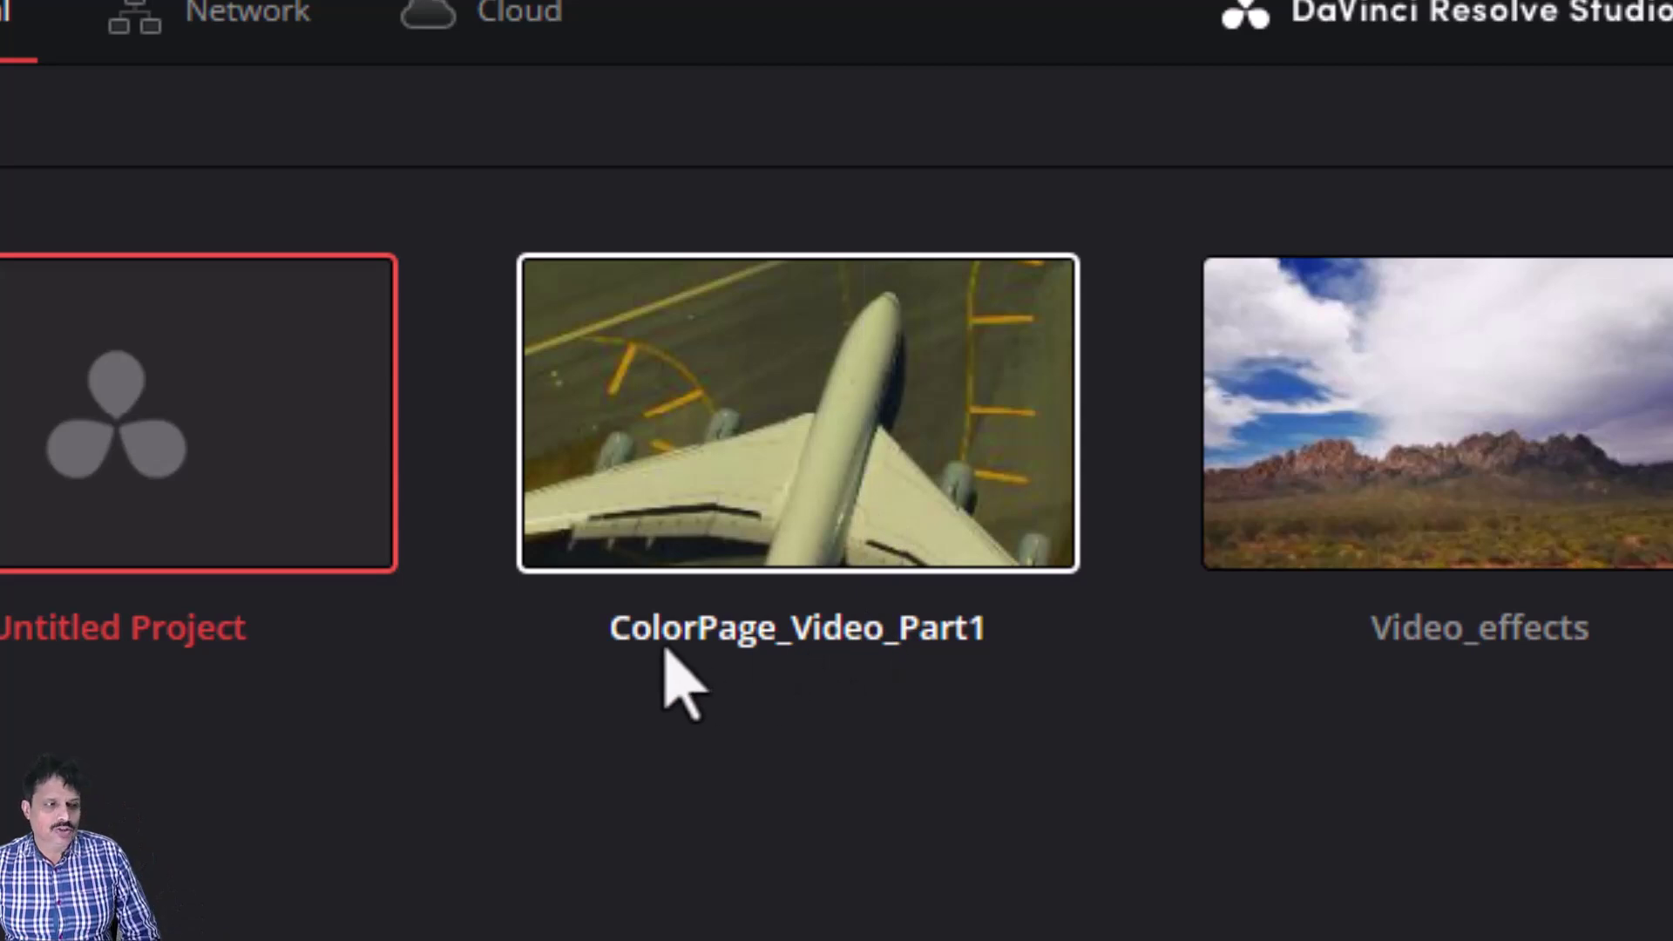
Step: Open the ColorPage_Video_Part1 project
{"action": "left_click", "coordinate": [865, 418]}
{"action": "double_click", "coordinate": [858, 418]}
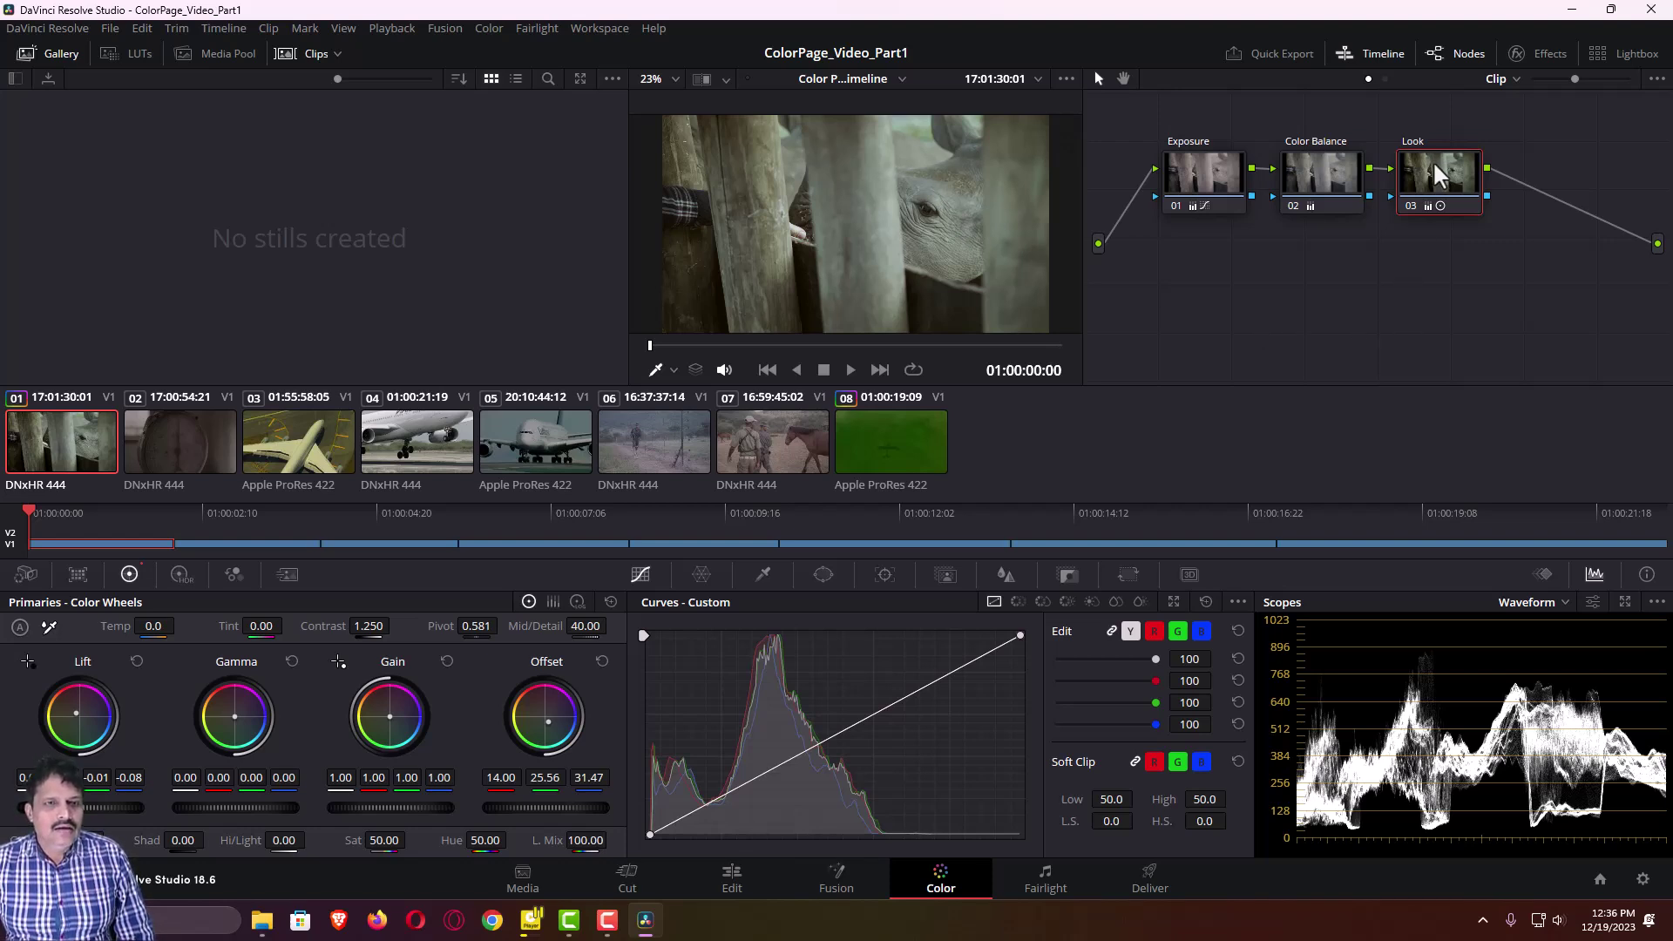
Step: Compare the first clip before and after by toggling the Look node off and on, then bypassing and restoring the whole grade
{"action": "left_click", "coordinate": [1412, 181]}
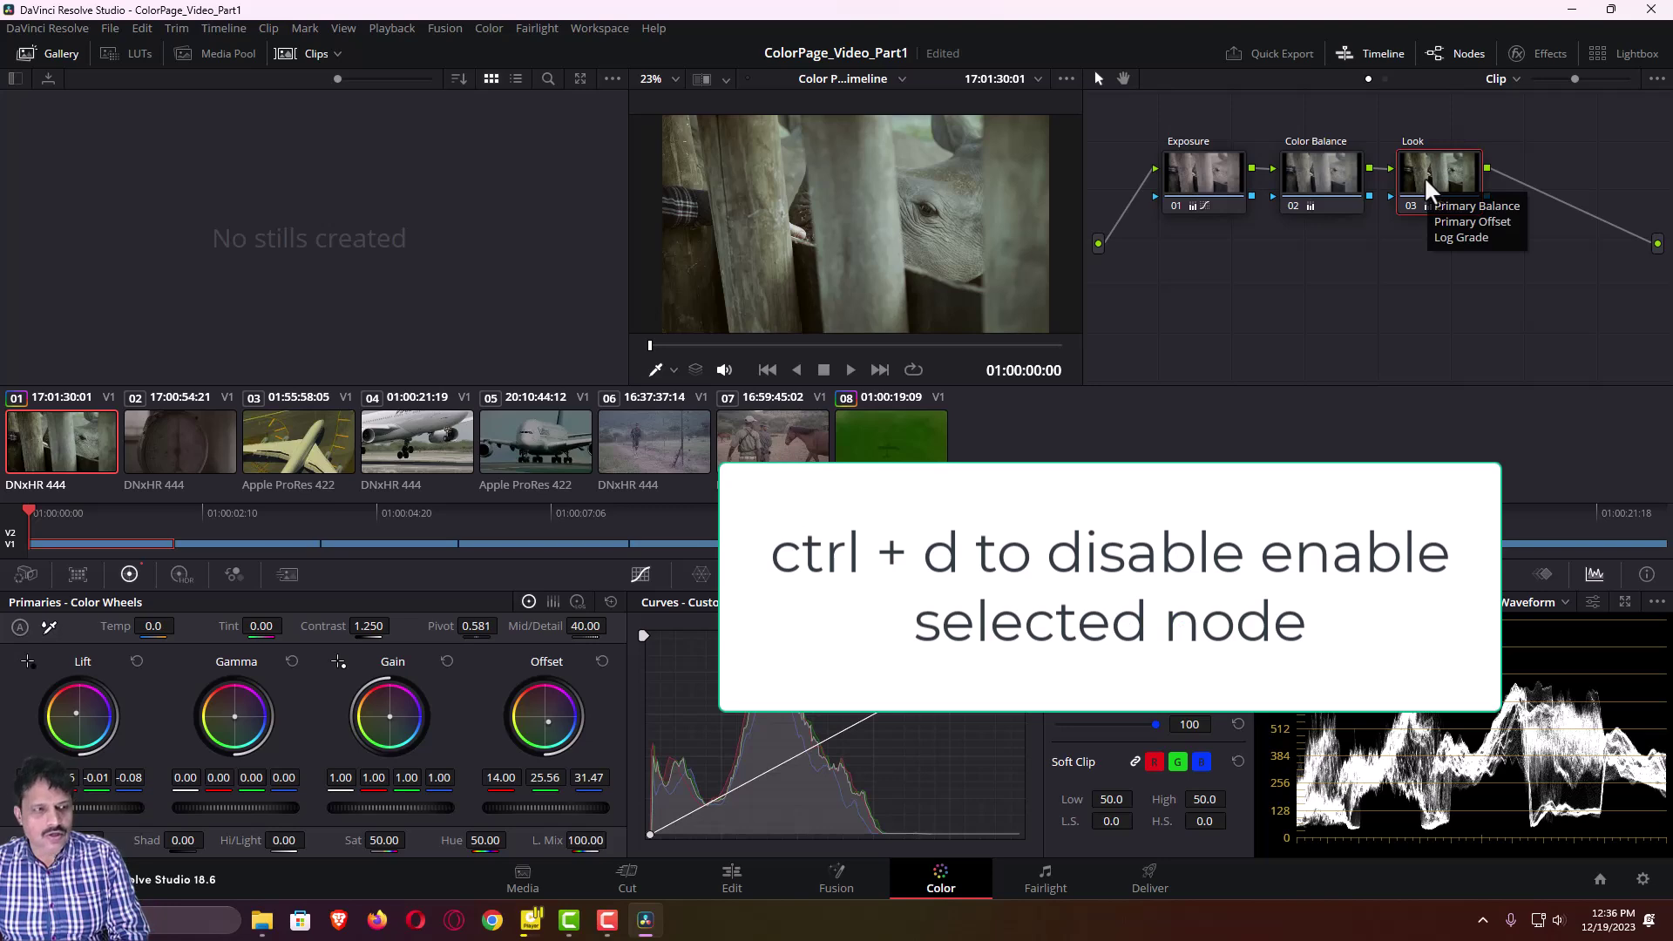
{"action": "key", "text": "ctrl+d"}
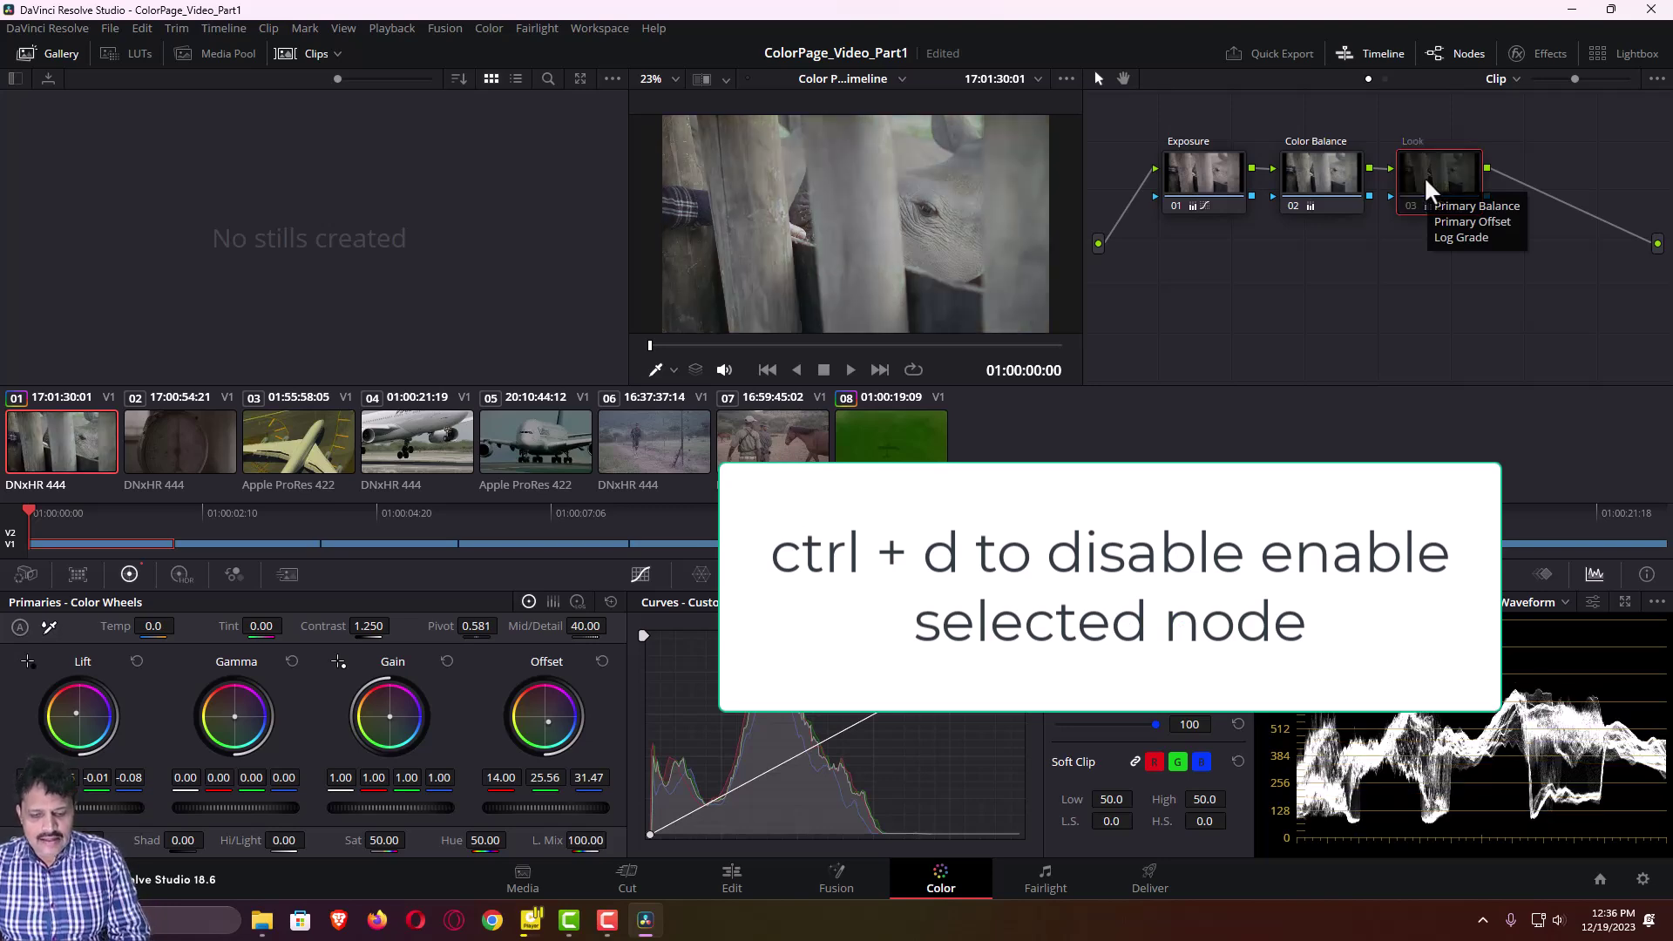
{"action": "key", "text": "ctrl+d"}
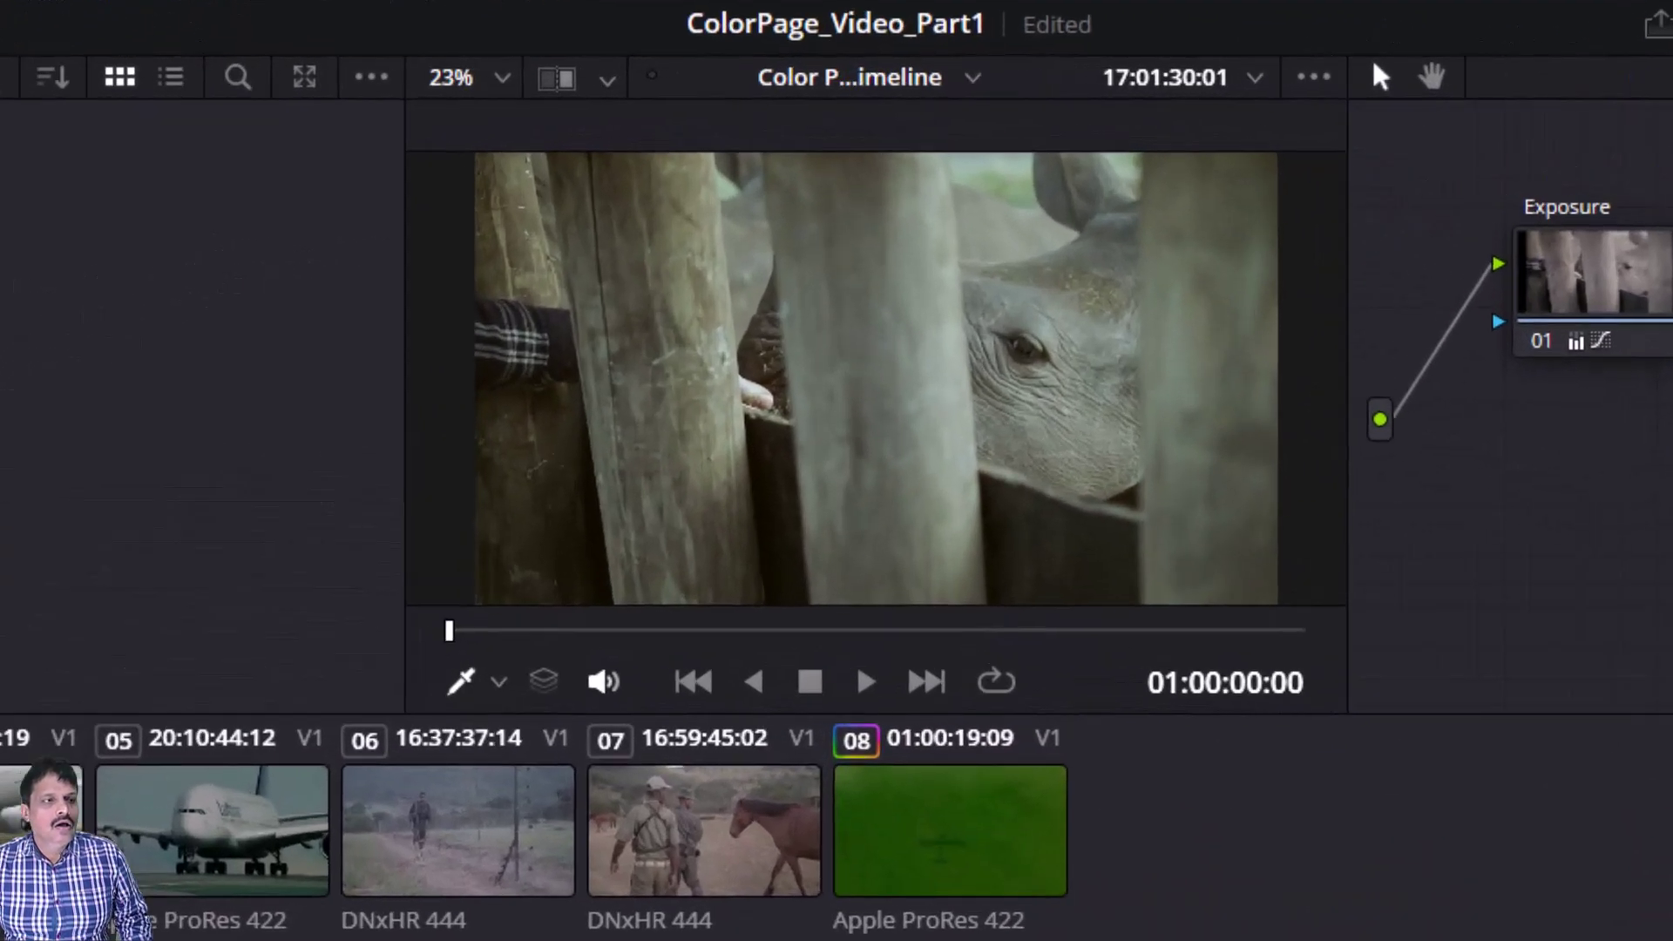
{"action": "key", "text": "shift+d"}
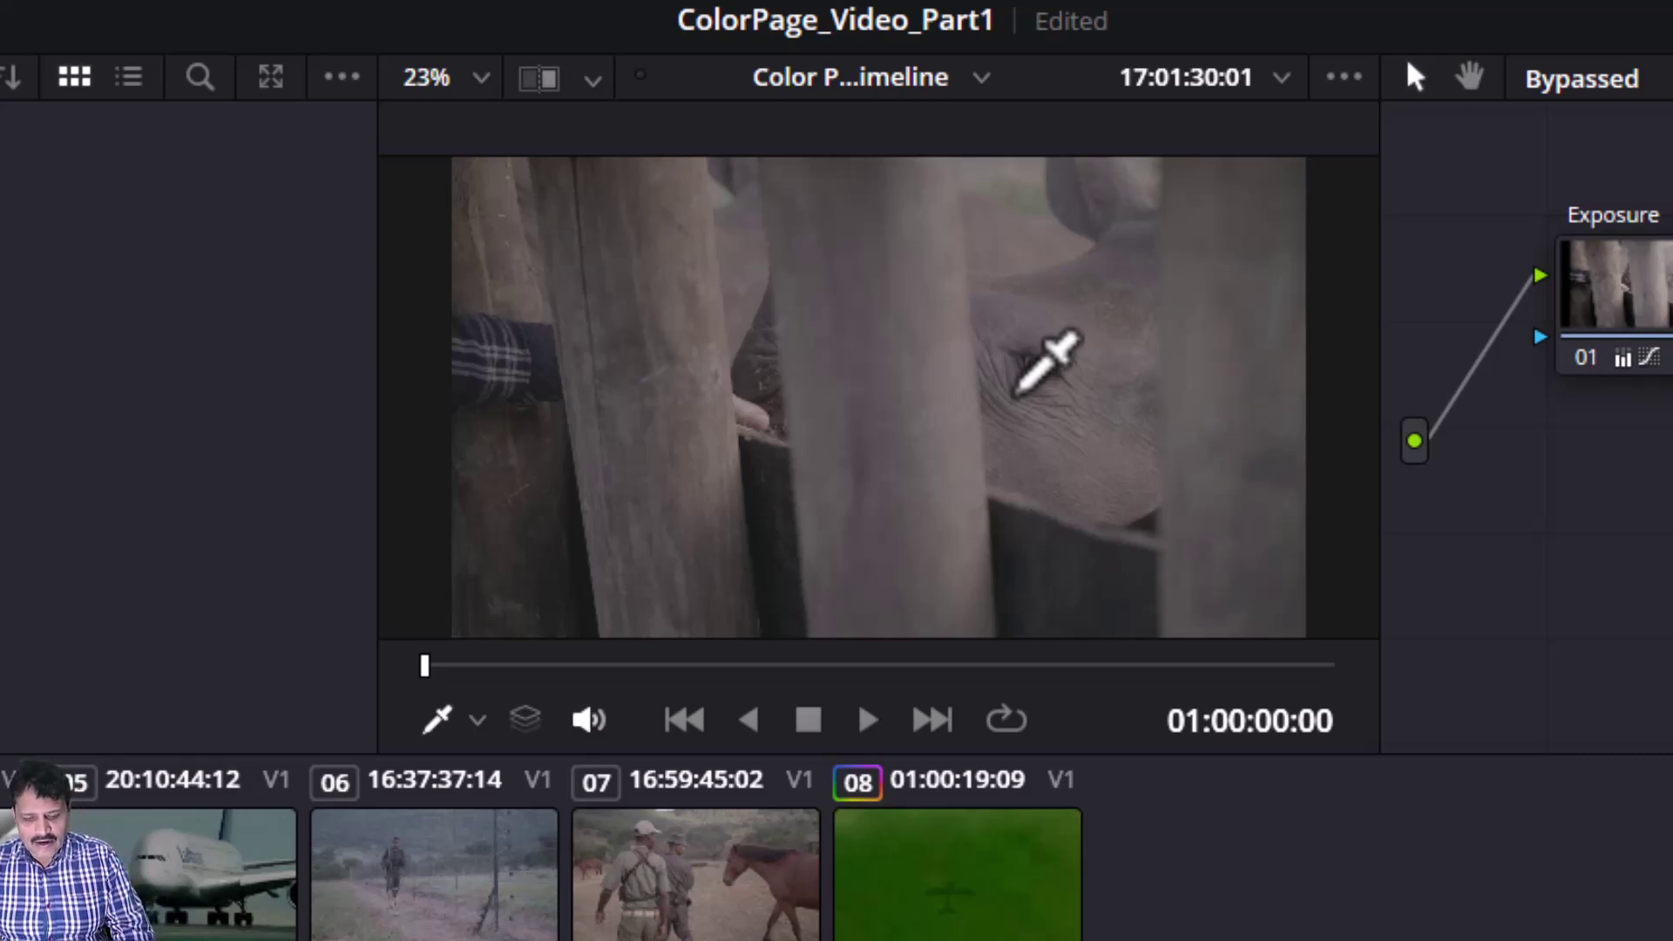
{"action": "key", "text": "shift+d"}
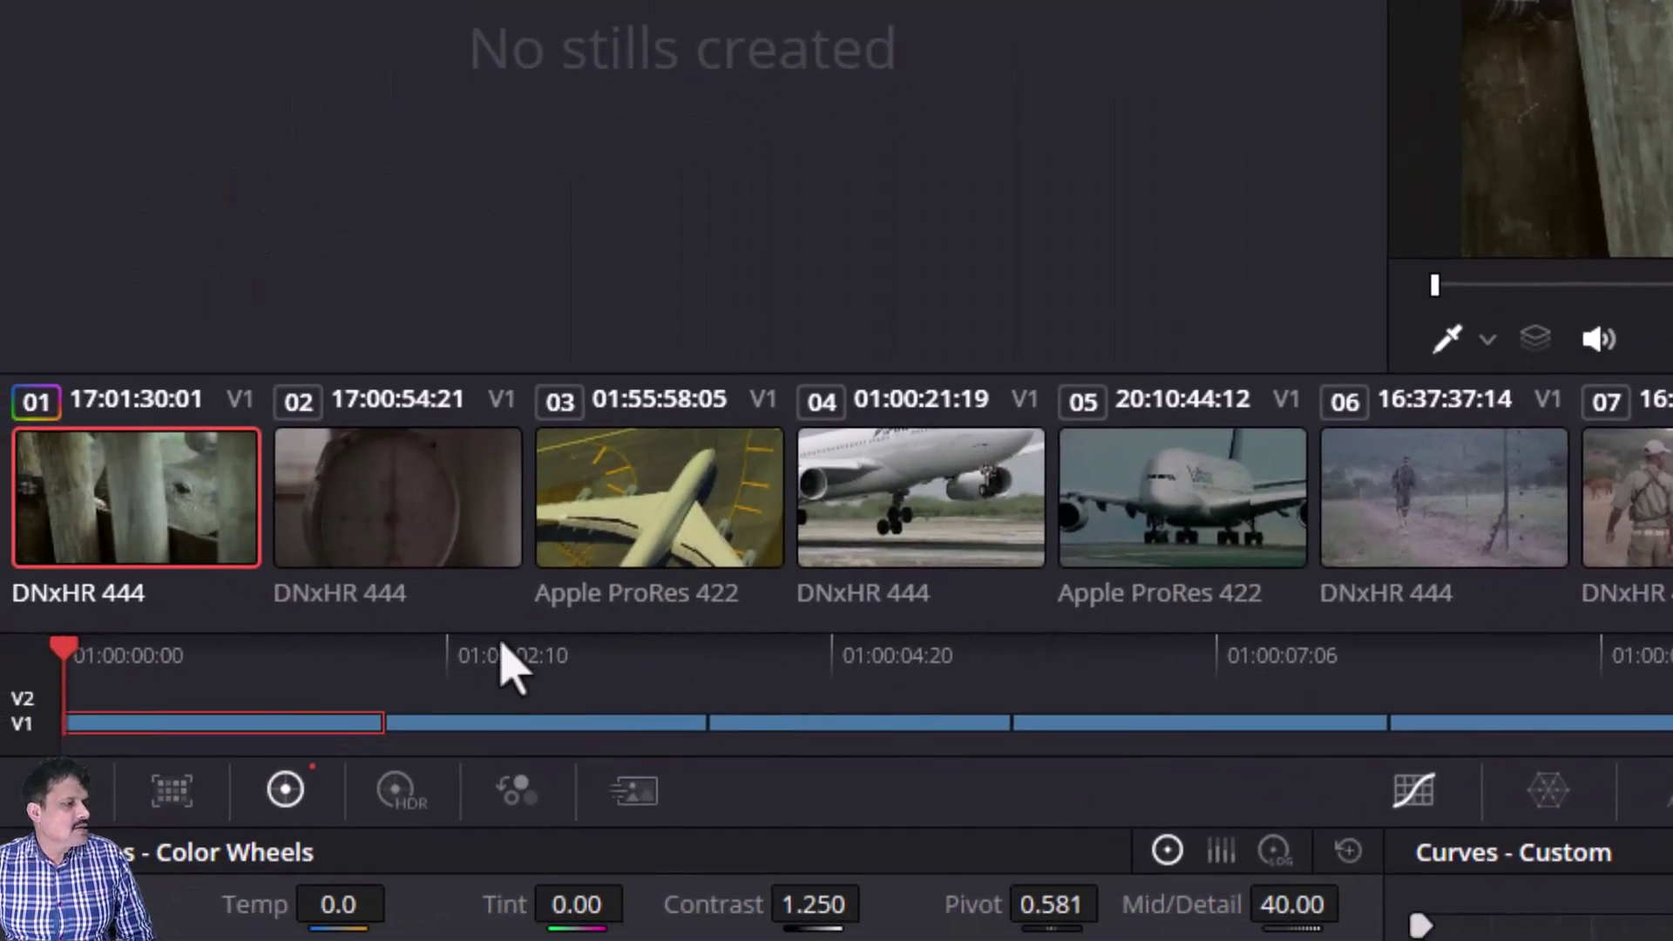
Step: Select clip 02 and show its custom curves in a floating window, made shorter and placed below the viewer image
{"action": "left_click", "coordinate": [410, 536]}
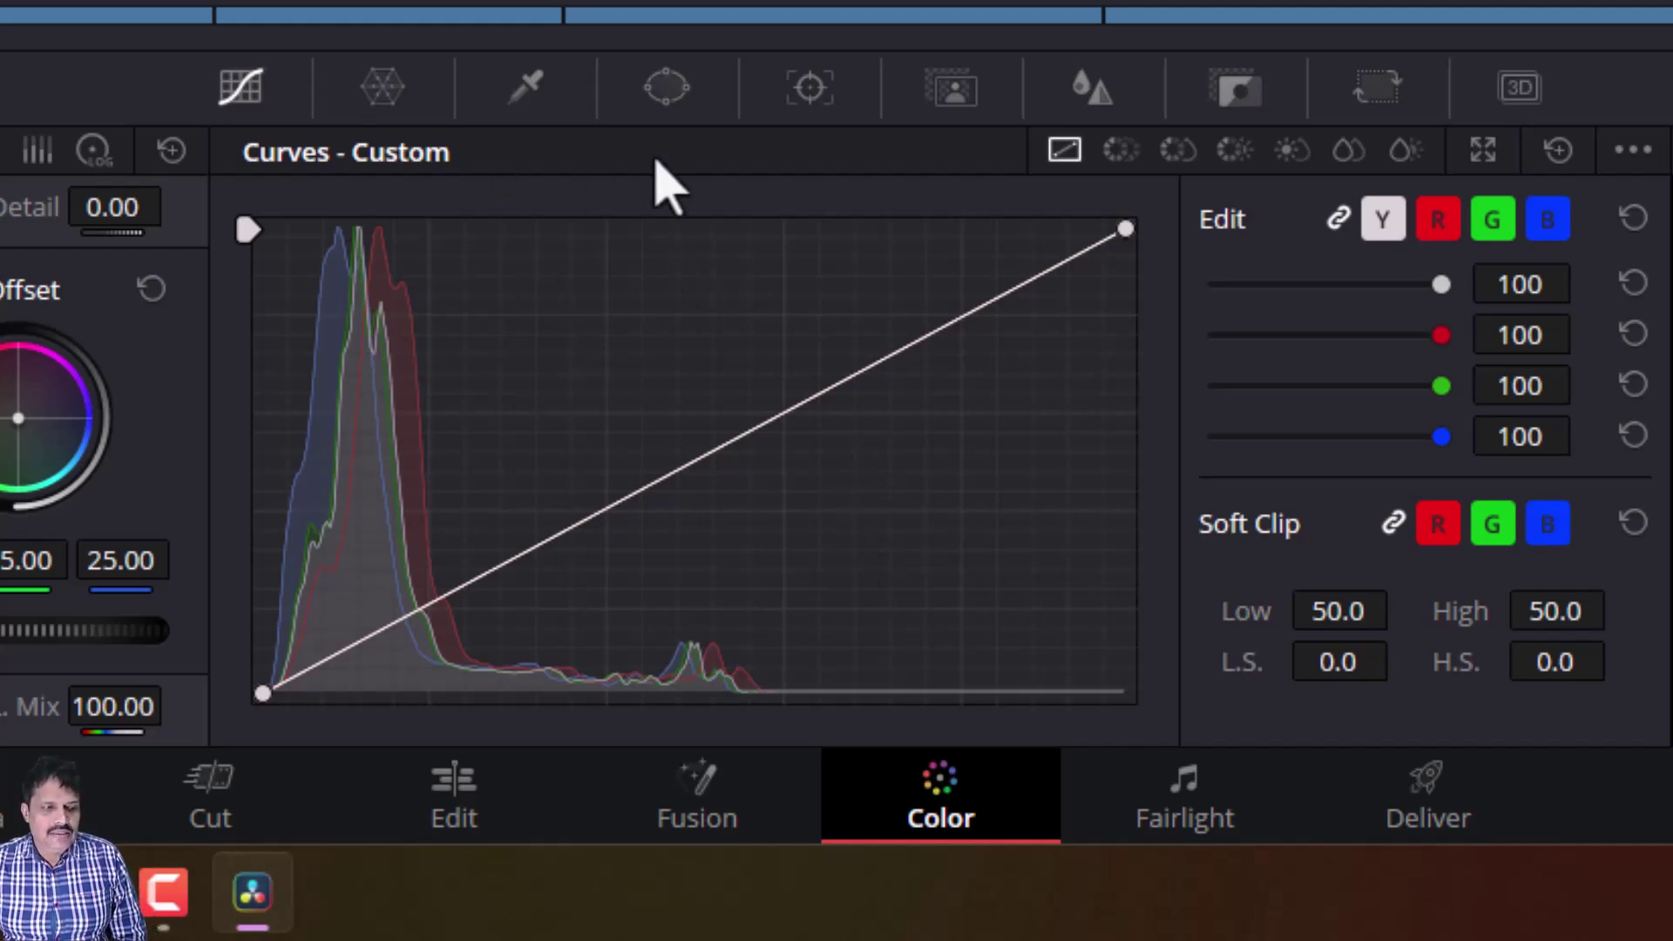
{"action": "left_click", "coordinate": [1484, 153]}
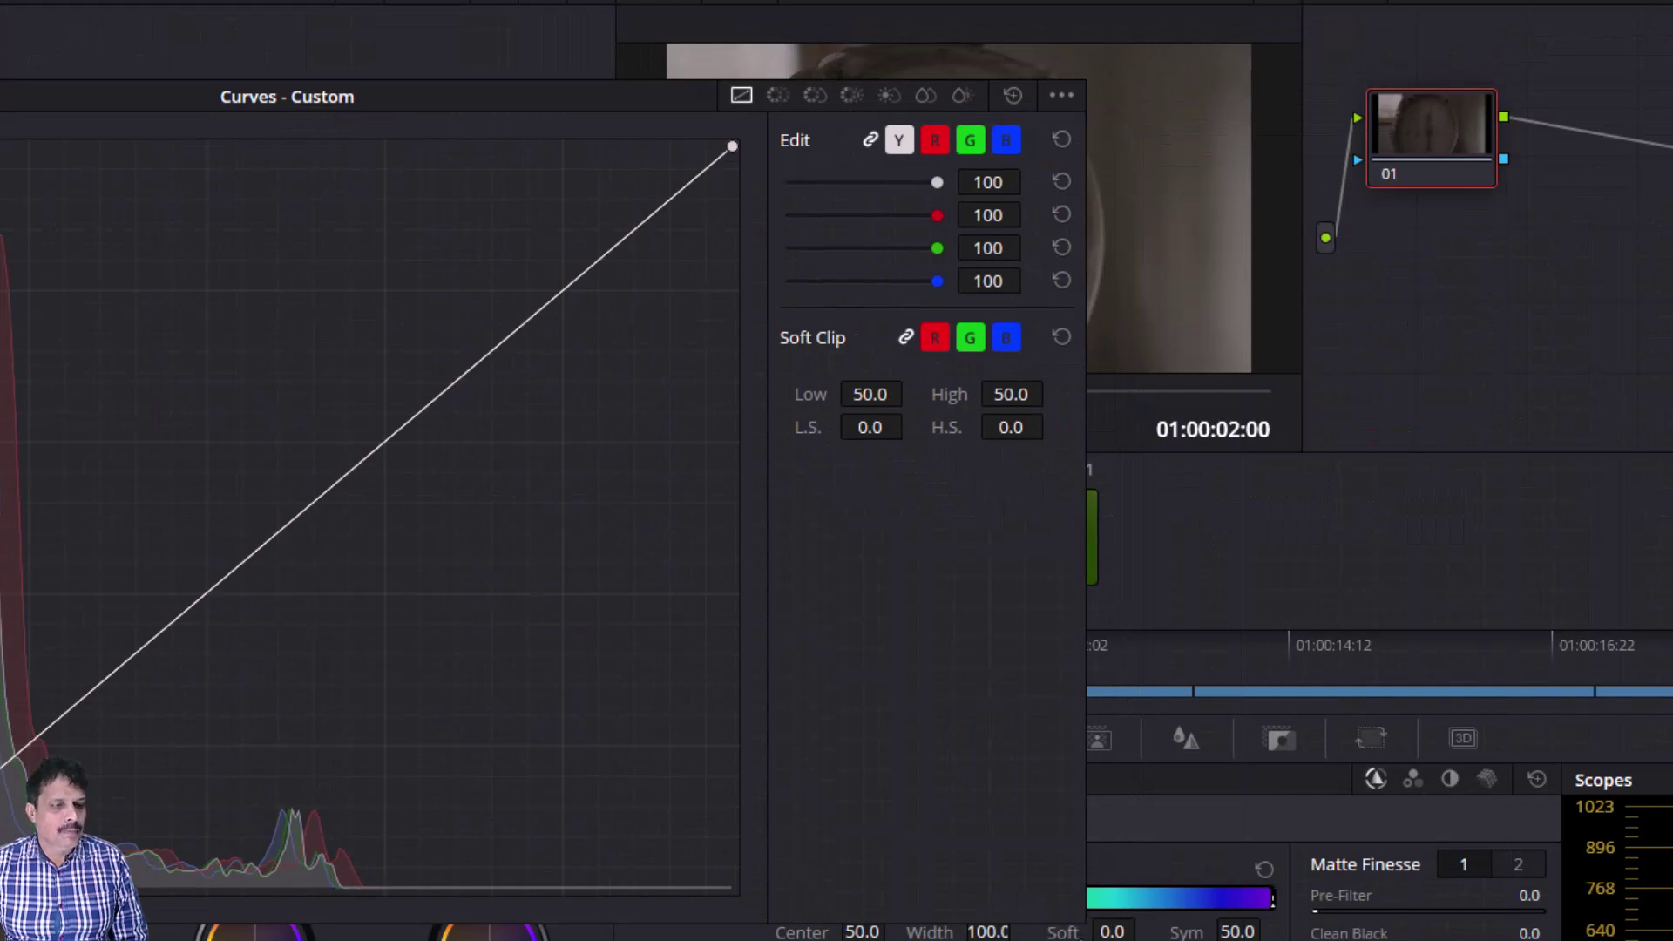
{"action": "left_click_drag", "start_coordinate": [1072, 911], "coordinate": [924, 629]}
{"action": "left_click_drag", "start_coordinate": [631, 105], "coordinate": [562, 104]}
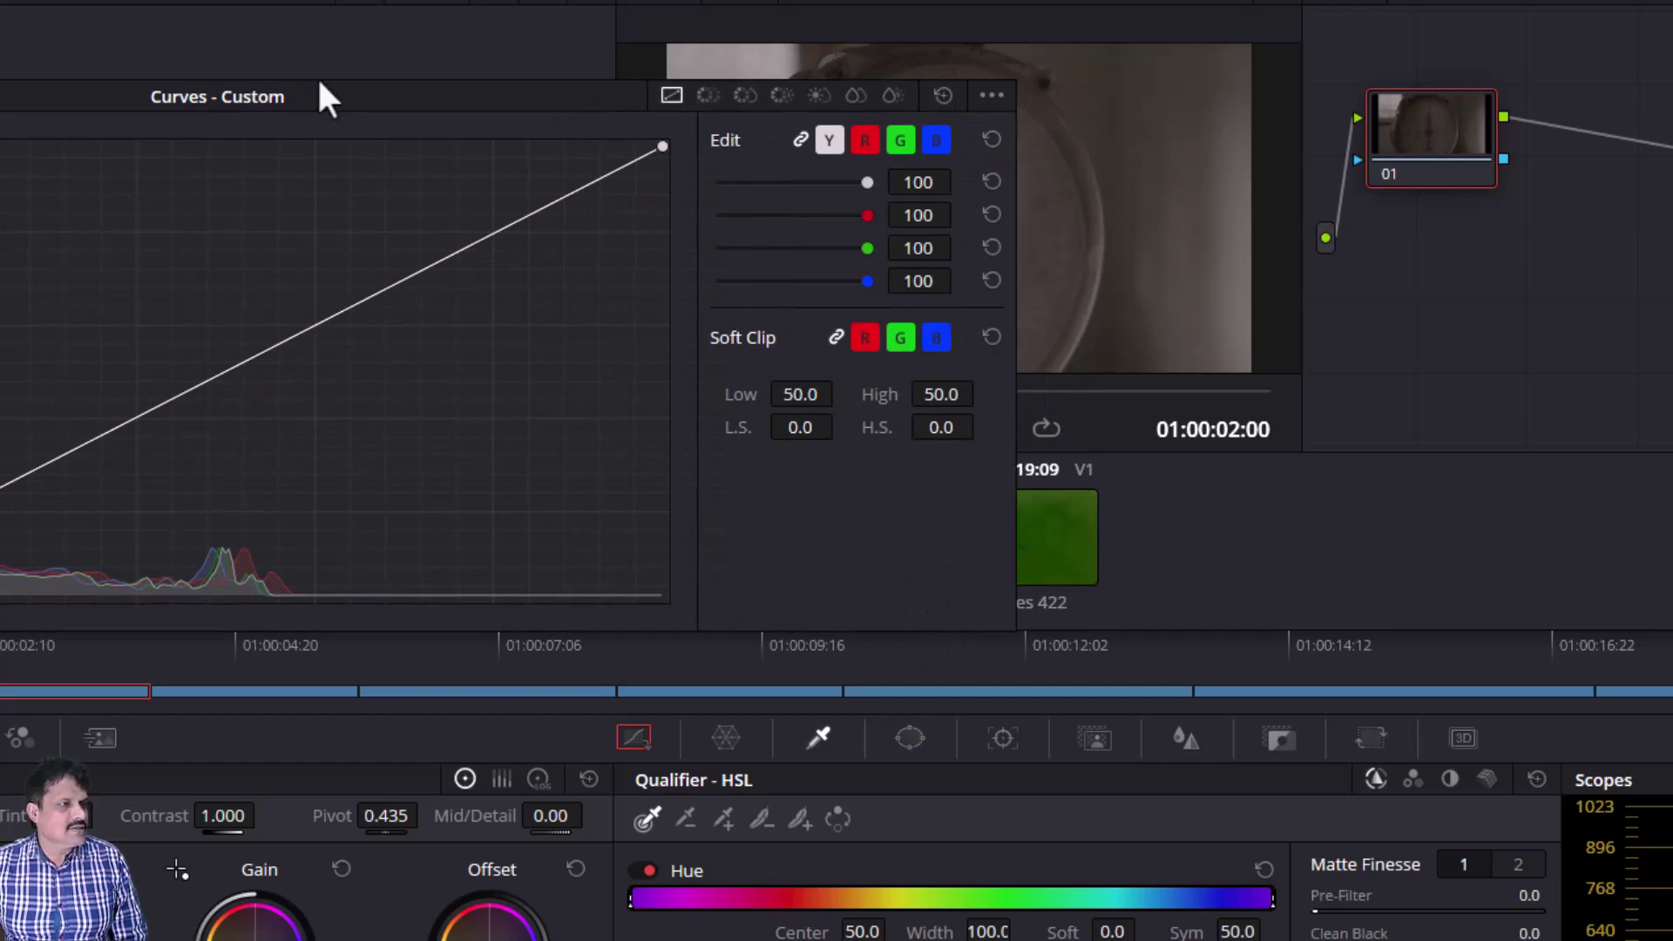
{"action": "left_click_drag", "start_coordinate": [301, 99], "coordinate": [1165, 409]}
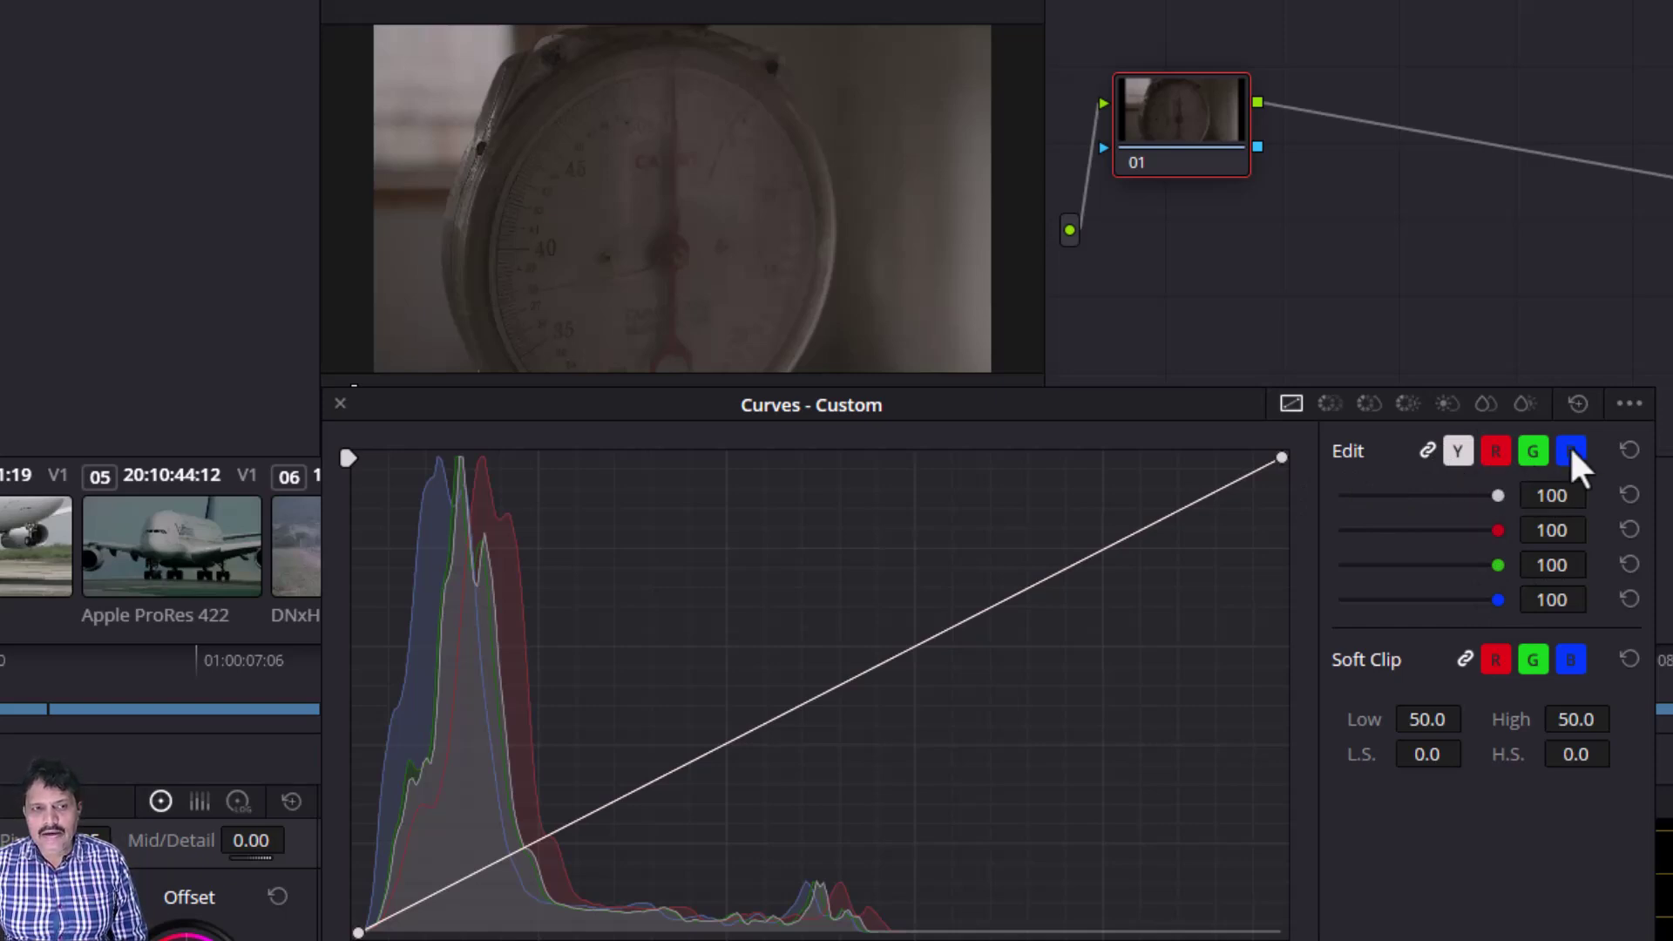
Step: Unlink the custom curve channels to view the luma, red, green and blue curves individually, and relink them
{"action": "left_click", "coordinate": [1427, 451]}
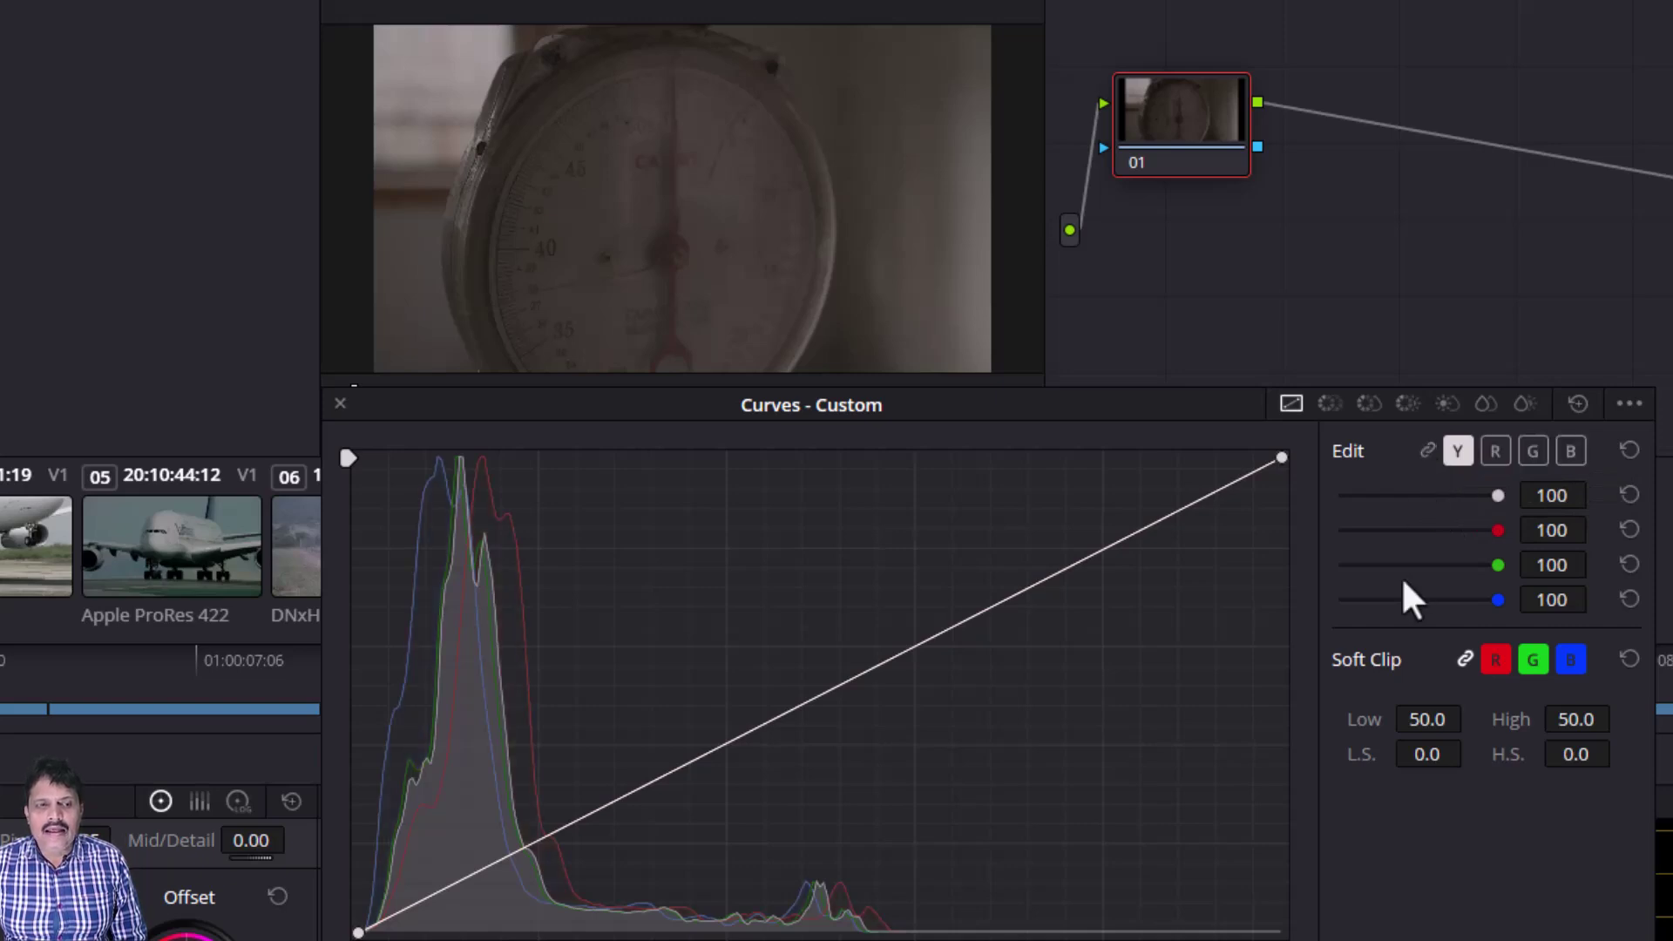
{"action": "left_click", "coordinate": [1495, 451]}
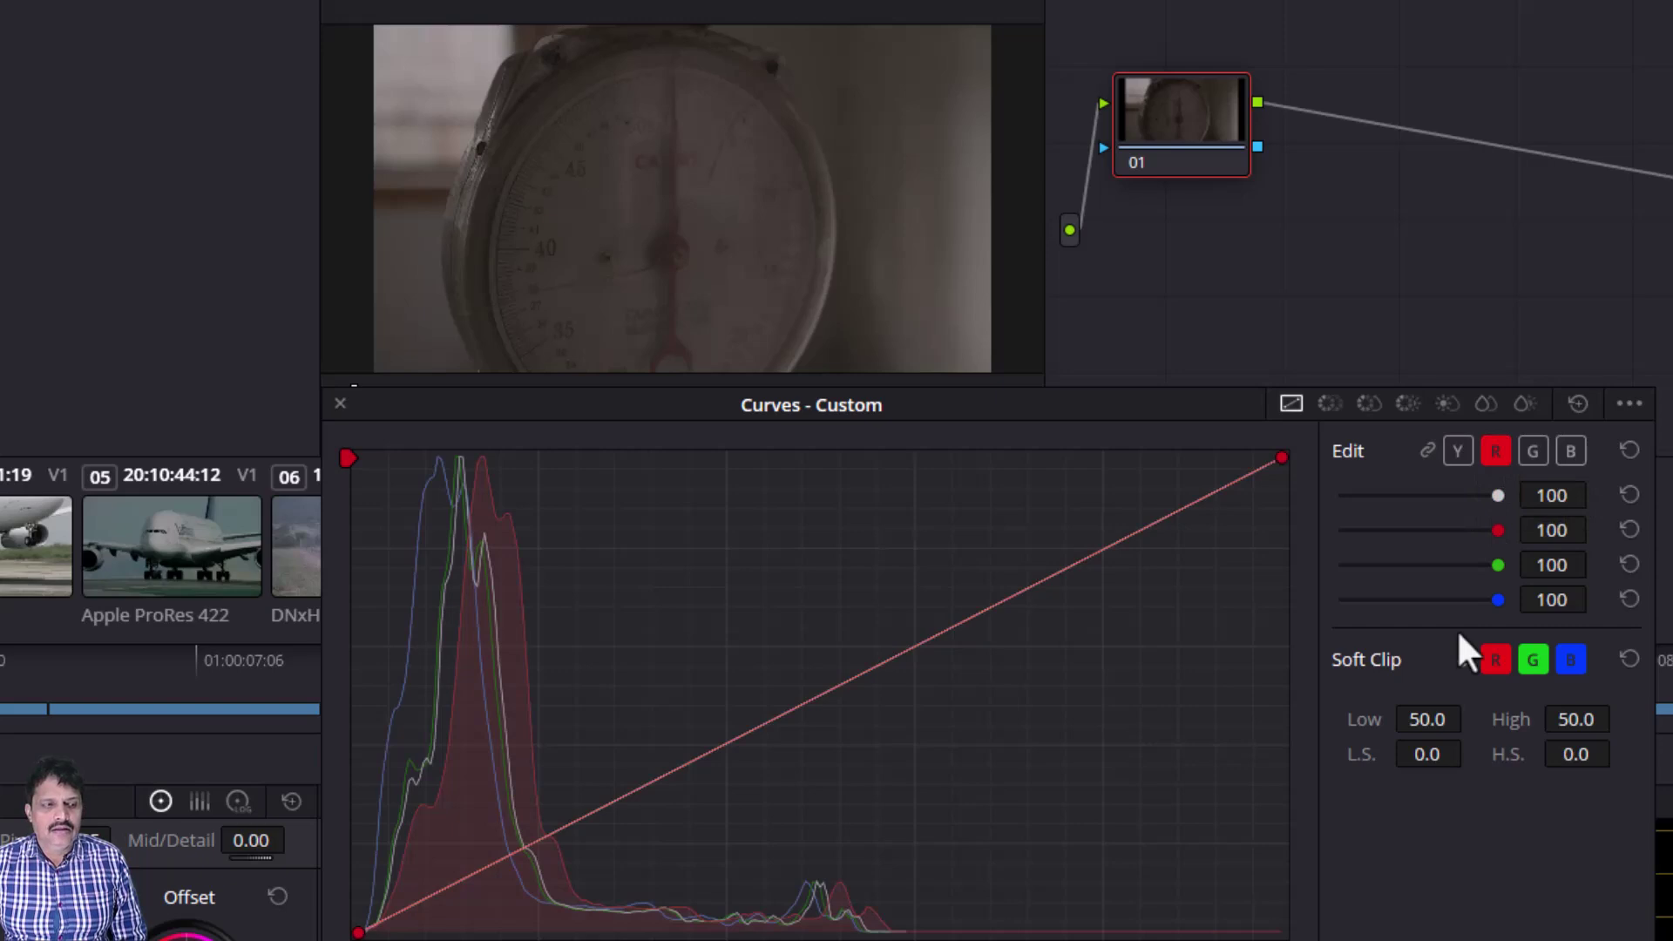
{"action": "left_click", "coordinate": [1533, 452]}
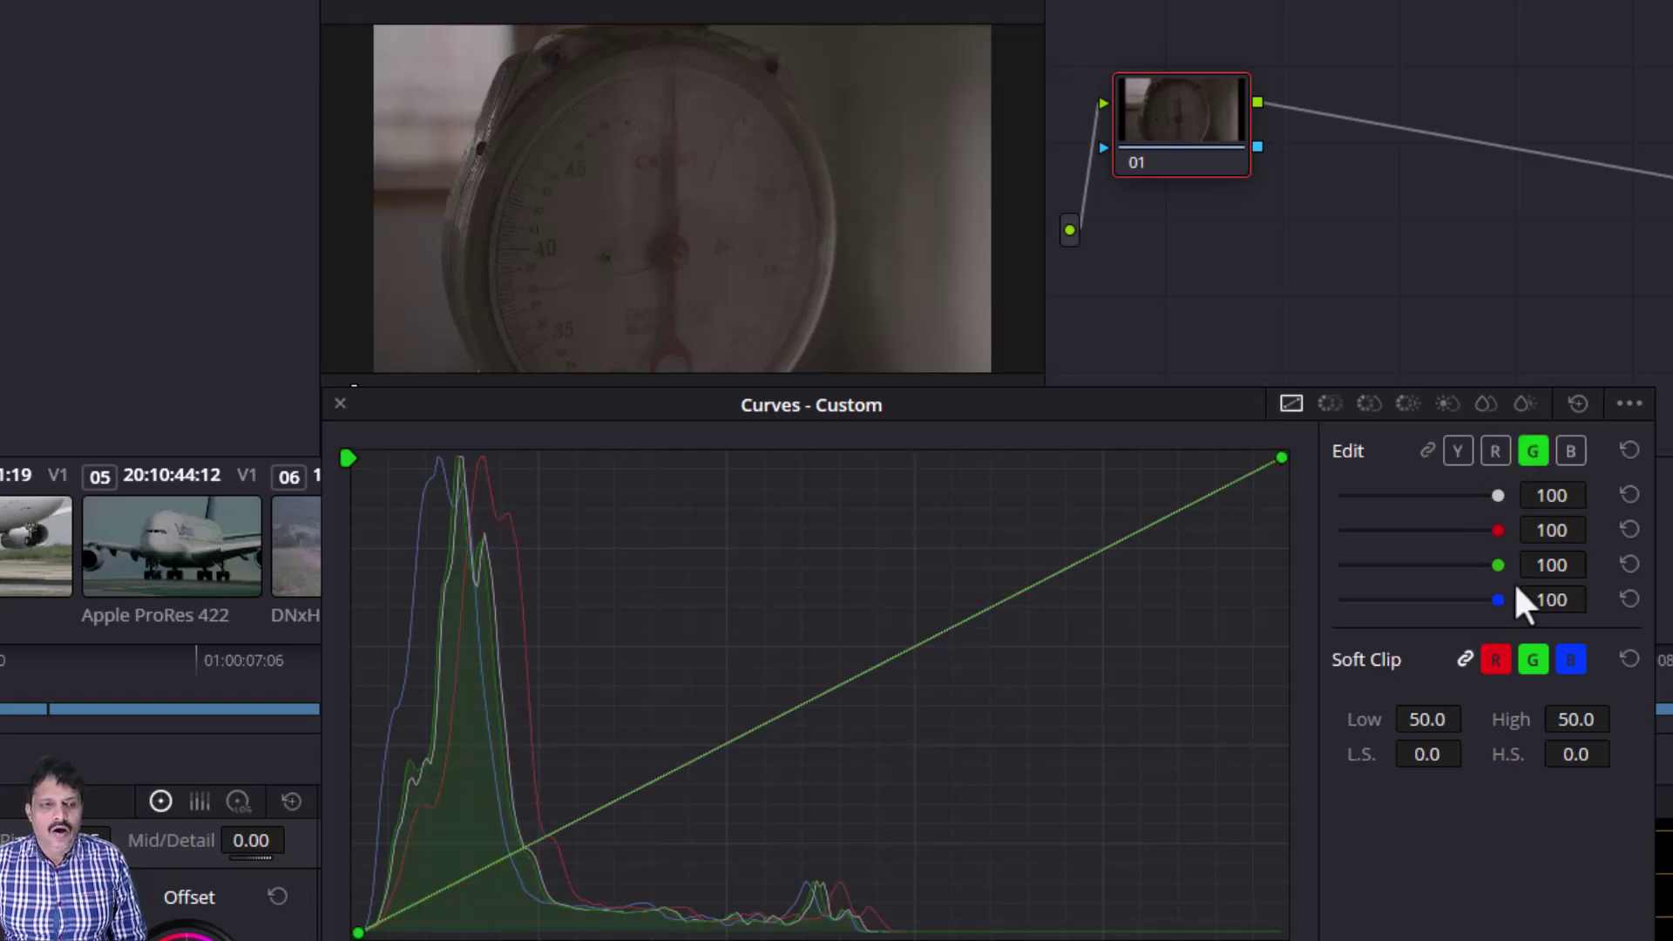
{"action": "left_click", "coordinate": [1576, 452]}
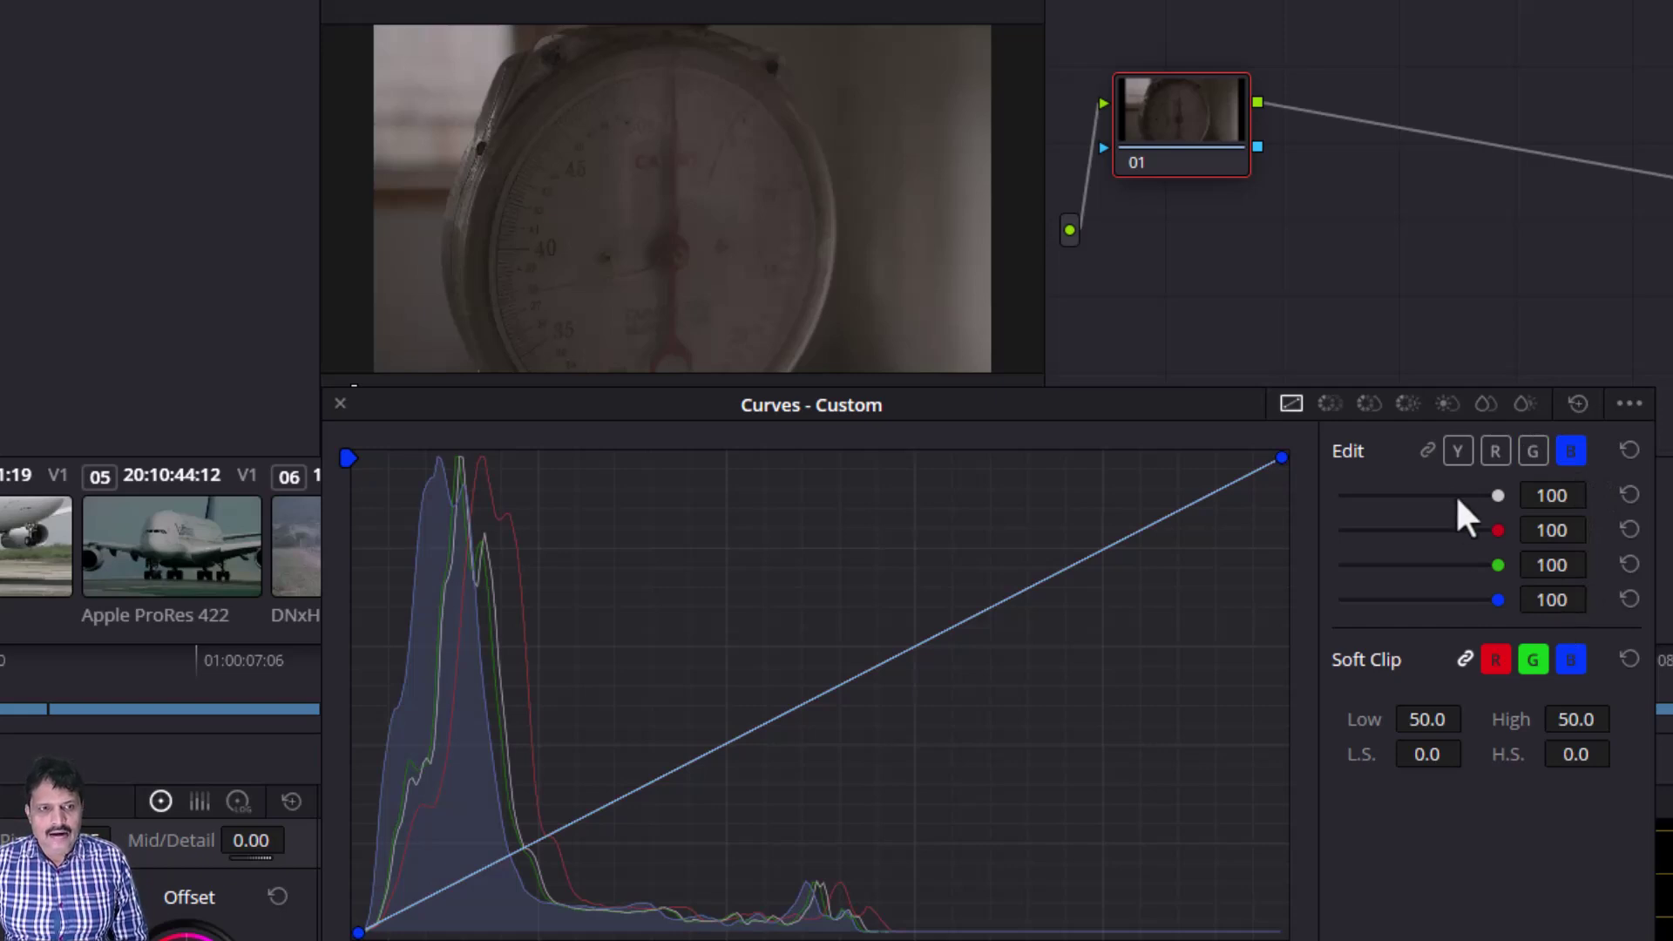
{"action": "left_click", "coordinate": [1428, 450]}
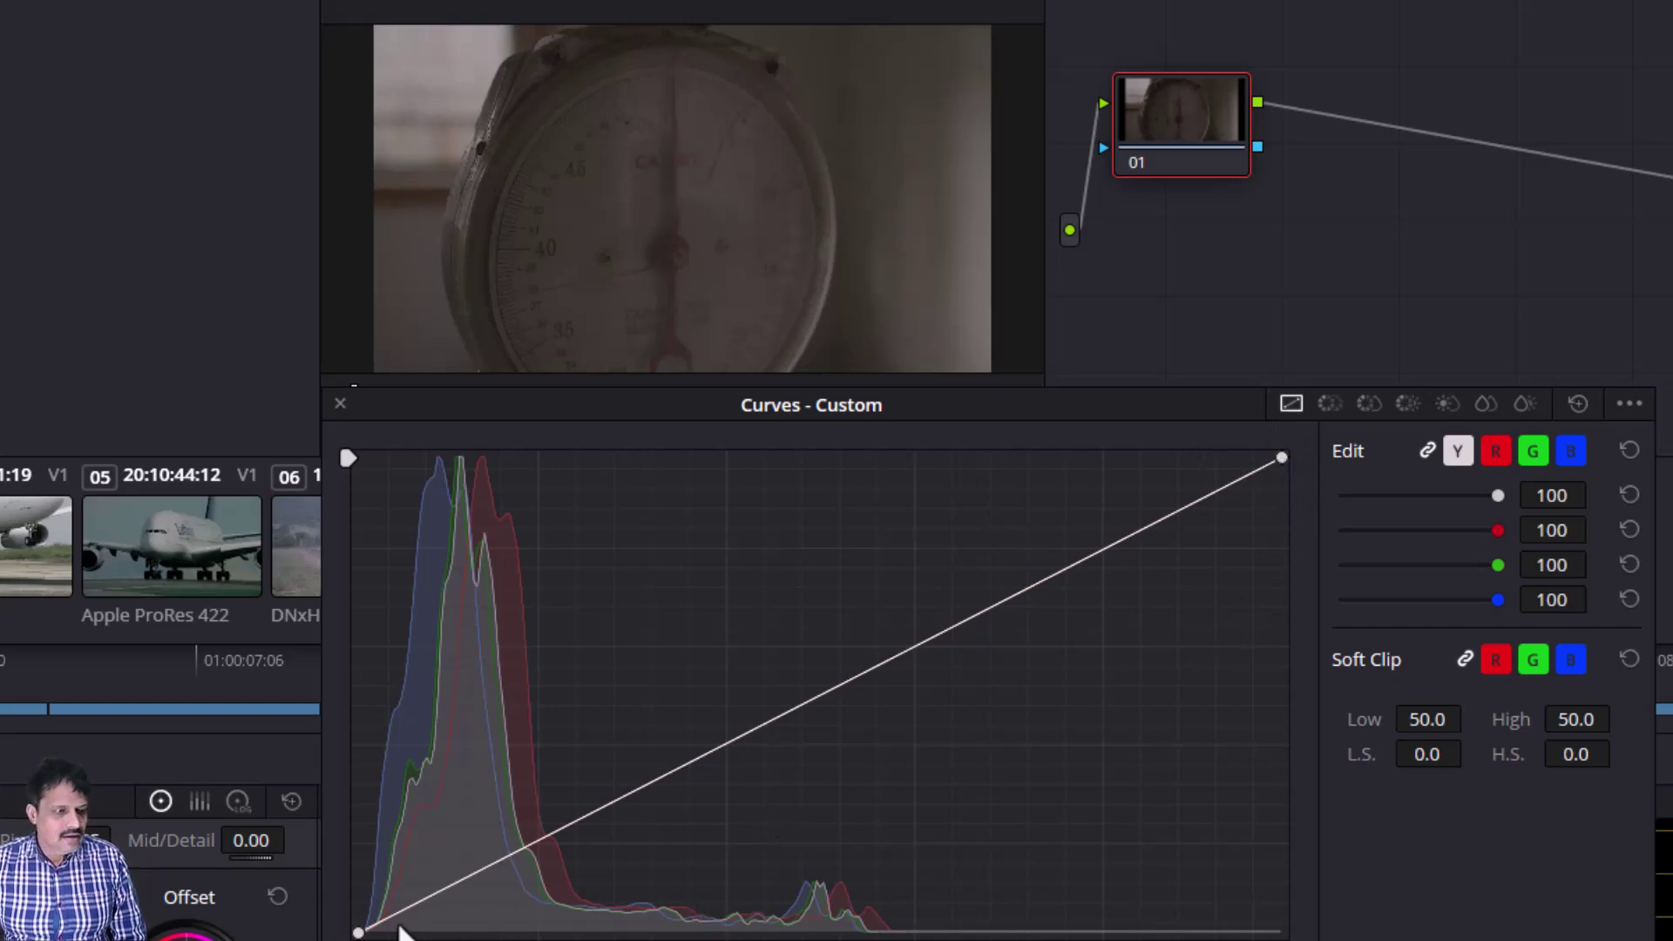
{"action": "left_click_drag", "start_coordinate": [1498, 495], "coordinate": [1529, 515]}
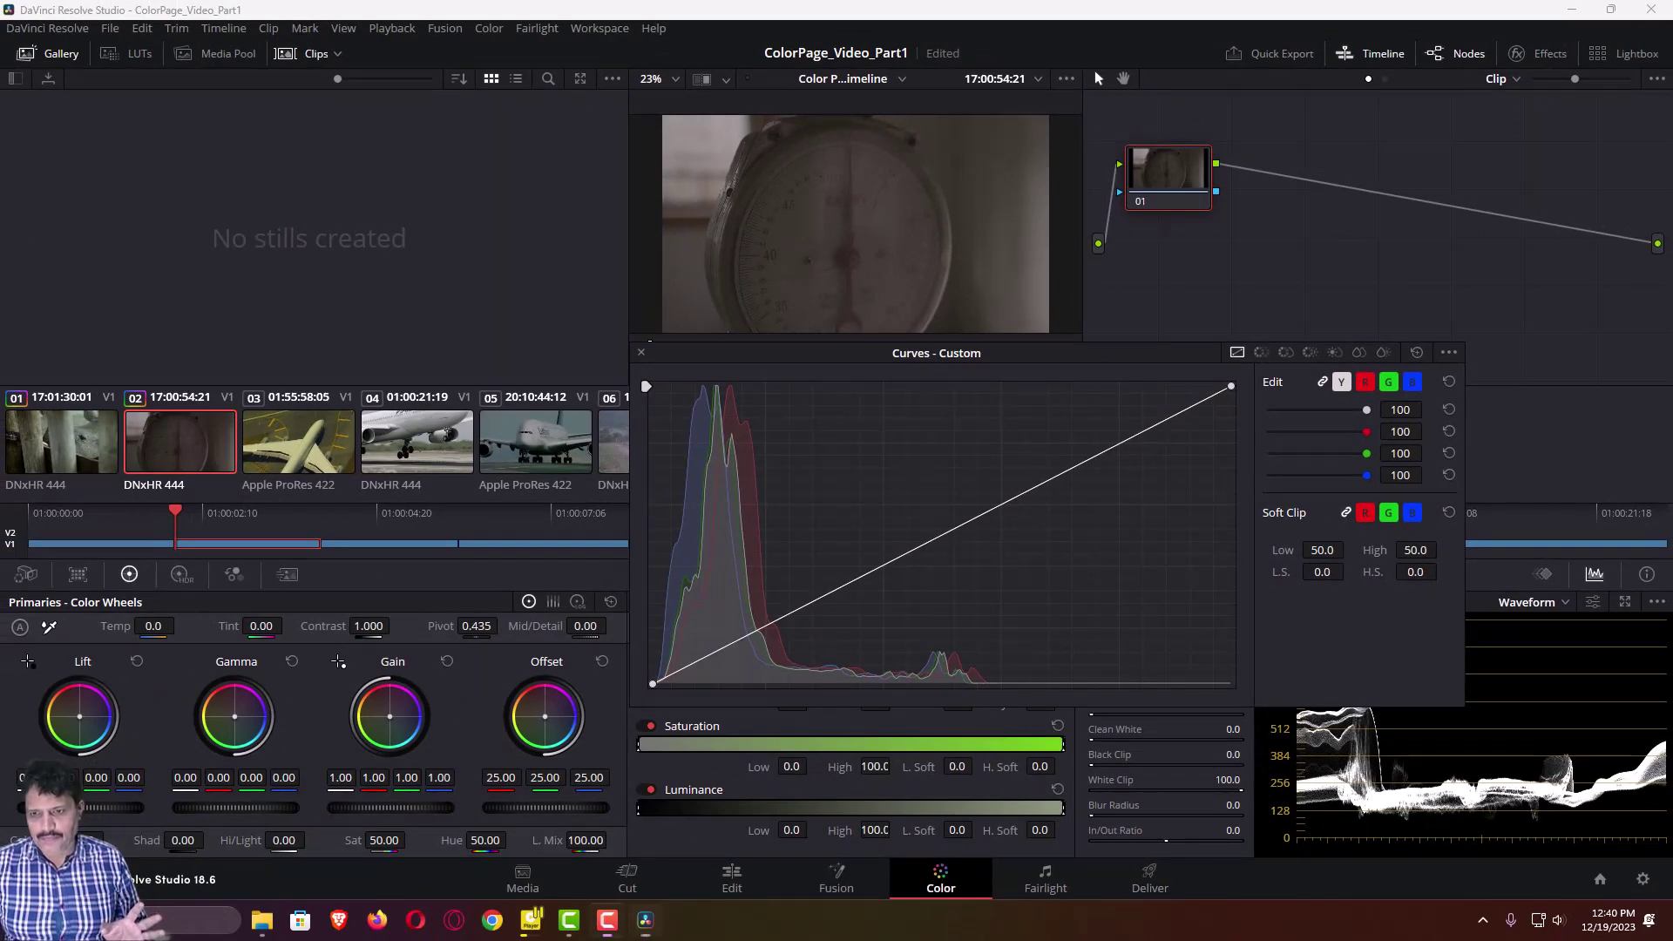
Step: Switch to Adobe Photoshop 2024 and open the recent image about.jpg
{"action": "left_click", "coordinate": [122, 920]}
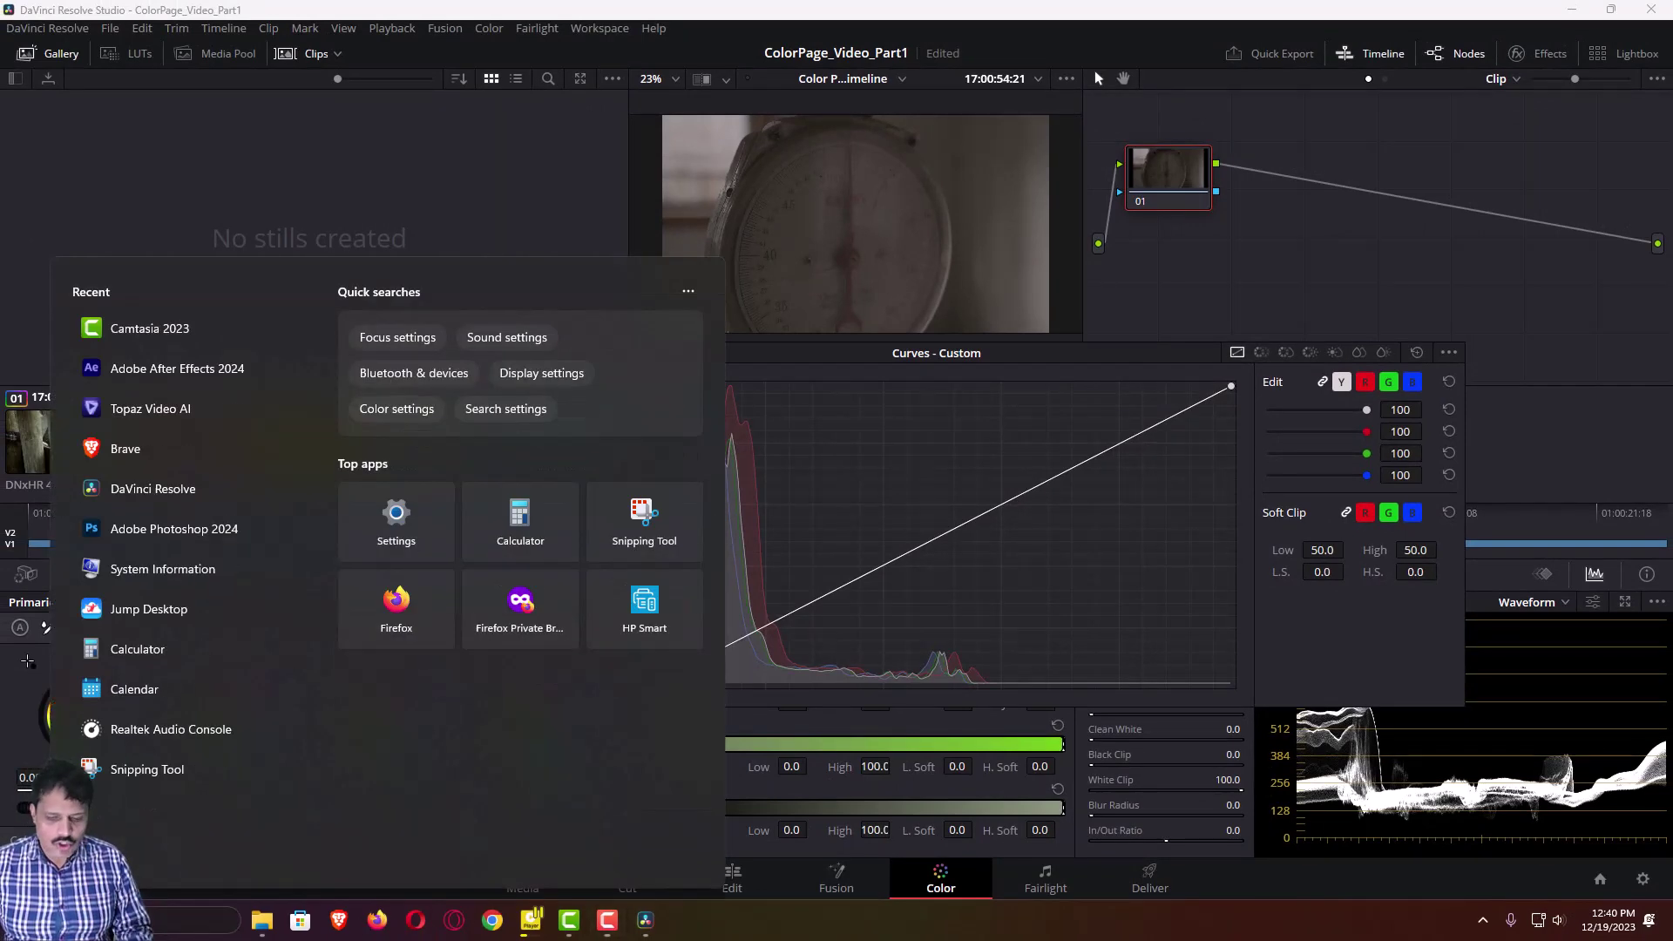
{"action": "type", "text": "photoshop"}
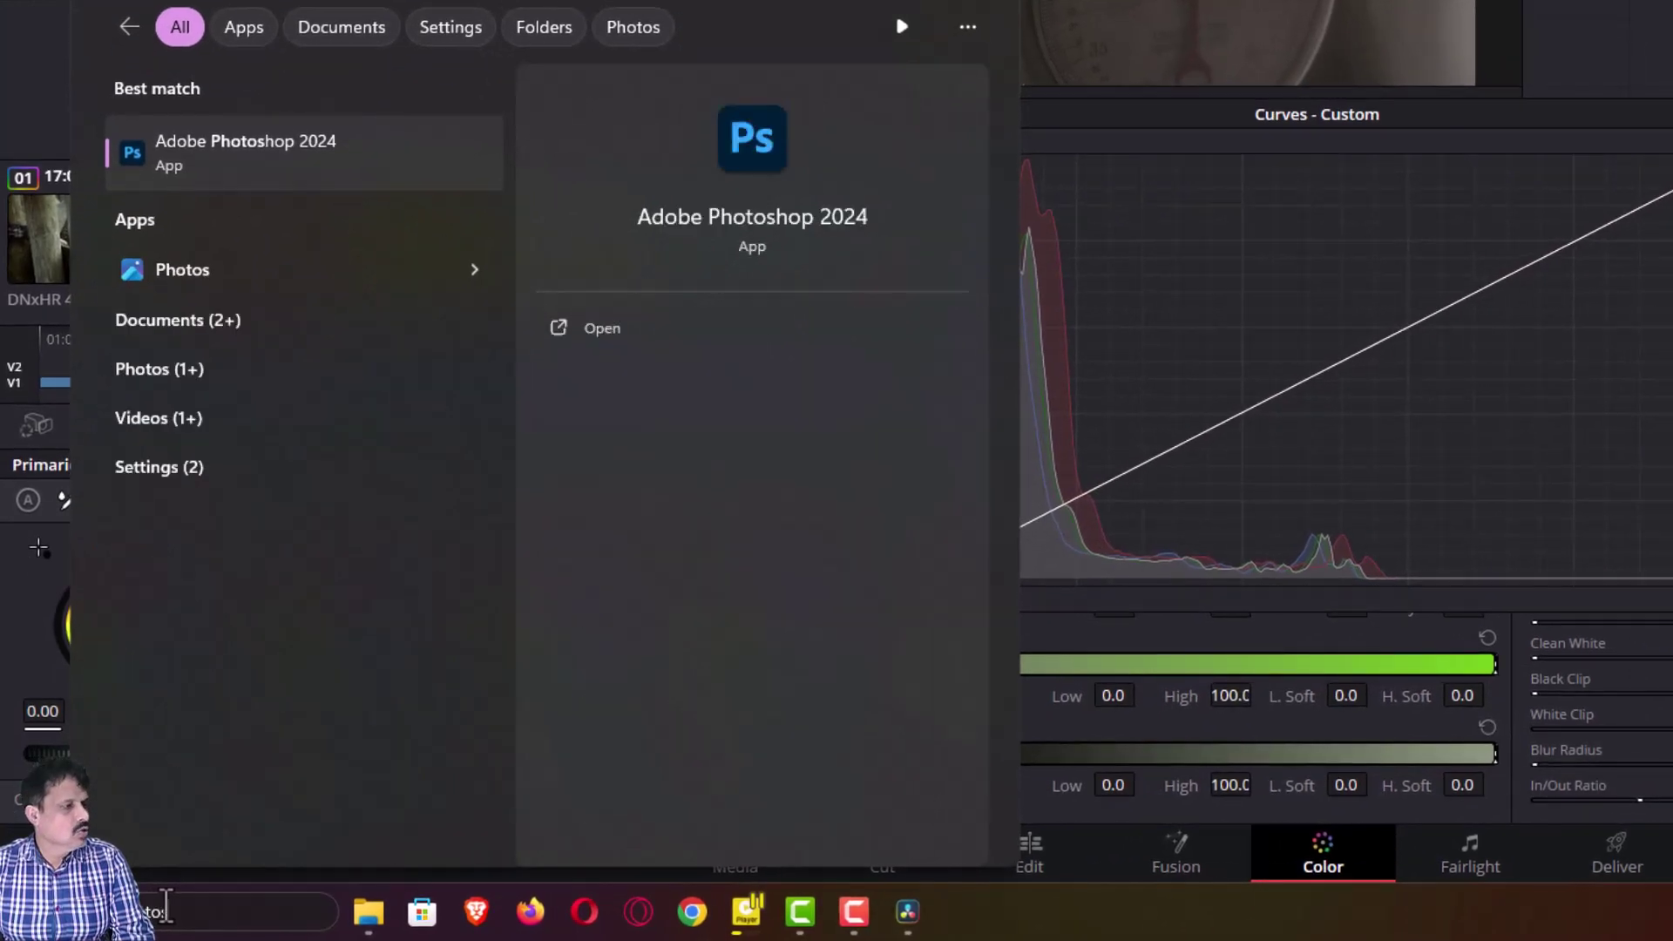
{"action": "left_click", "coordinate": [763, 329]}
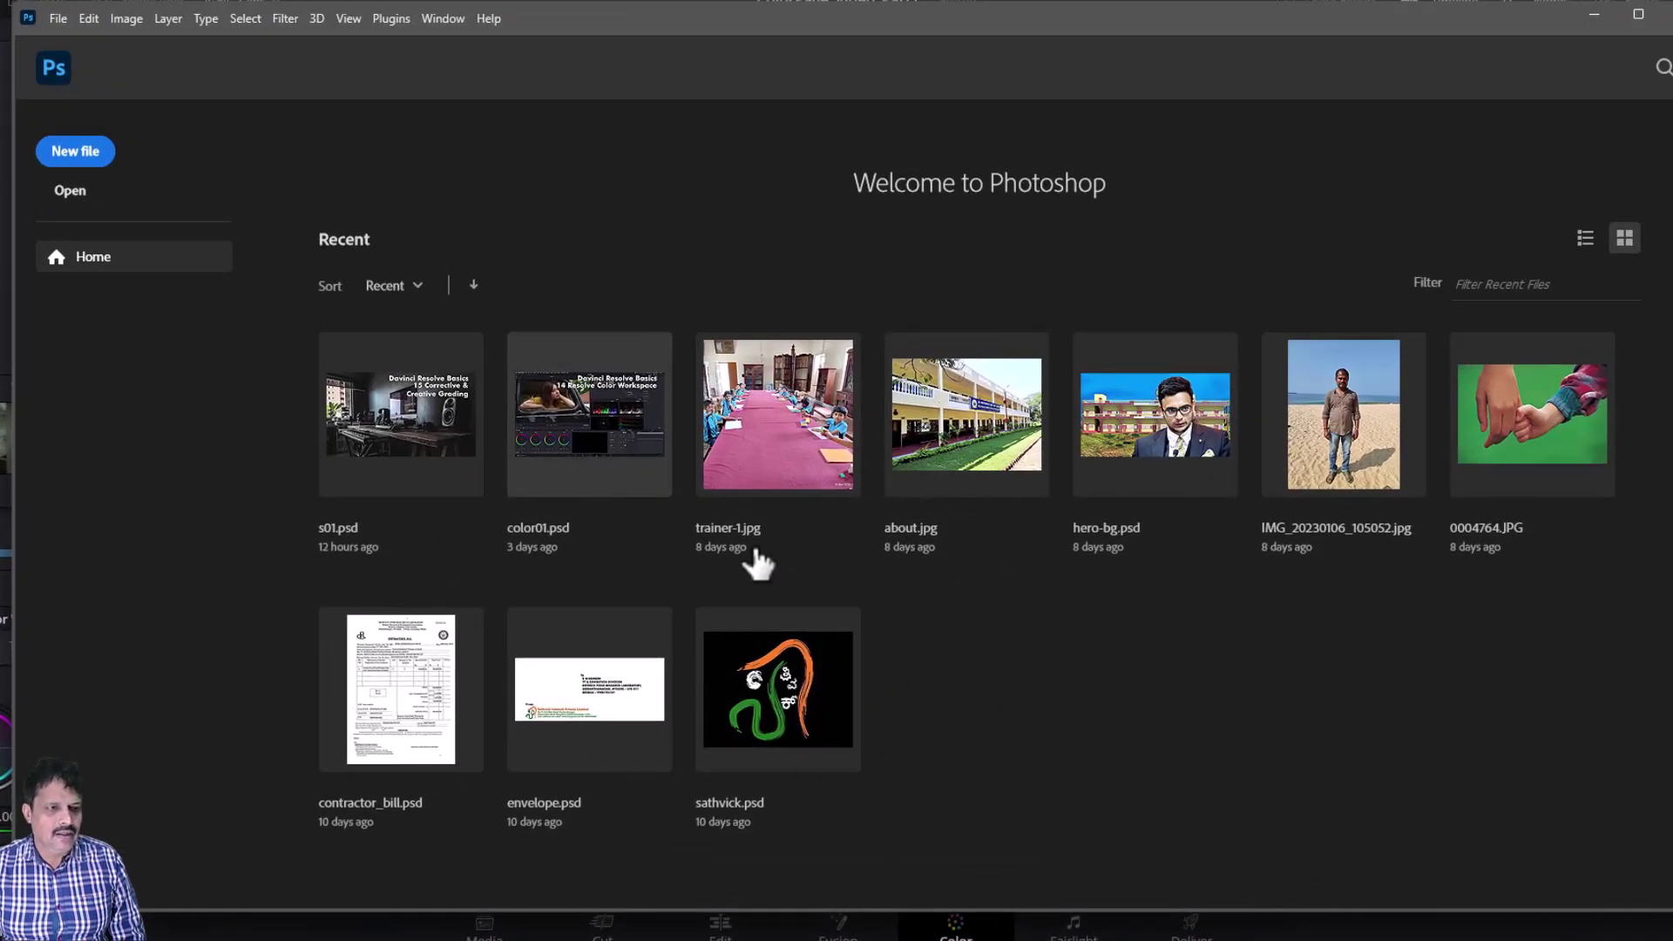
{"action": "left_click", "coordinate": [961, 453]}
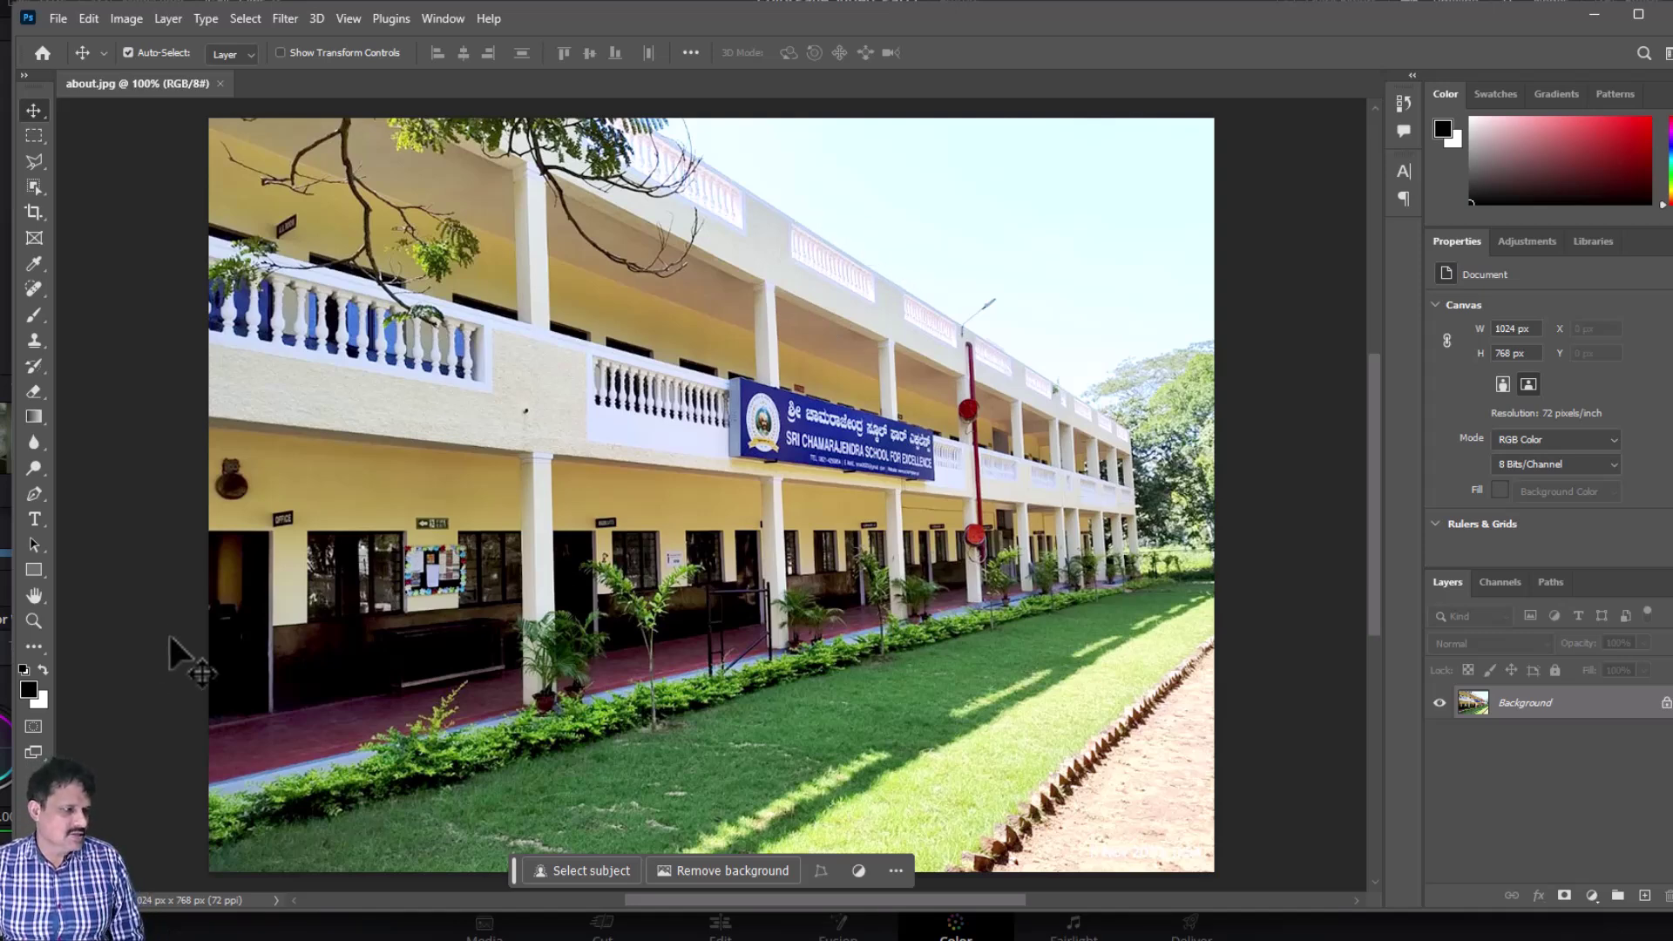
Step: Magnify about.jpg to pixel level with the Zoom tool and examine the individual pixels at the sky's edge
{"action": "left_click", "coordinate": [40, 628]}
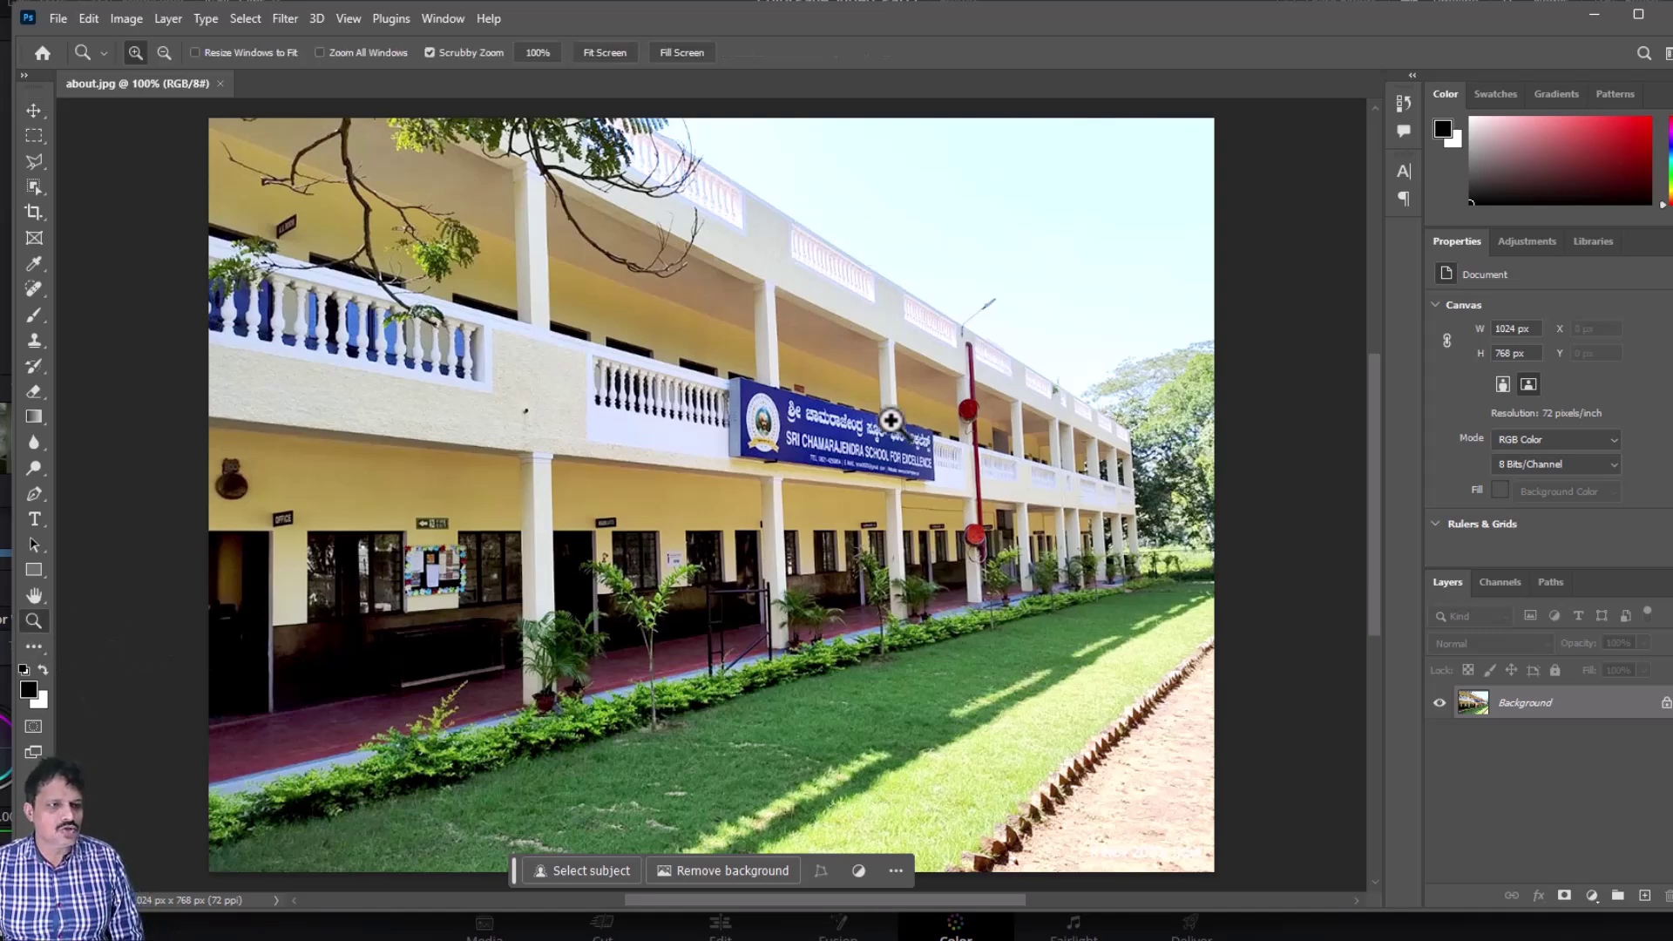
{"action": "left_click_drag", "start_coordinate": [863, 253], "coordinate": [1190, 548]}
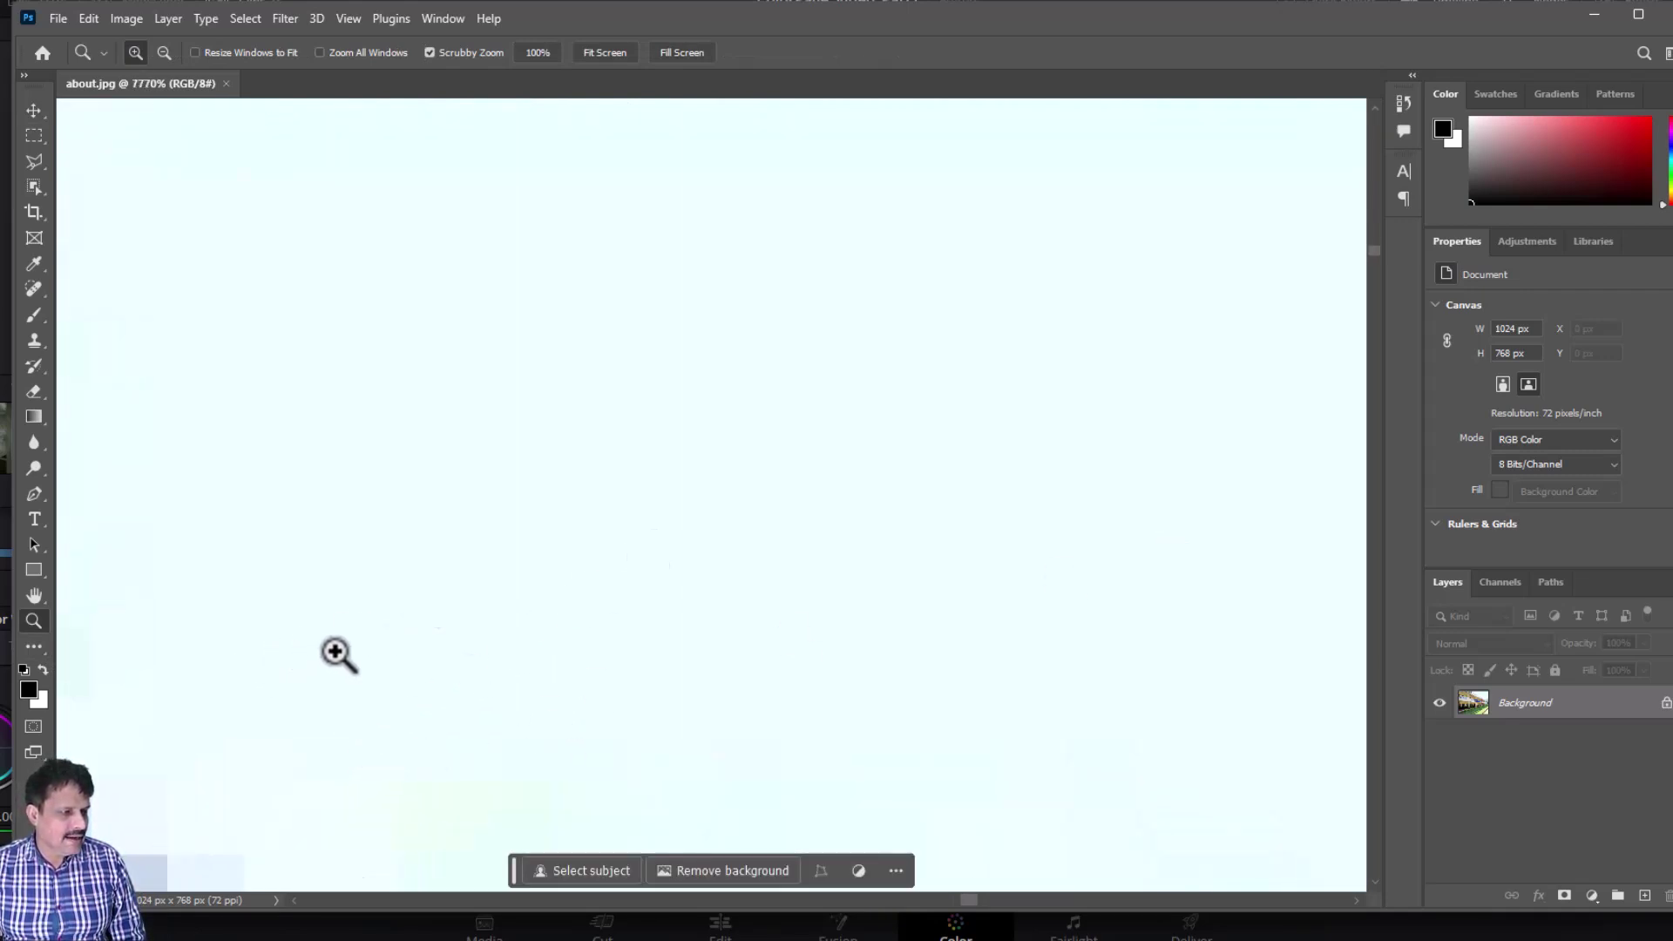
{"action": "key", "text": "space"}
{"action": "left_click_drag", "start_coordinate": [262, 676], "coordinate": [606, 535]}
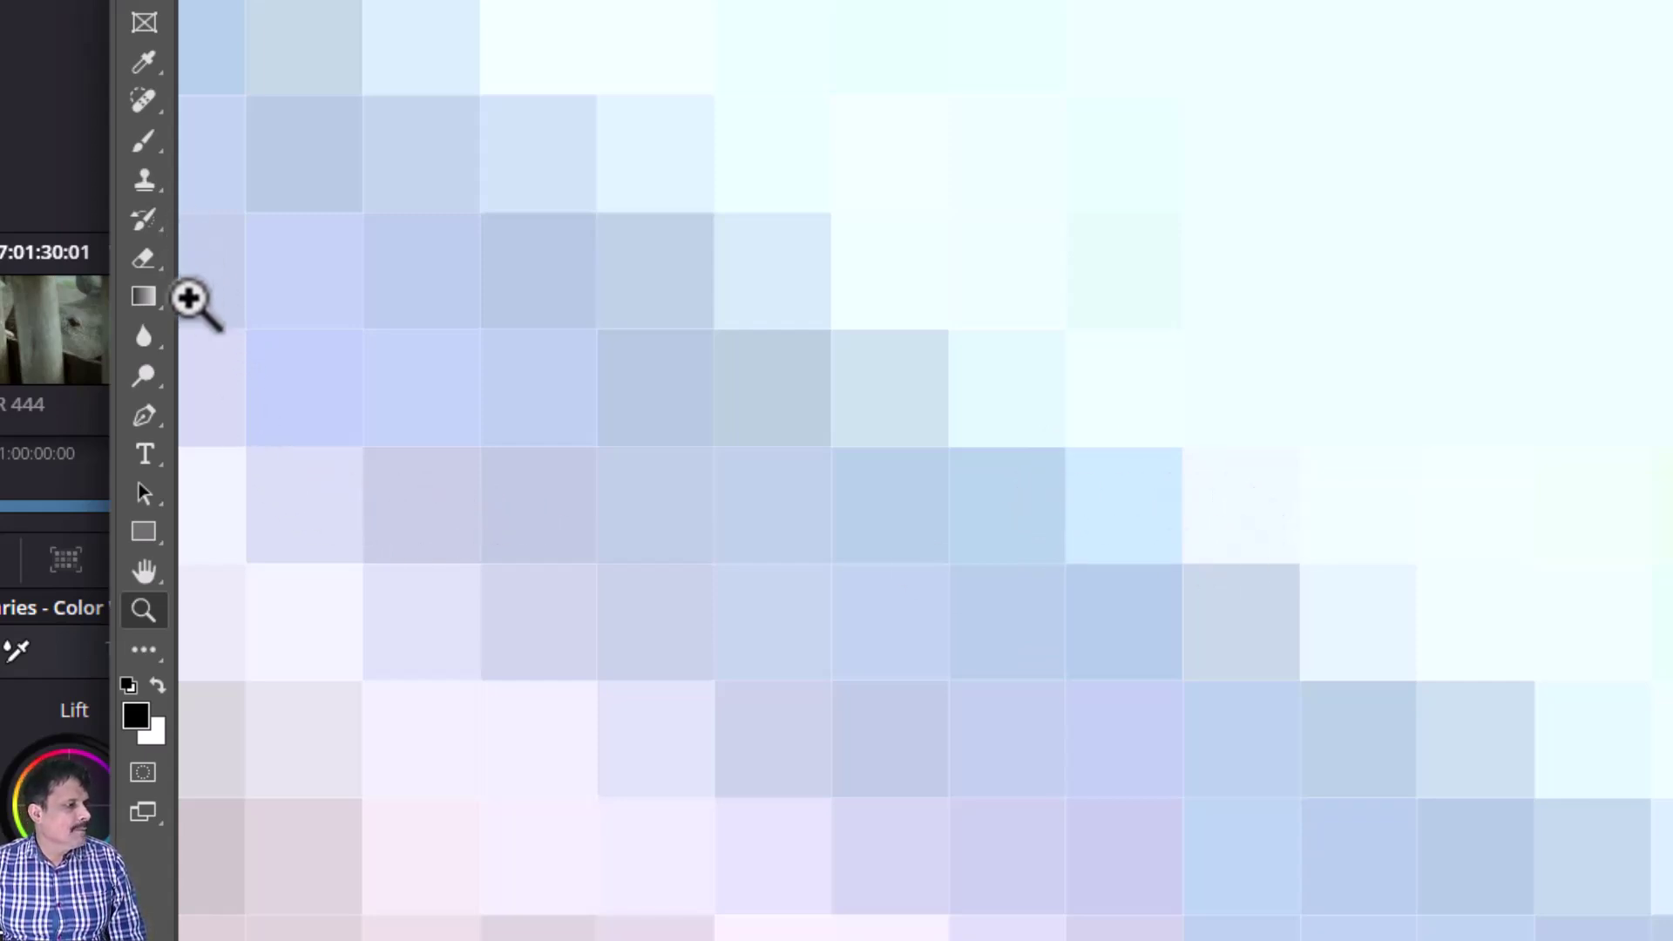
Step: Sample a light blue pixel in the foreground colour picker, then change the colour to e9feff
{"action": "left_click", "coordinate": [134, 716]}
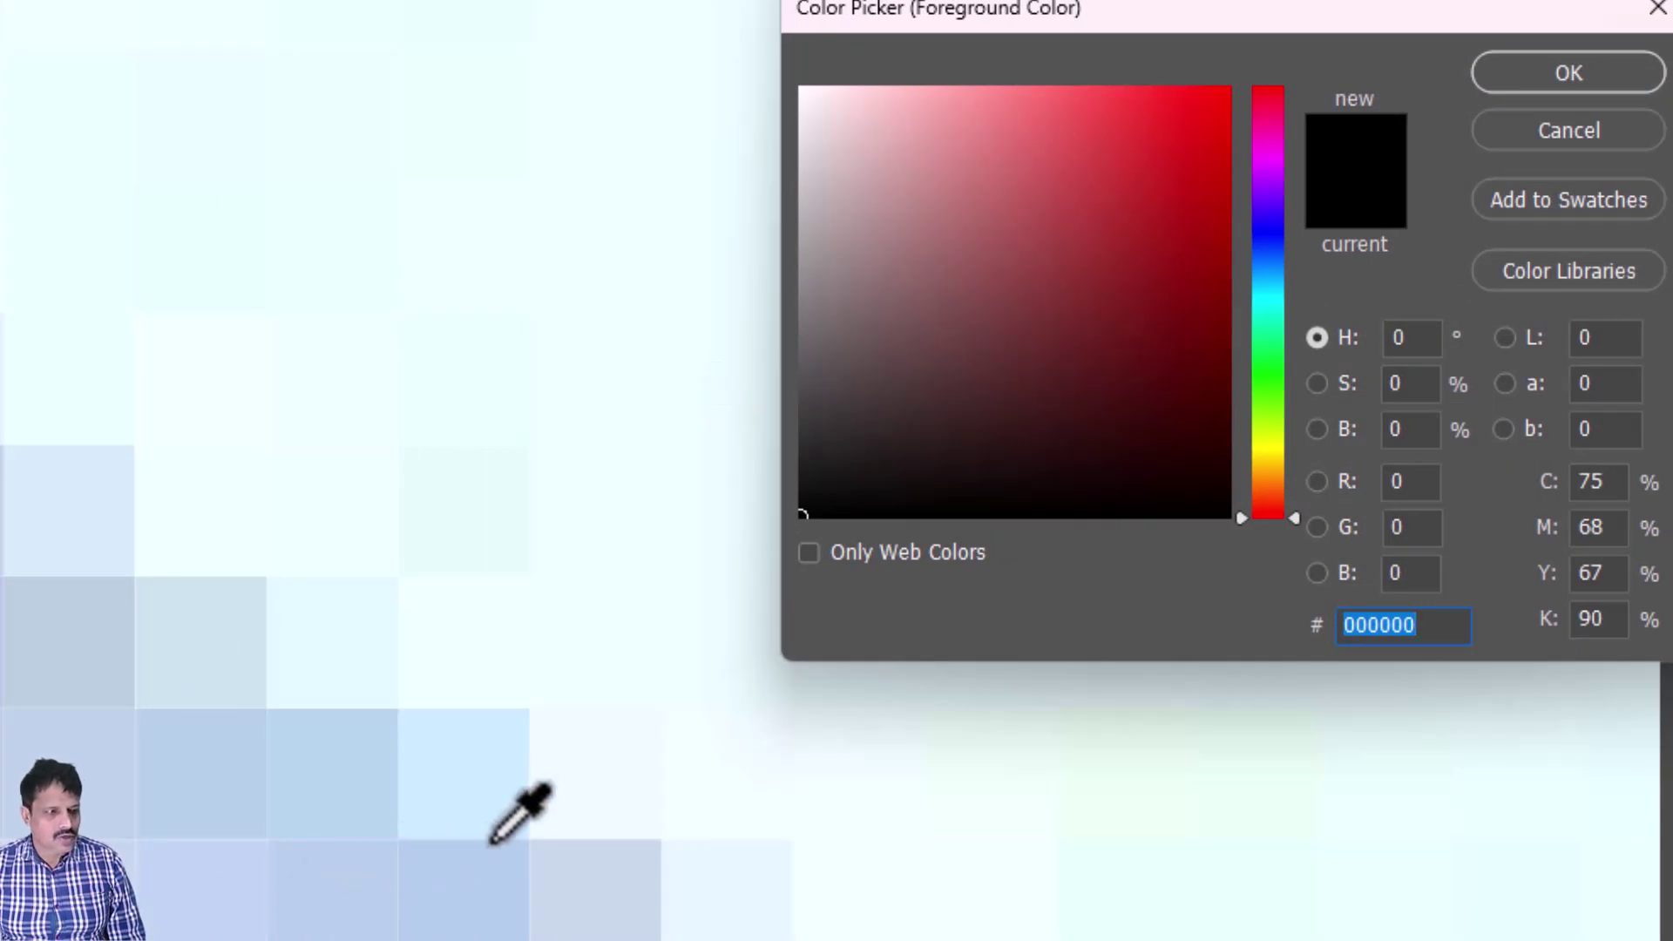
{"action": "left_click", "coordinate": [481, 768]}
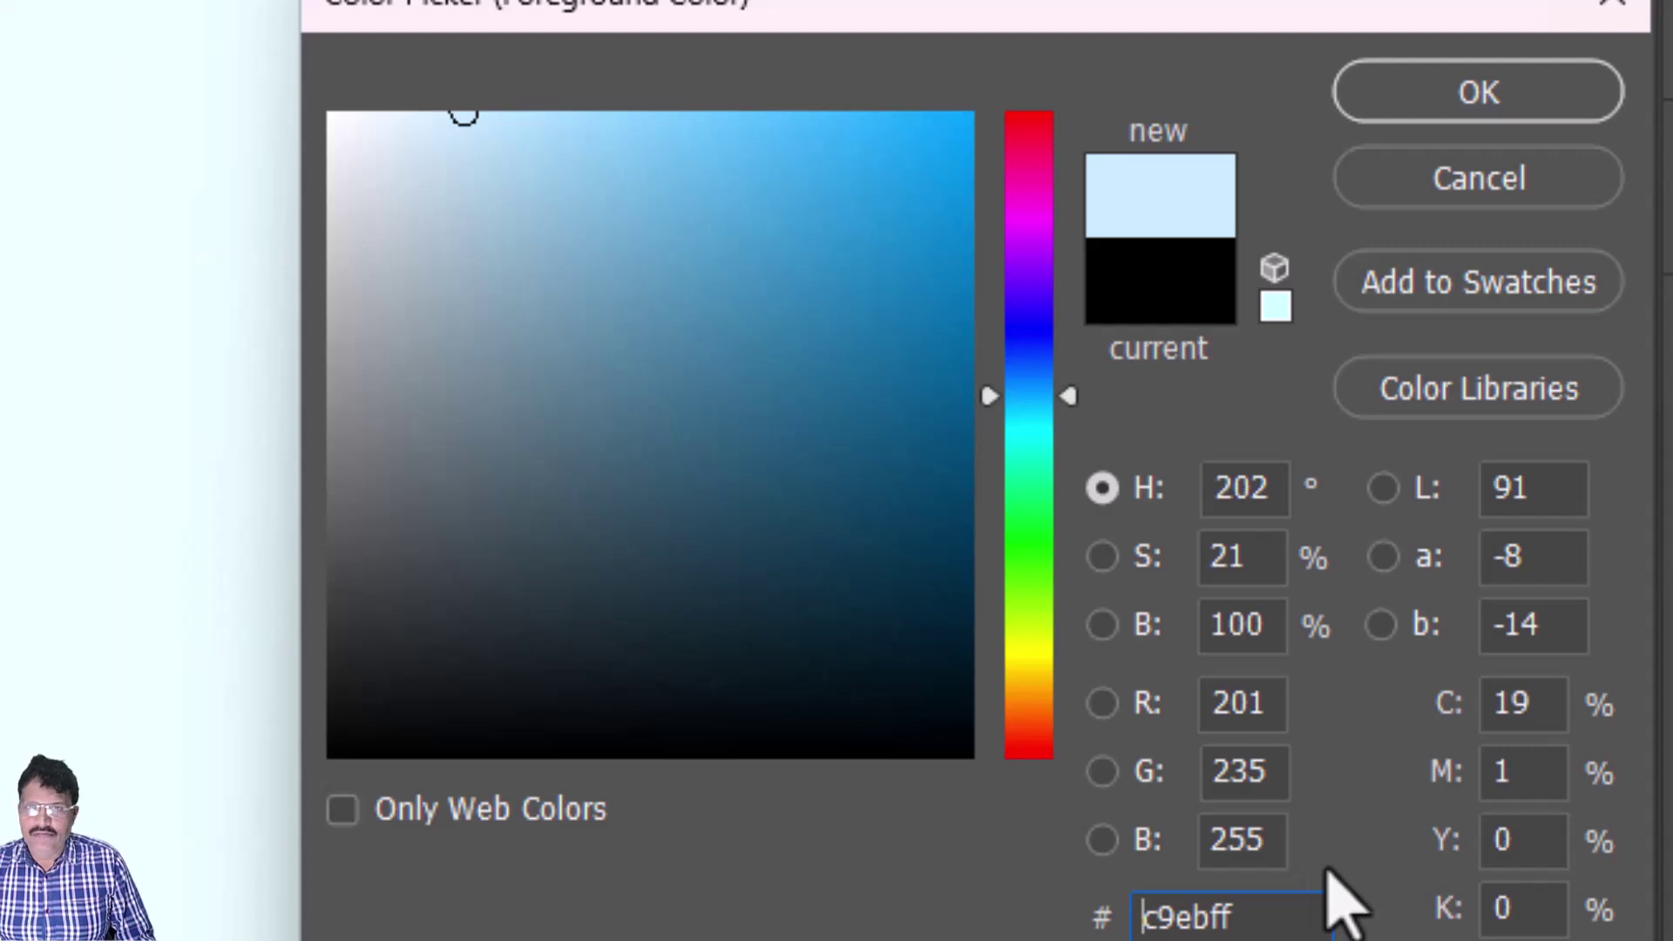
{"action": "type", "text": "e9feff"}
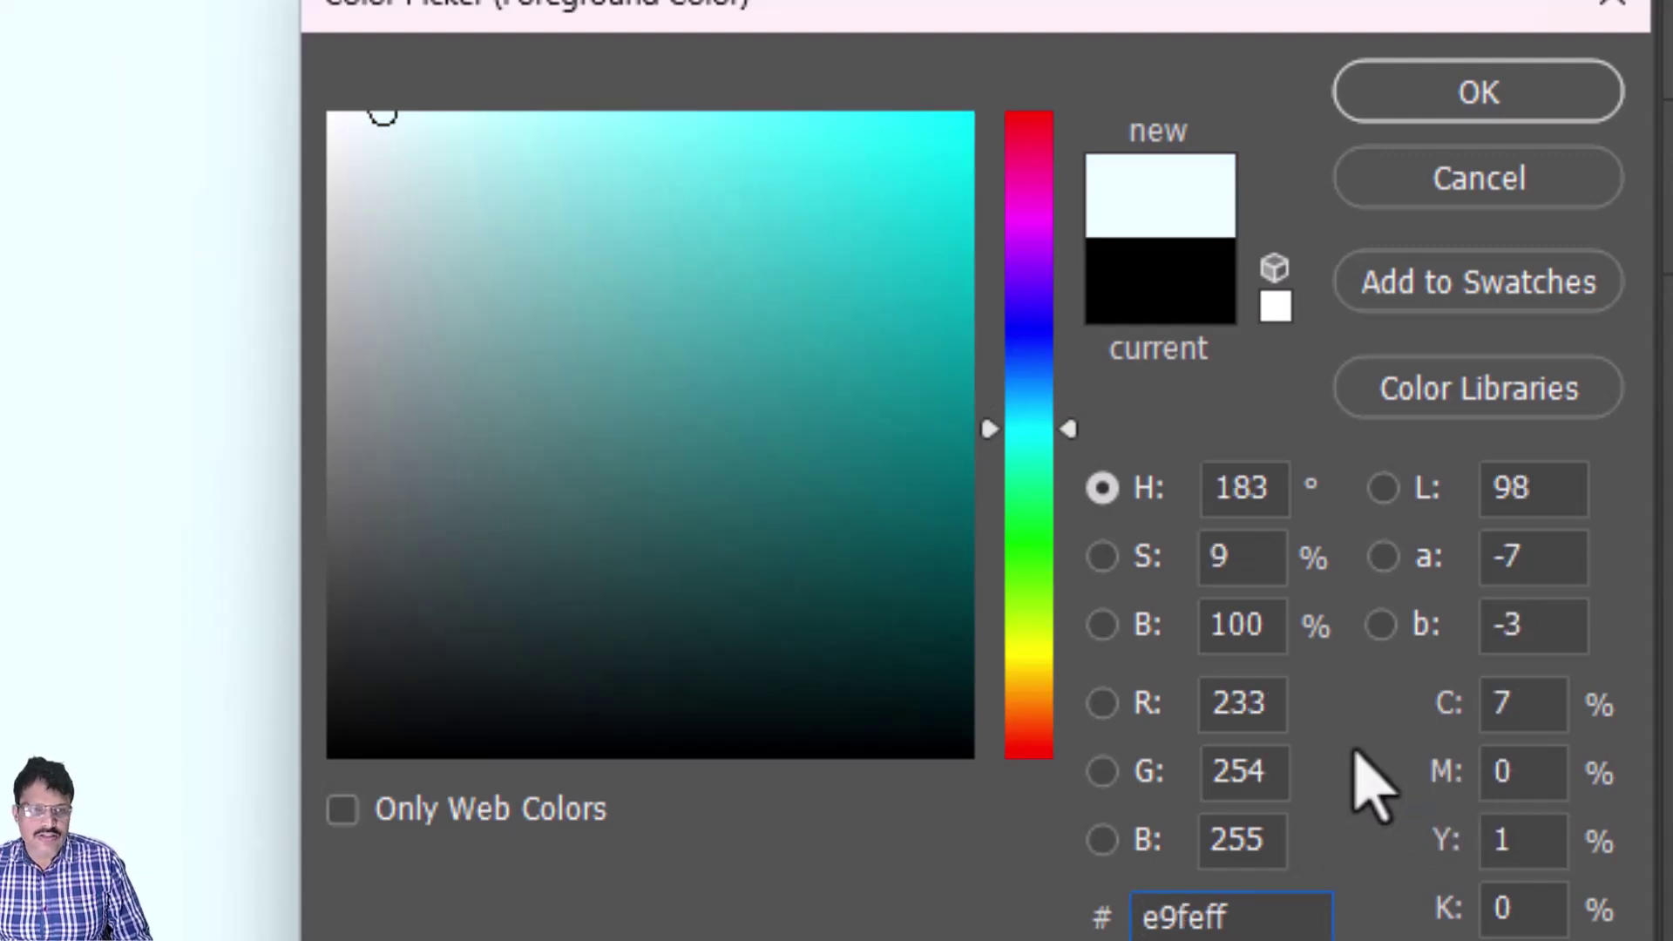
Step: Set the red and green values of the foreground colour to 255 to produce pure white
{"action": "left_click_drag", "start_coordinate": [1269, 709], "coordinate": [1154, 698]}
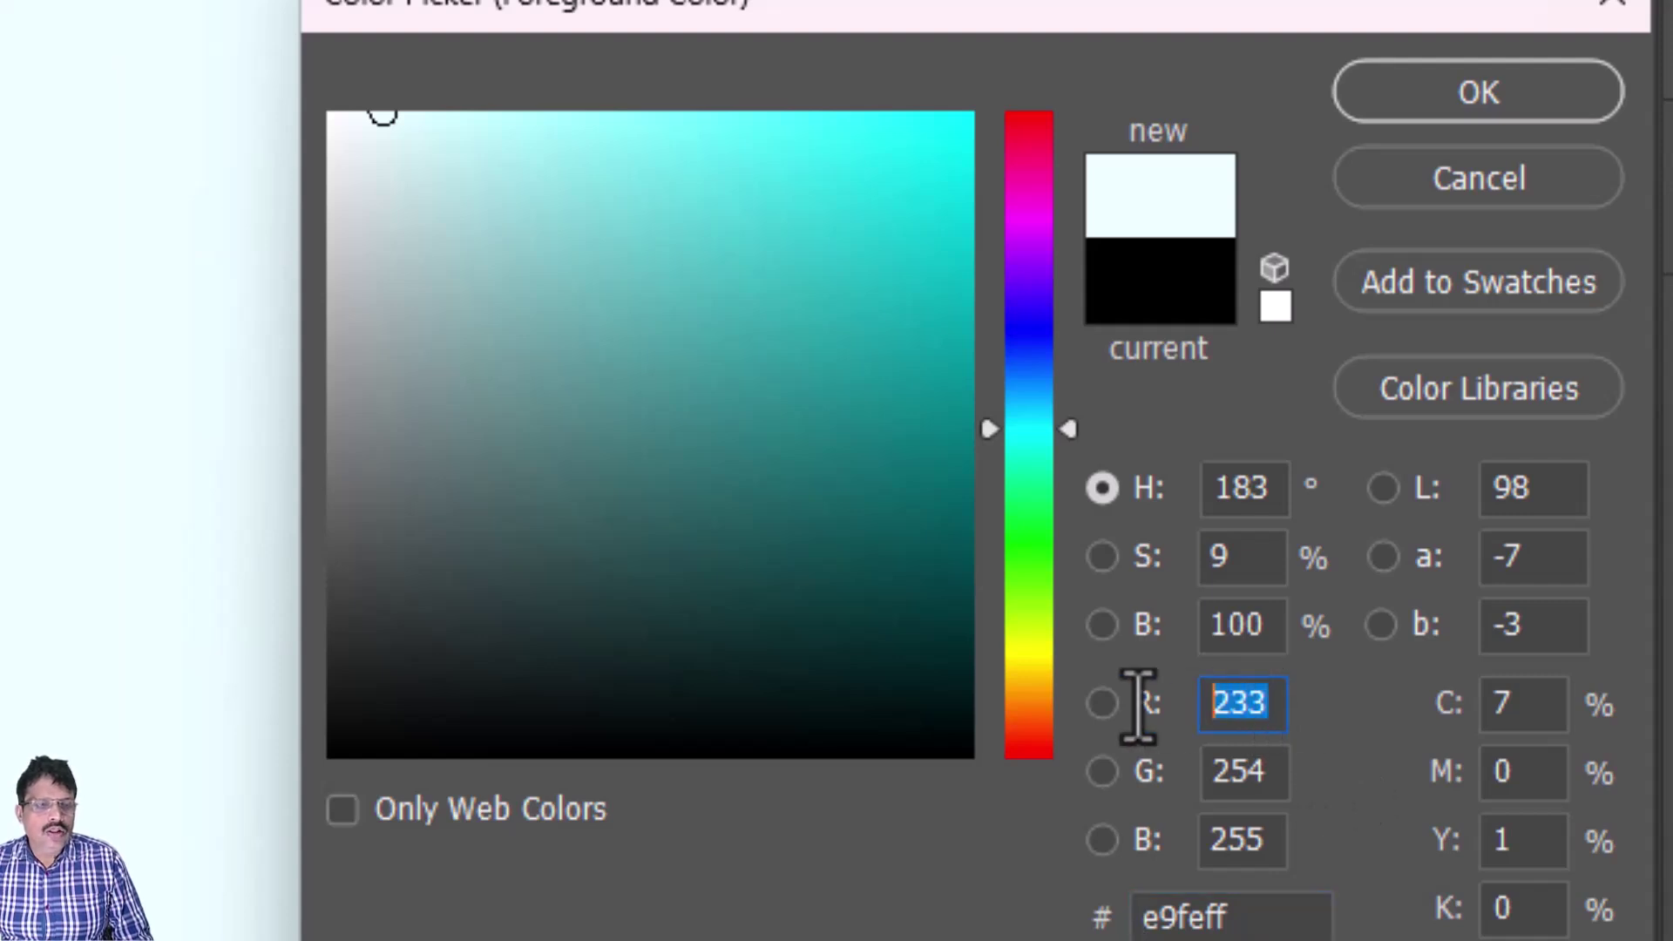
{"action": "type", "text": "255"}
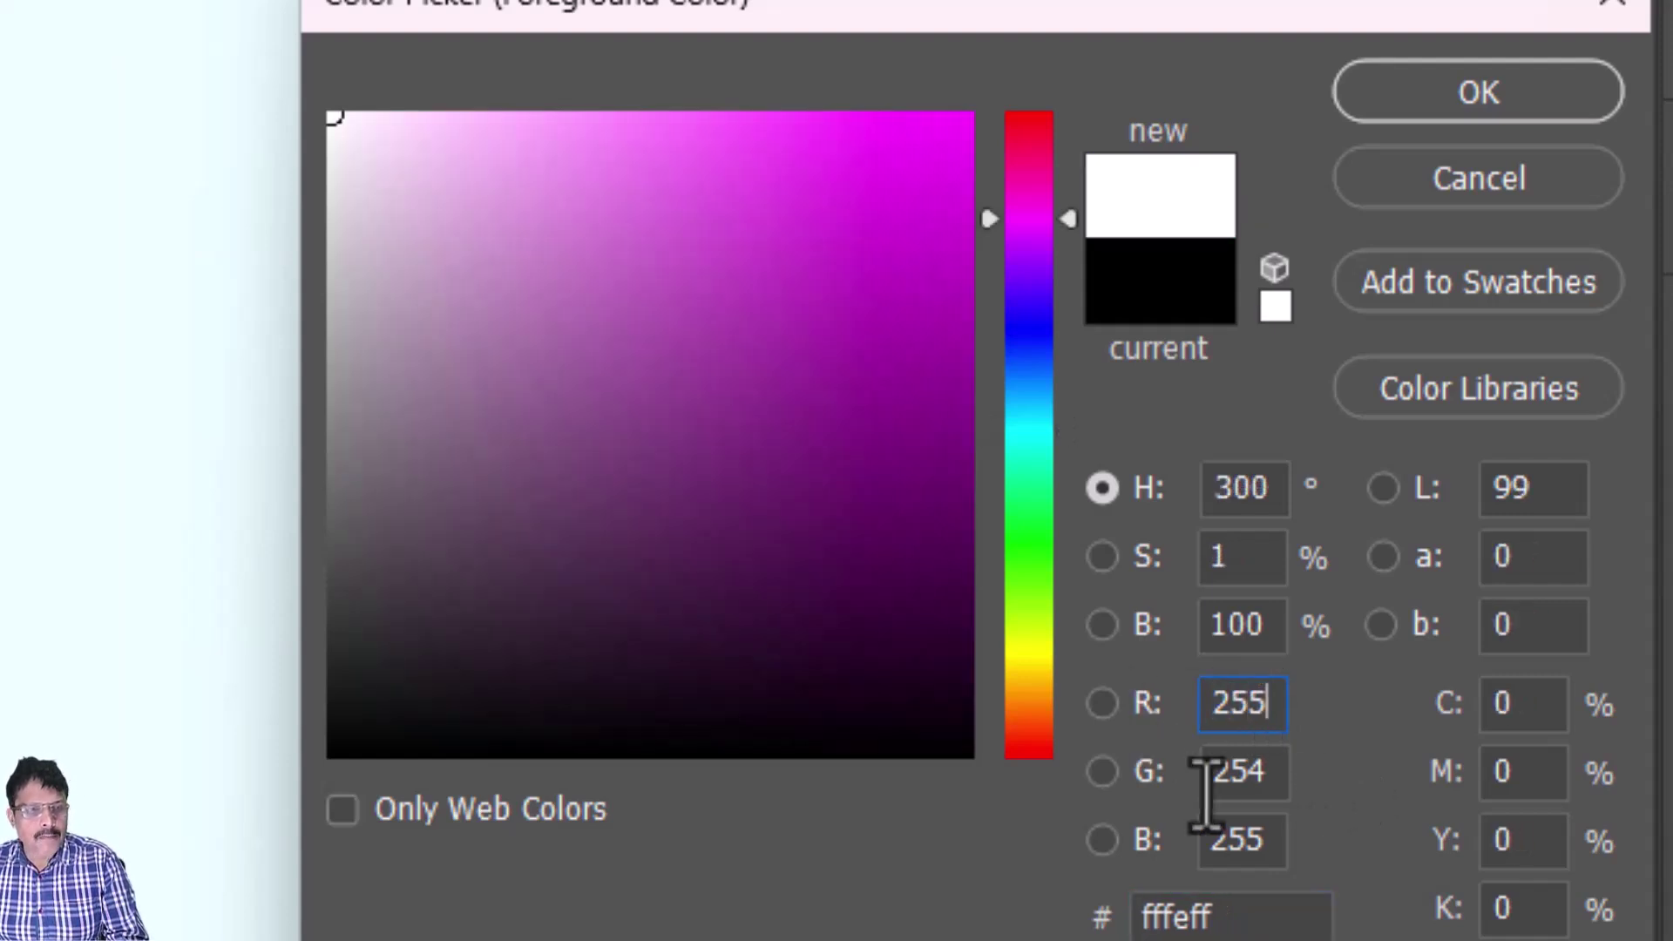
{"action": "left_click_drag", "start_coordinate": [1273, 773], "coordinate": [1115, 775]}
{"action": "type", "text": "255"}
{"action": "left_click_drag", "start_coordinate": [1269, 862], "coordinate": [1124, 835]}
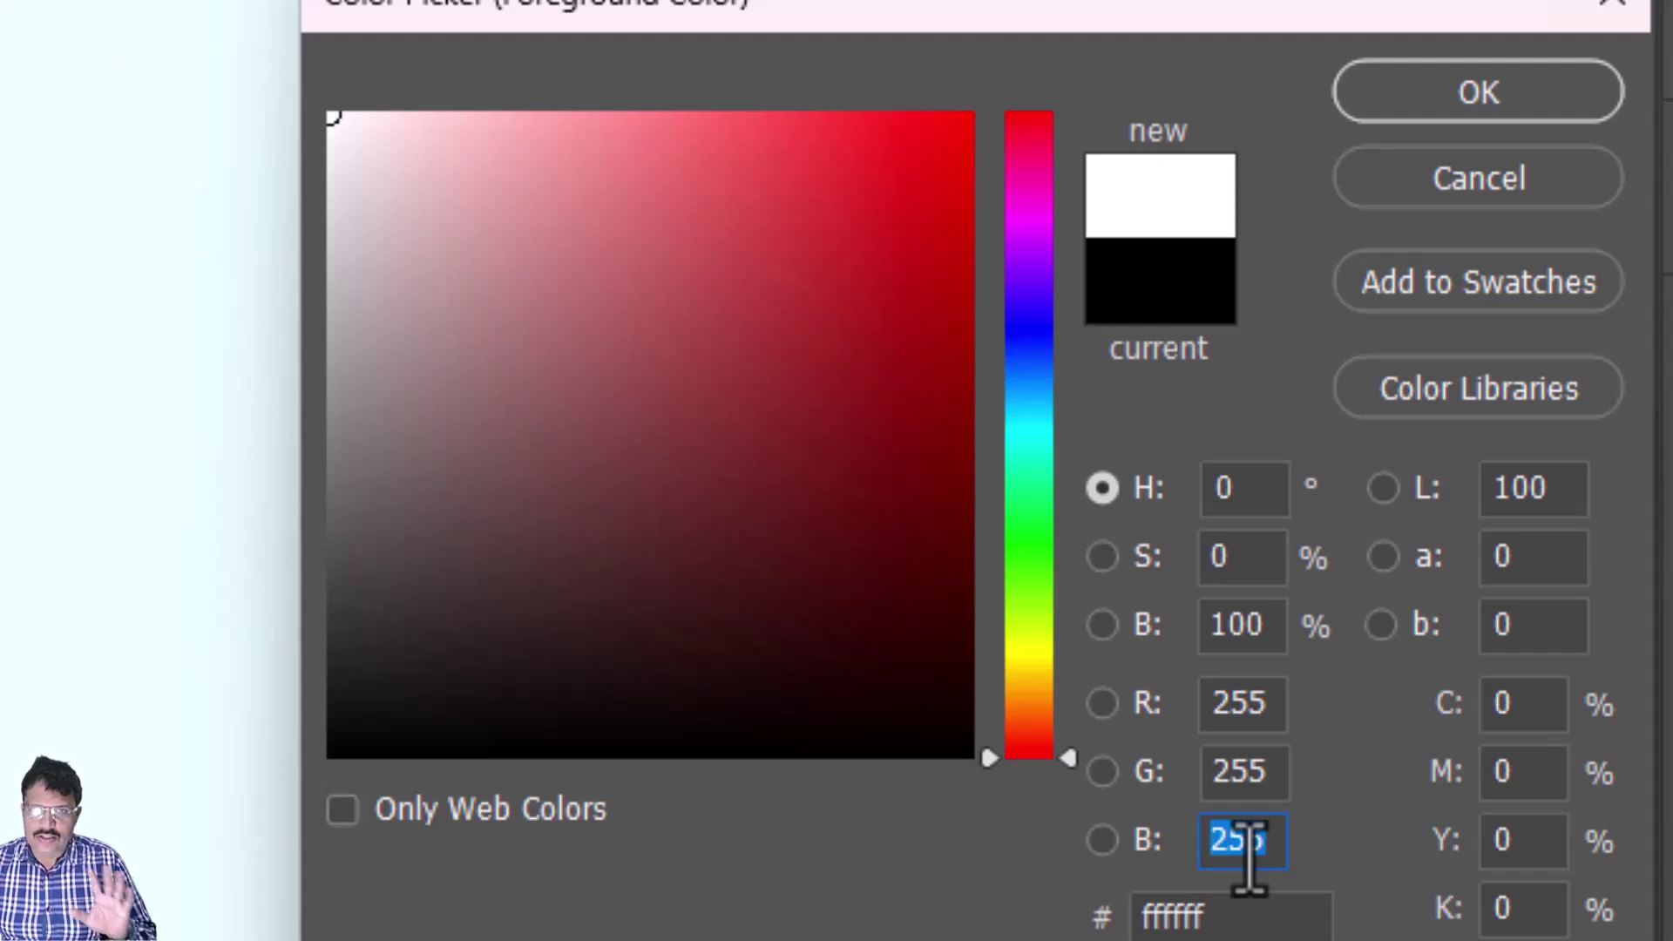
Step: Set the red, green and blue values of the foreground colour to 0 to produce pure black
{"action": "left_click", "coordinate": [1246, 704]}
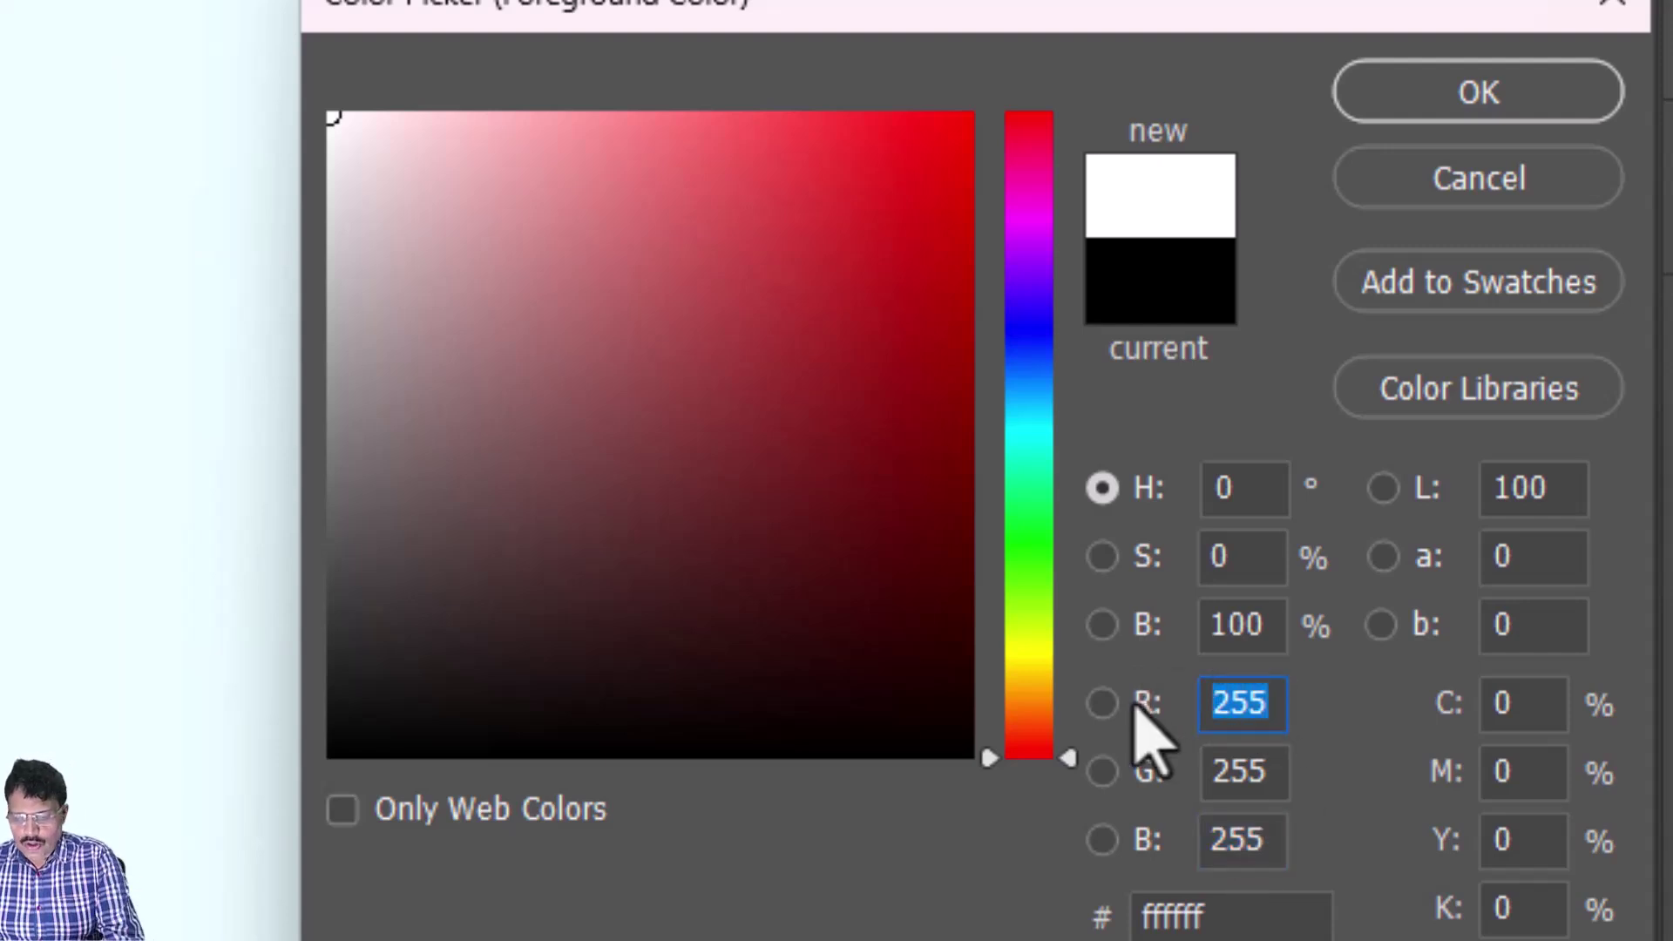
{"action": "type", "text": "0"}
{"action": "double_click", "coordinate": [1210, 772]}
{"action": "type", "text": "0"}
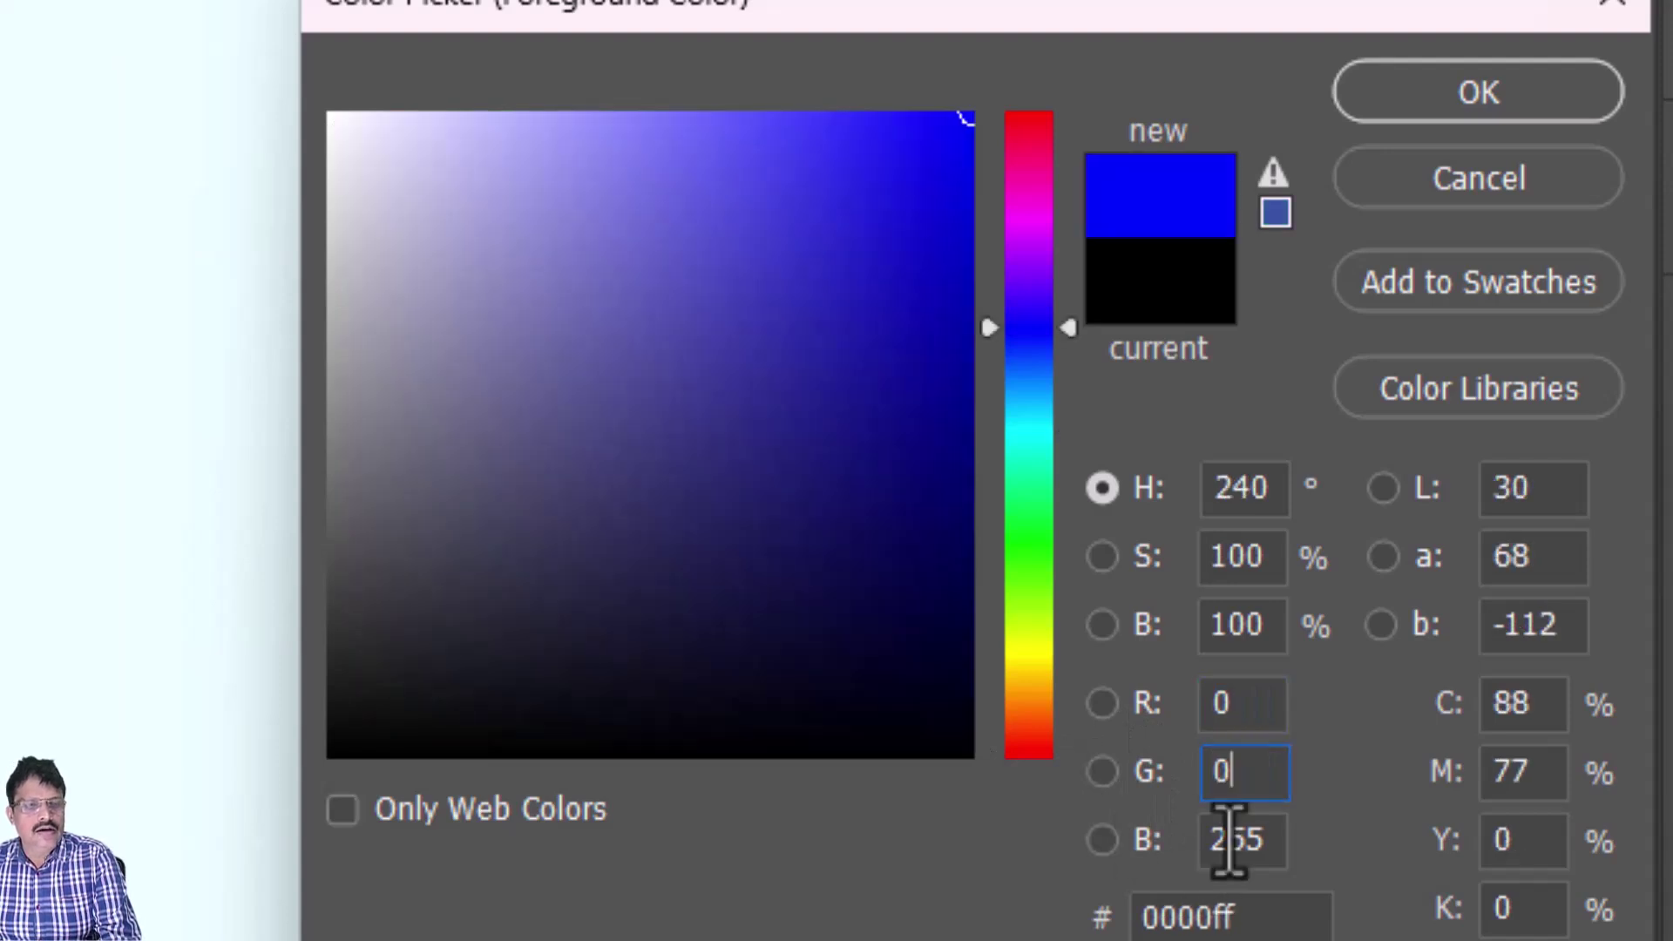
{"action": "double_click", "coordinate": [1259, 838]}
{"action": "type", "text": "0"}
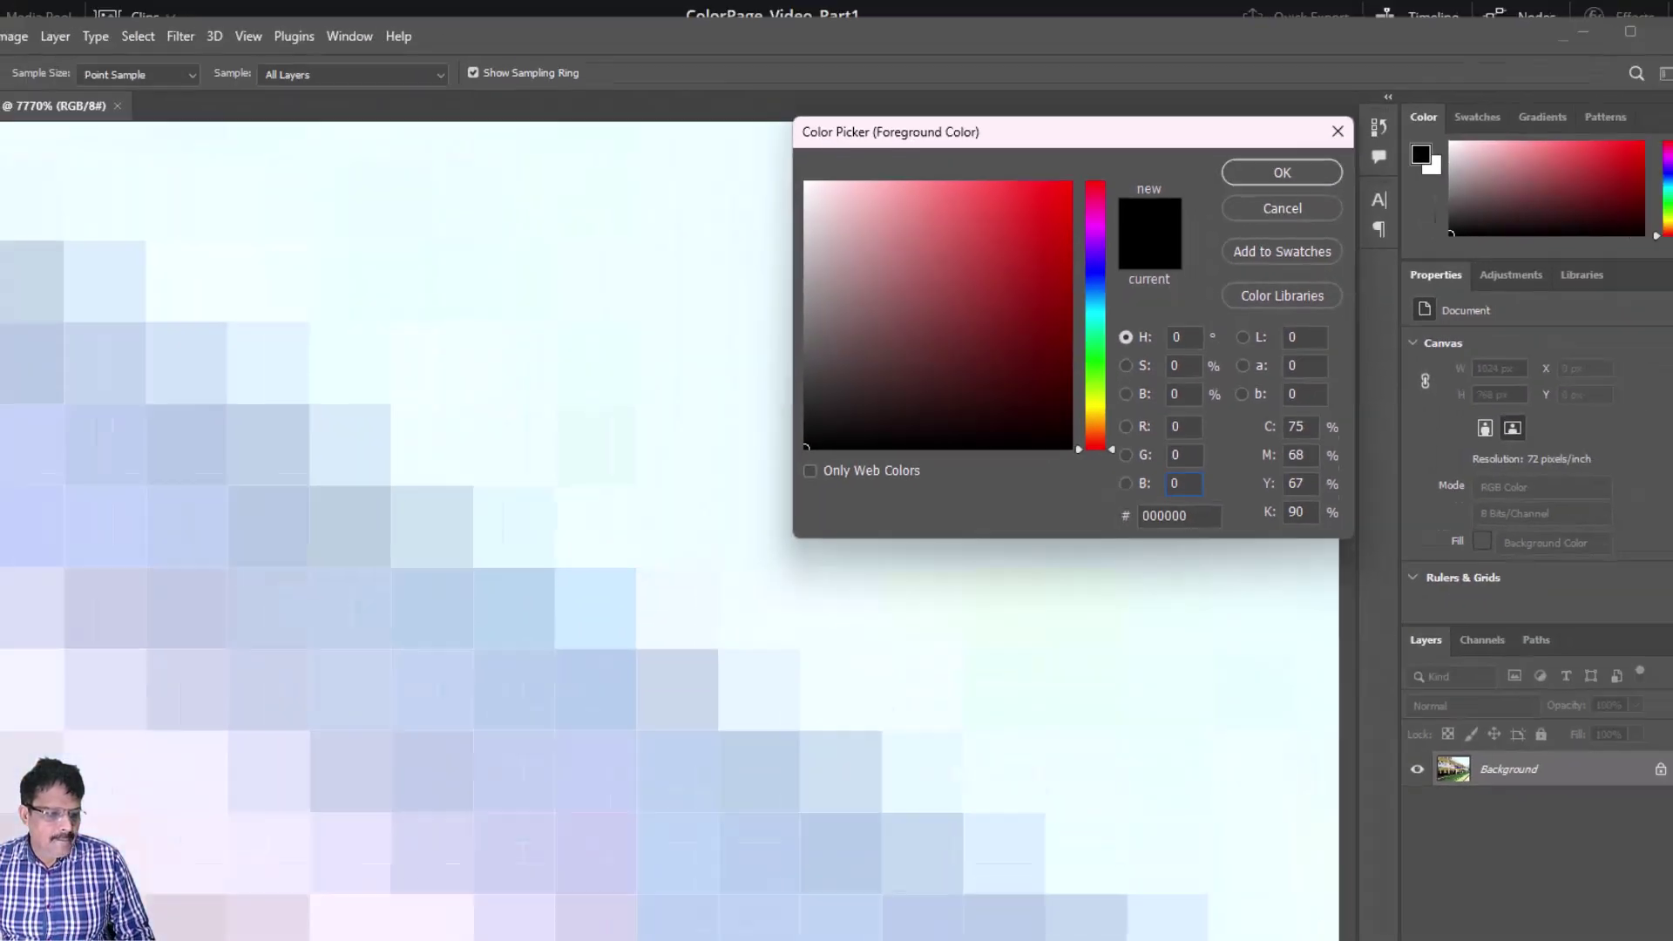
Step: Switch back to DaVinci Resolve and raise the black point of clip 02's linked custom curve to the maximum output level
{"action": "left_click", "coordinate": [645, 921]}
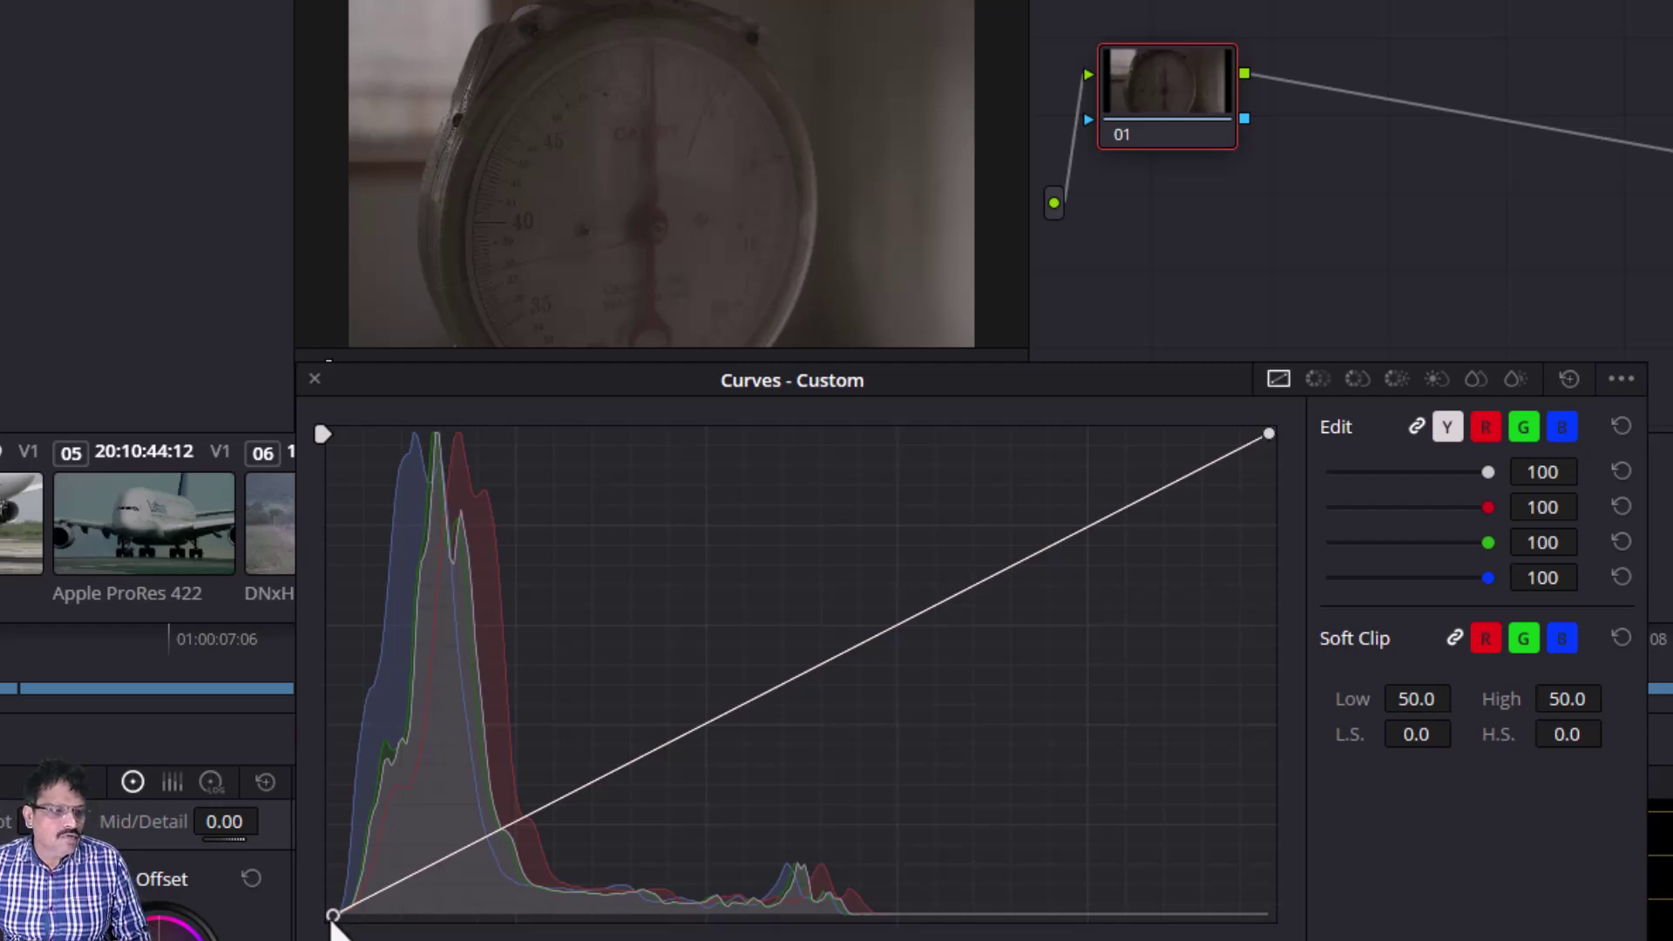
{"action": "mouse_move", "coordinate": [333, 915]}
{"action": "left_mouse_down"}
{"action": "mouse_move", "coordinate": [333, 870]}
{"action": "mouse_move", "coordinate": [334, 917]}
{"action": "left_mouse_up"}
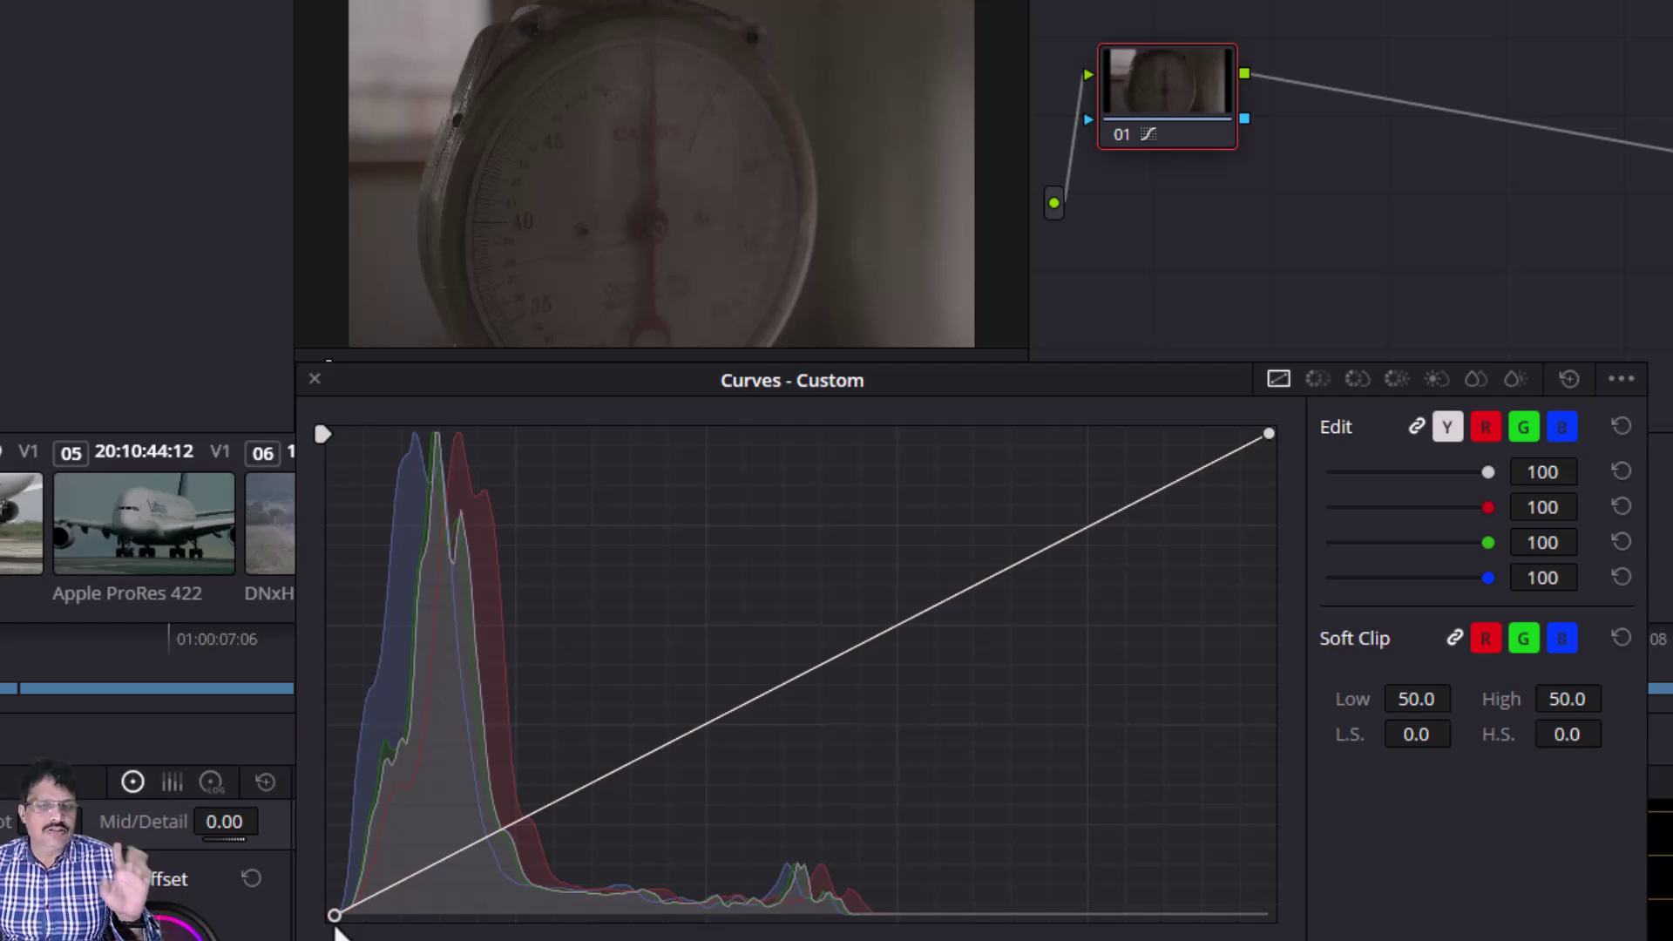
{"action": "left_click_drag", "start_coordinate": [334, 915], "coordinate": [323, 431]}
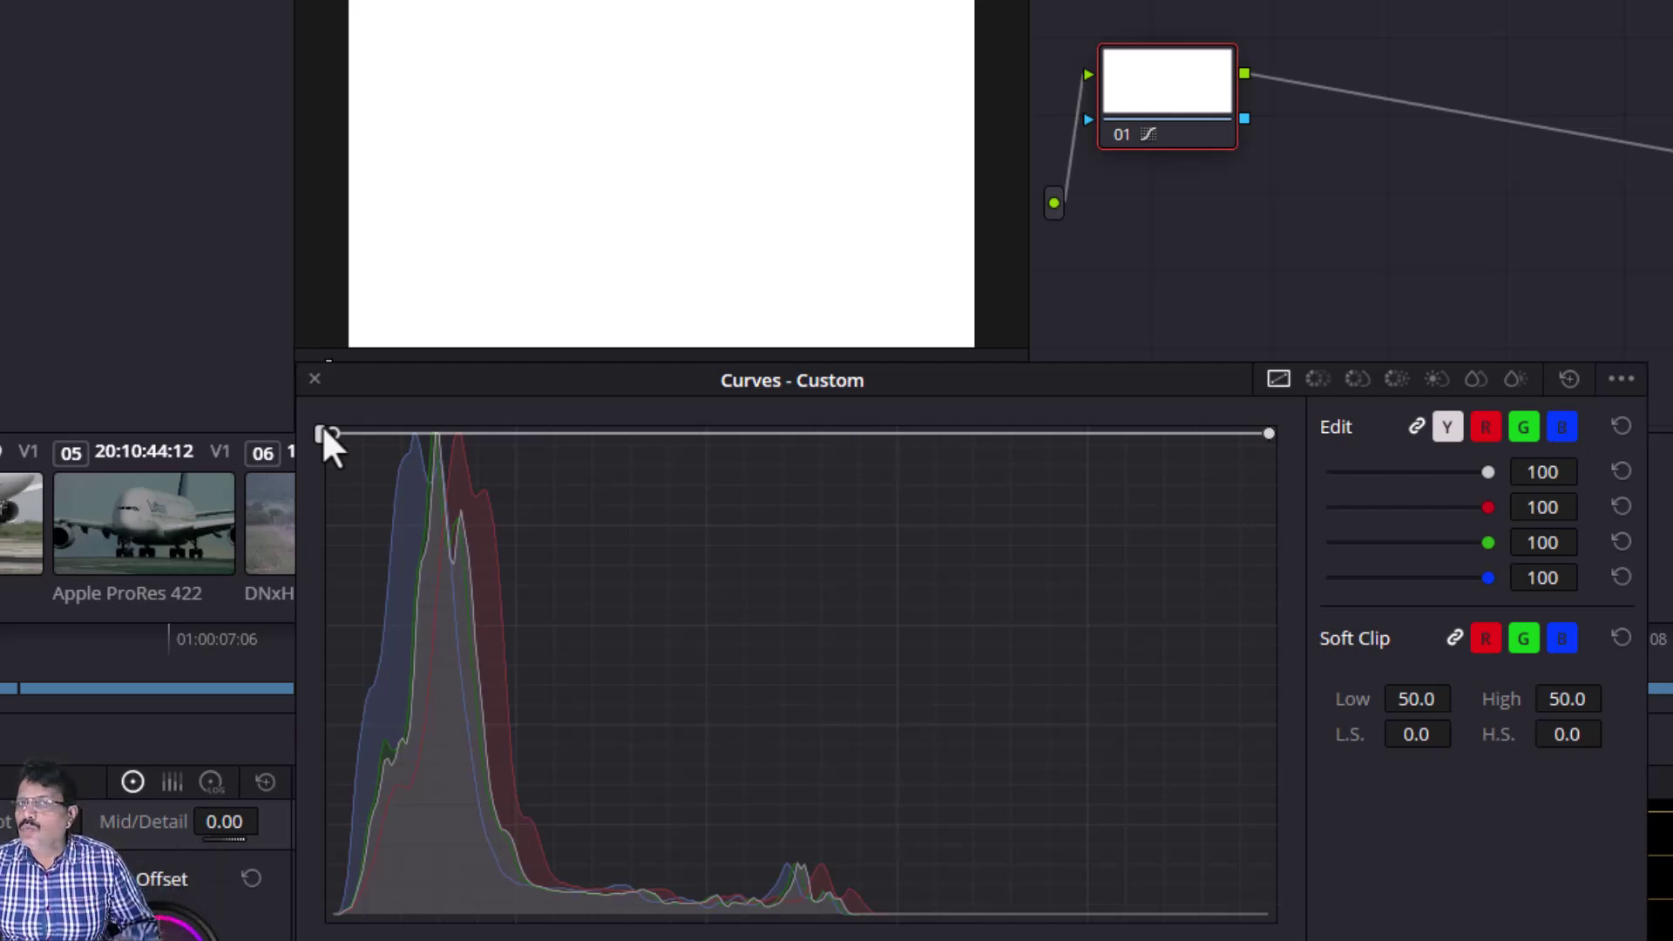
Step: Return the black point of clip 02's linked custom curve to the minimum input and output level
{"action": "left_click_drag", "start_coordinate": [323, 429], "coordinate": [307, 937]}
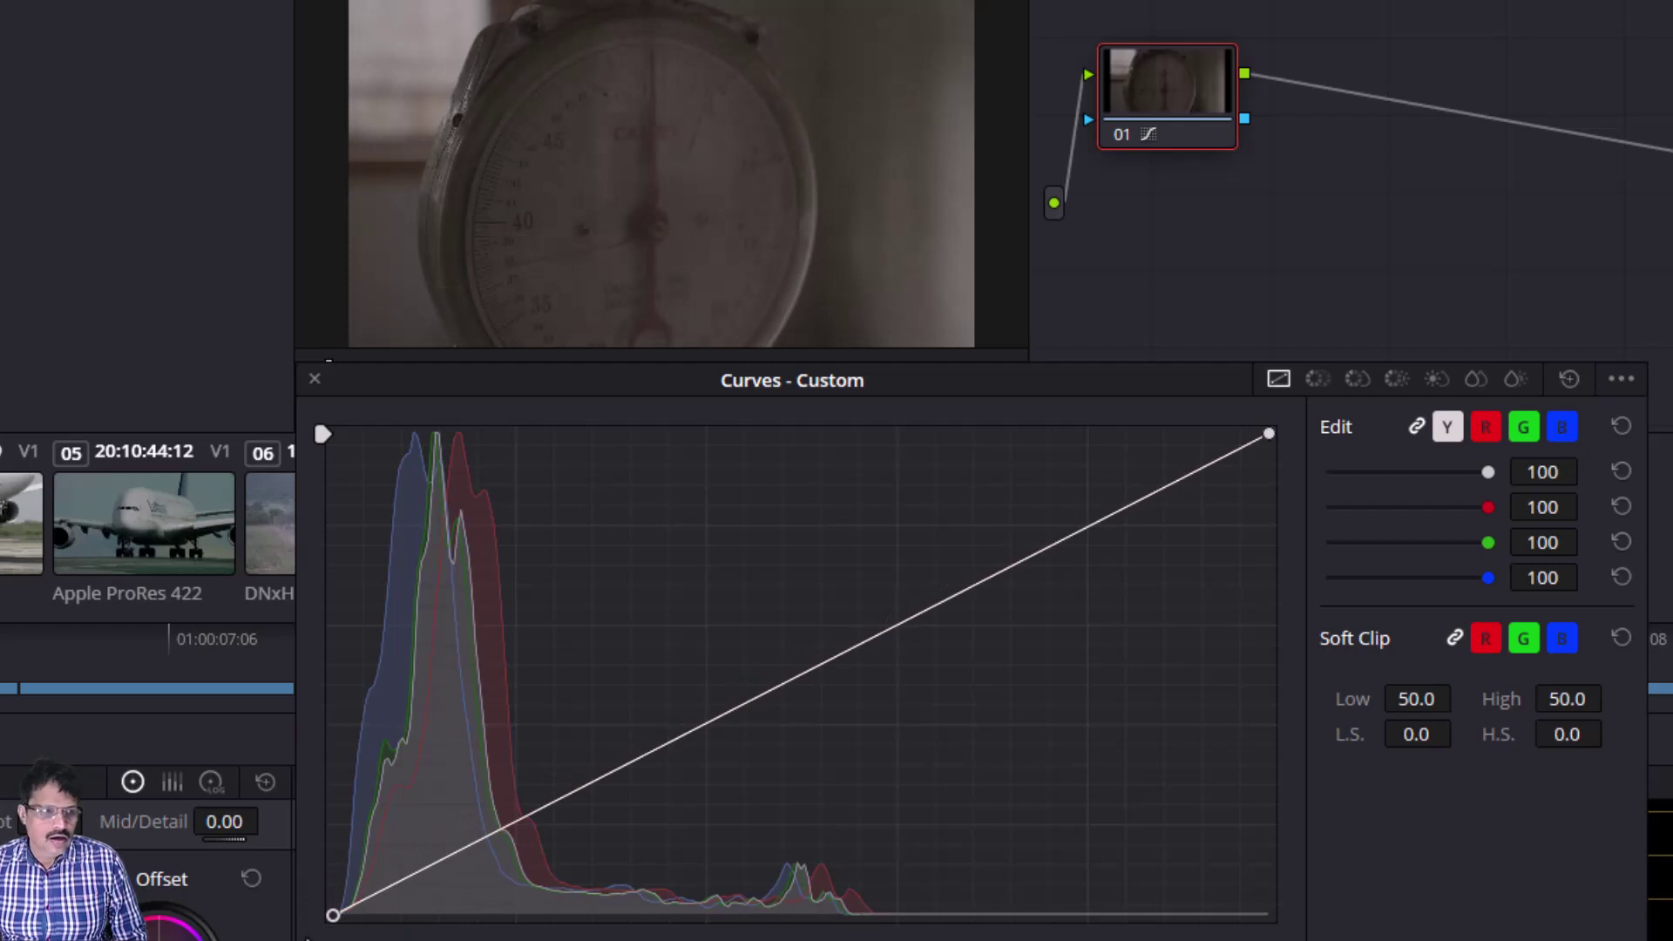
{"action": "mouse_move", "coordinate": [307, 938]}
{"action": "left_mouse_down"}
{"action": "mouse_move", "coordinate": [313, 428]}
{"action": "mouse_move", "coordinate": [284, 792]}
{"action": "mouse_move", "coordinate": [305, 937]}
{"action": "left_mouse_up"}
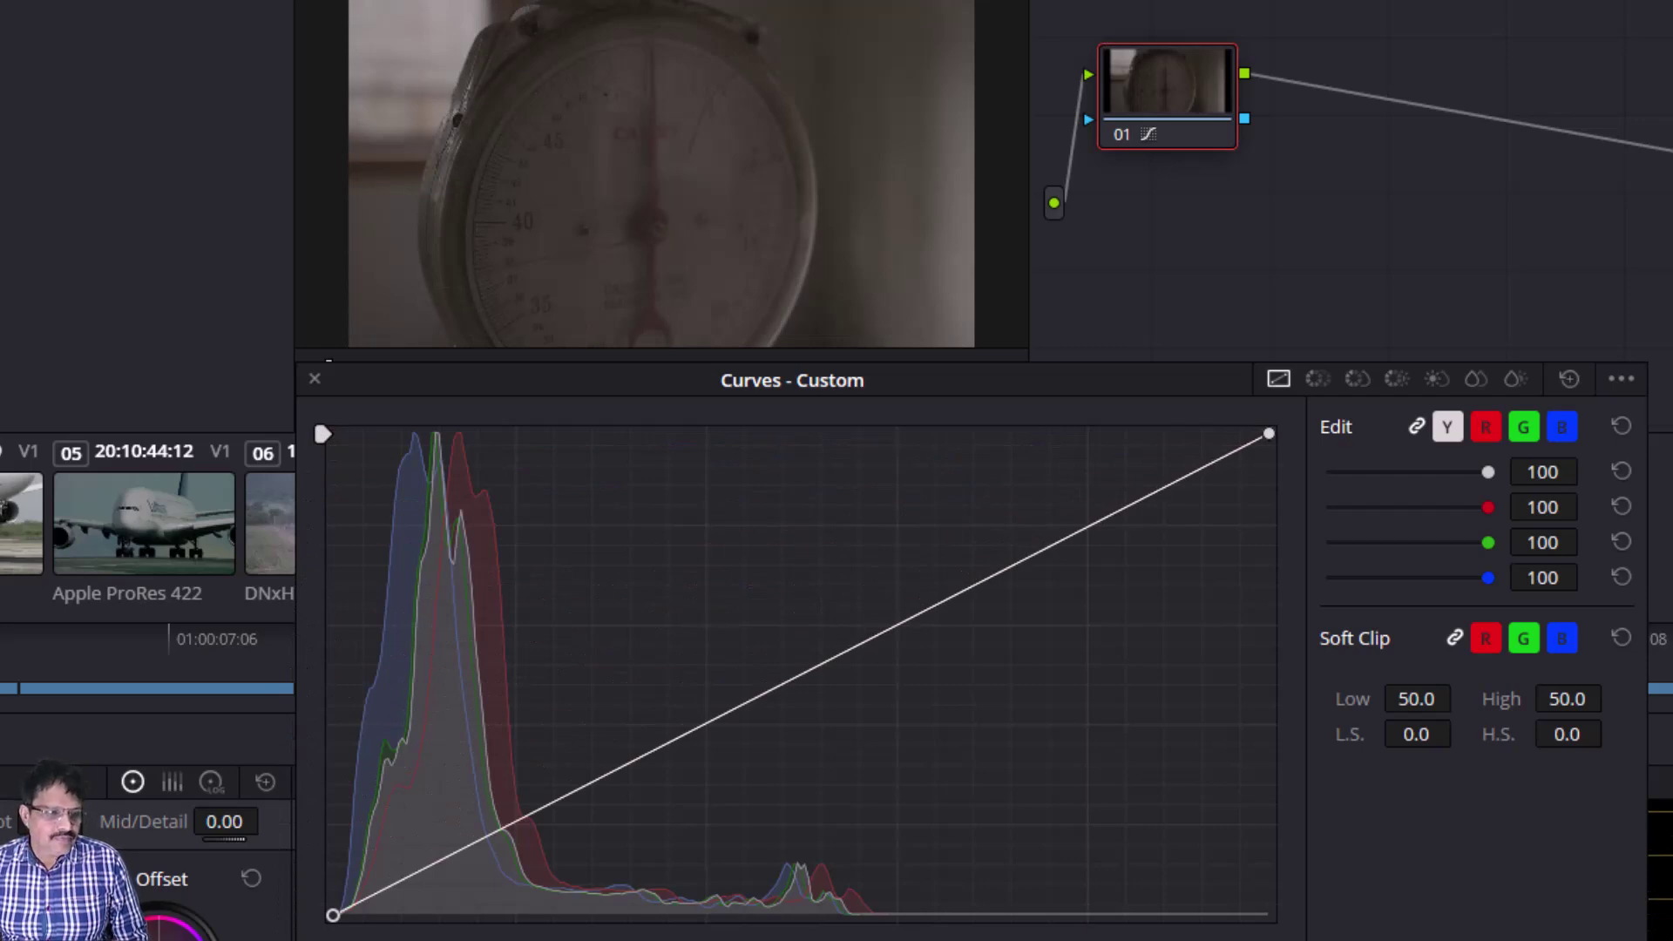
{"action": "mouse_move", "coordinate": [333, 917]}
{"action": "left_mouse_down"}
{"action": "mouse_move", "coordinate": [354, 917]}
{"action": "mouse_move", "coordinate": [312, 923]}
{"action": "mouse_move", "coordinate": [404, 926]}
{"action": "mouse_move", "coordinate": [319, 932]}
{"action": "left_mouse_up"}
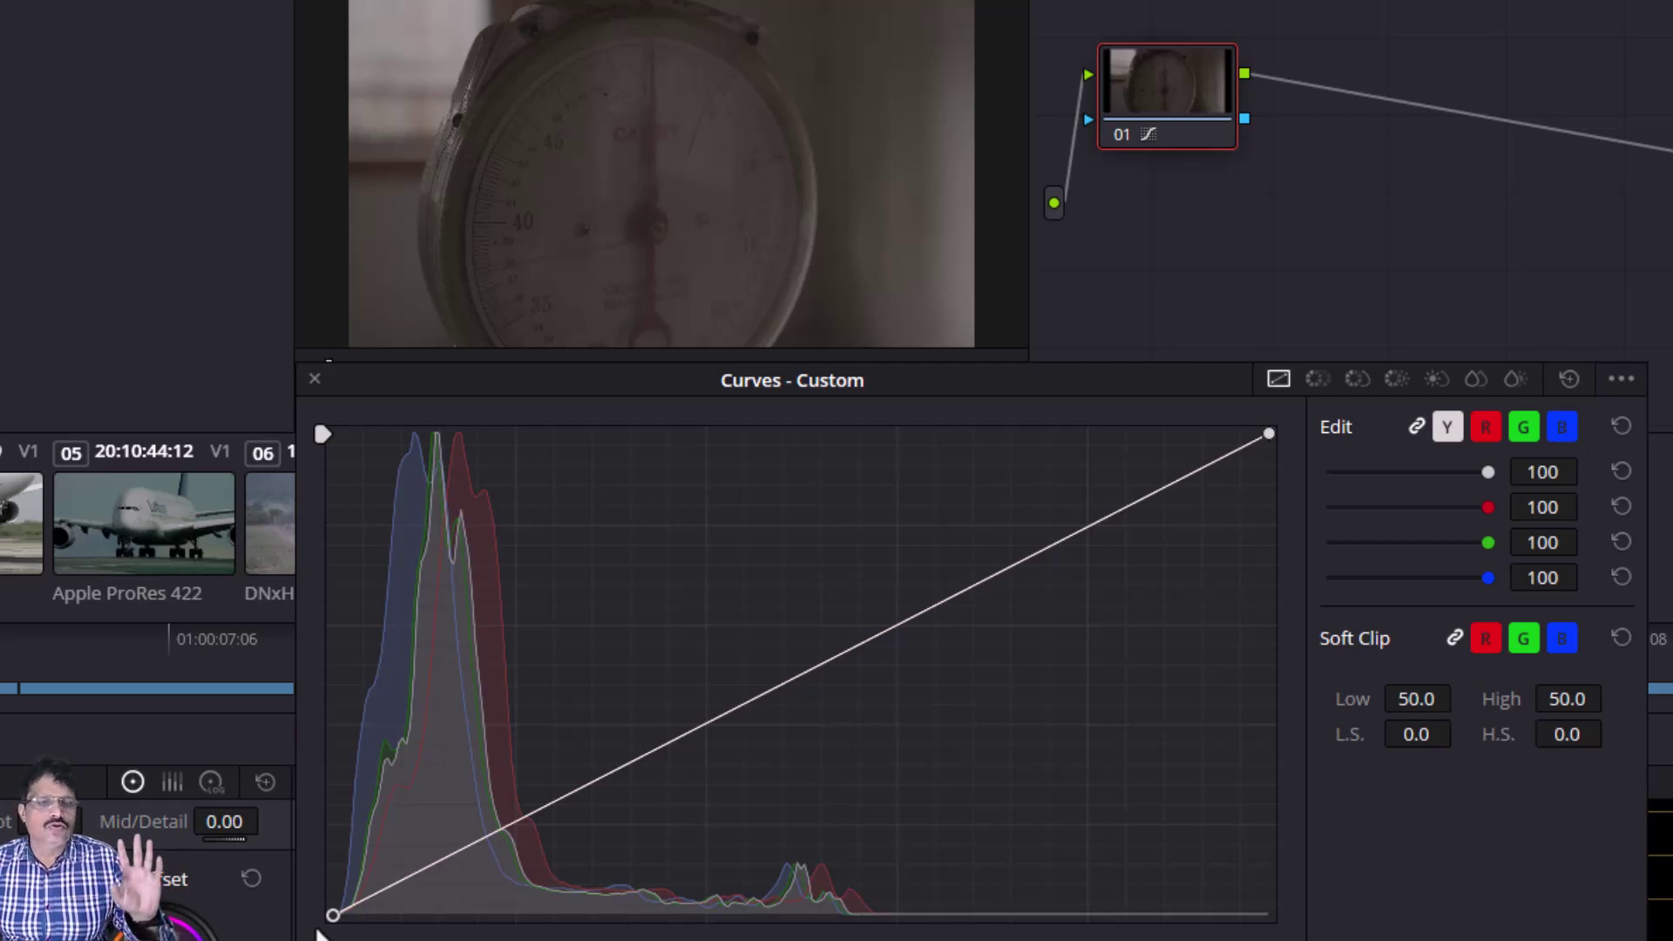
Step: Move the black point along the curve's base to nearly the maximum input level, then bring it back to the origin
{"action": "left_click_drag", "start_coordinate": [318, 932], "coordinate": [1250, 934]}
{"action": "key", "text": "shift+d"}
{"action": "key", "text": "shift+d"}
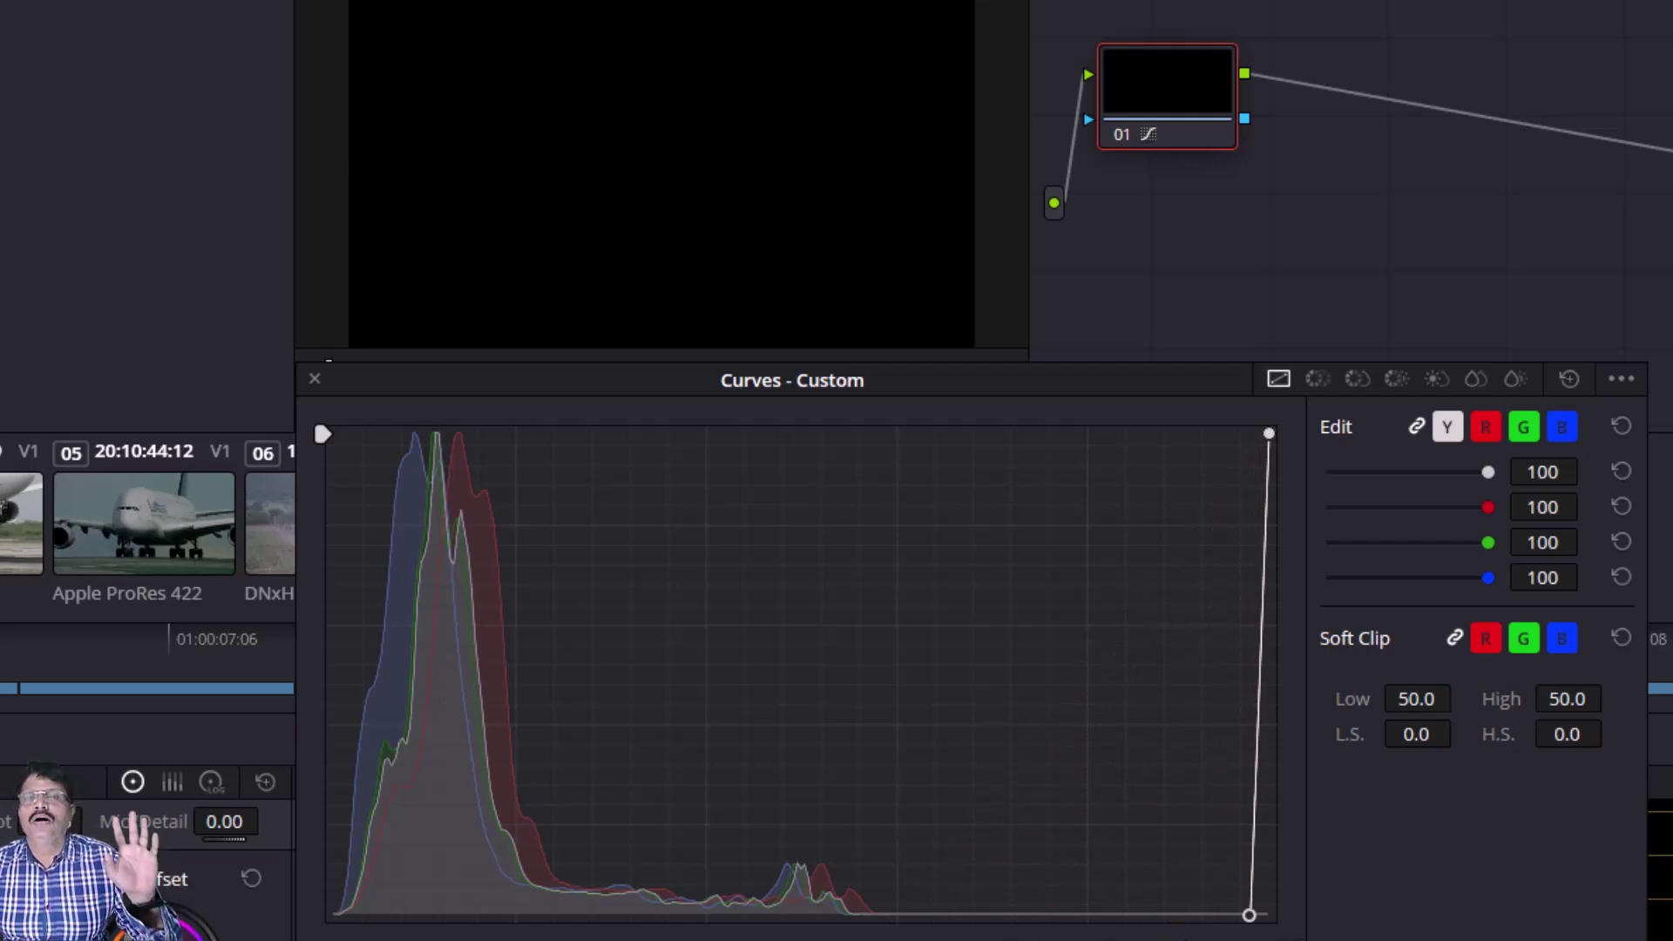
{"action": "left_click_drag", "start_coordinate": [1250, 934], "coordinate": [333, 934]}
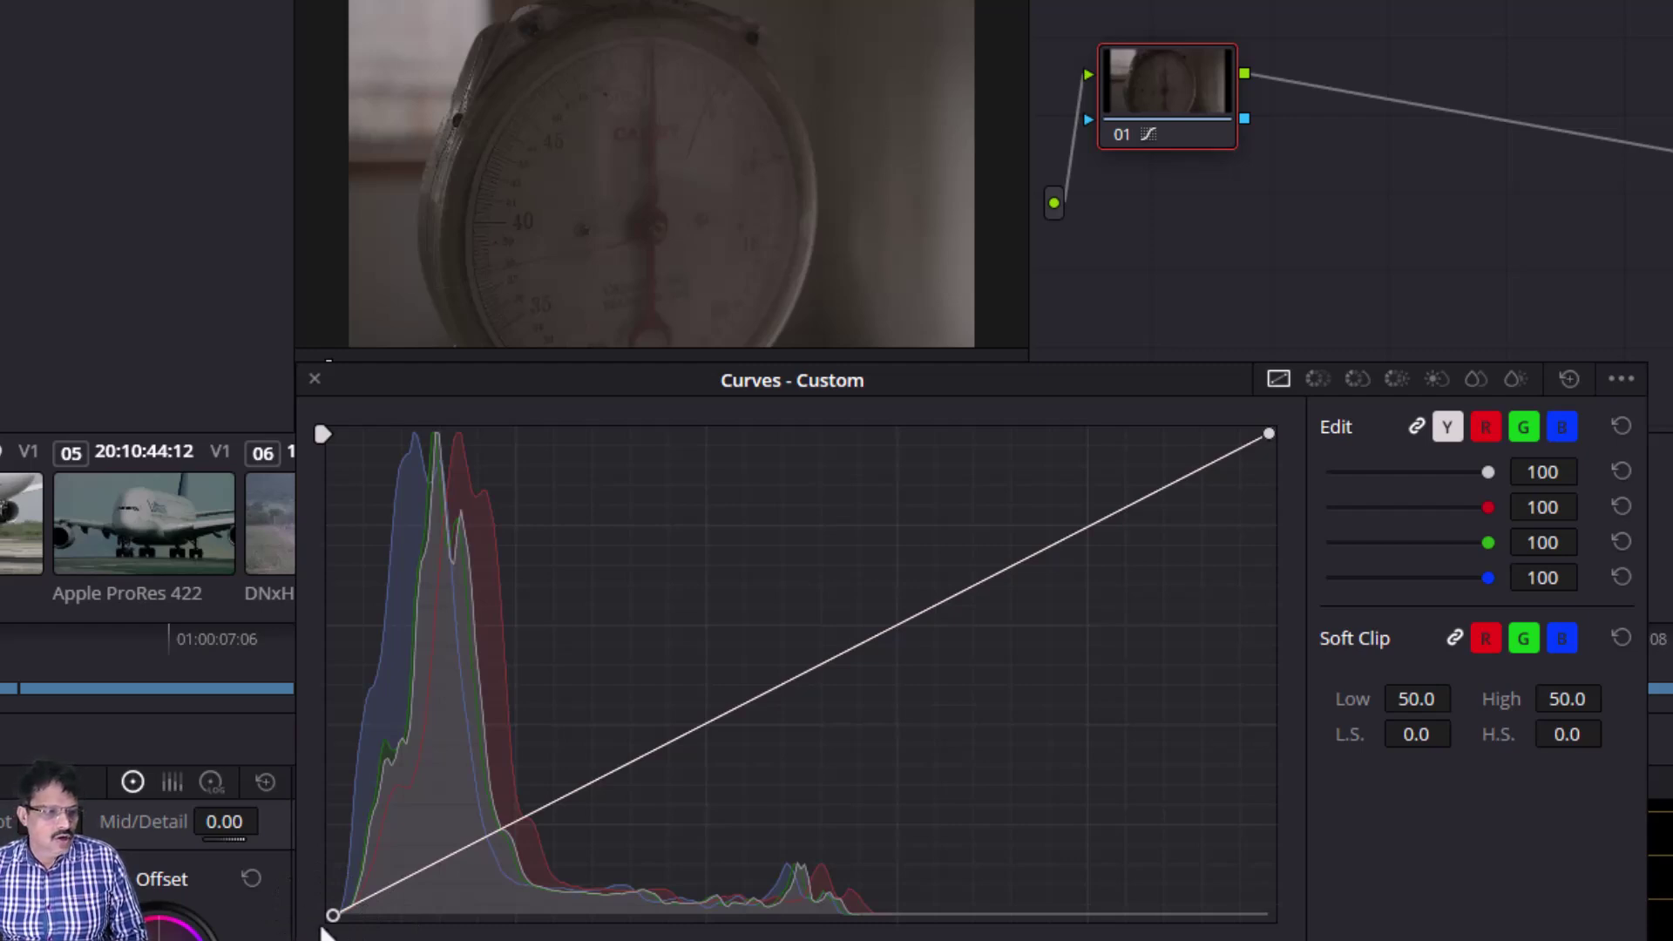
{"action": "mouse_move", "coordinate": [333, 915]}
{"action": "left_mouse_down"}
{"action": "mouse_move", "coordinate": [332, 637]}
{"action": "mouse_move", "coordinate": [333, 915]}
{"action": "left_mouse_up"}
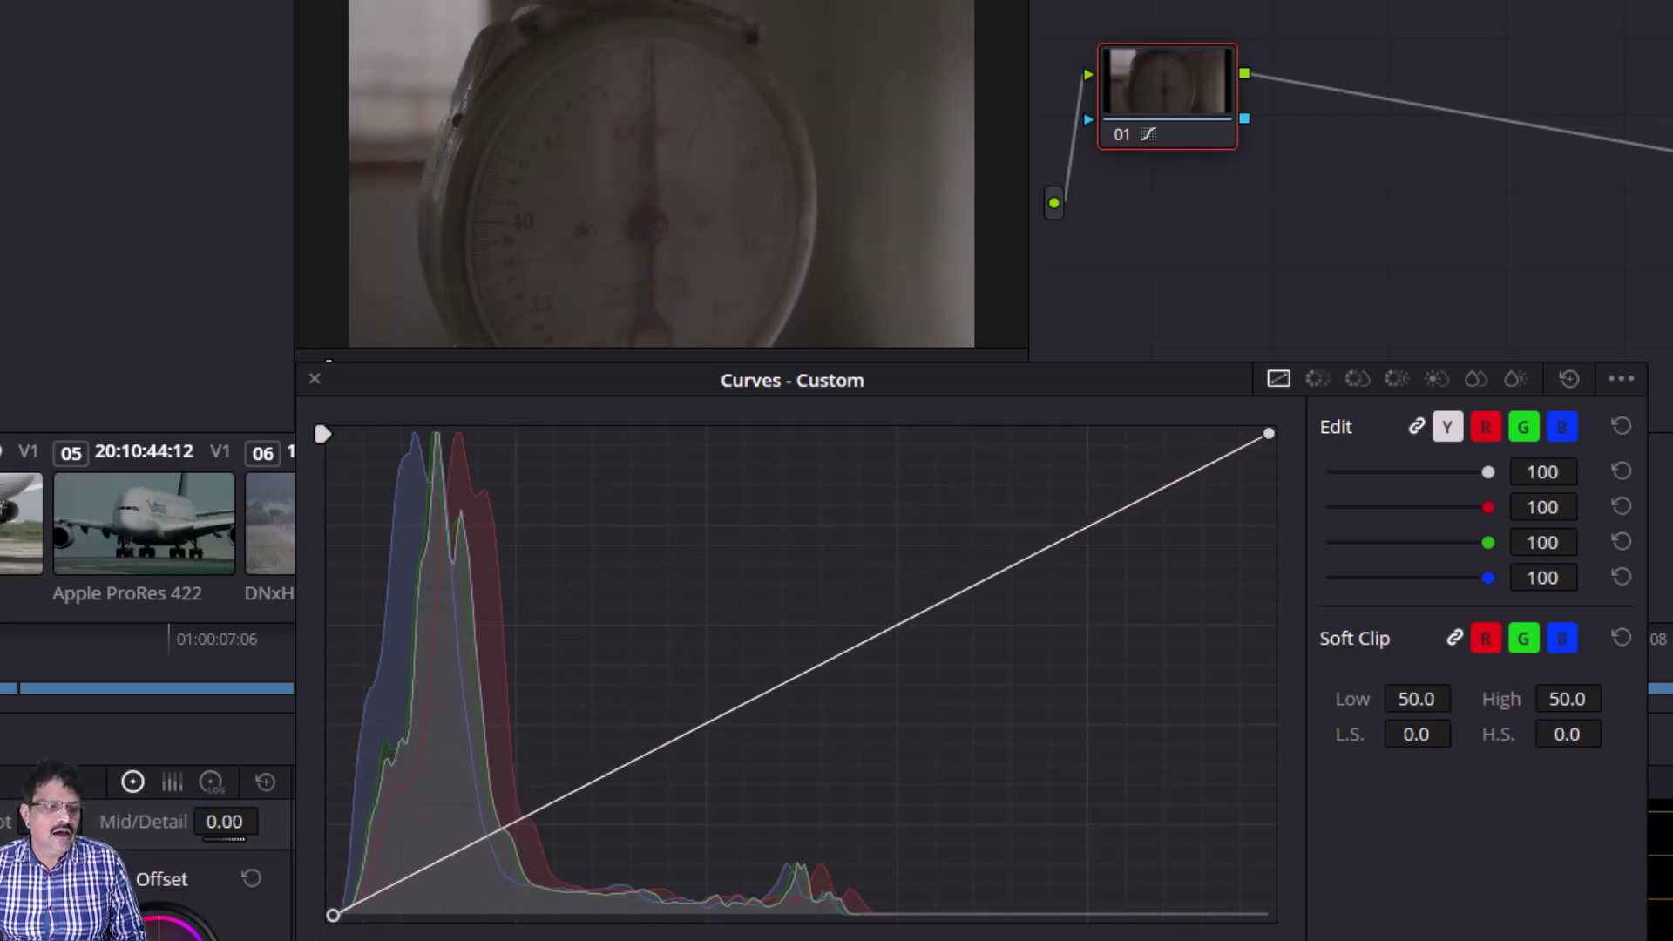
{"action": "mouse_move", "coordinate": [333, 915]}
{"action": "left_mouse_down"}
{"action": "mouse_move", "coordinate": [688, 915]}
{"action": "mouse_move", "coordinate": [333, 915]}
{"action": "left_mouse_up"}
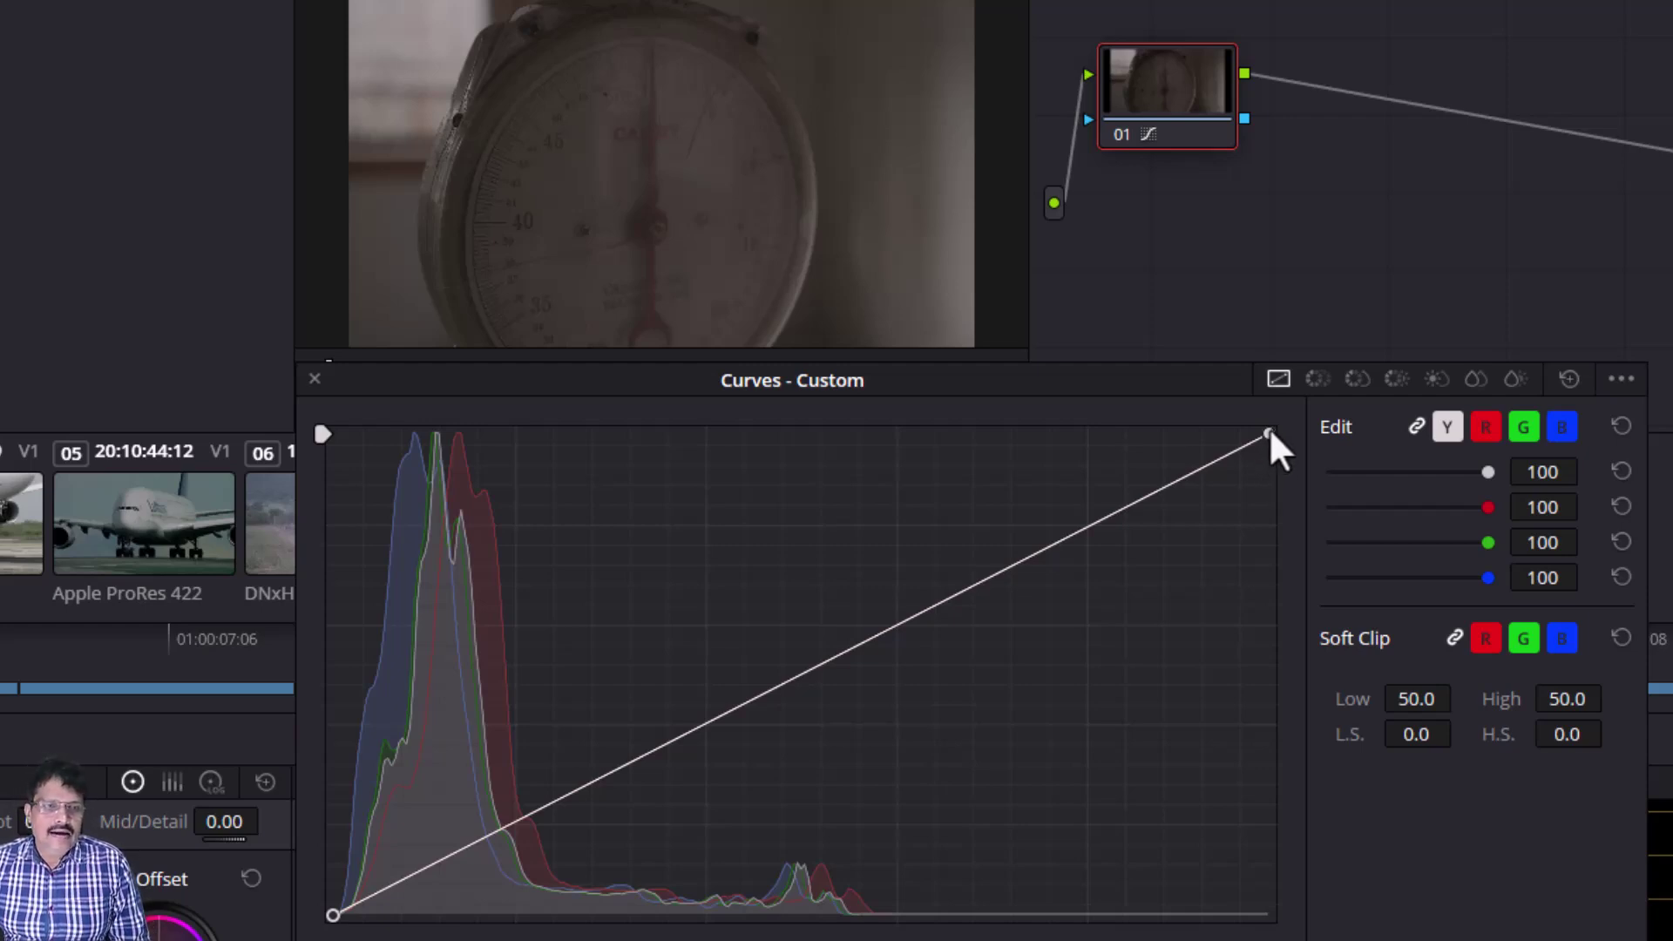
Step: Shift the white point to nearly the minimum input level and back, then lower it to the minimum output level and restore it
{"action": "left_click_drag", "start_coordinate": [1268, 430], "coordinate": [338, 463]}
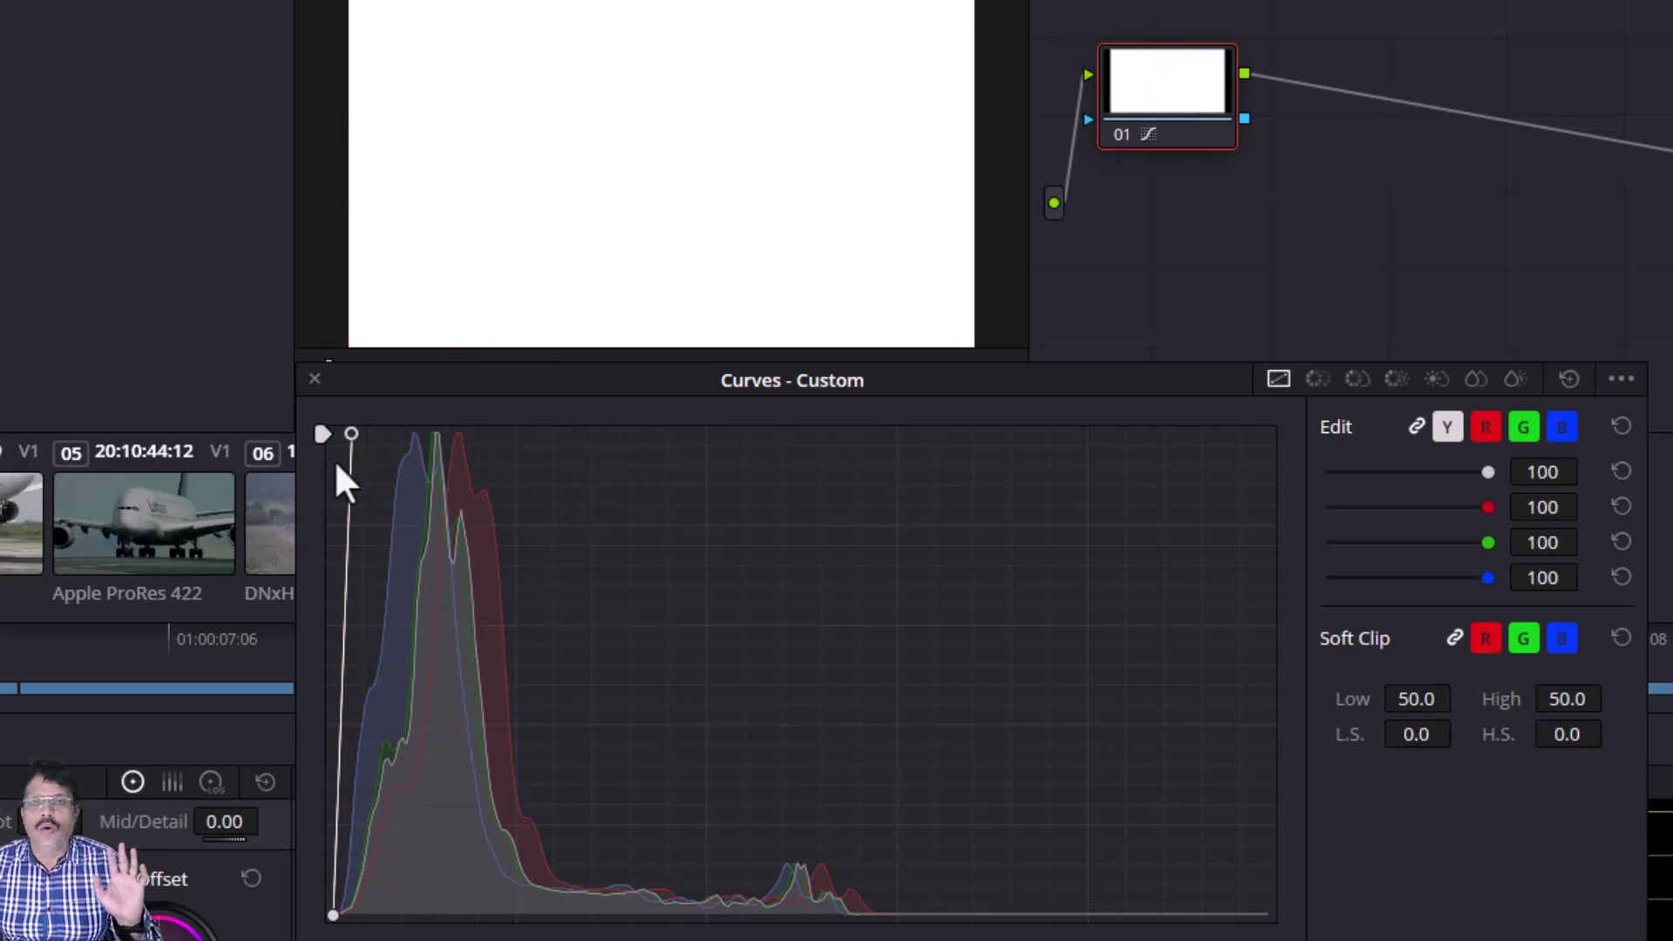
{"action": "left_click_drag", "start_coordinate": [337, 464], "coordinate": [1301, 410]}
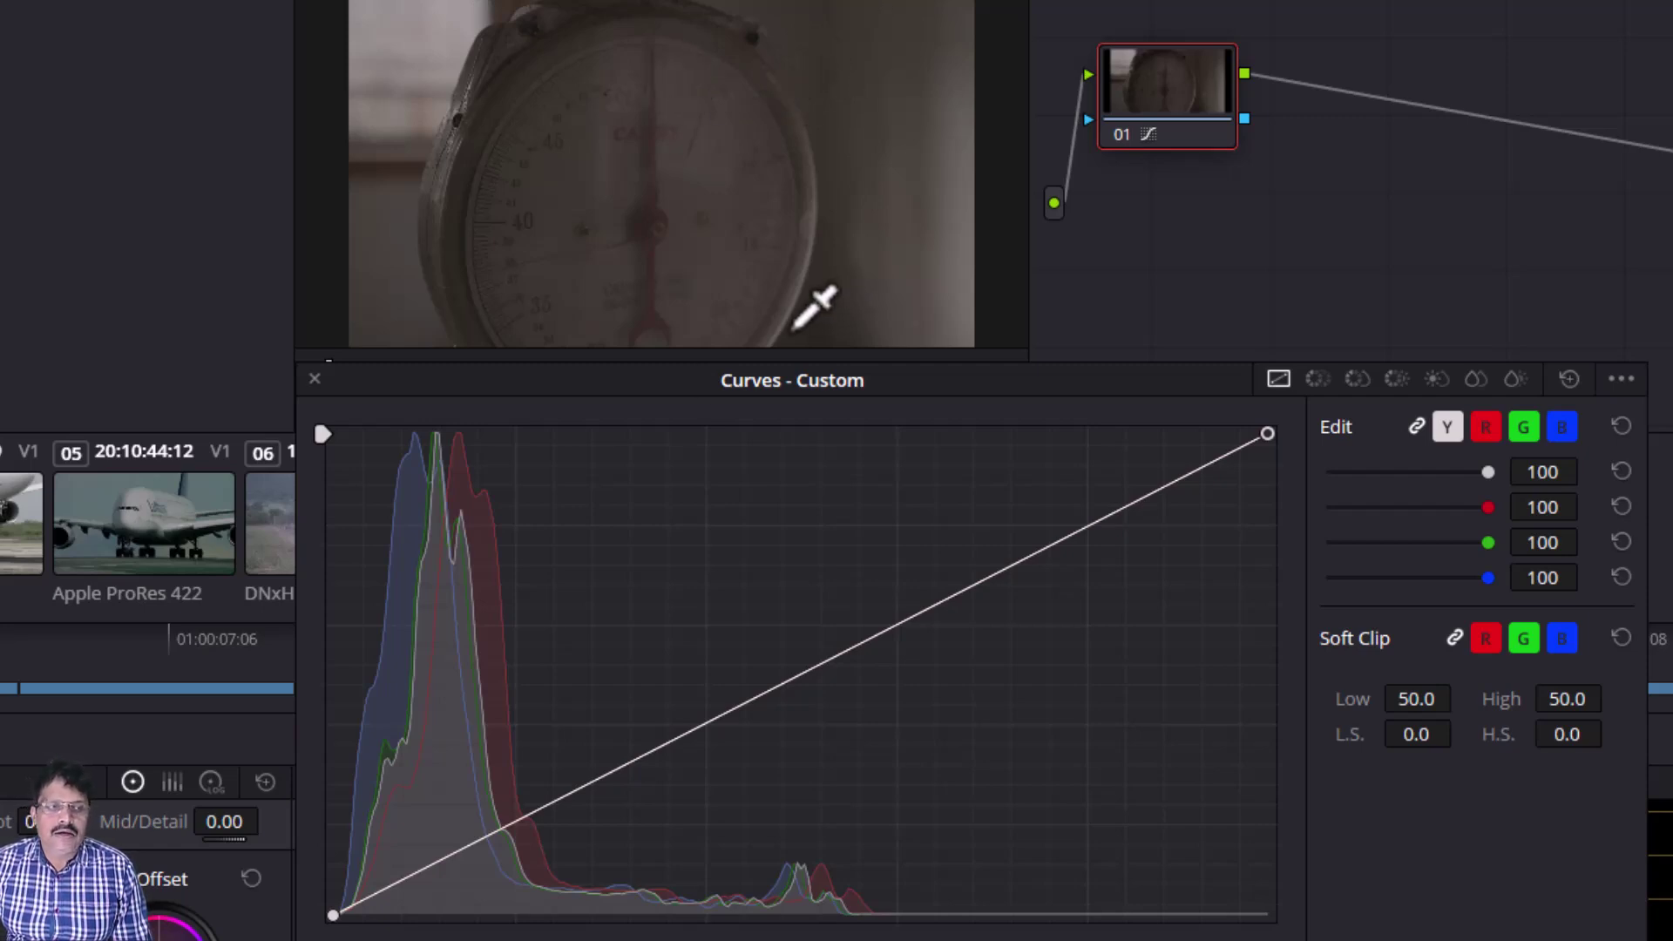
{"action": "left_click_drag", "start_coordinate": [1264, 433], "coordinate": [1316, 422]}
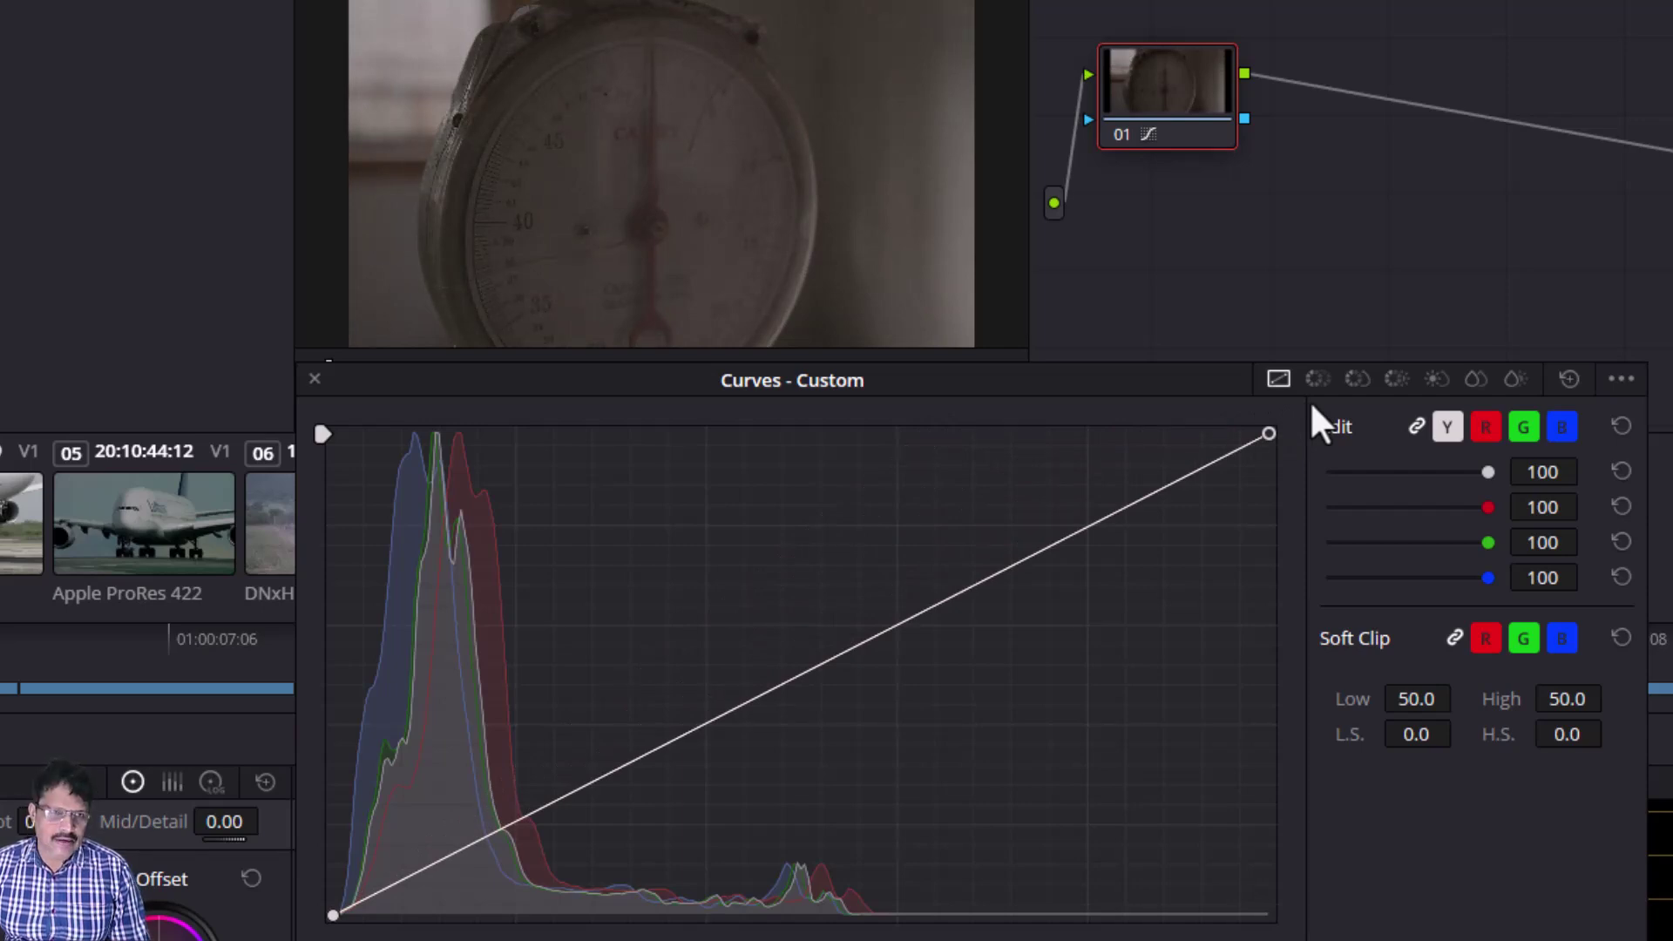
{"action": "left_click_drag", "start_coordinate": [1312, 405], "coordinate": [1342, 919]}
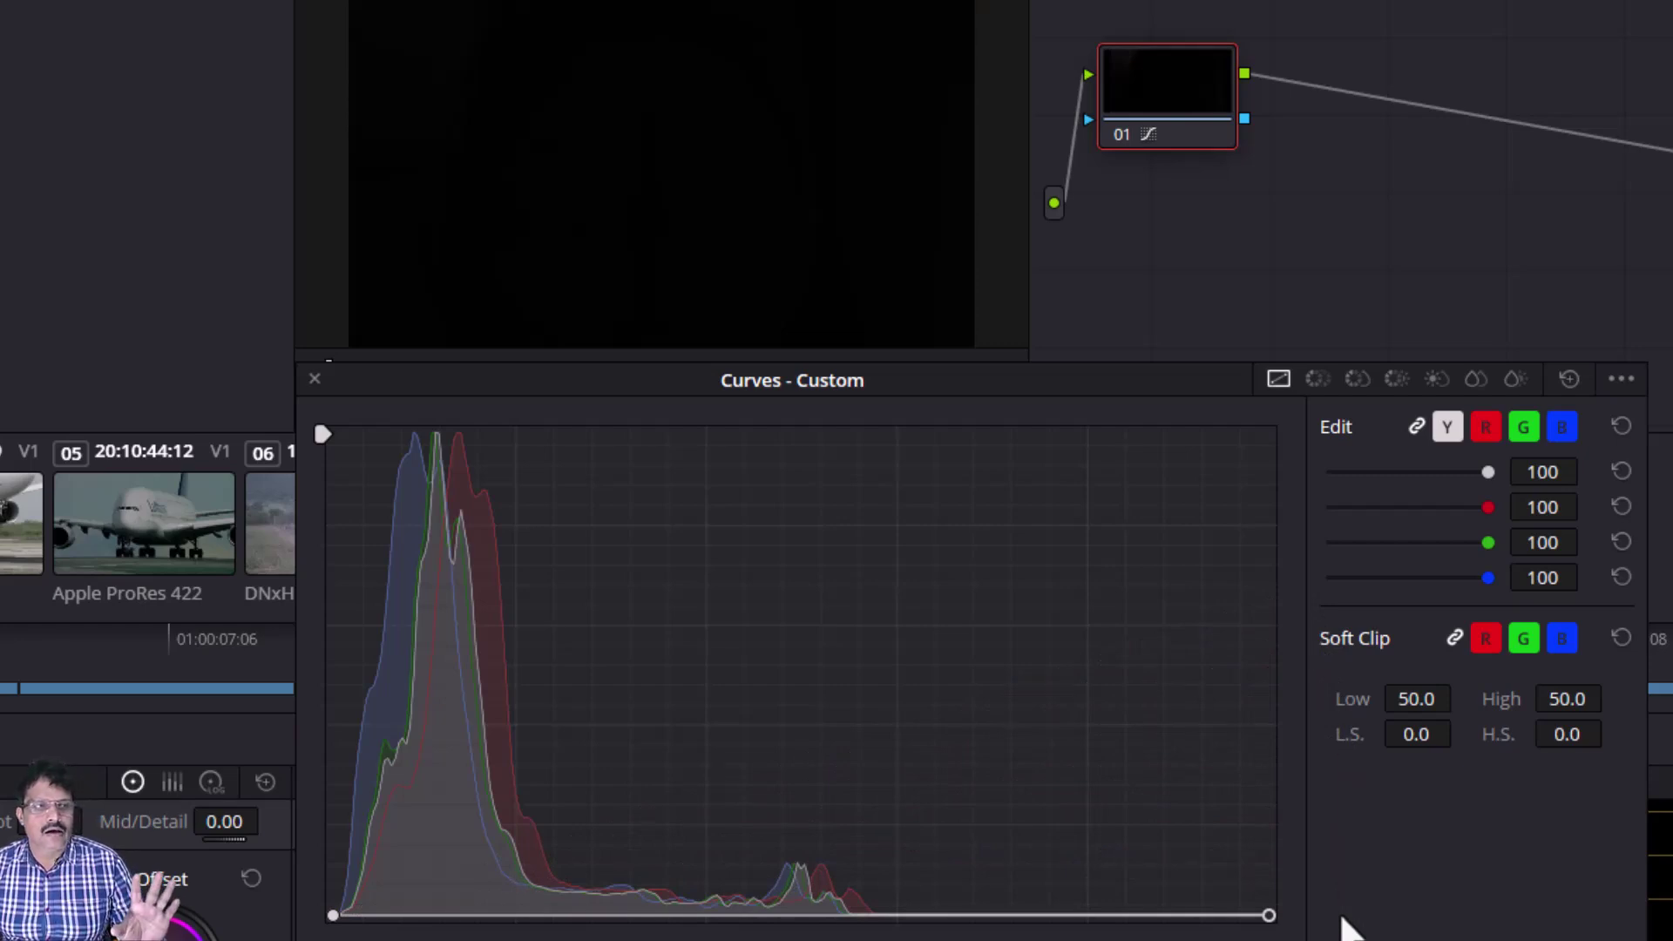
{"action": "left_click_drag", "start_coordinate": [1342, 919], "coordinate": [1346, 411]}
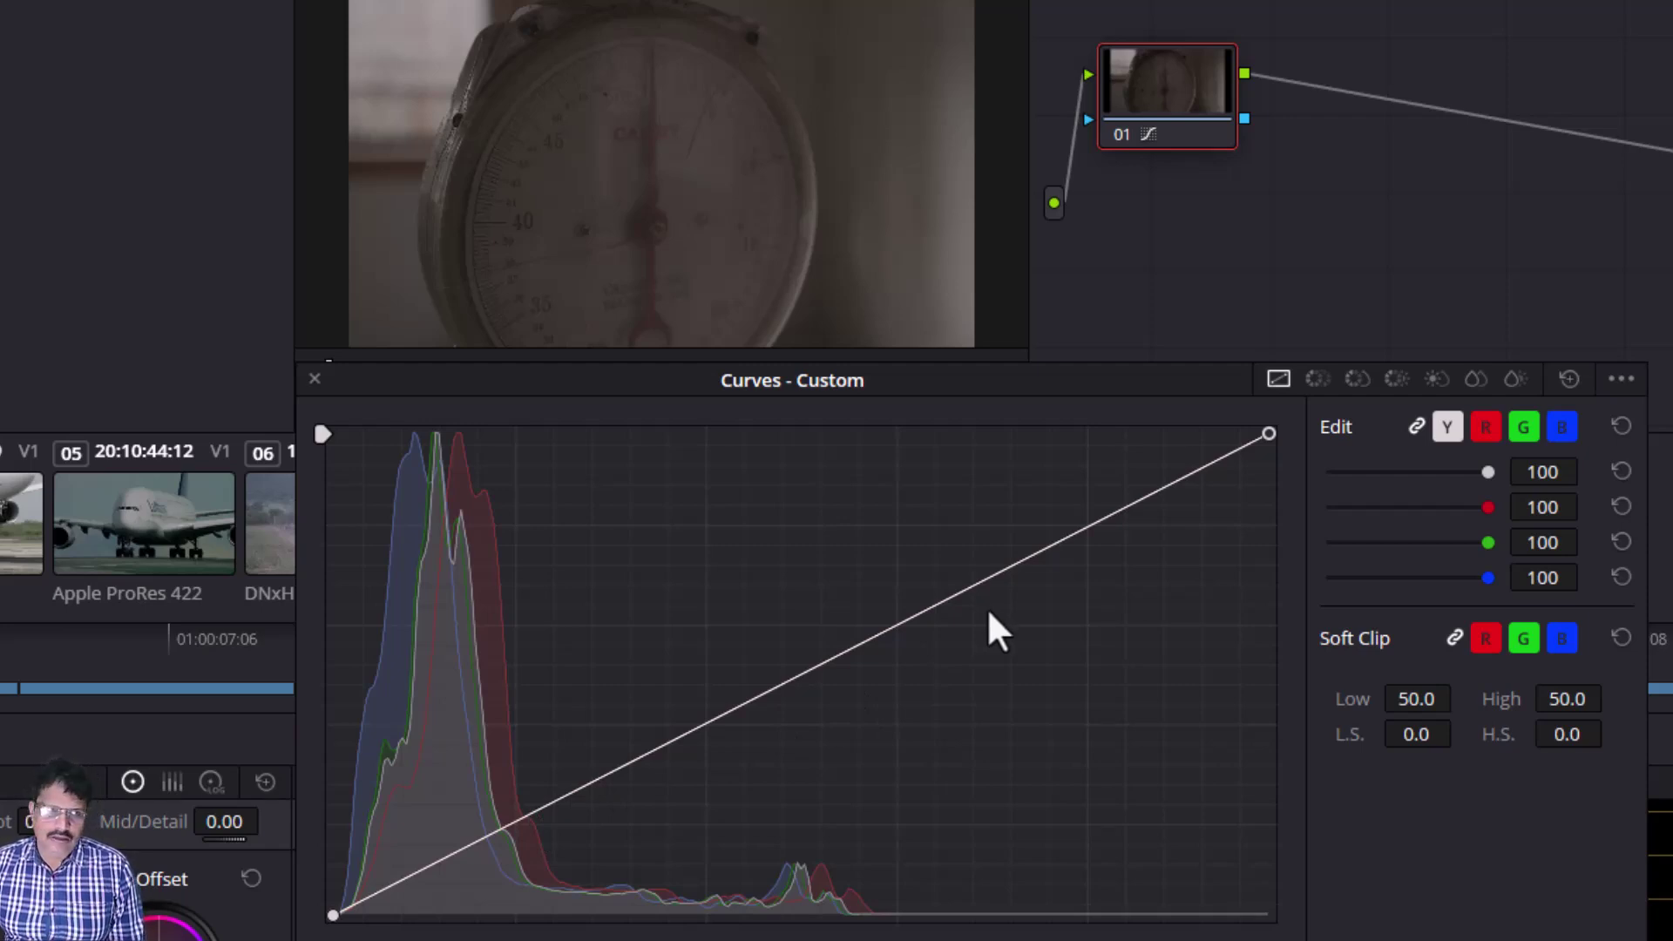
Step: Add three control points to the linked curve, raising the shadows, lowering the highlights and lifting the midtones strongly
{"action": "left_click", "coordinate": [567, 793]}
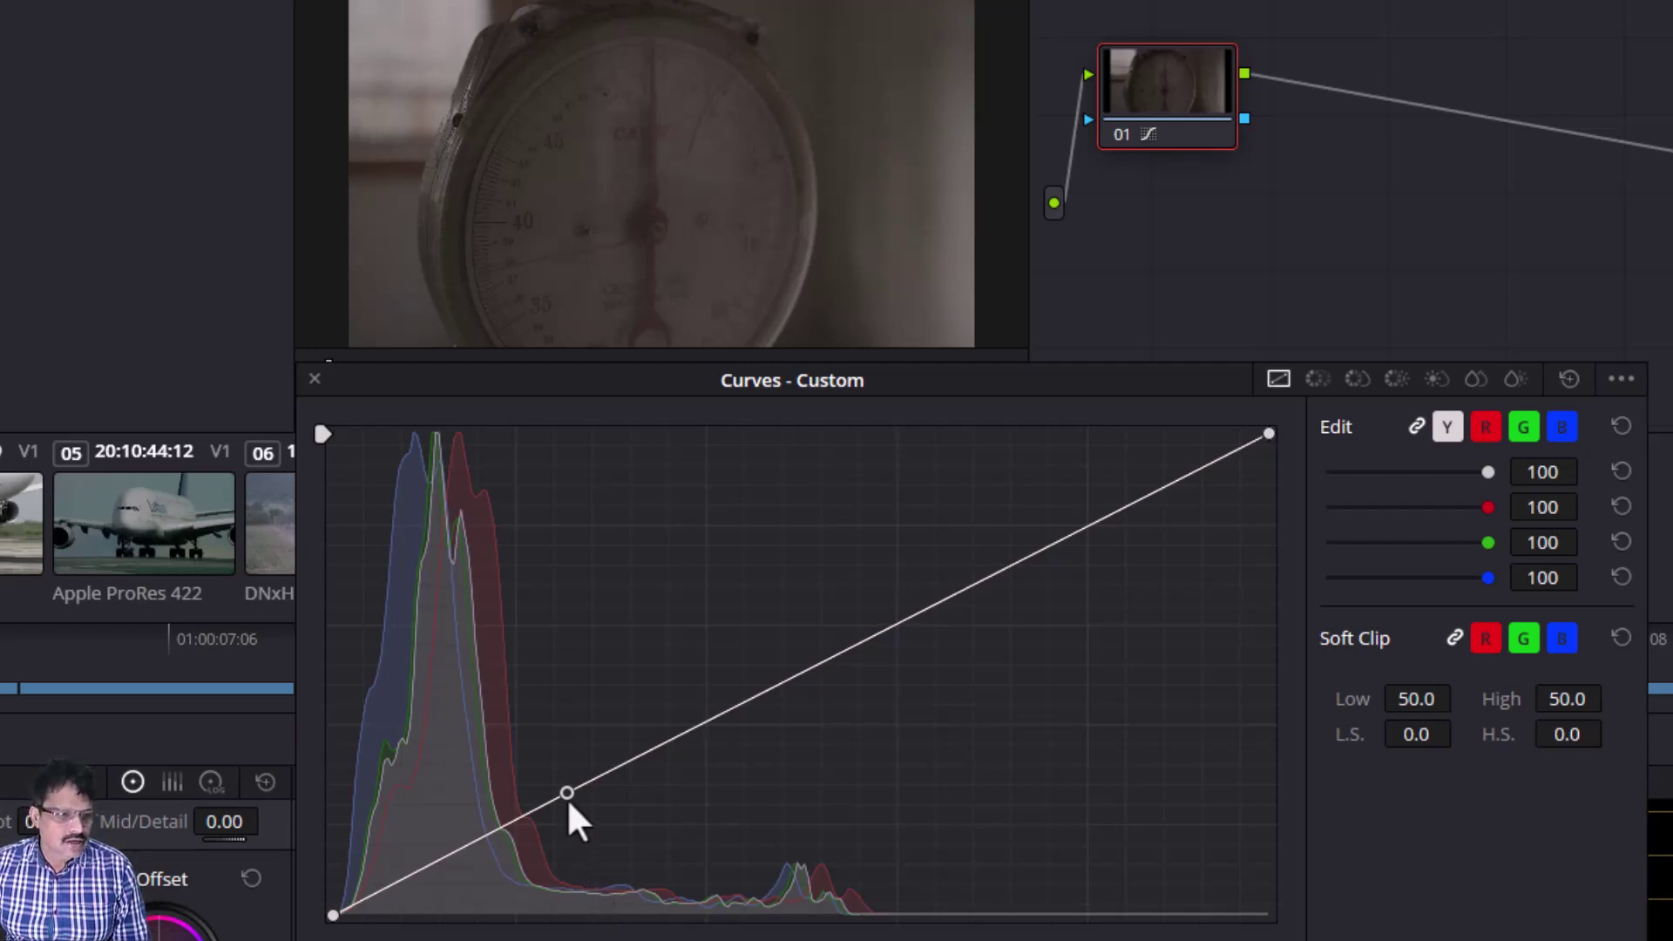
{"action": "left_click_drag", "start_coordinate": [566, 791], "coordinate": [539, 724]}
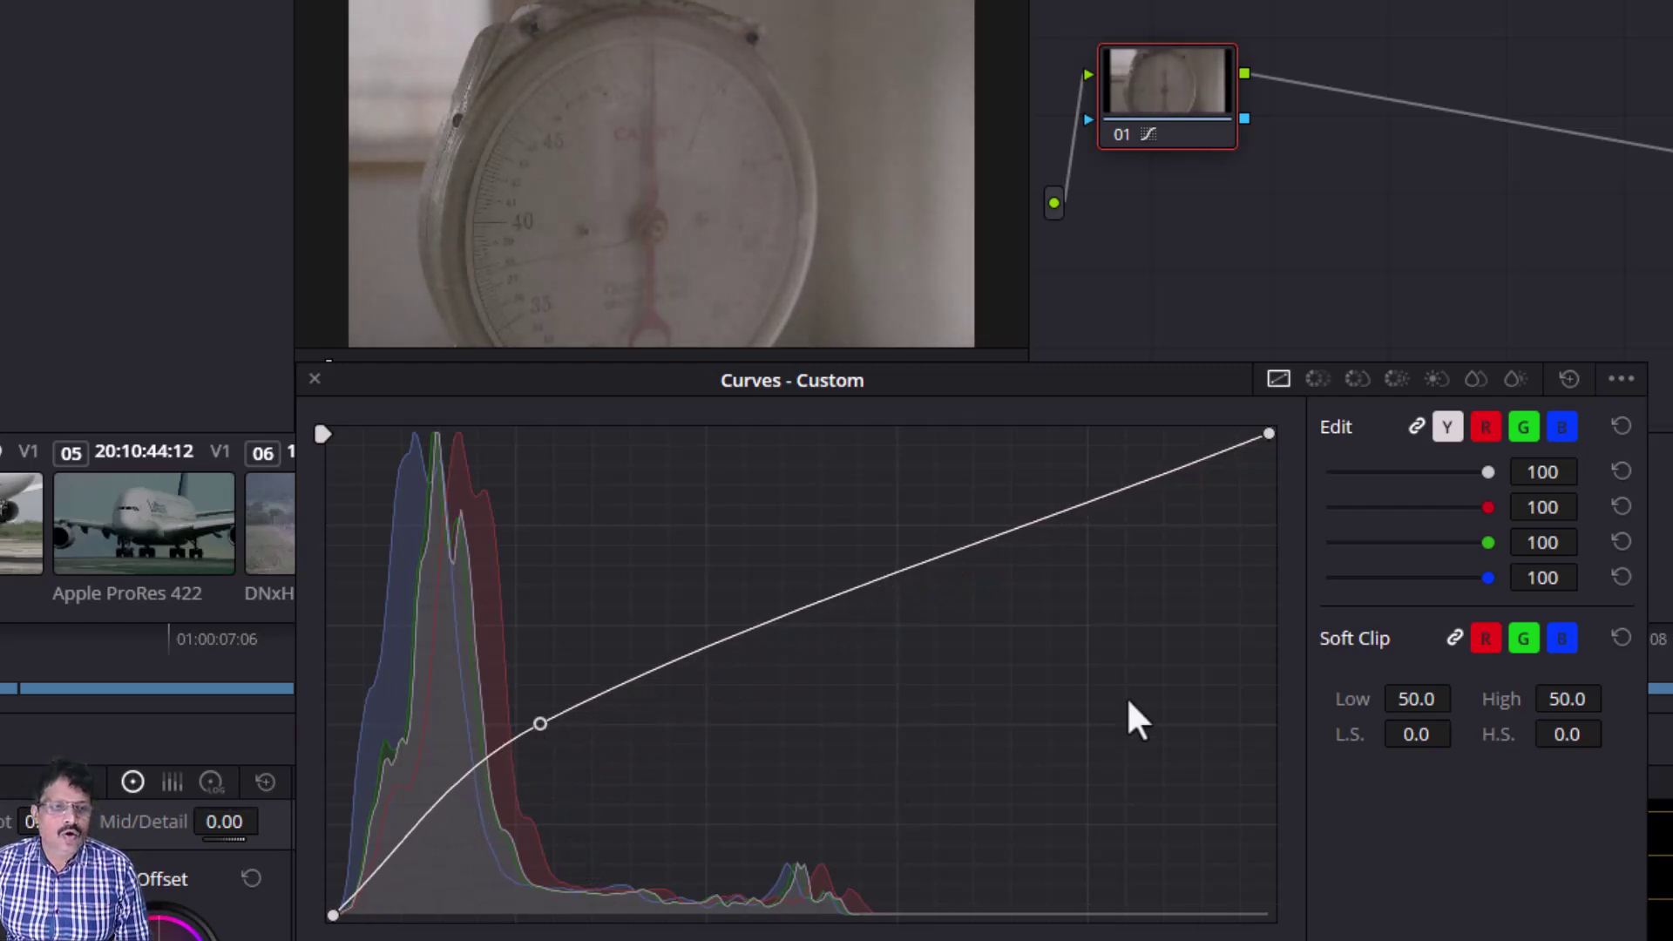
{"action": "left_click", "coordinate": [1054, 508]}
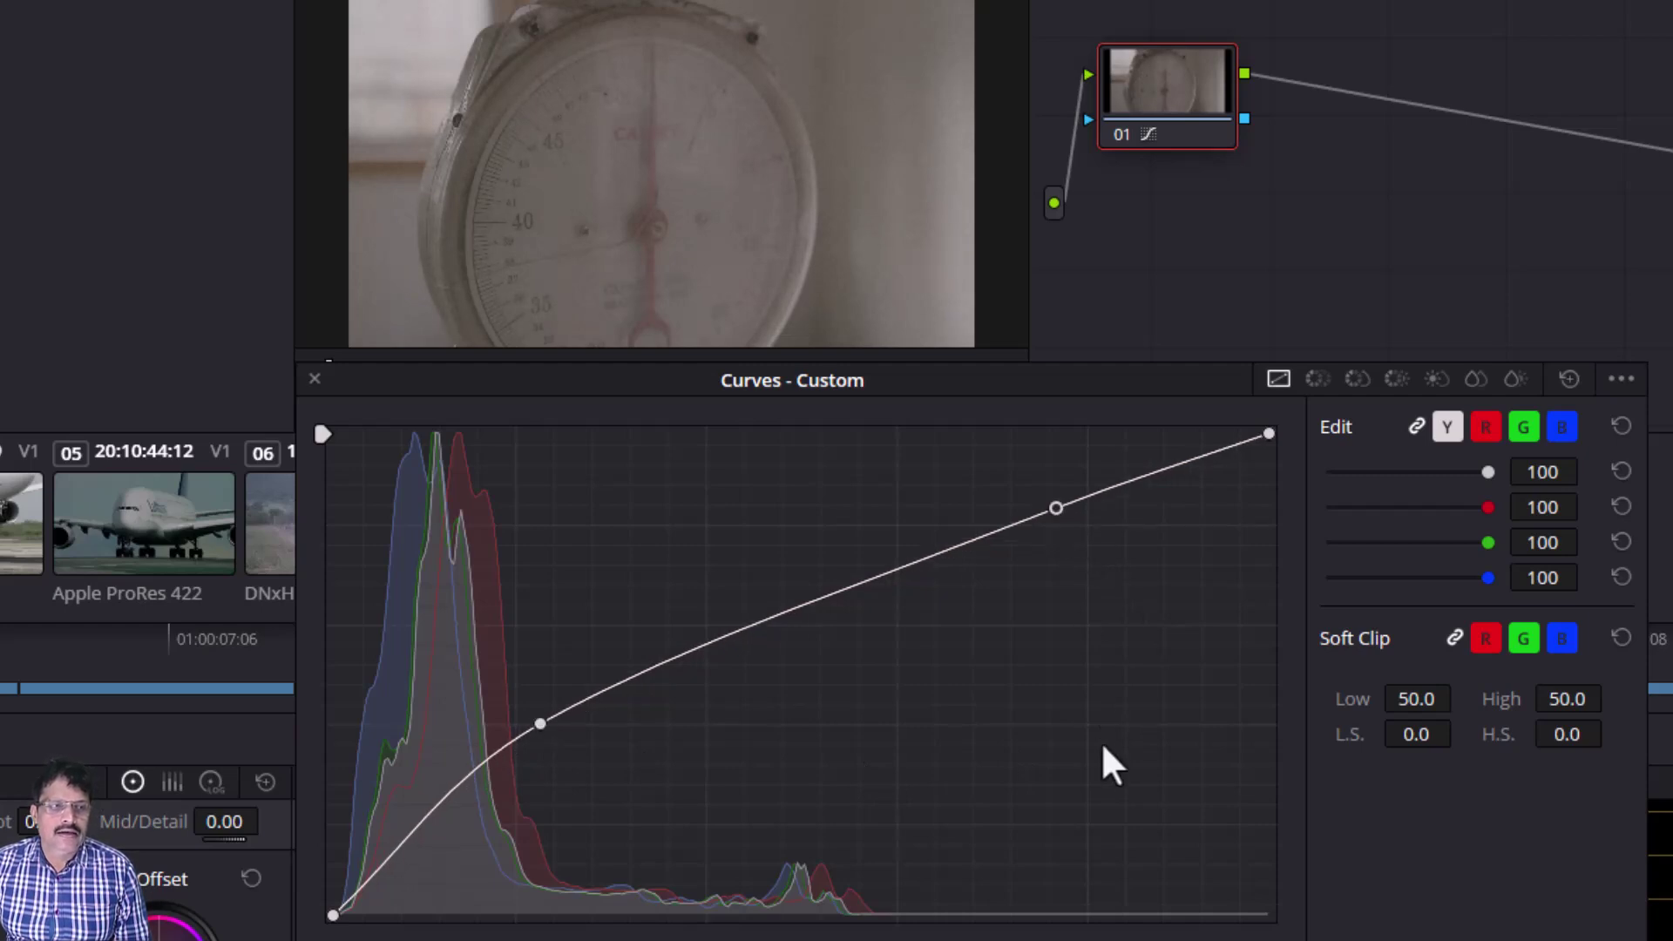
{"action": "left_click_drag", "start_coordinate": [1056, 506], "coordinate": [1114, 636]}
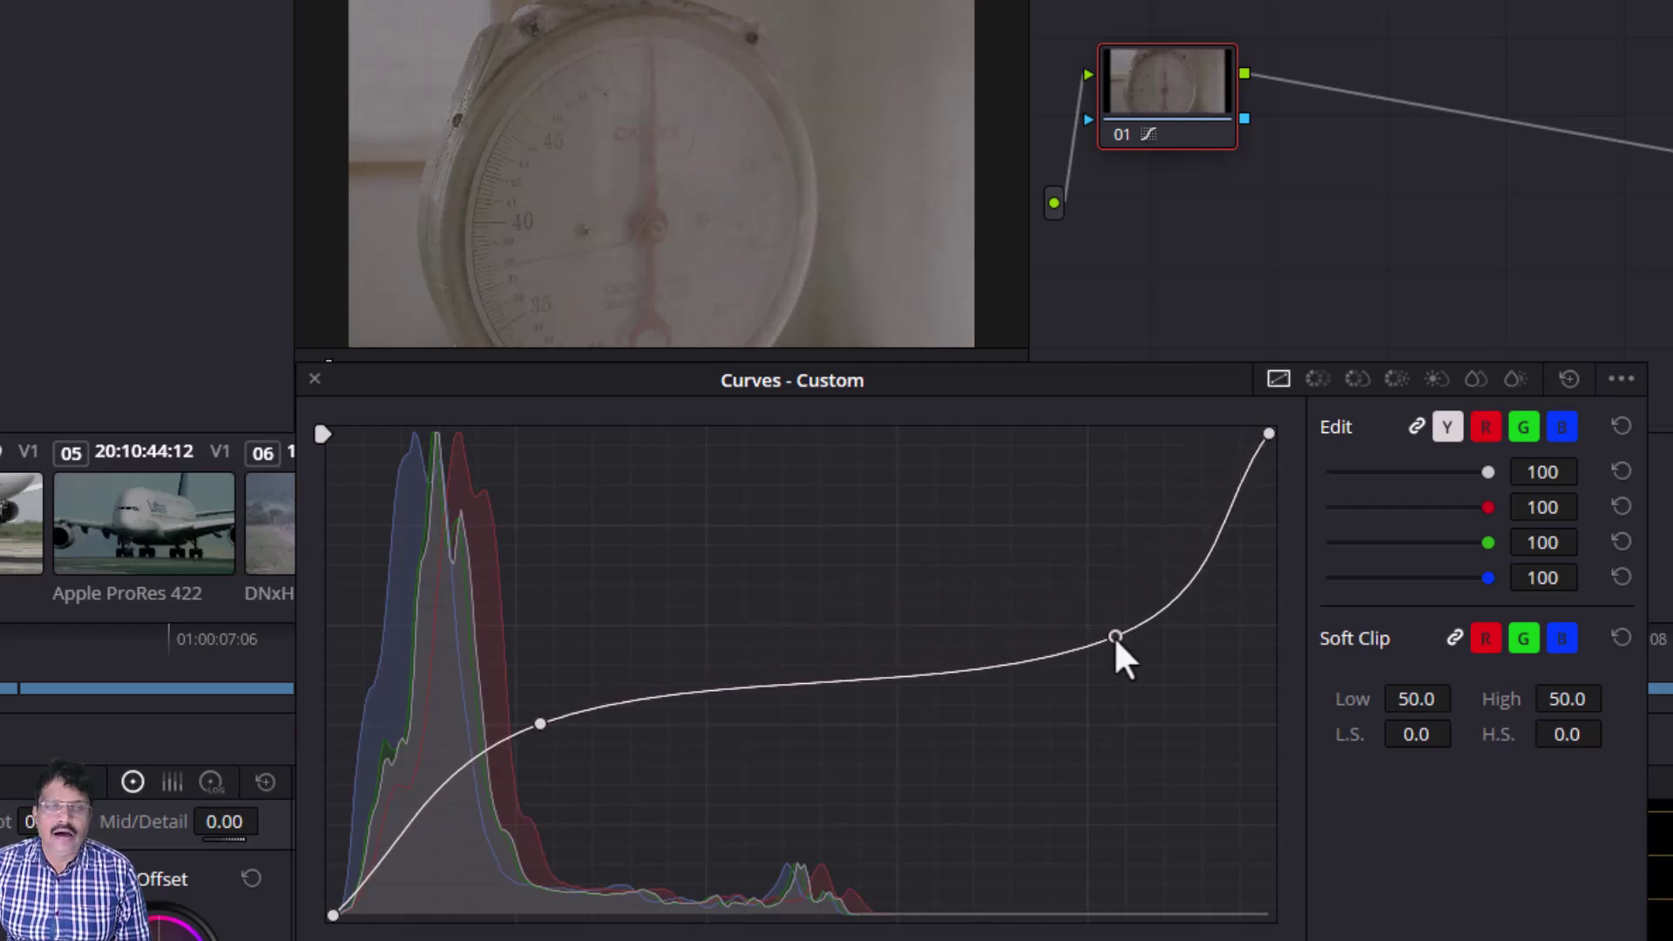
{"action": "left_click", "coordinate": [838, 681]}
{"action": "left_click_drag", "start_coordinate": [838, 679], "coordinate": [826, 483]}
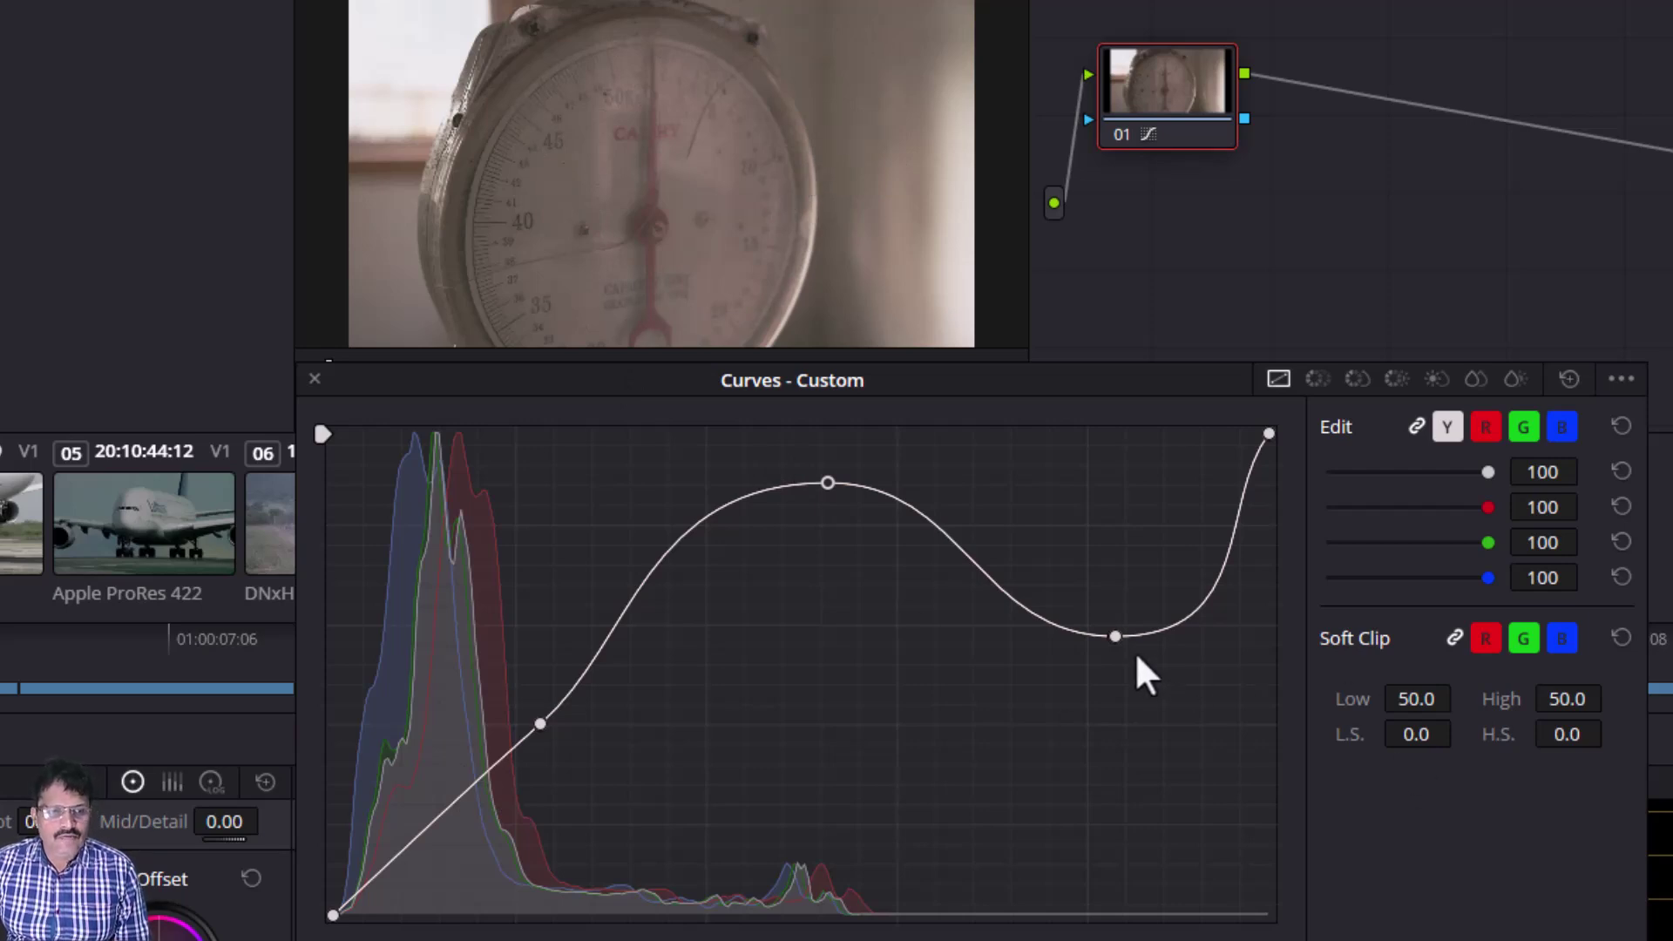
Step: Remove the highlight, midtone and shadow control points from the custom curve
{"action": "right_click", "coordinate": [1115, 637]}
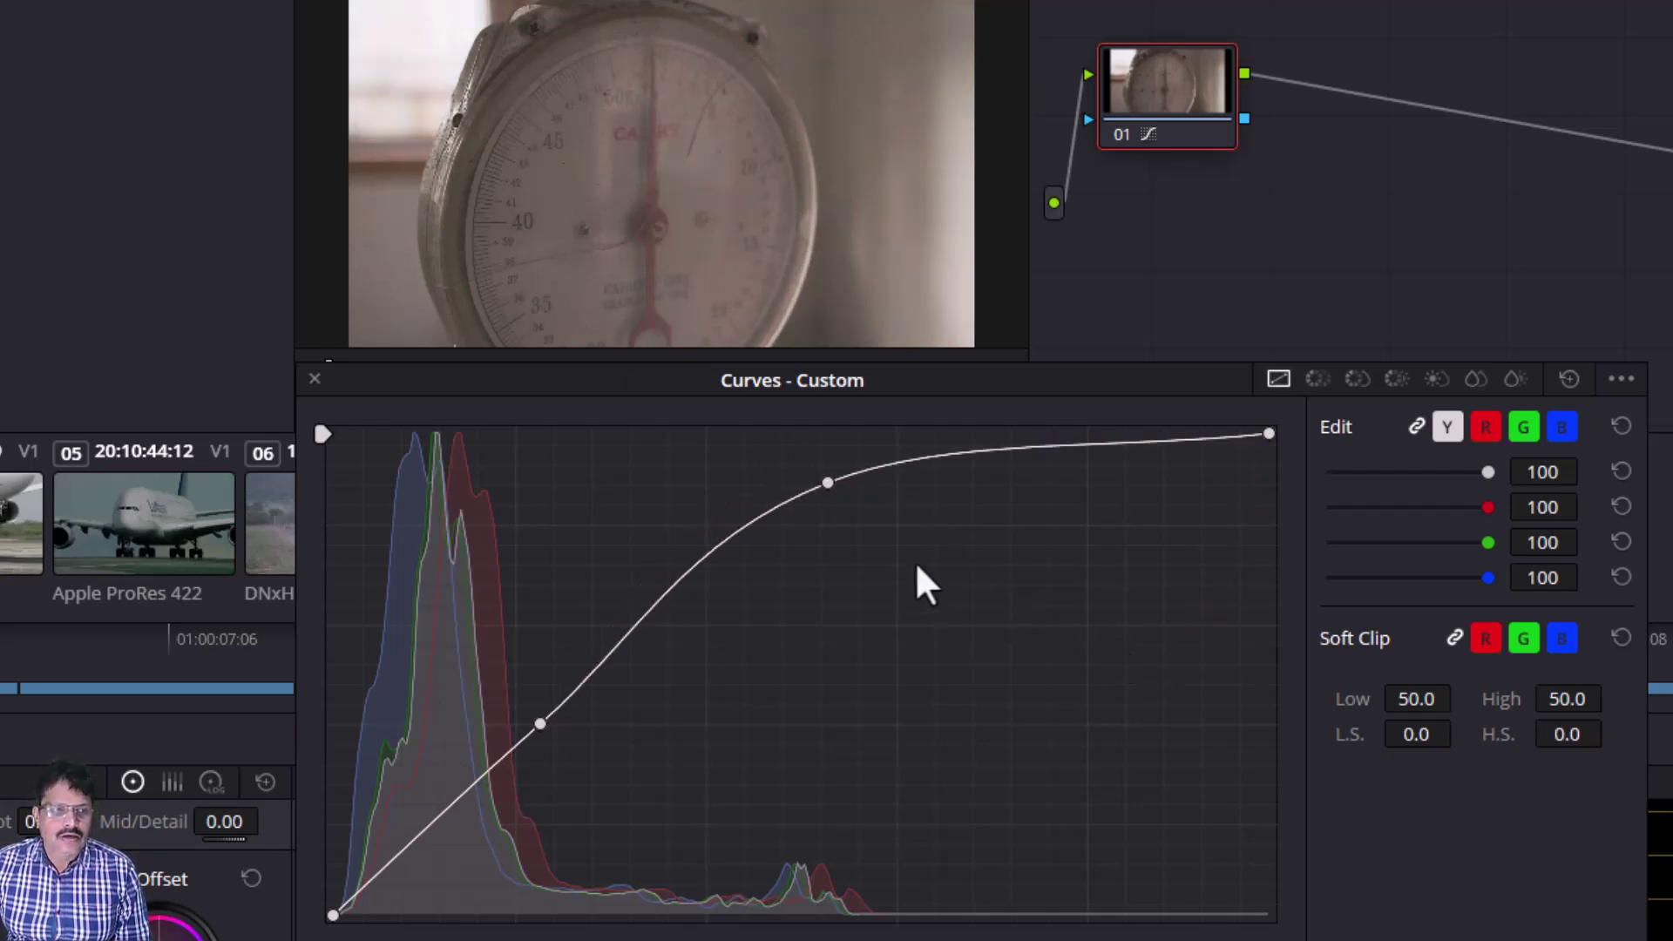
{"action": "right_click", "coordinate": [828, 483]}
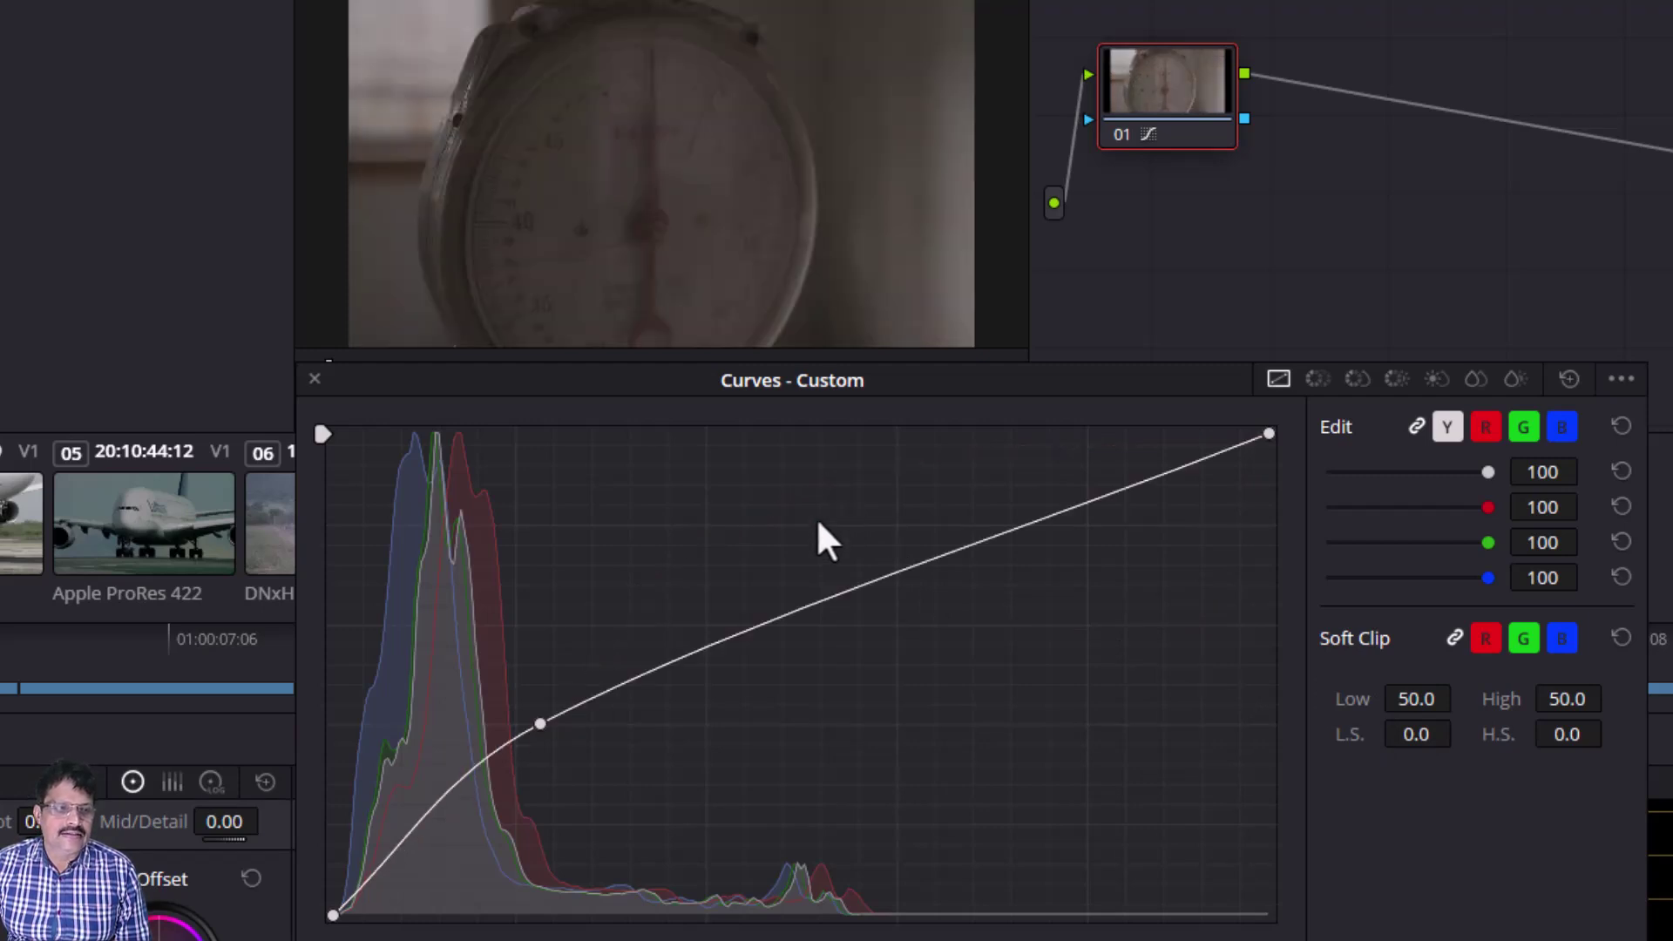
{"action": "right_click", "coordinate": [541, 725]}
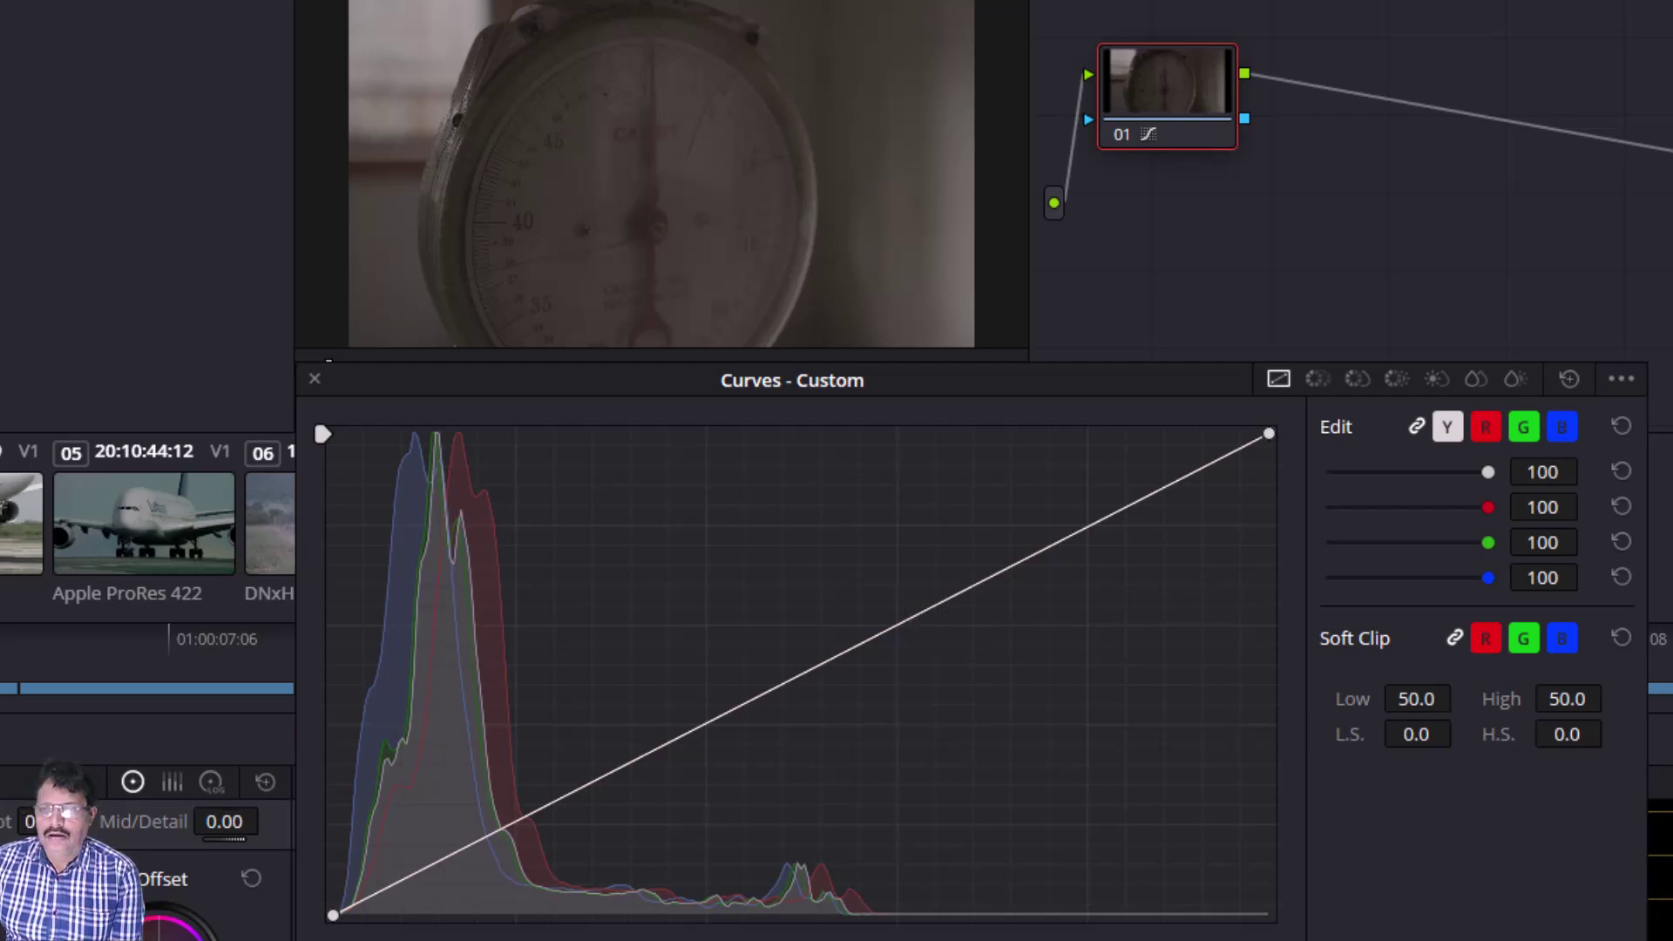
Step: Expand the scopes into a floating window beside the viewer and place the floating Curves palette beneath the waveforms
{"action": "left_click_drag", "start_coordinate": [1172, 380], "coordinate": [831, 647]}
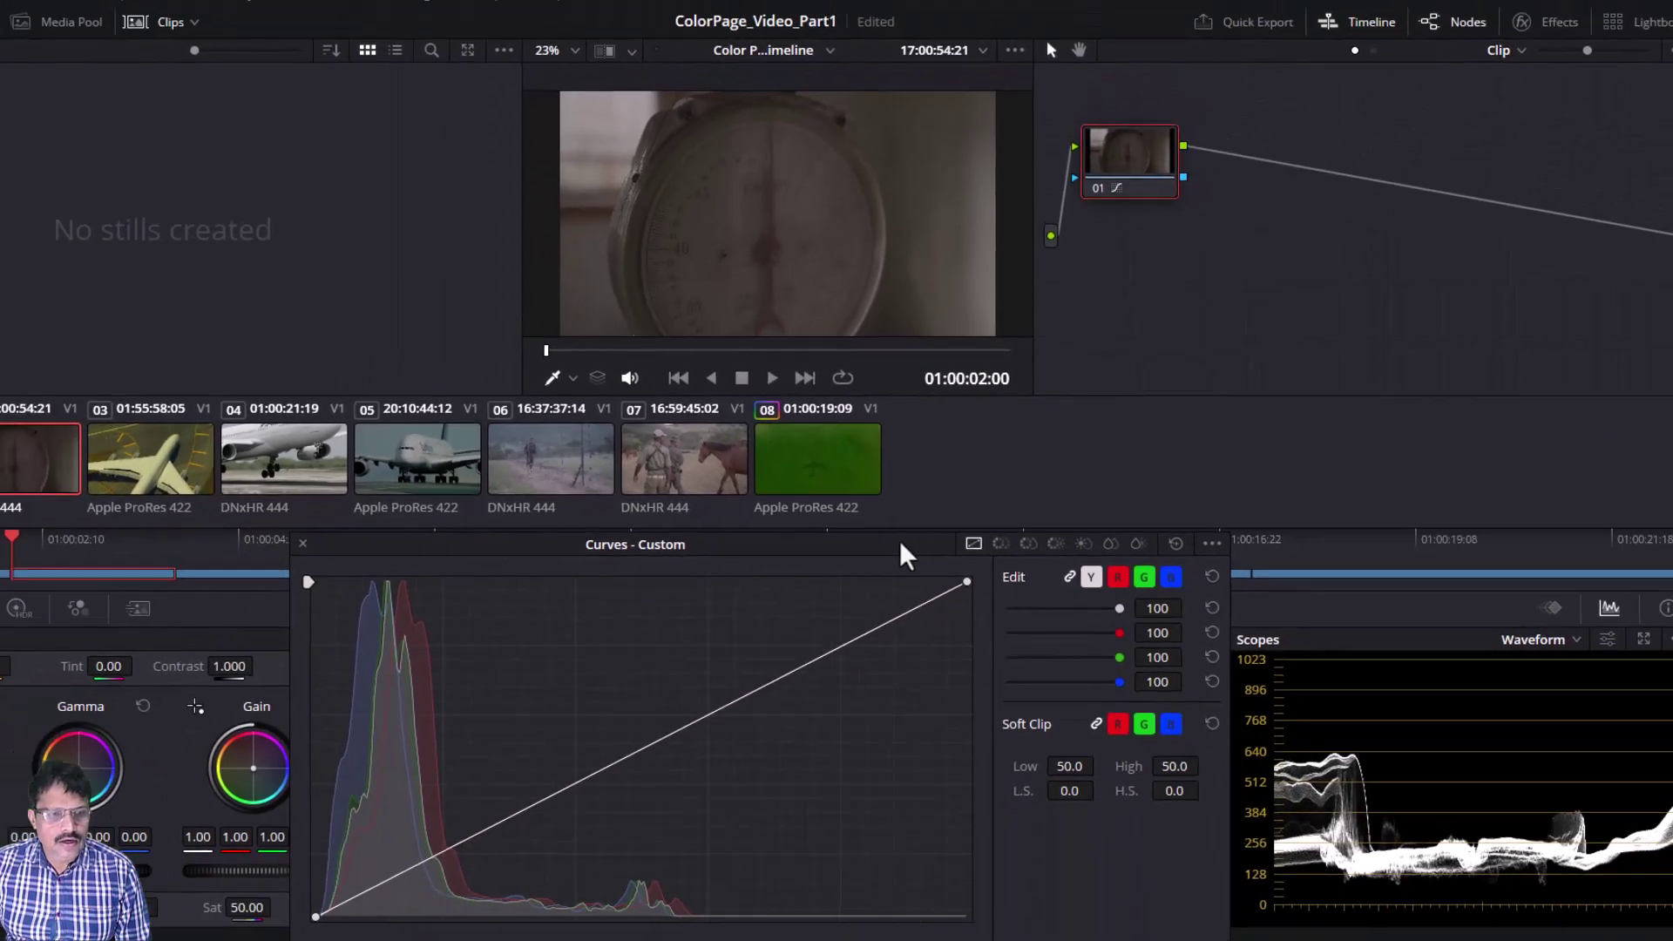
{"action": "left_click_drag", "start_coordinate": [847, 625], "coordinate": [1096, 389]}
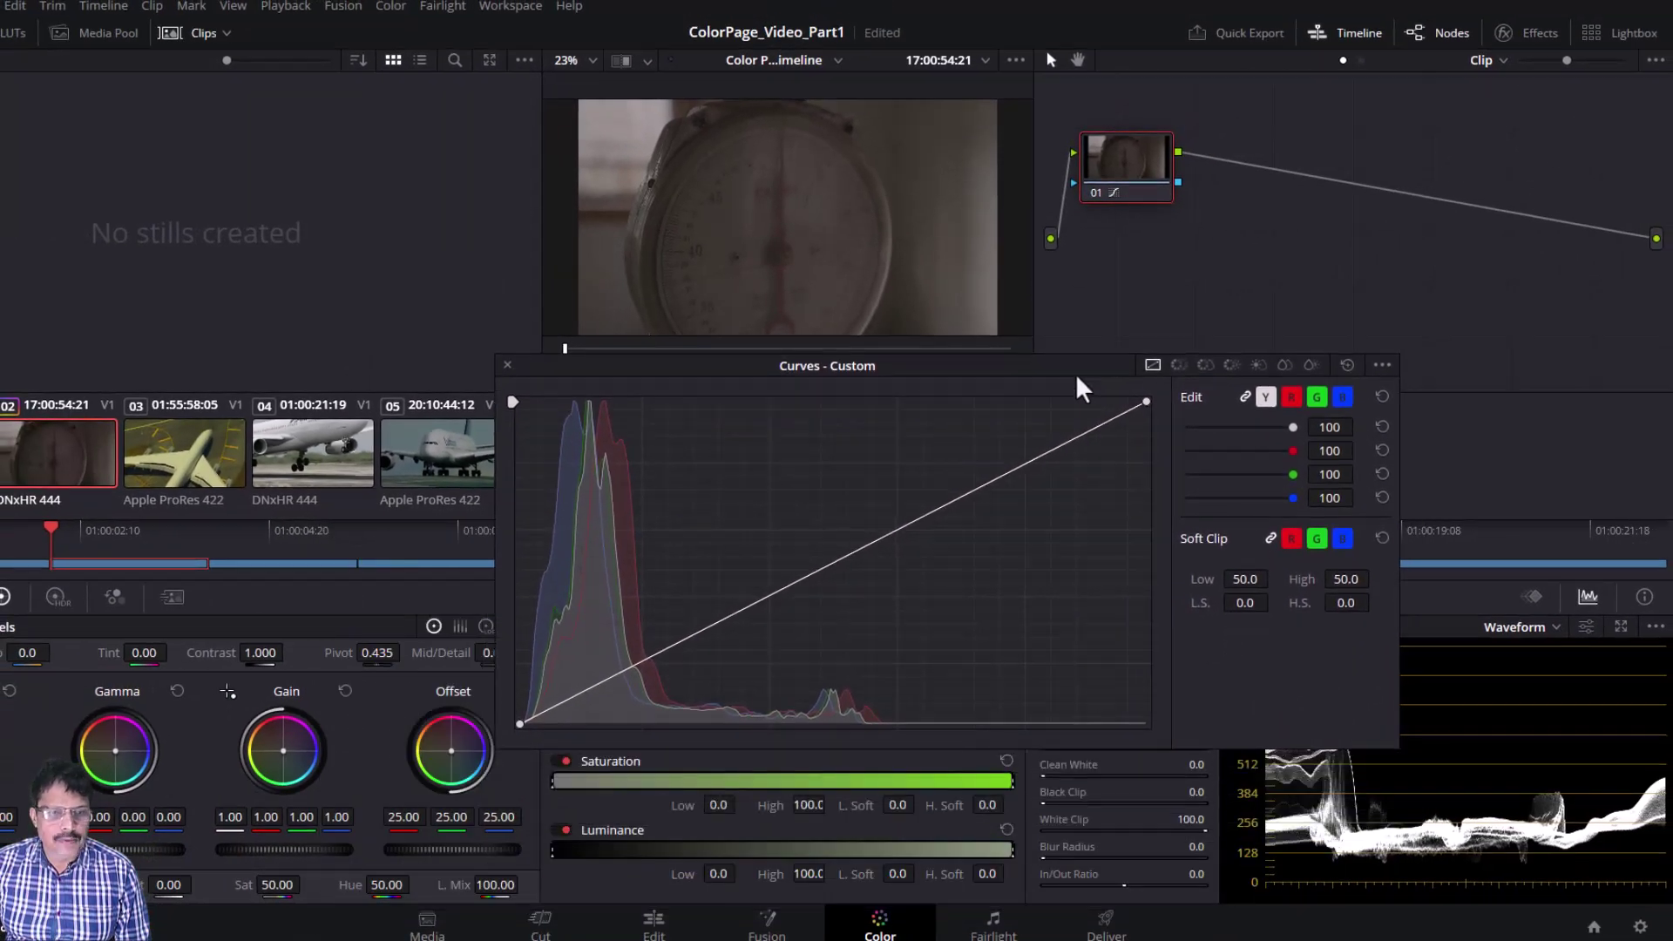
{"action": "left_click", "coordinate": [1619, 629]}
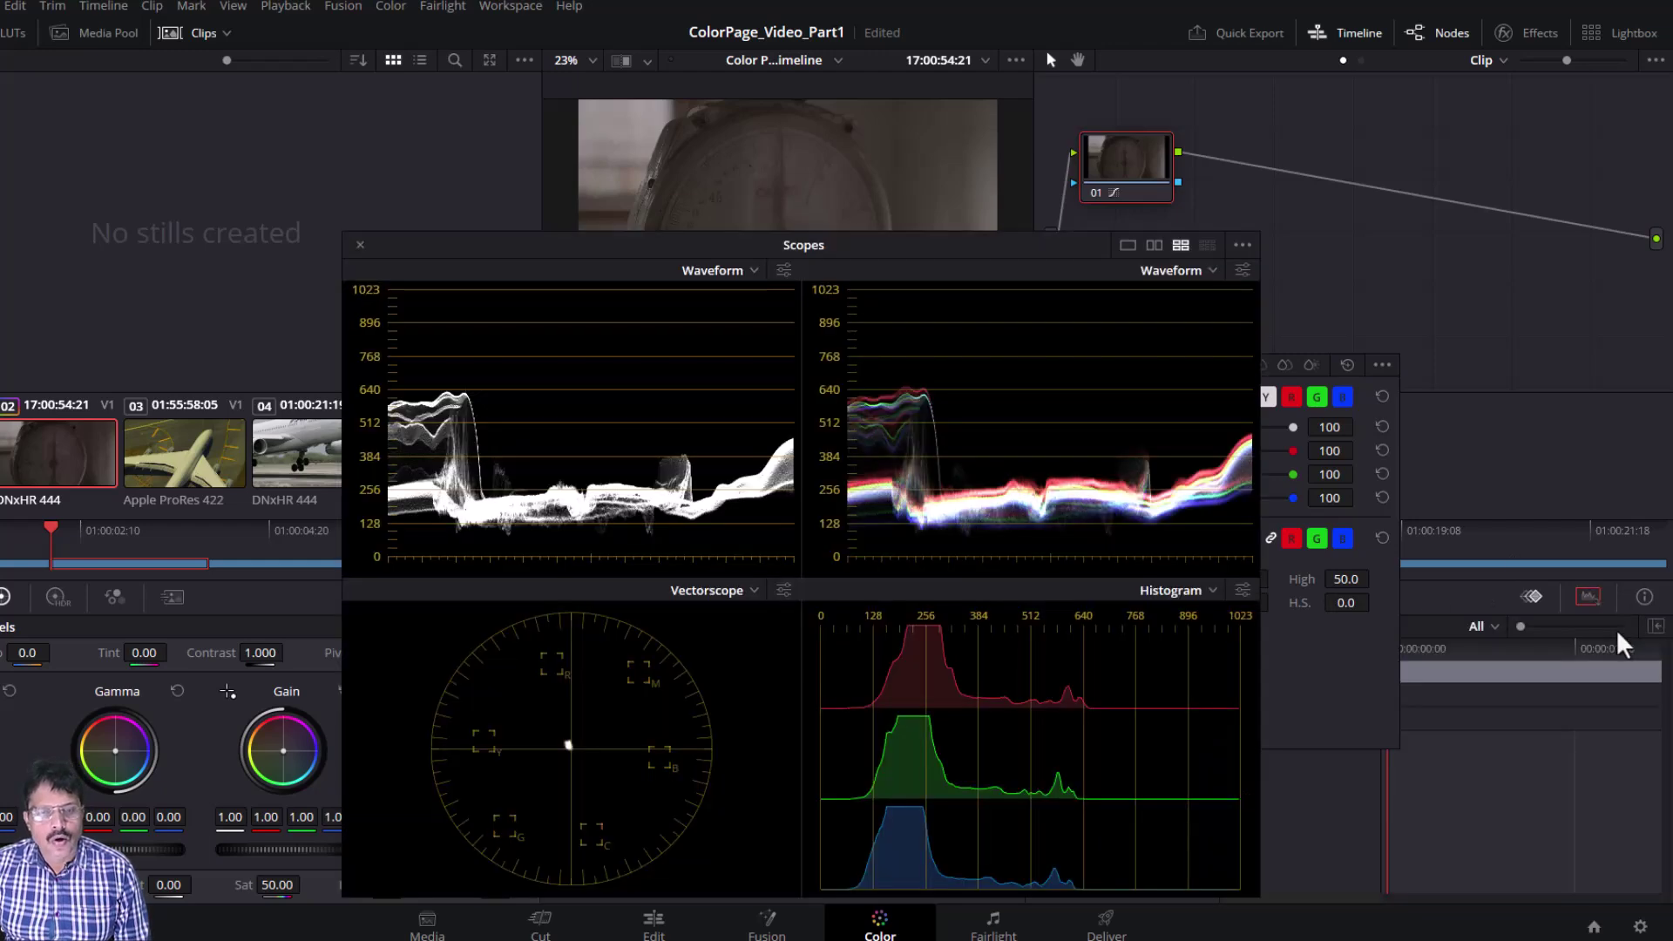
{"action": "left_click_drag", "start_coordinate": [877, 251], "coordinate": [1345, 109]}
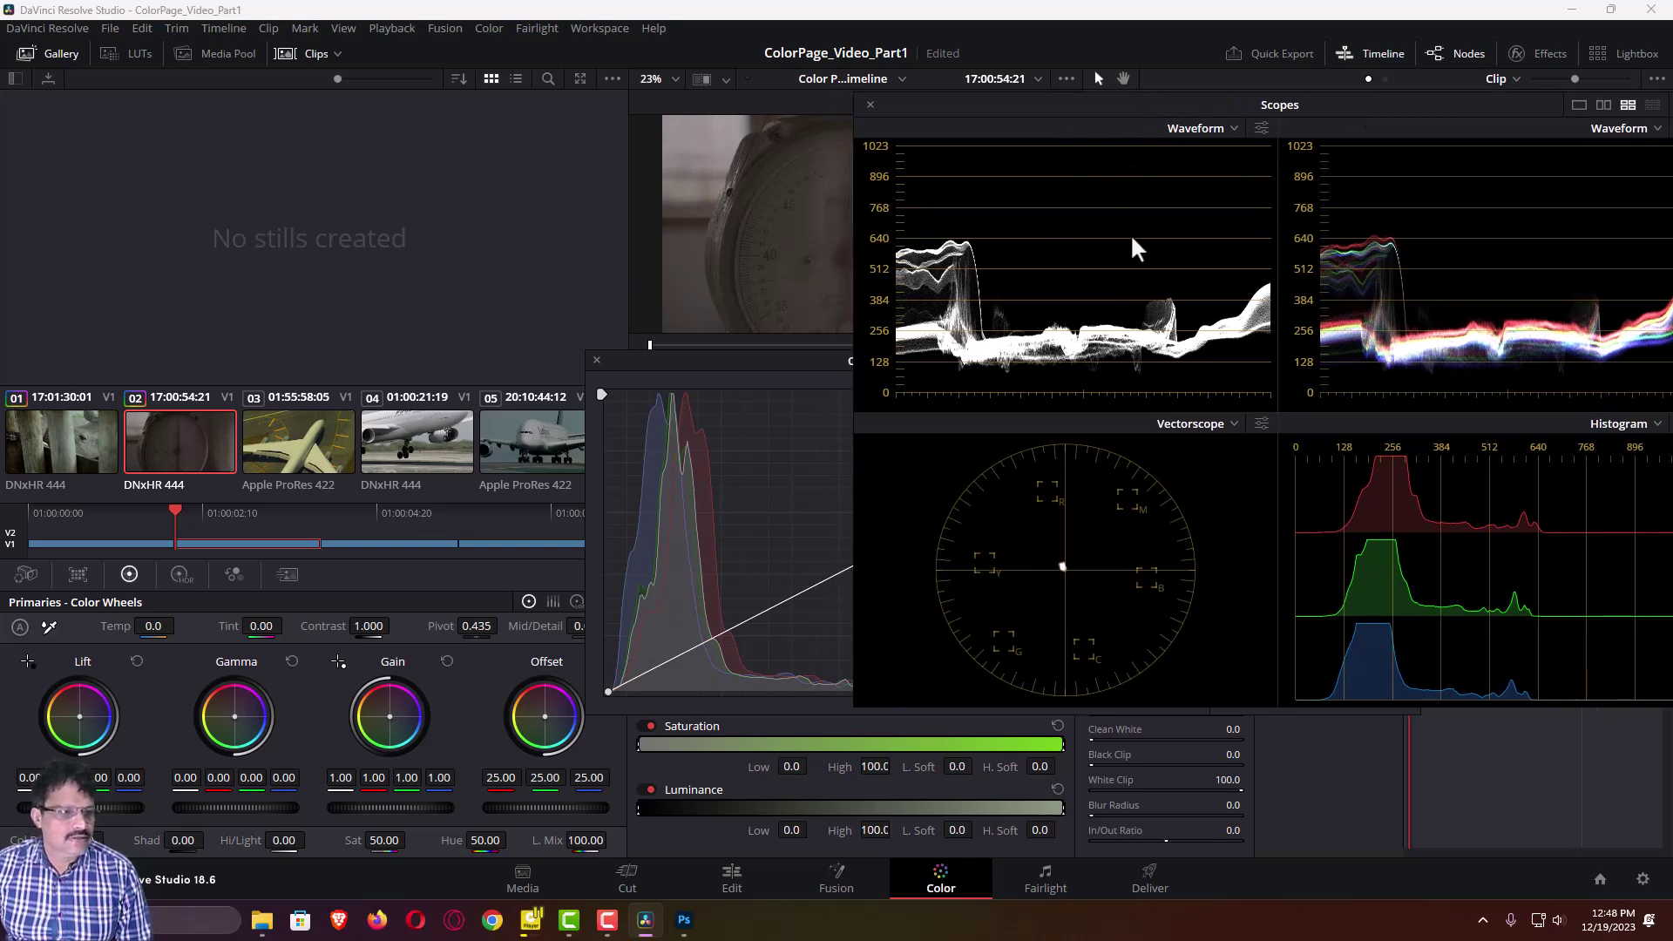
{"action": "left_click_drag", "start_coordinate": [777, 364], "coordinate": [889, 411]}
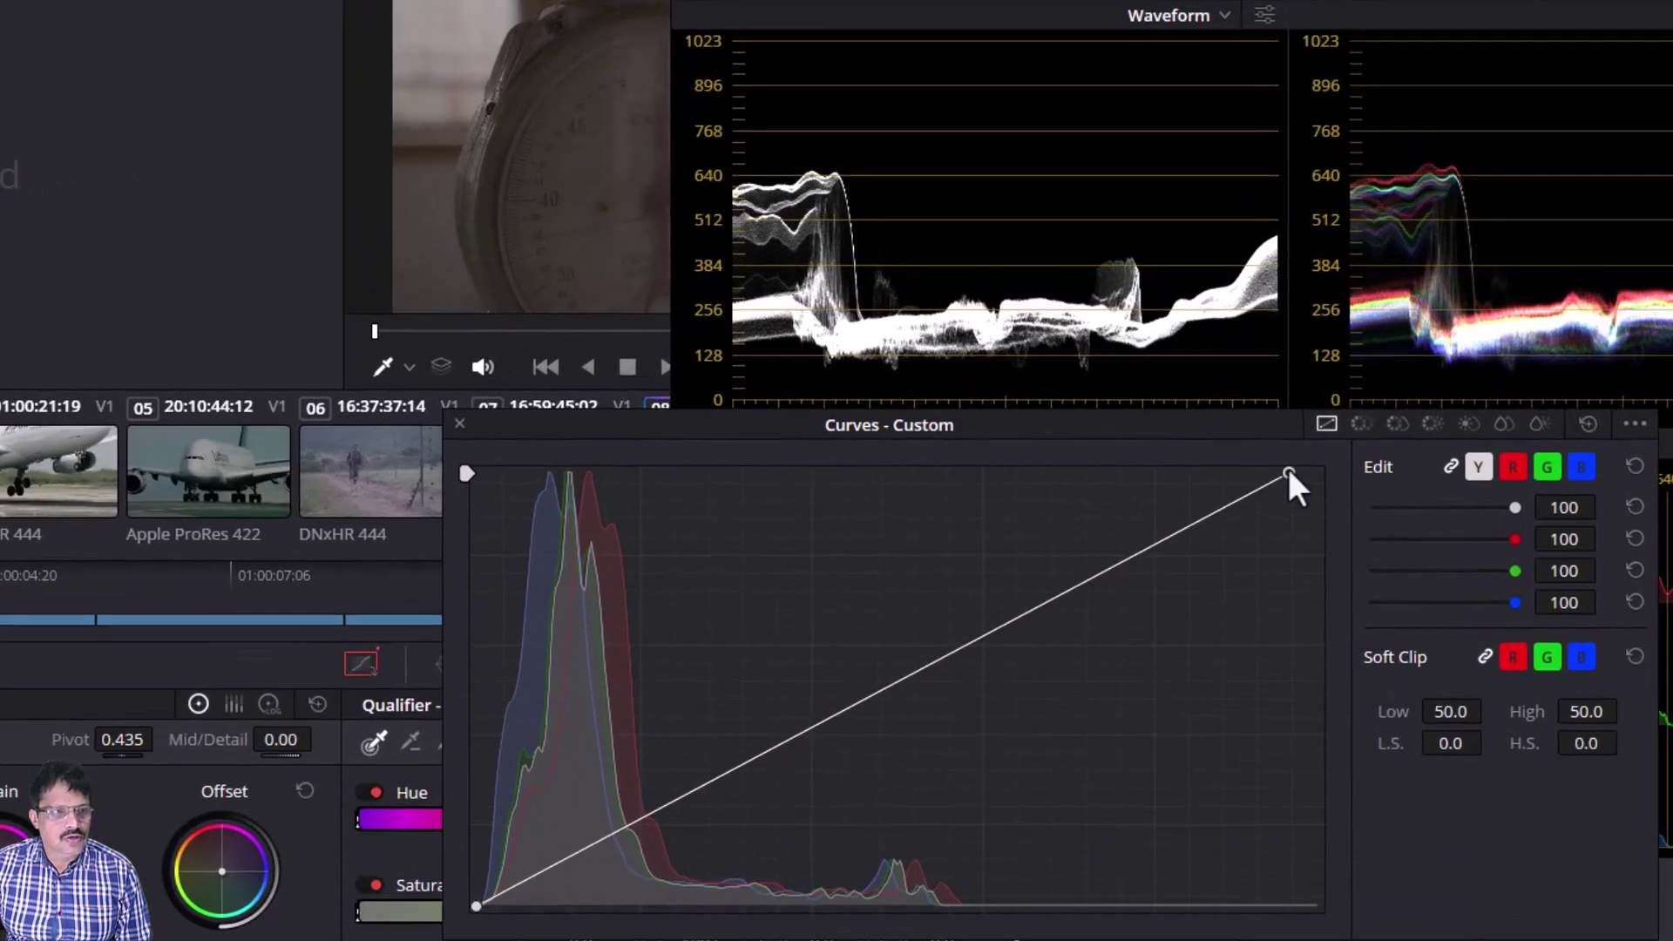
Step: Place the curve's white point at the maximum input and output level and raise the black point slightly
{"action": "left_click_drag", "start_coordinate": [1267, 472], "coordinate": [1347, 454]}
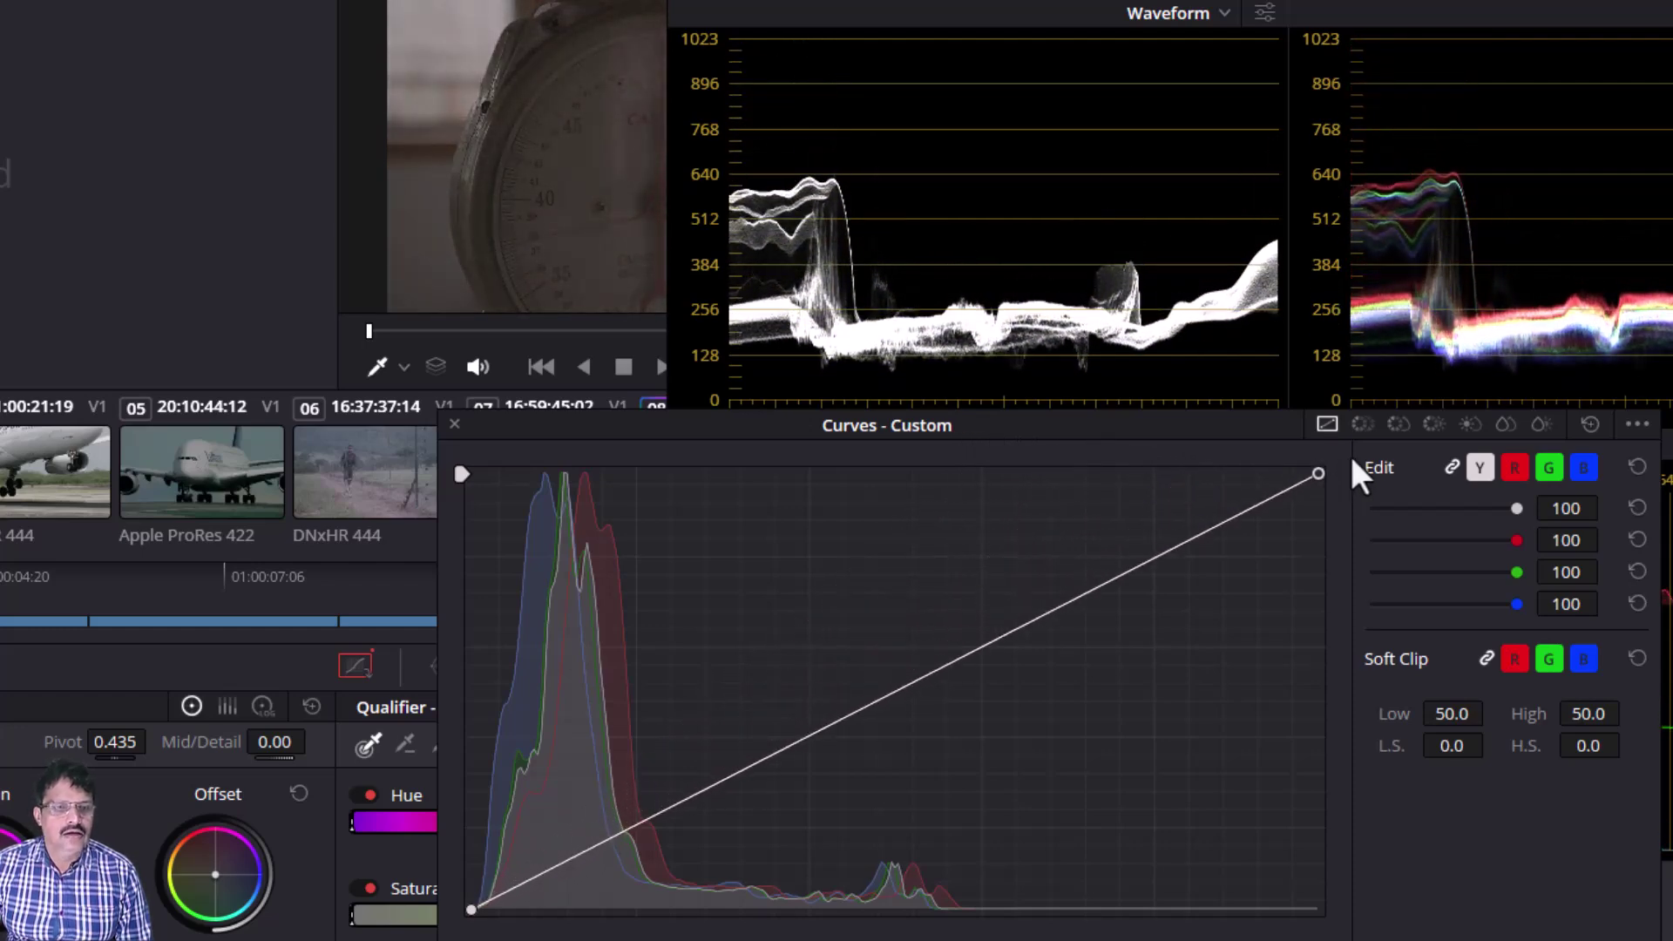
{"action": "mouse_move", "coordinate": [471, 909]}
{"action": "left_mouse_down"}
{"action": "mouse_move", "coordinate": [723, 911]}
{"action": "mouse_move", "coordinate": [470, 903]}
{"action": "left_mouse_up"}
Step: Shape the linked curve into a steep S by lowering a shadow point, raising a highlight point and pulling an added midpoint down
{"action": "left_click_drag", "start_coordinate": [763, 756], "coordinate": [791, 788]}
{"action": "left_click_drag", "start_coordinate": [1125, 599], "coordinate": [1029, 482]}
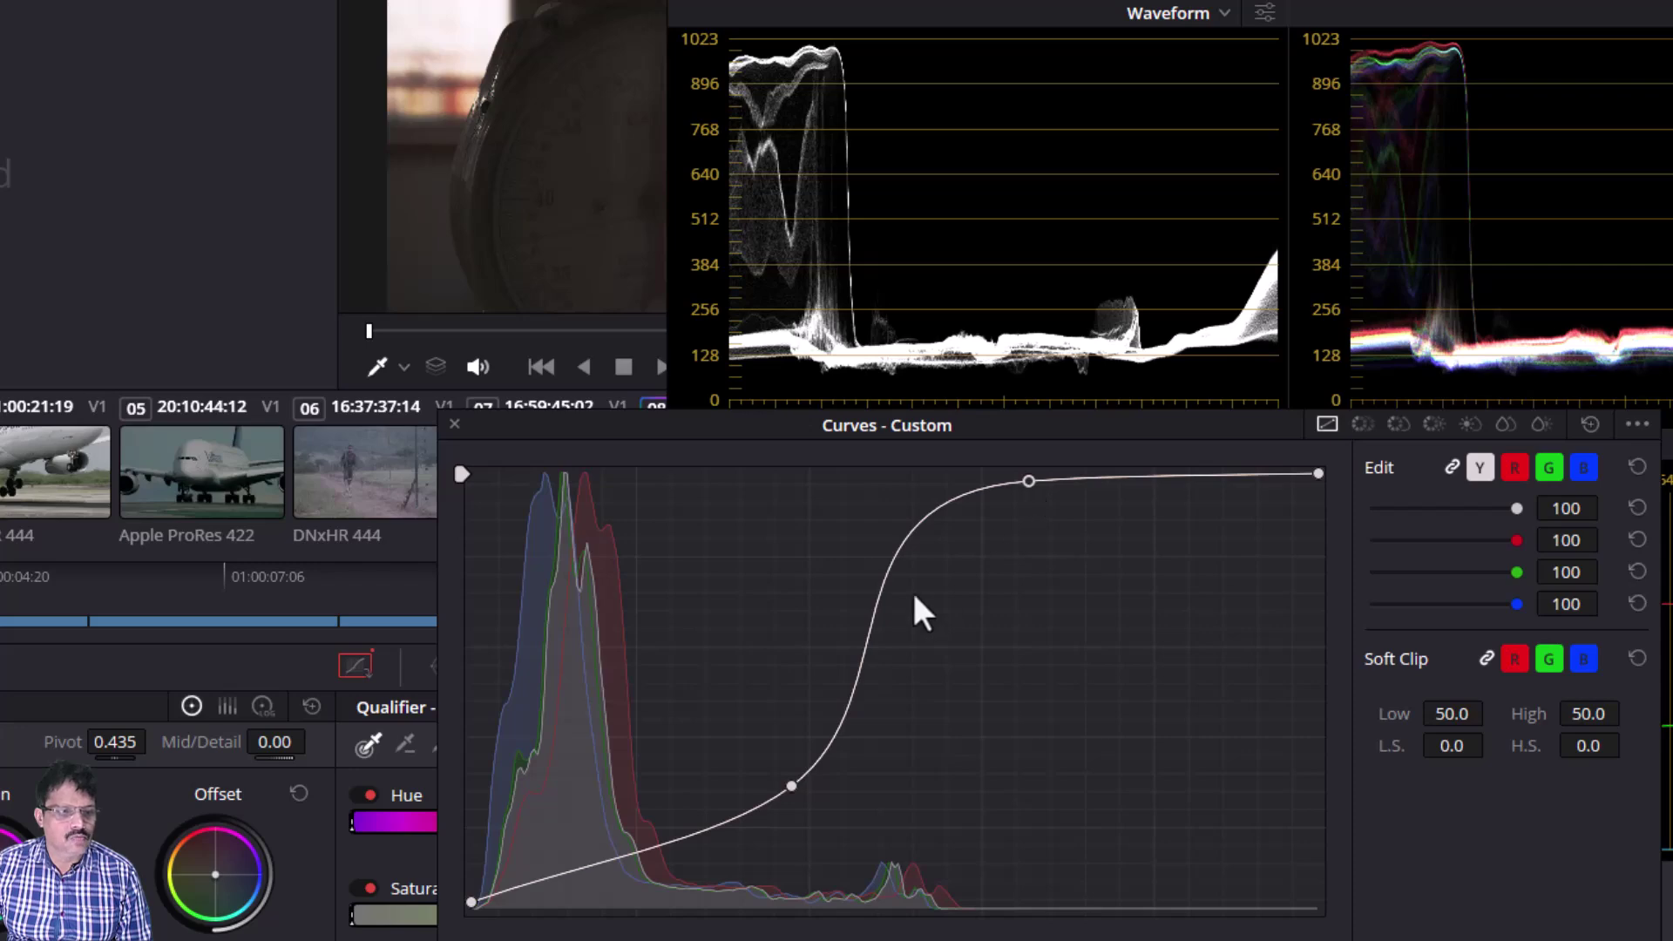
{"action": "left_click_drag", "start_coordinate": [872, 605], "coordinate": [953, 682]}
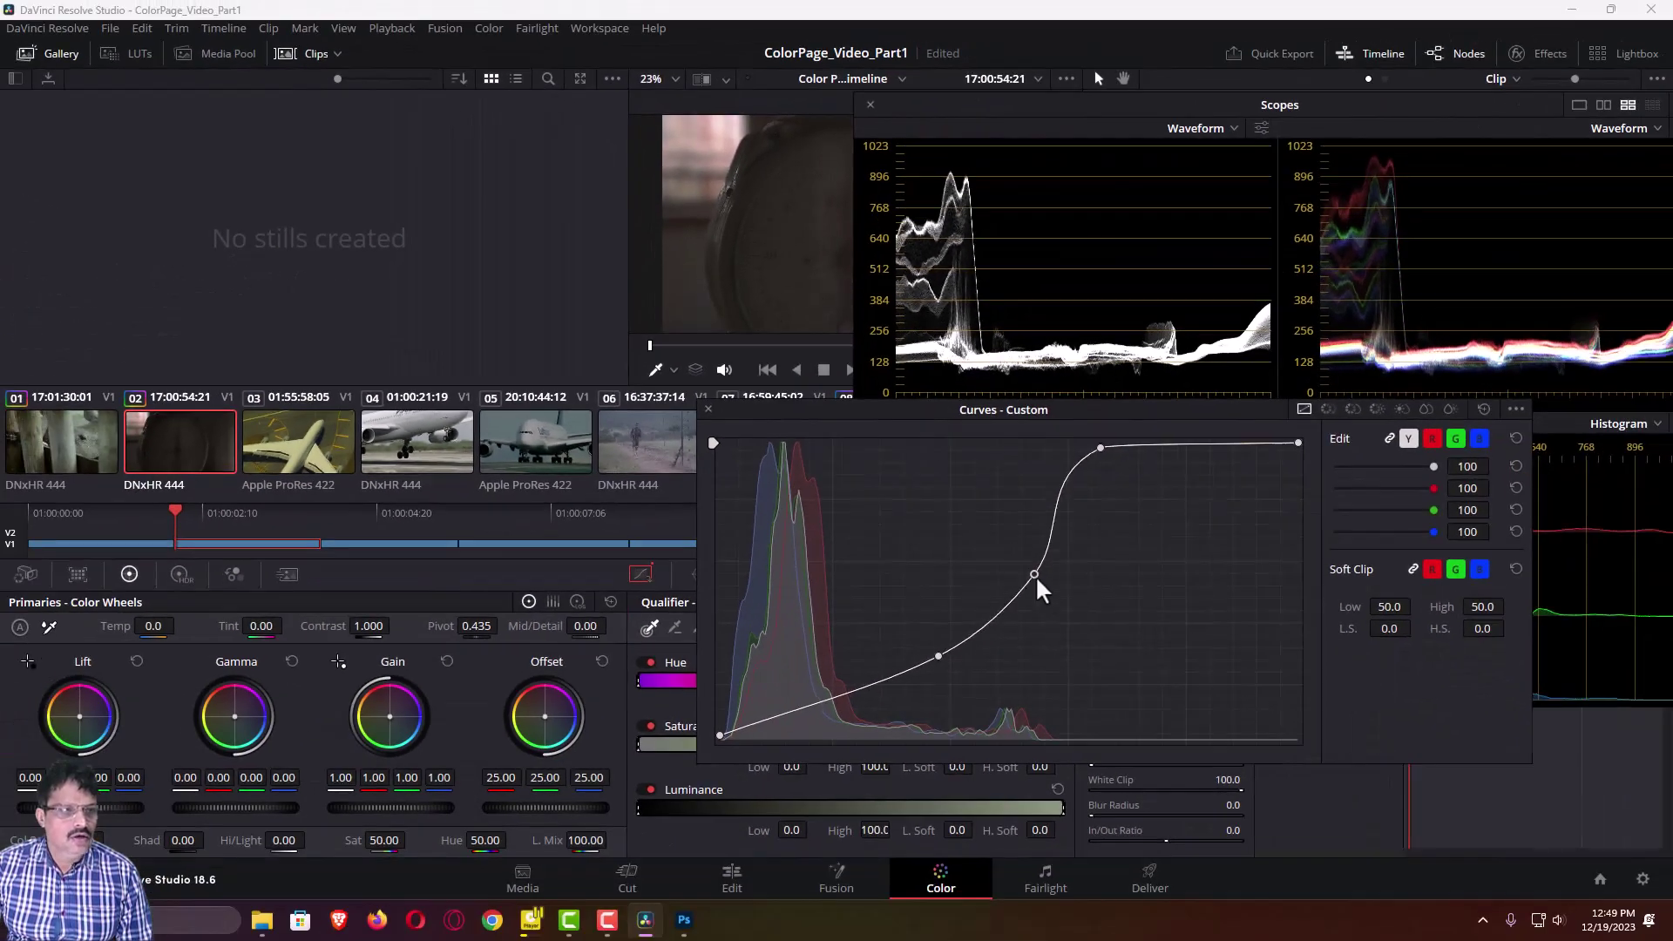
{"action": "left_click_drag", "start_coordinate": [1035, 575], "coordinate": [1042, 599]}
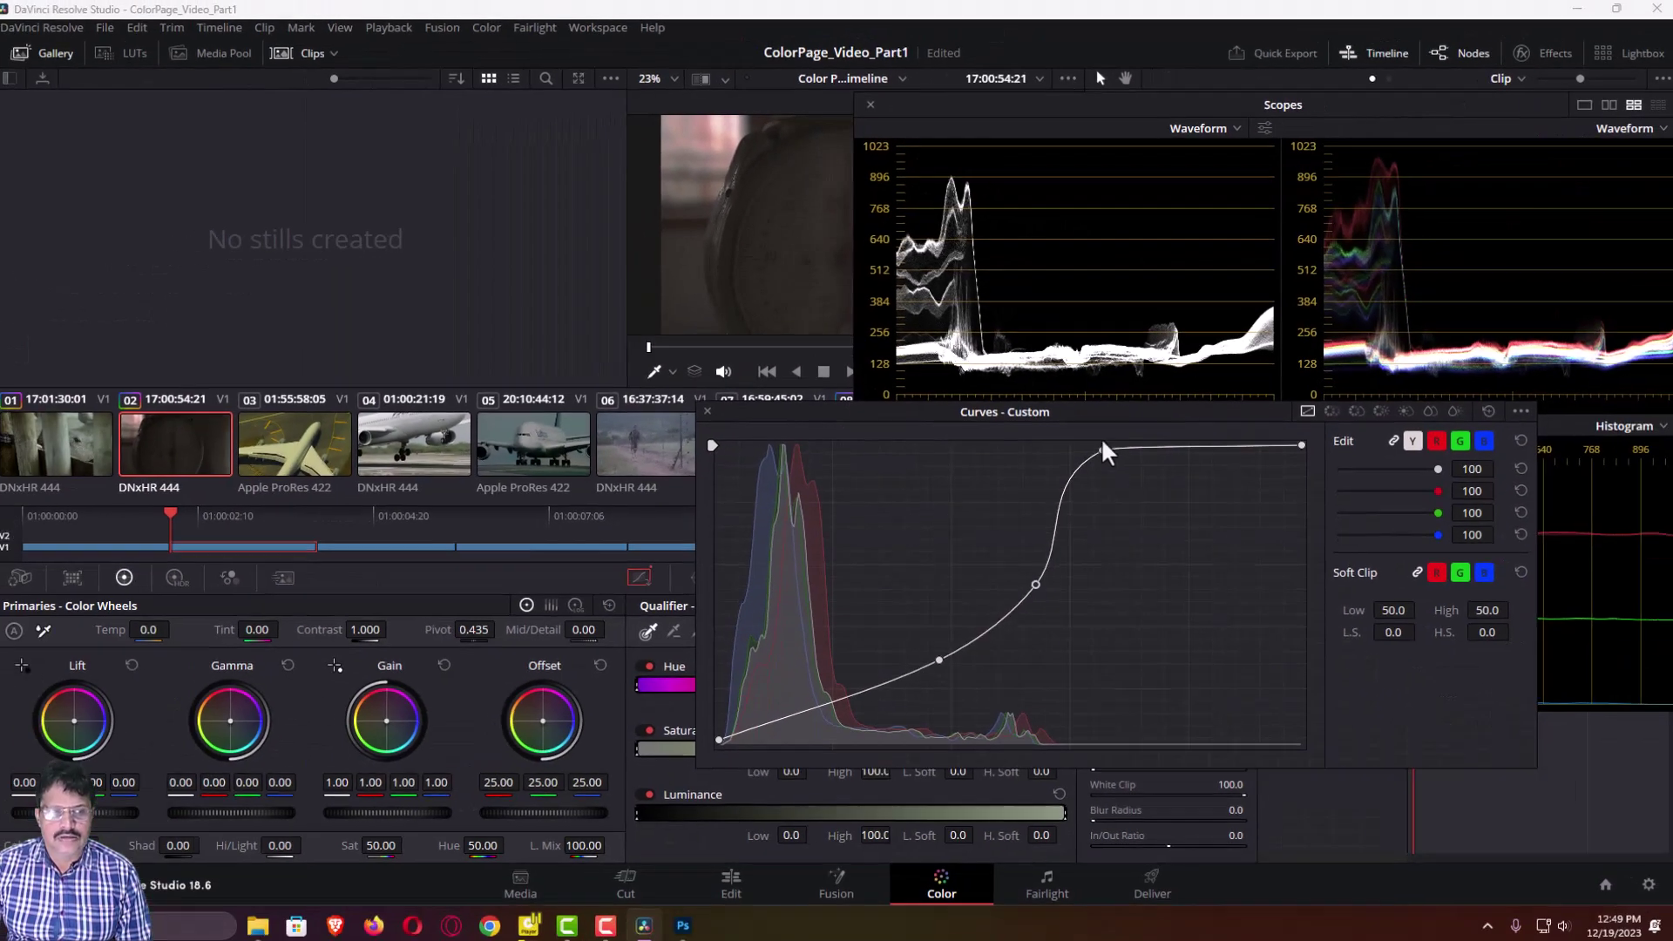
{"action": "left_click_drag", "start_coordinate": [1059, 523], "coordinate": [1027, 566]}
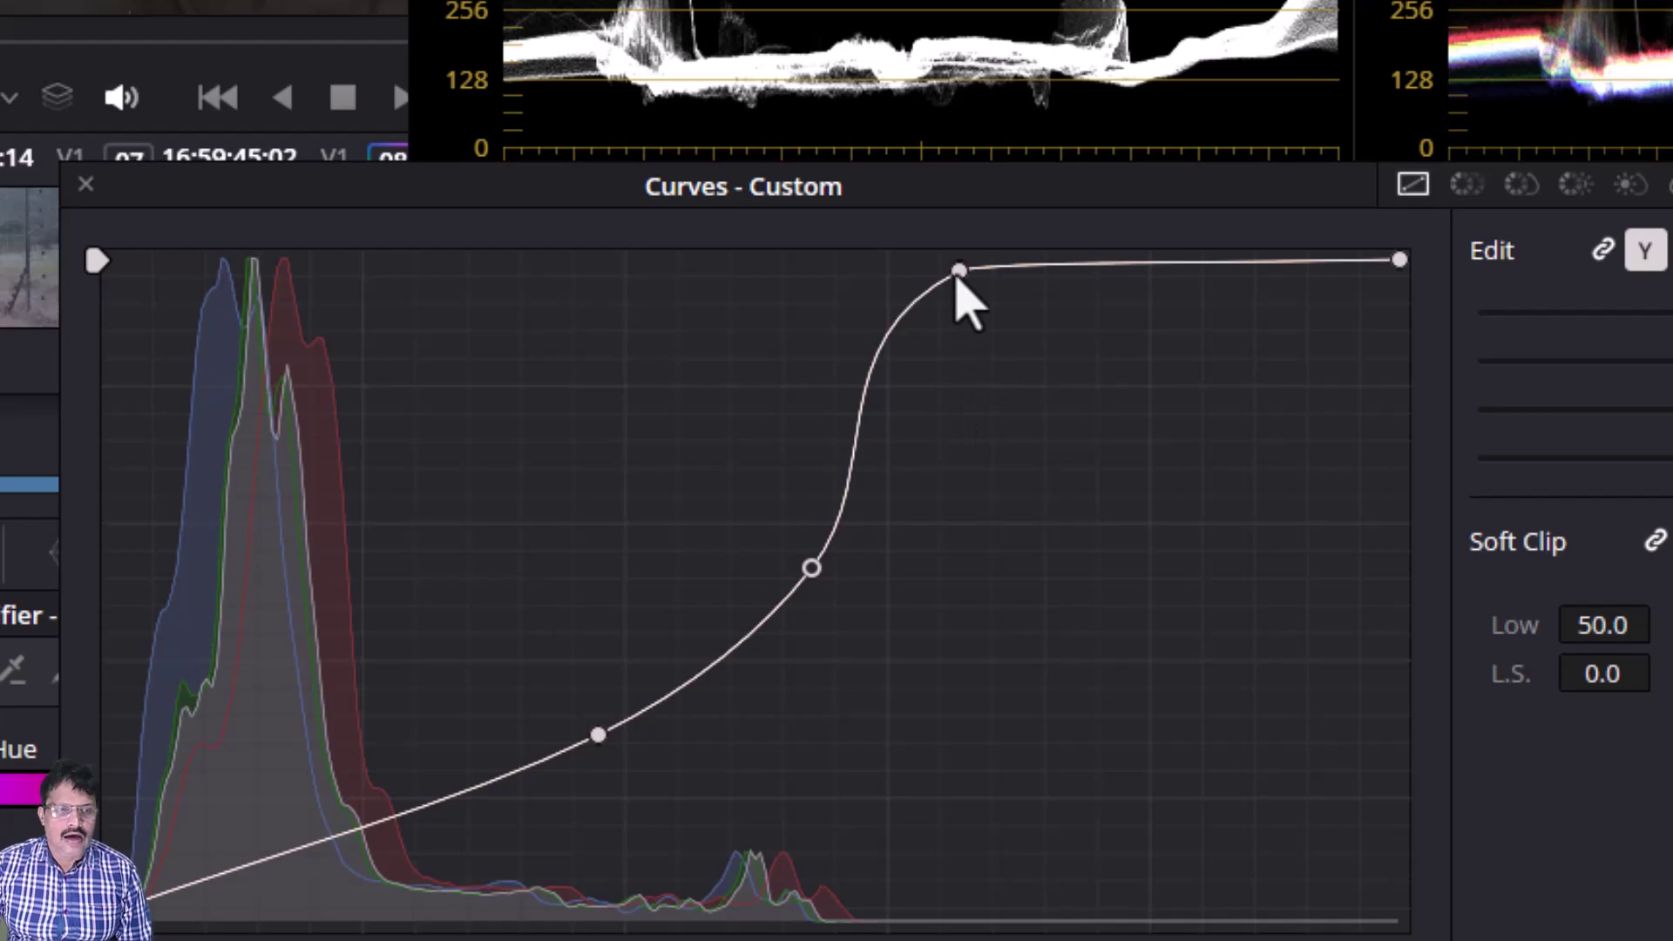
Step: Delete the three S-curve control points between the black and white points
{"action": "right_click", "coordinate": [1004, 328]}
{"action": "right_click", "coordinate": [811, 567]}
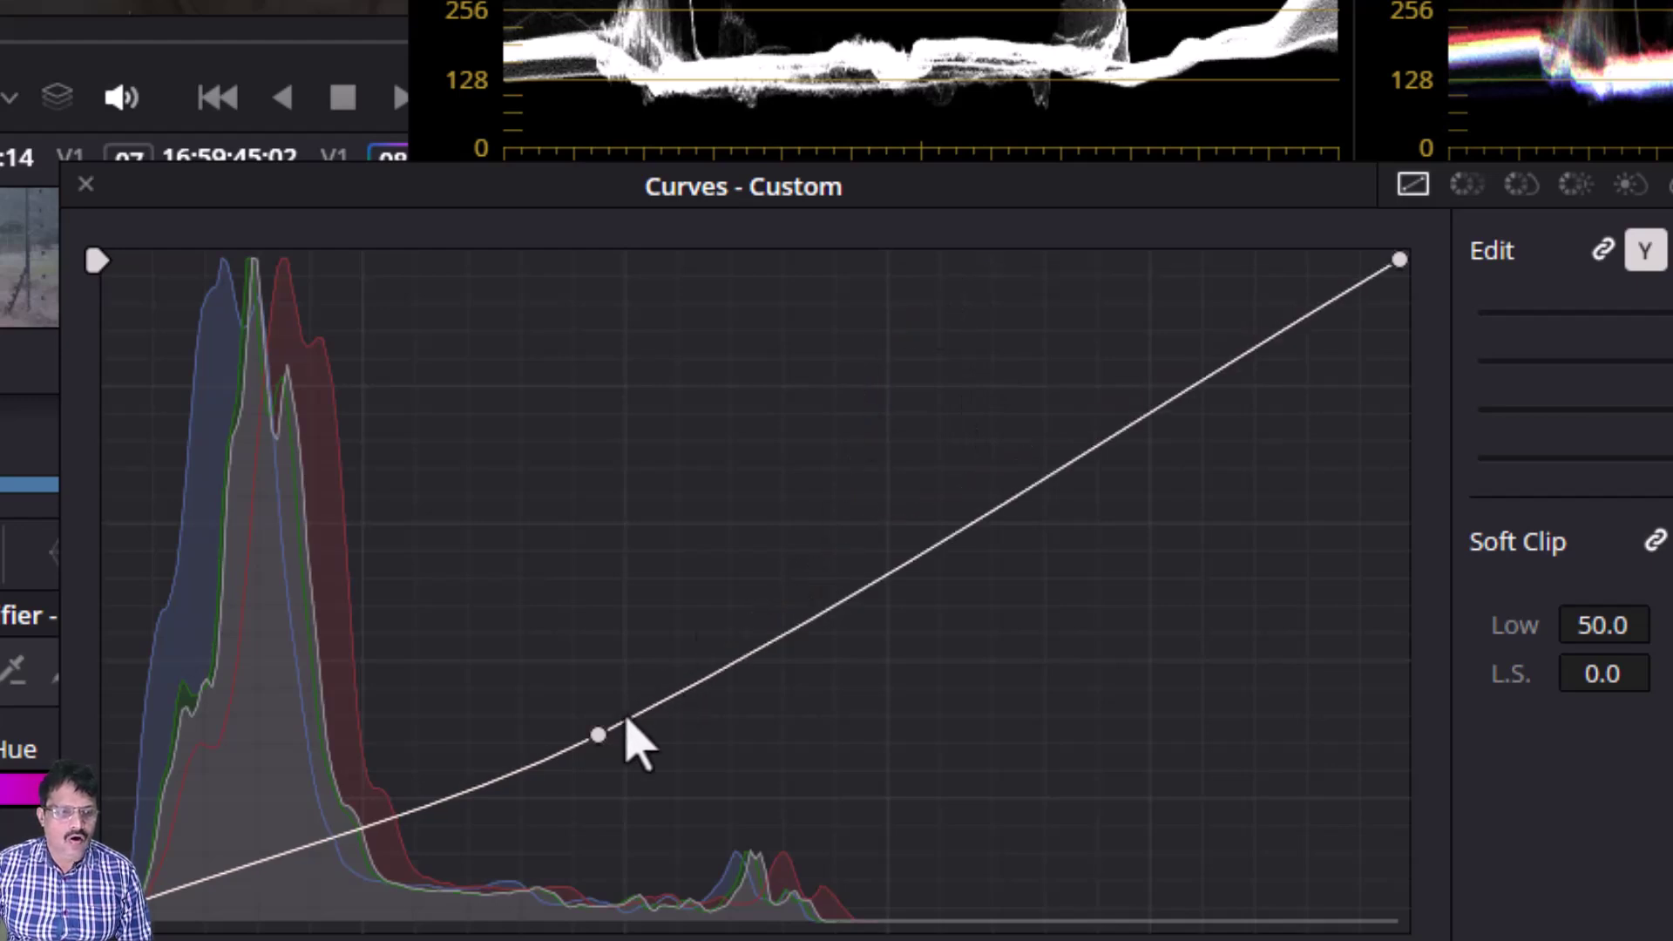
{"action": "right_click", "coordinate": [599, 736]}
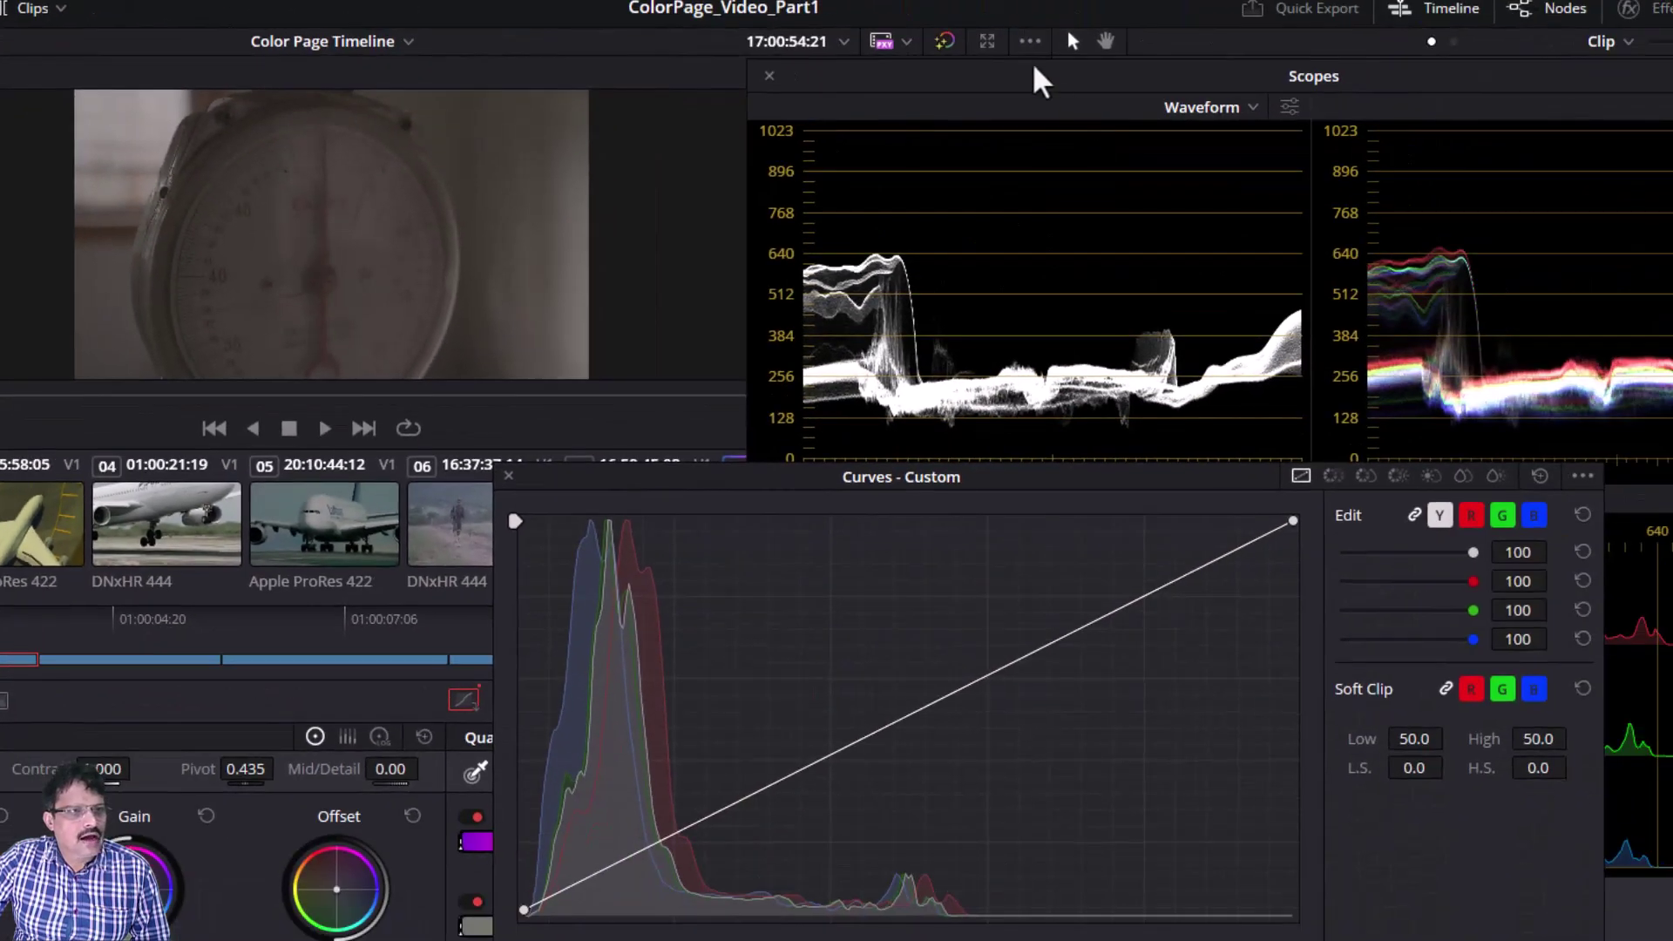
Step: Reposition the floating Scopes and Curves windows so the viewer, waveform and custom curve are visible together
{"action": "left_click_drag", "start_coordinate": [1034, 67], "coordinate": [874, 37]}
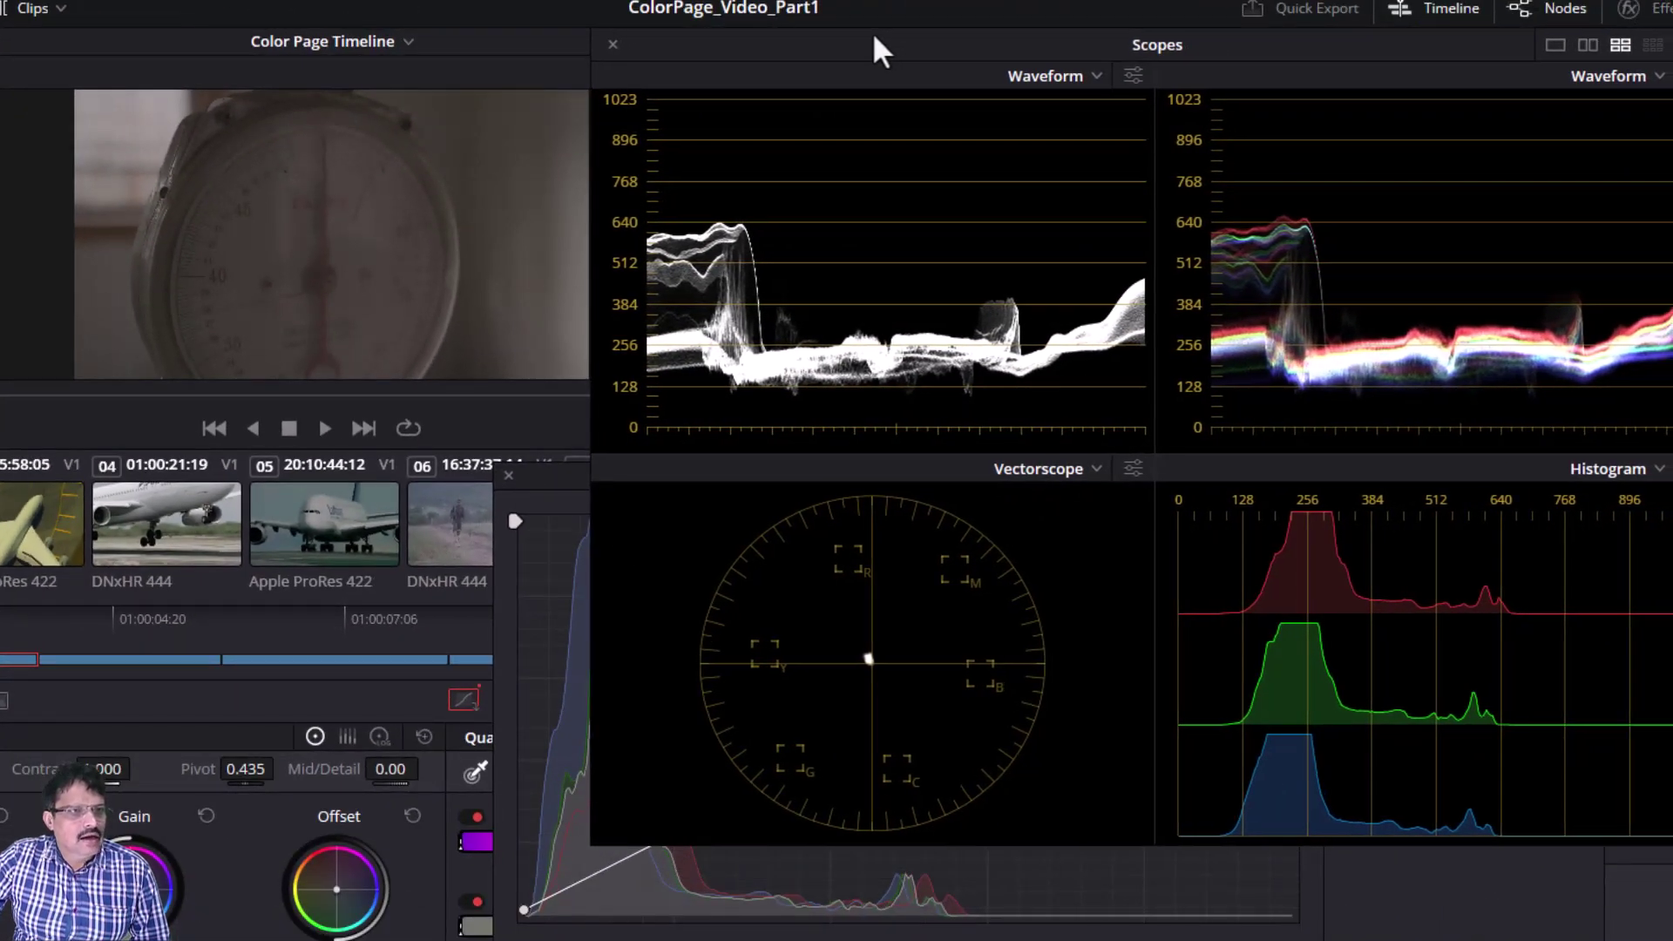
{"action": "left_click_drag", "start_coordinate": [543, 475], "coordinate": [150, 404]}
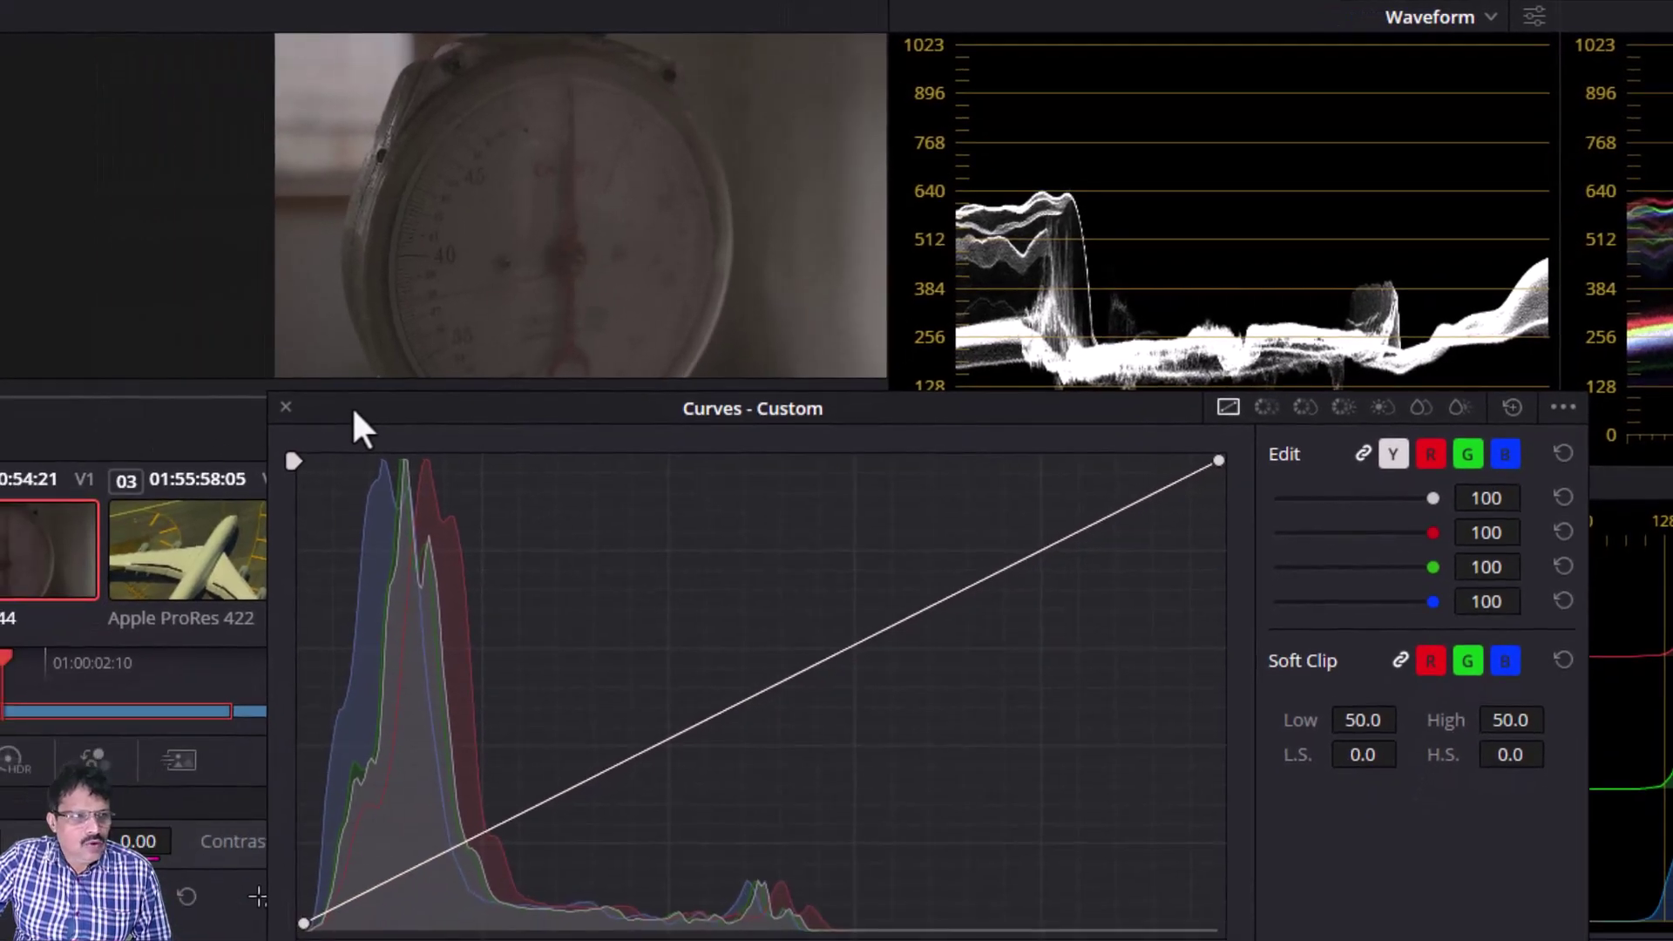
{"action": "left_click_drag", "start_coordinate": [354, 410], "coordinate": [353, 424]}
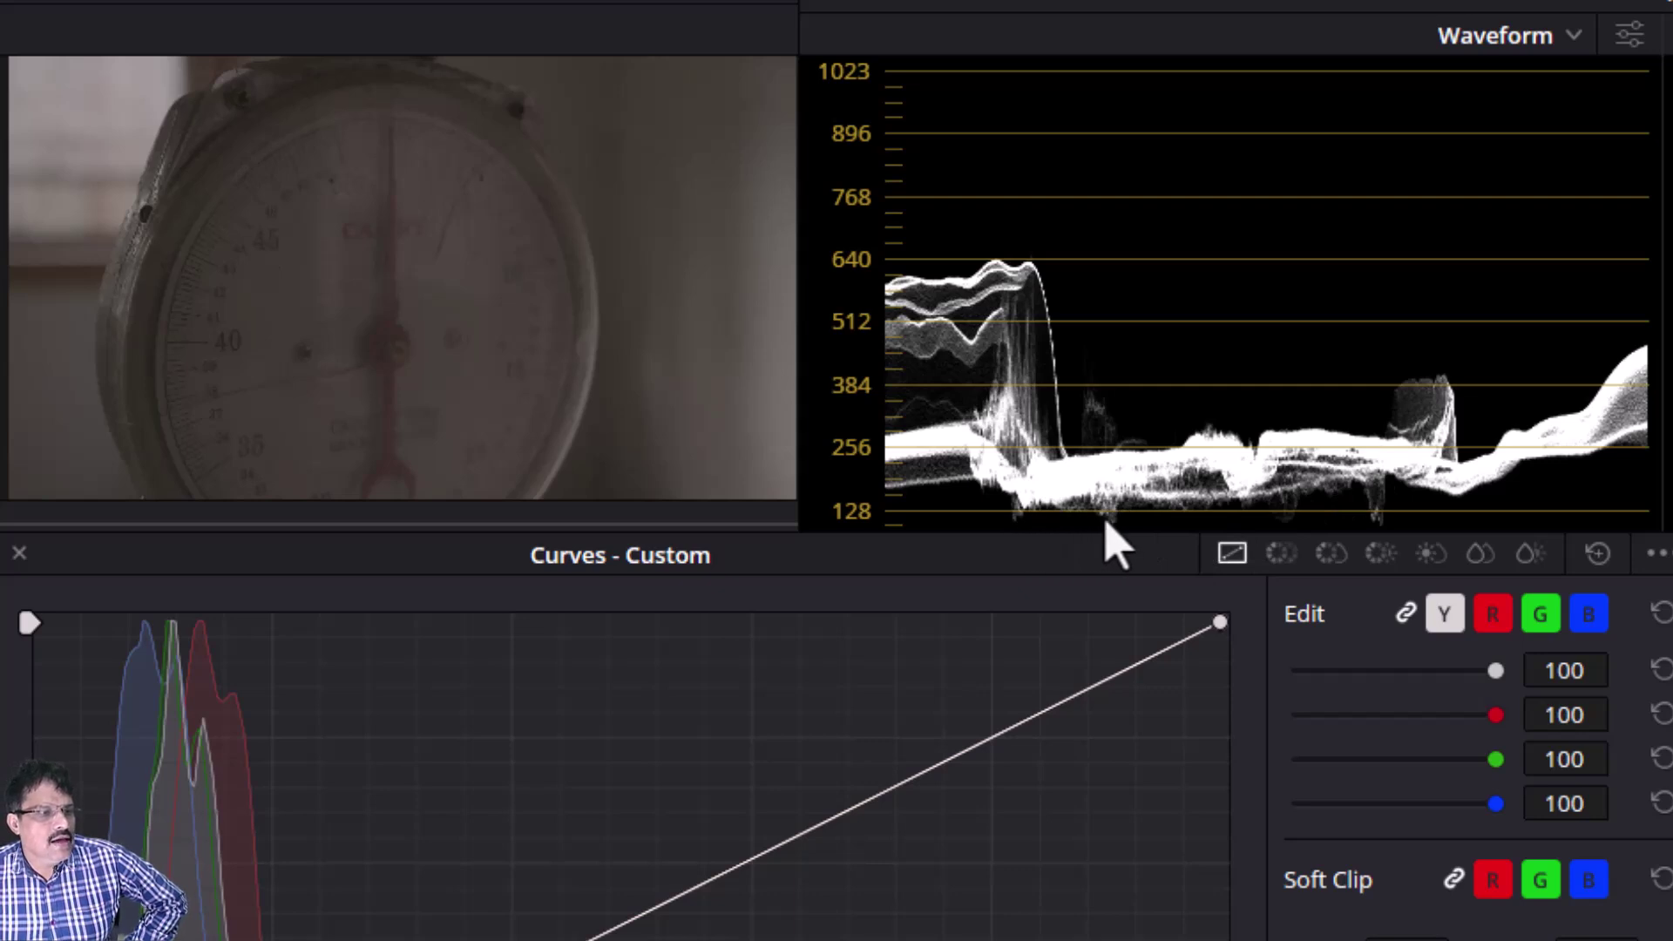
Step: Move the linked curve's black point slightly inward at zero output and its white point to about two-thirds input at maximum output
{"action": "left_click_drag", "start_coordinate": [1084, 550], "coordinate": [1084, 607]}
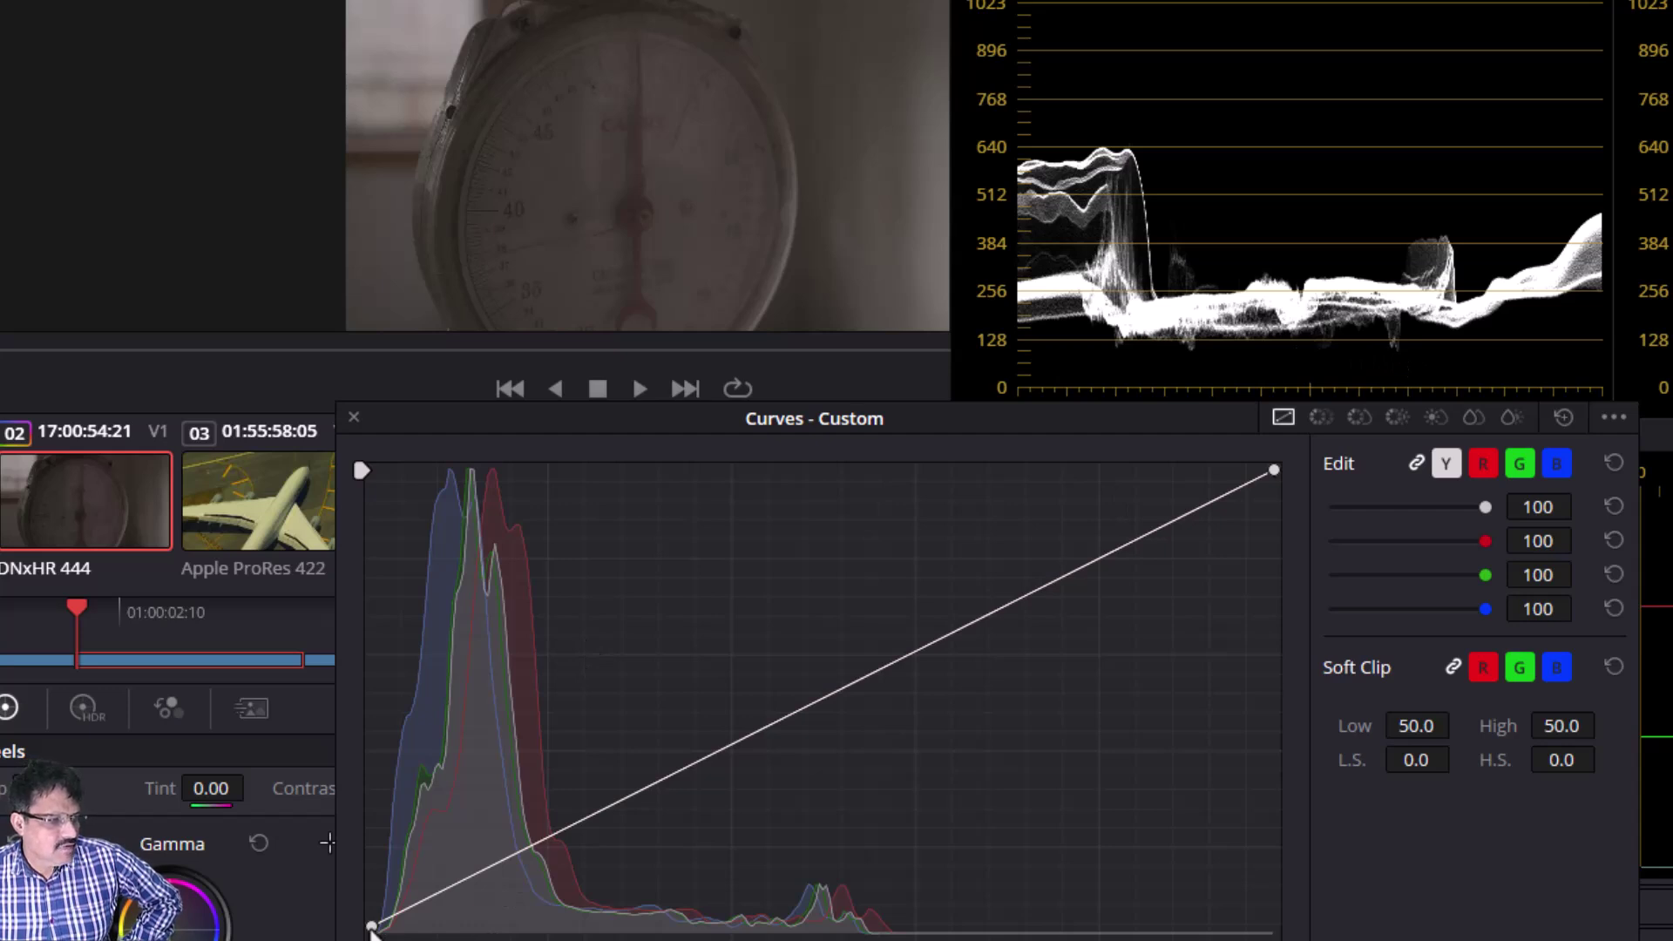
{"action": "left_click_drag", "start_coordinate": [372, 926], "coordinate": [414, 934]}
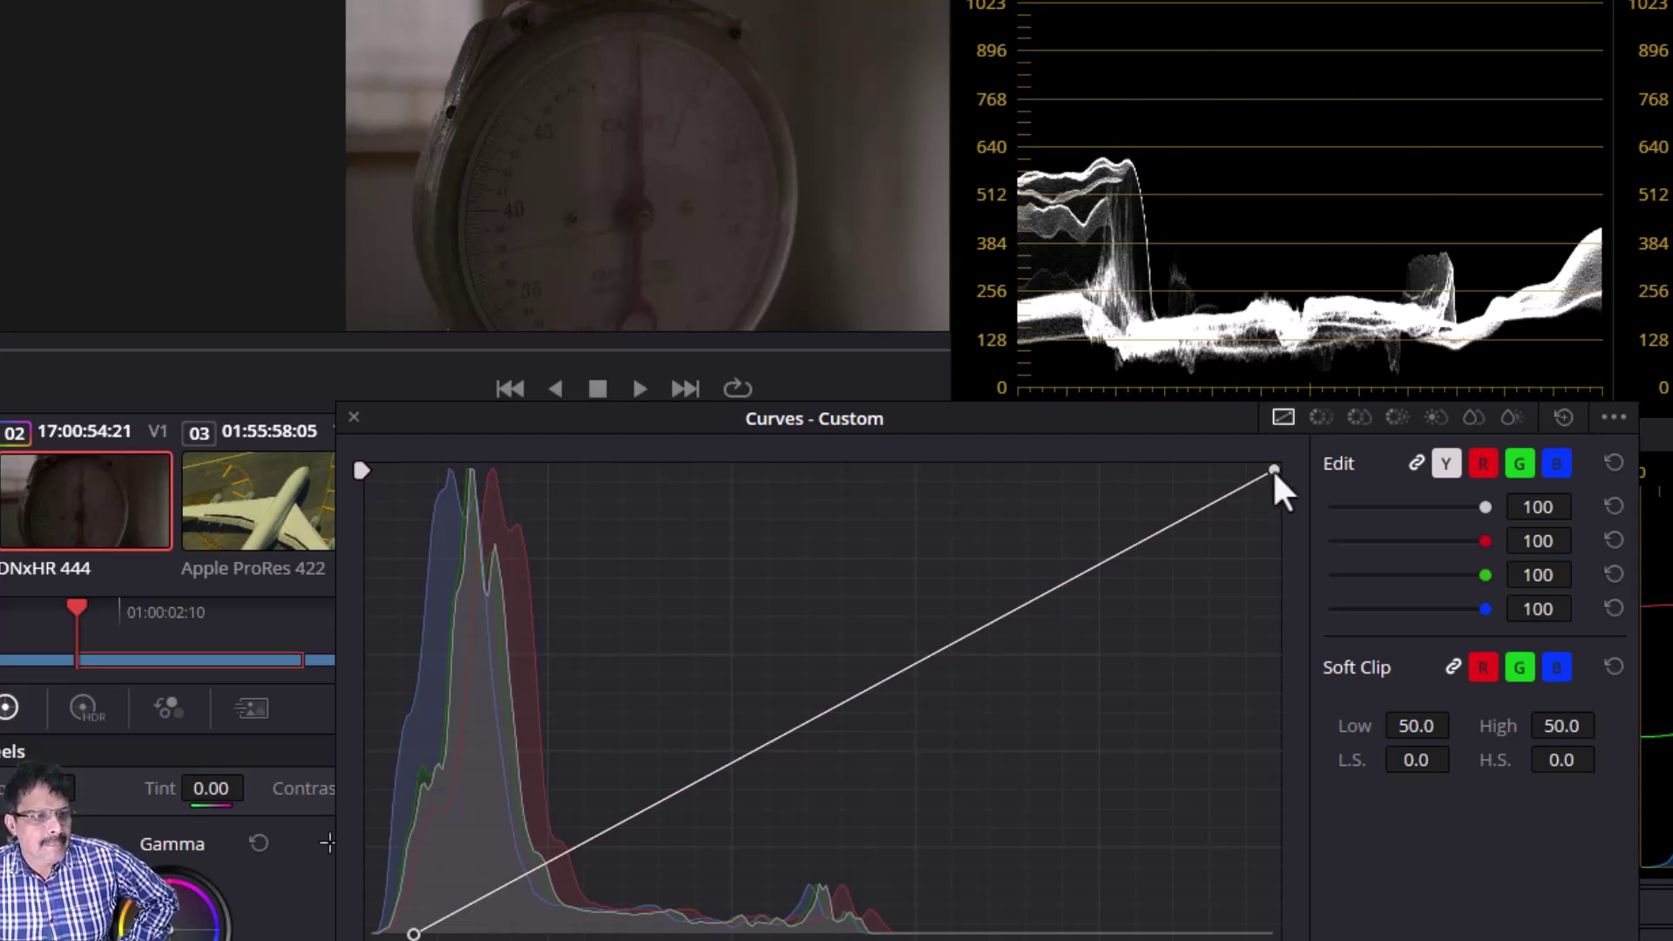
{"action": "left_click_drag", "start_coordinate": [1272, 467], "coordinate": [1056, 468]}
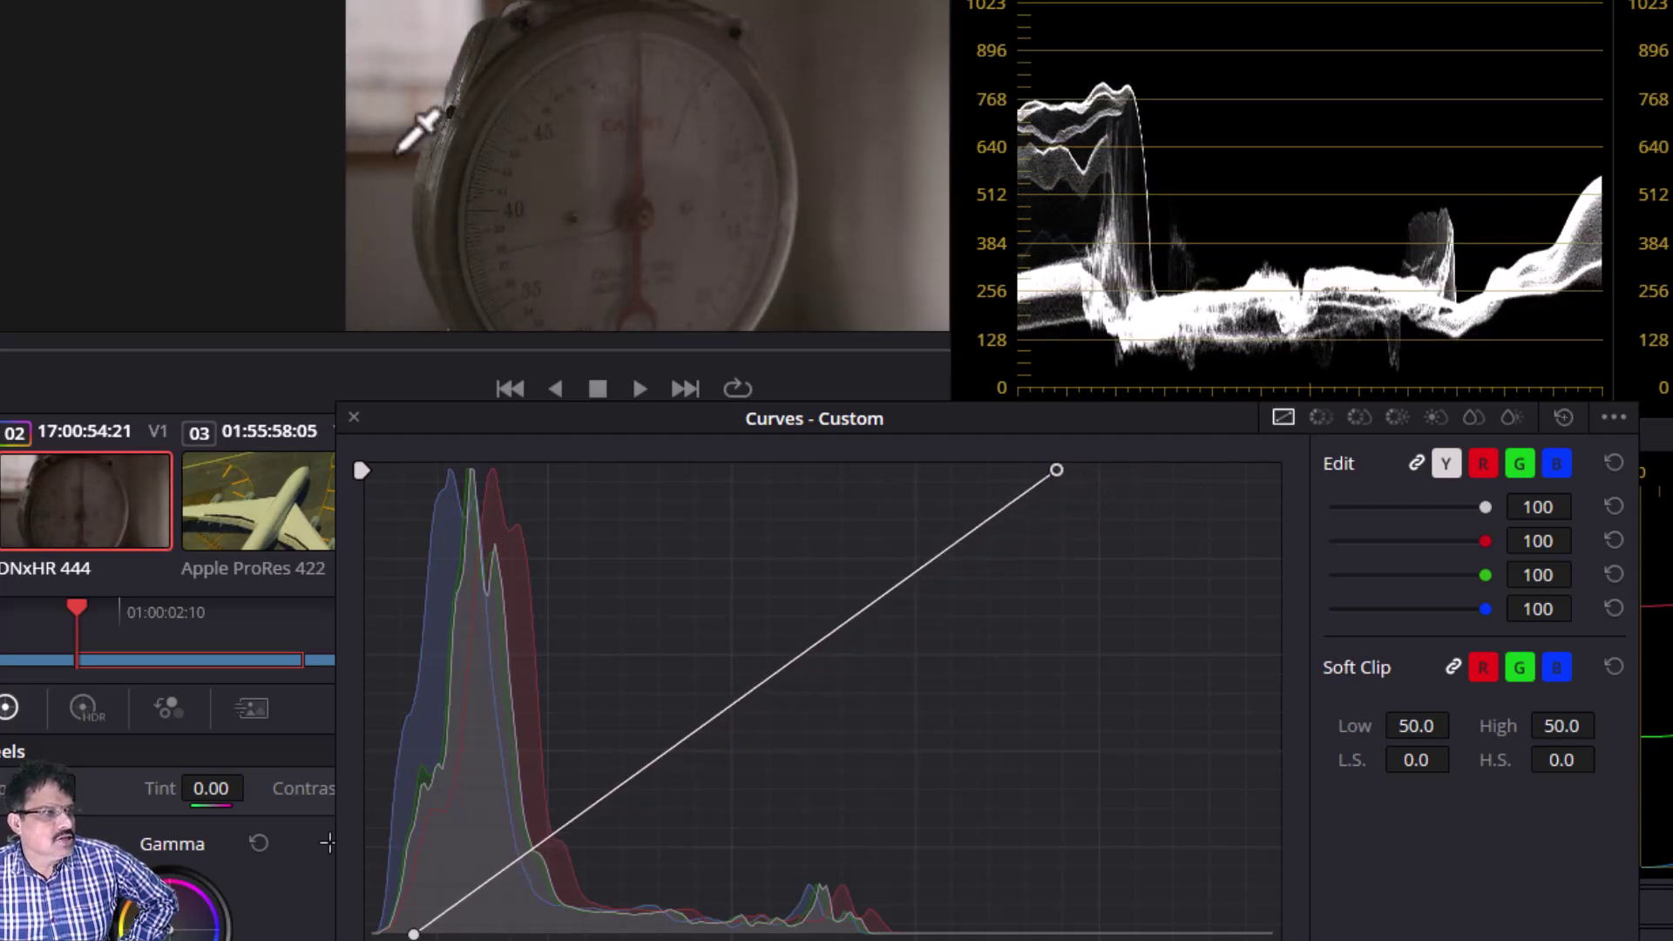
{"action": "left_click_drag", "start_coordinate": [1056, 470], "coordinate": [896, 470]}
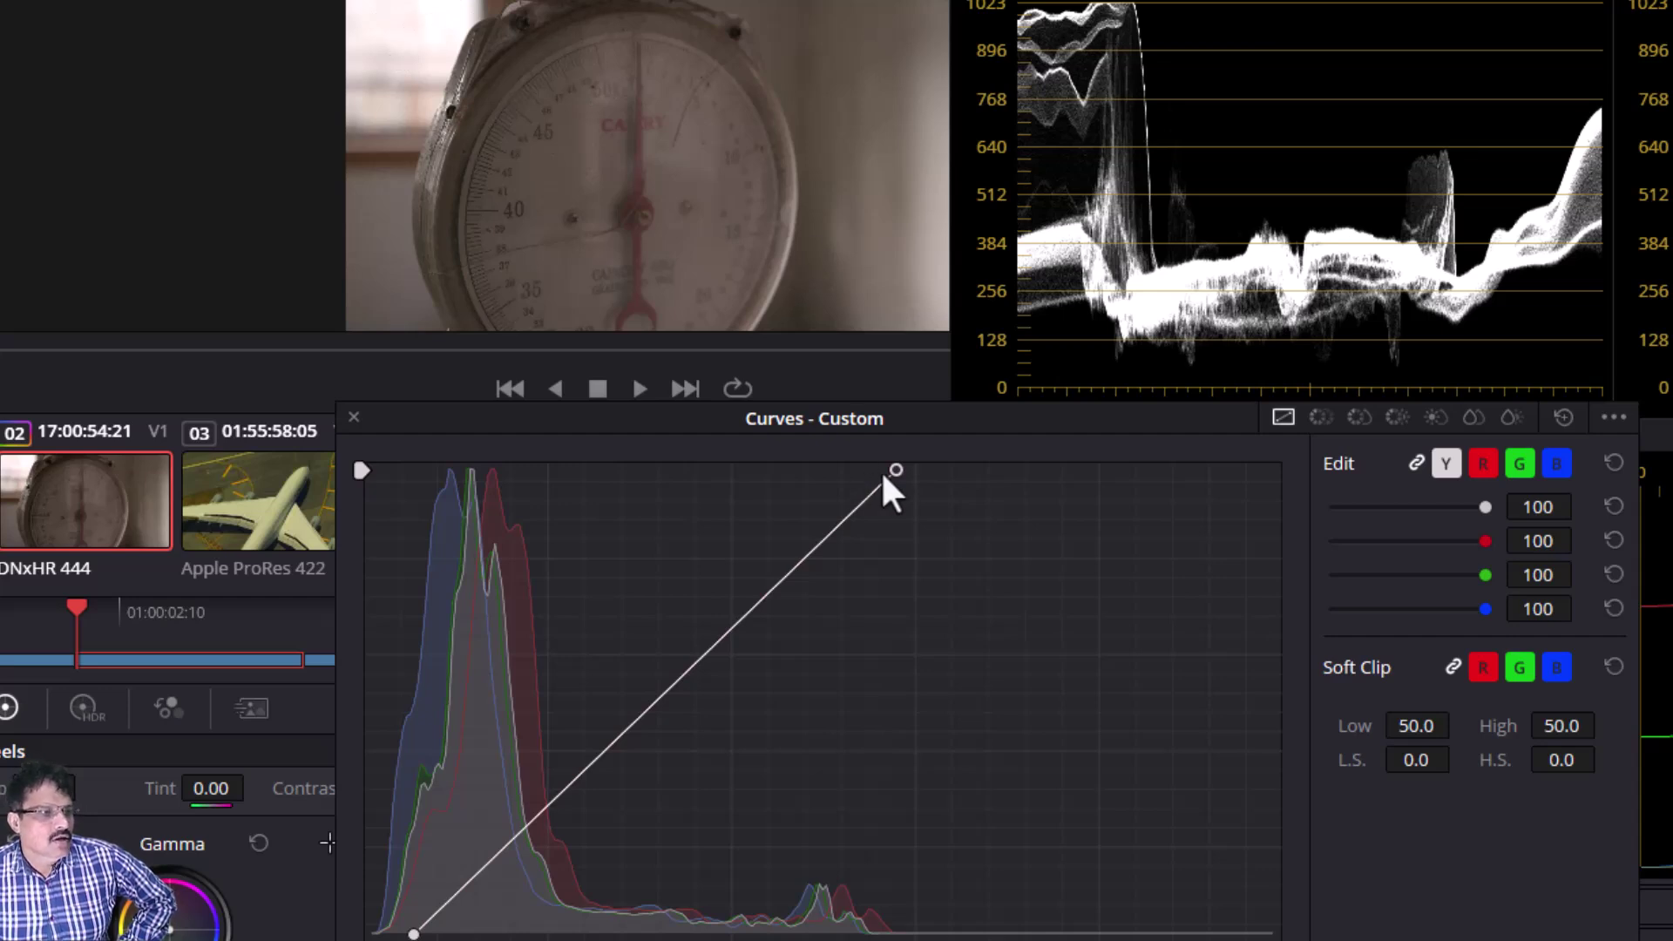
{"action": "left_click_drag", "start_coordinate": [896, 470], "coordinate": [981, 470]}
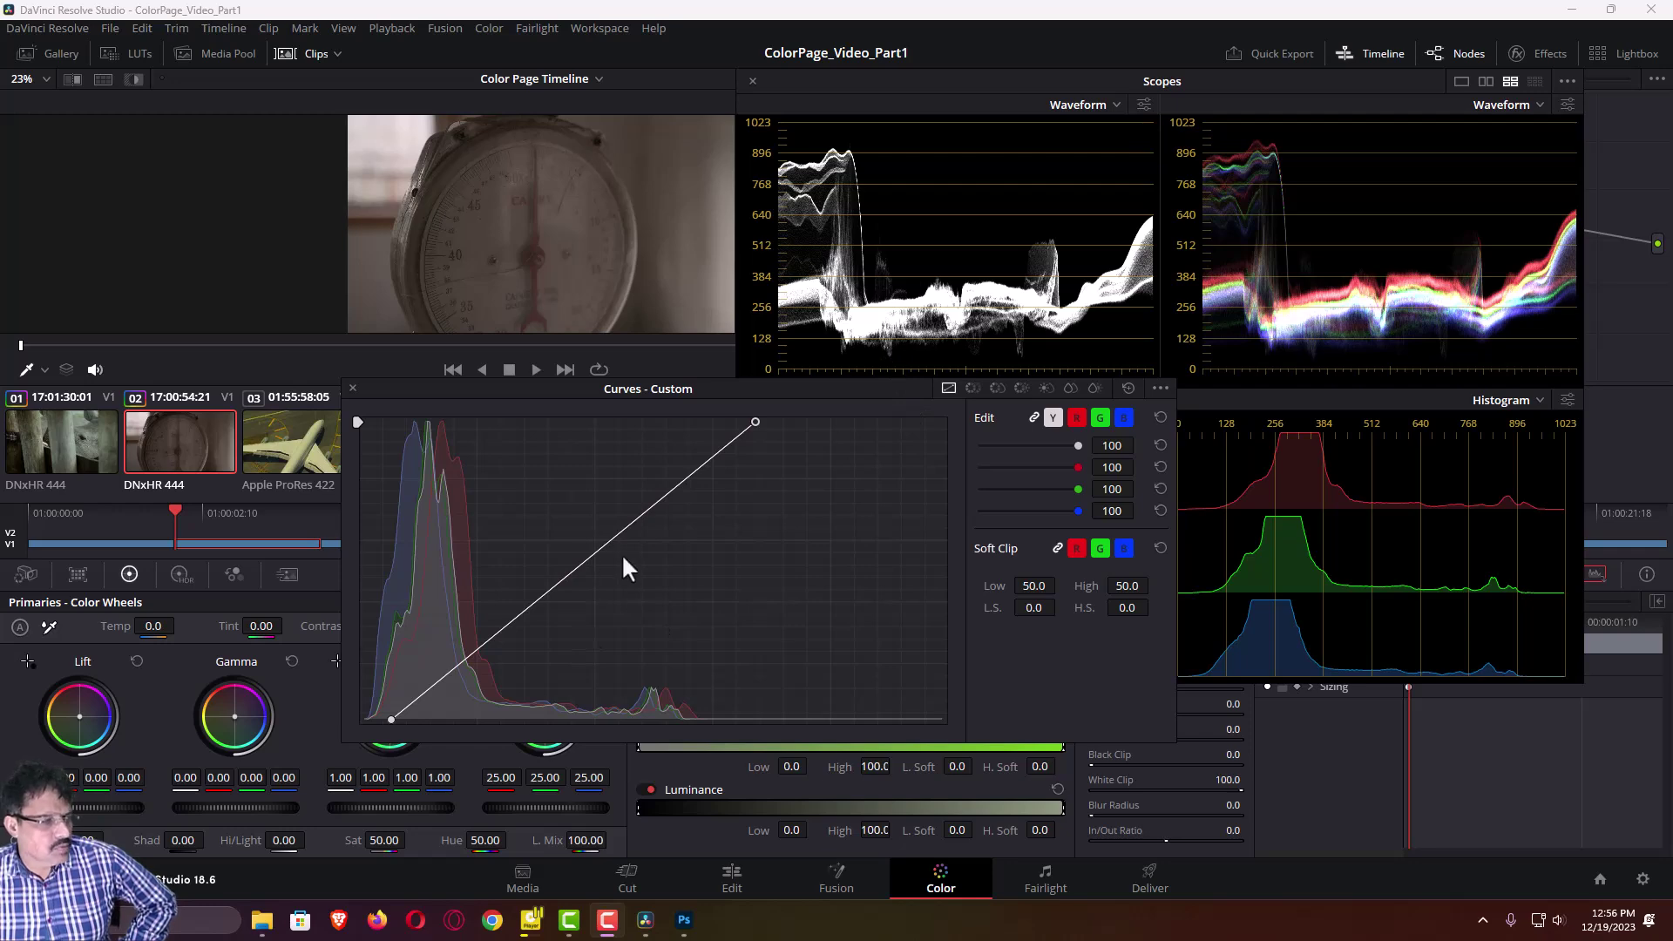
{"action": "left_click_drag", "start_coordinate": [389, 720], "coordinate": [400, 721]}
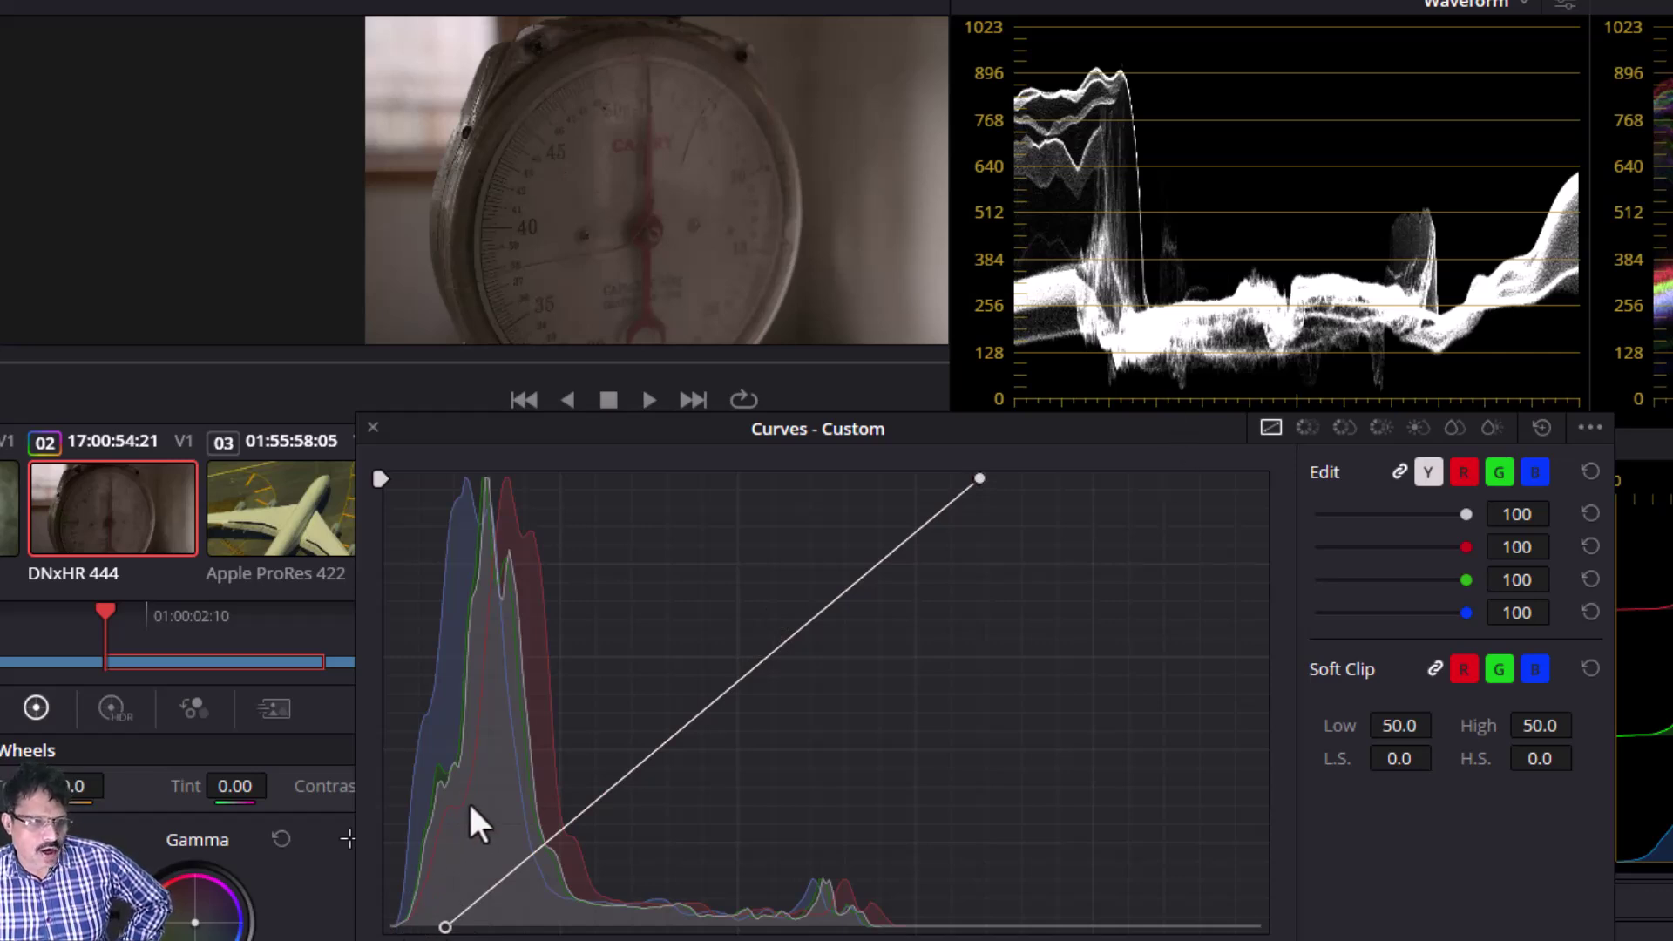
Step: Add a control point to the linked curve and place it in the shadows at about a quarter input, slightly above the straight line
{"action": "left_click", "coordinate": [737, 679]}
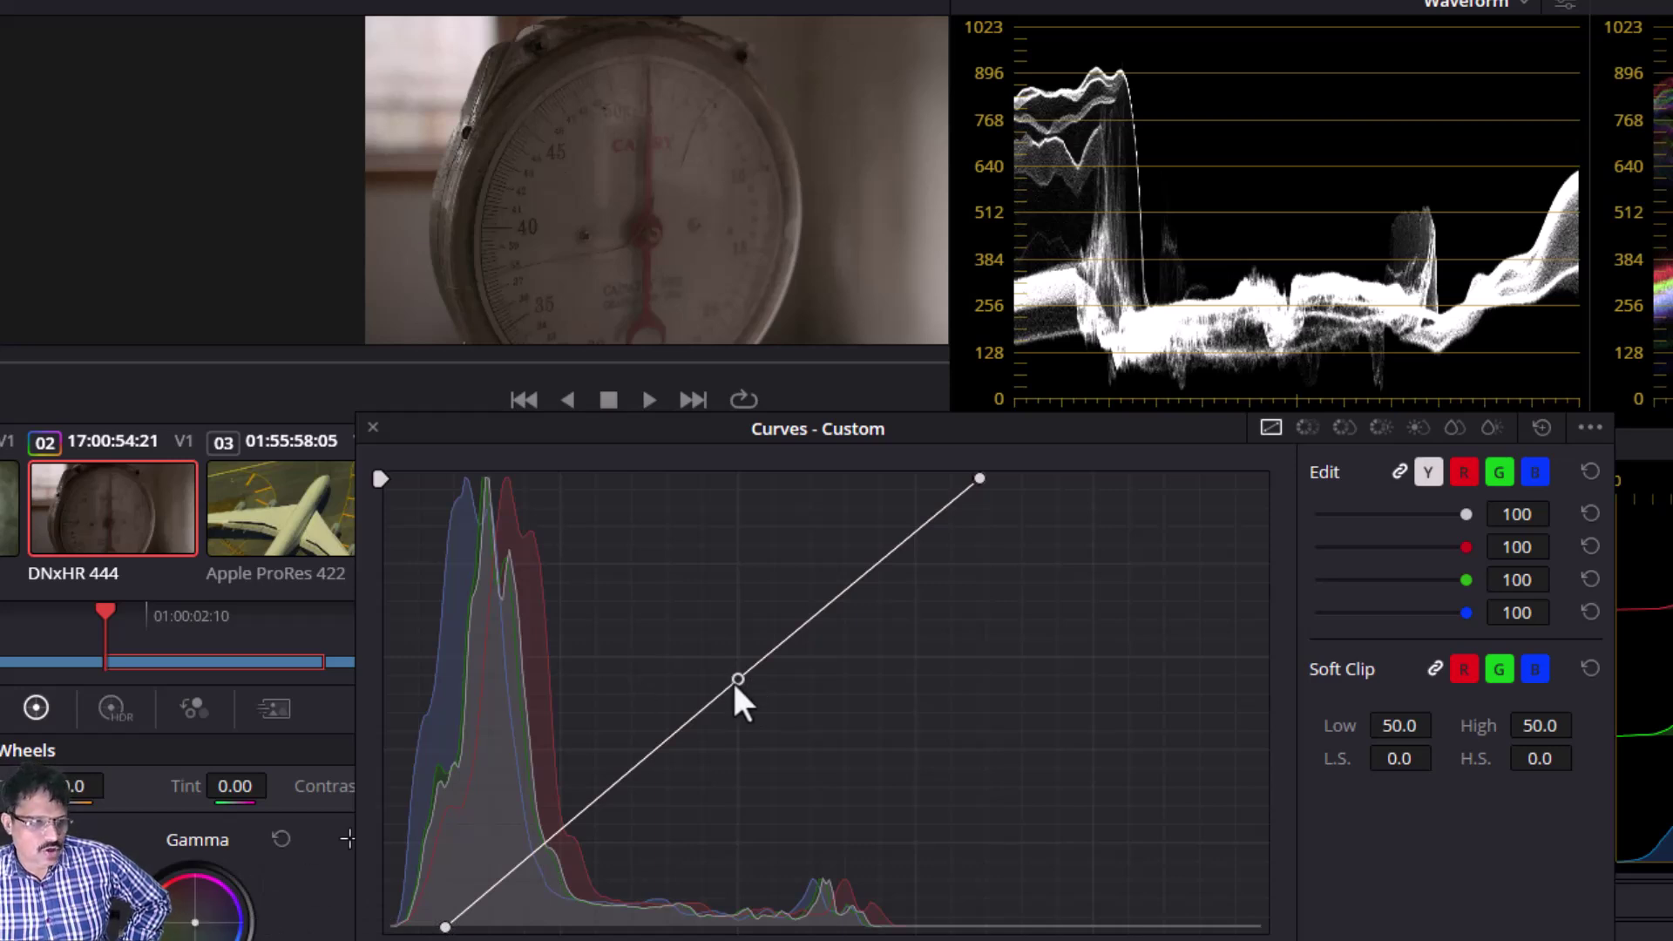
{"action": "left_click_drag", "start_coordinate": [736, 673], "coordinate": [666, 609]}
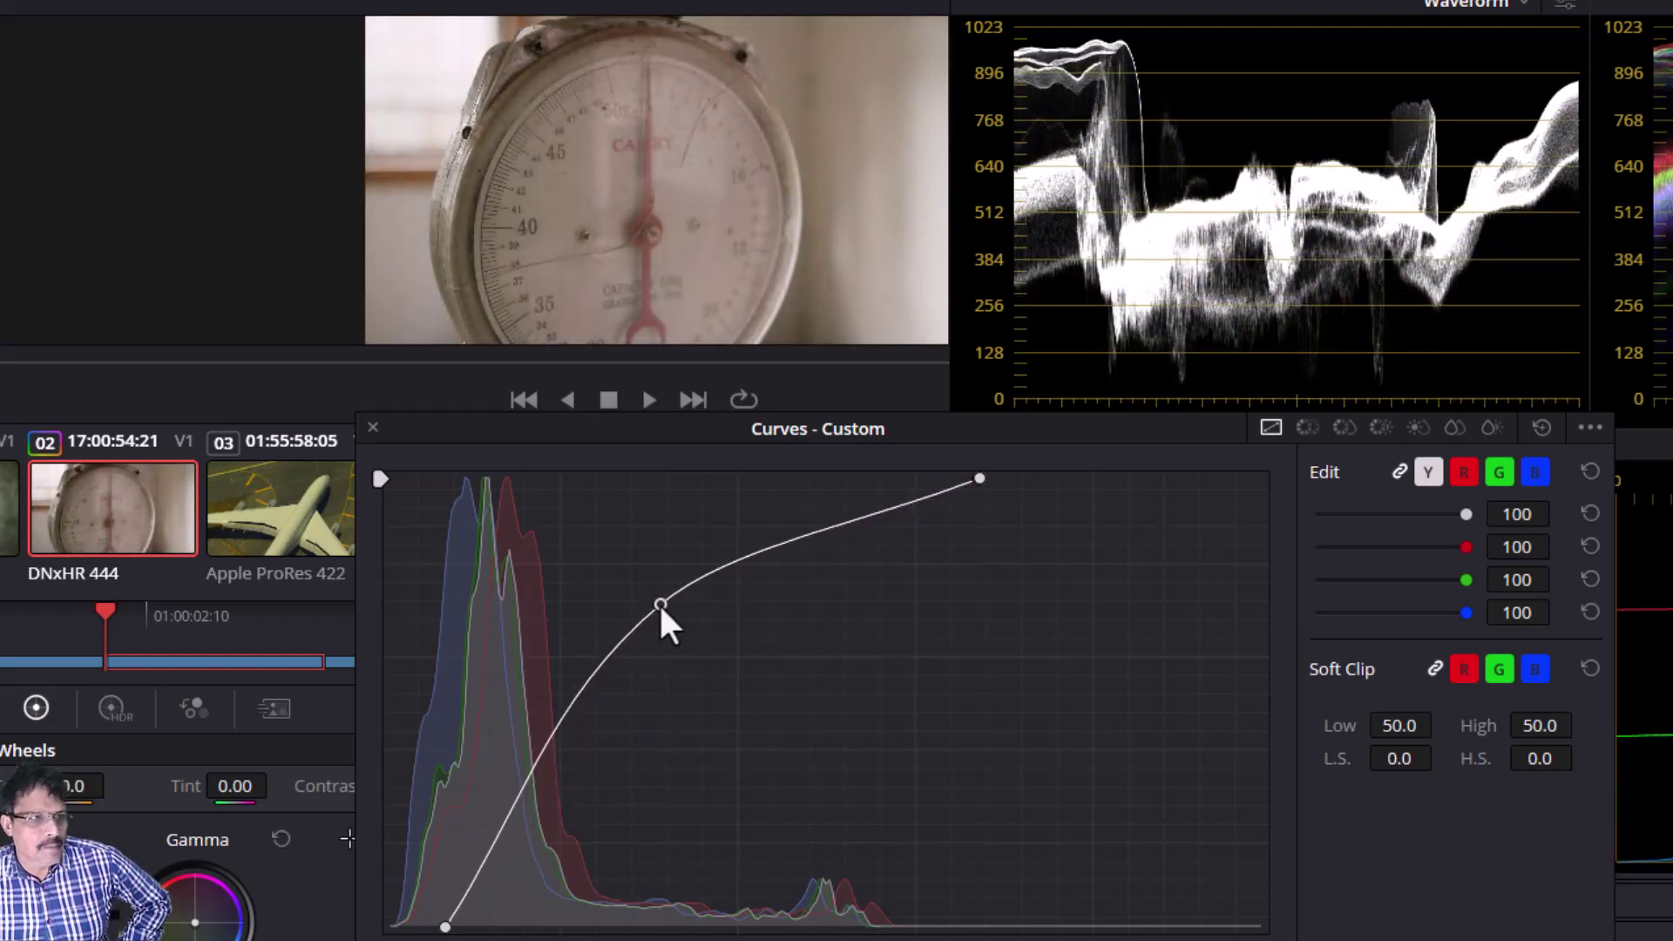
{"action": "left_click_drag", "start_coordinate": [658, 605], "coordinate": [727, 667]}
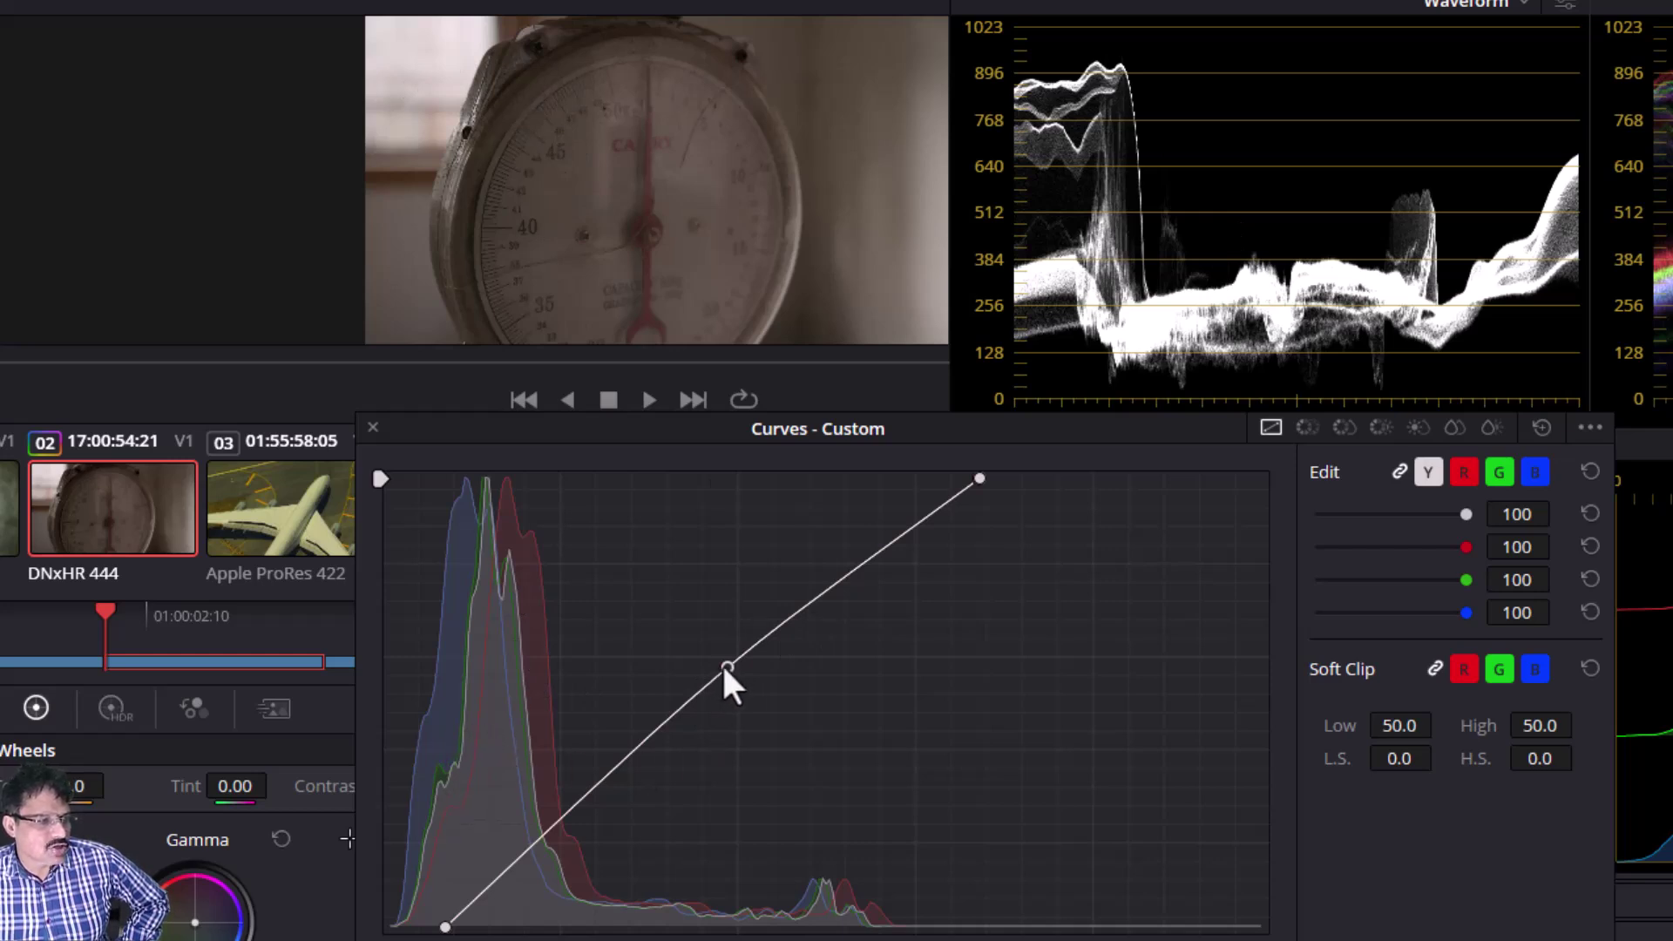
{"action": "left_click_drag", "start_coordinate": [725, 667], "coordinate": [589, 761]}
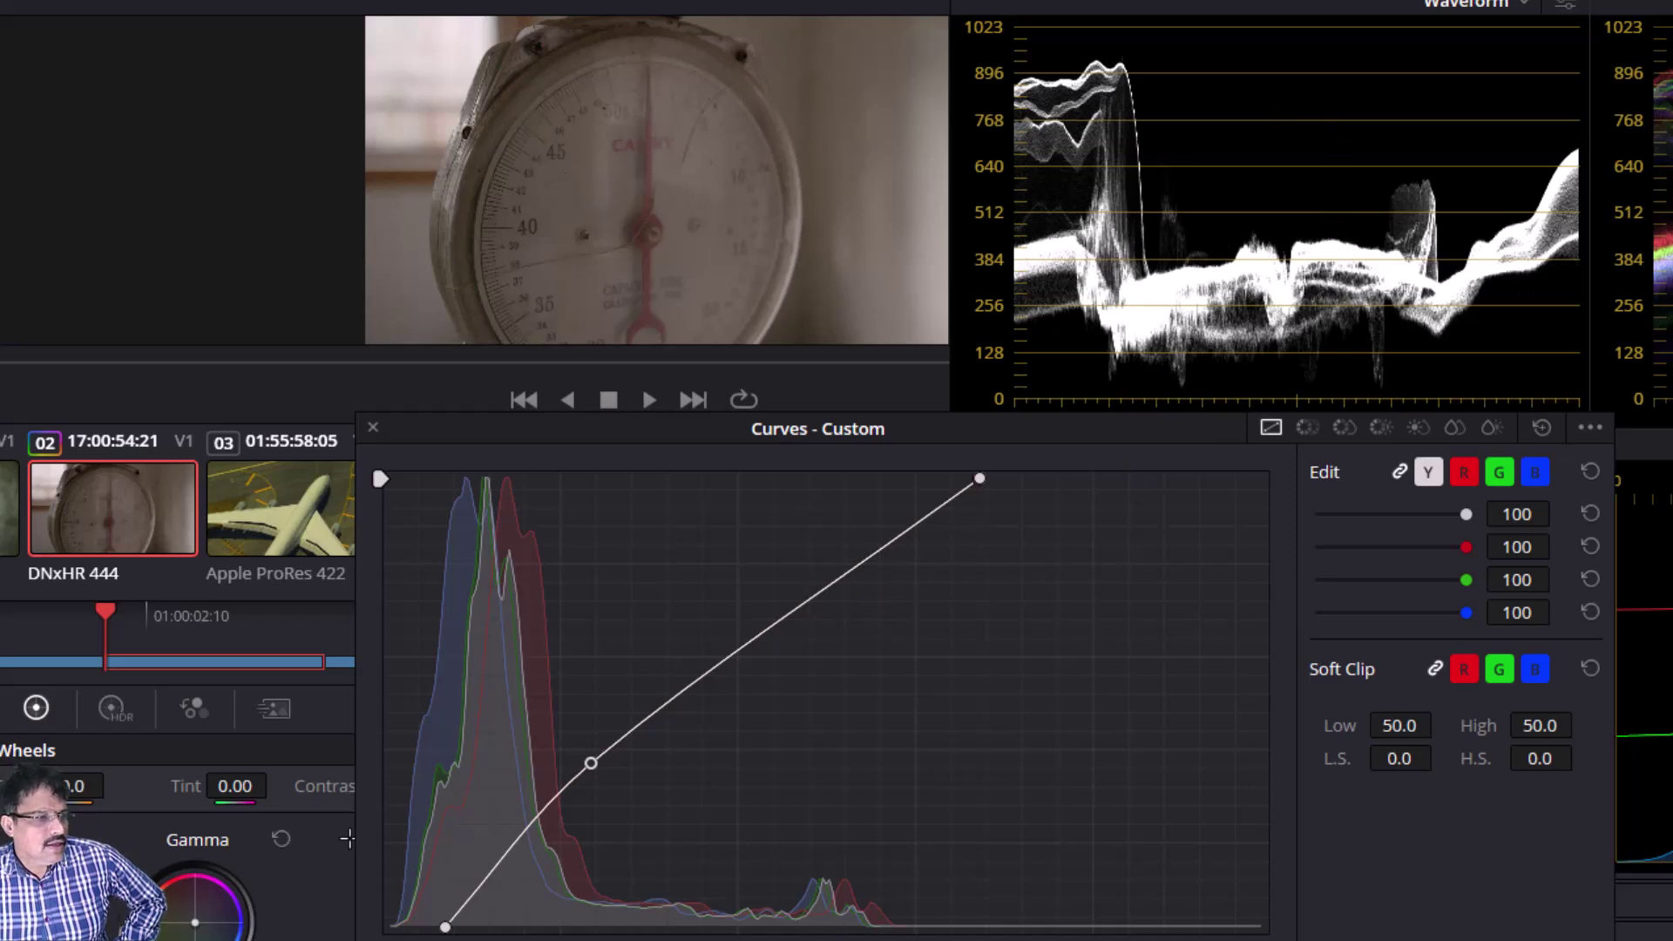
Step: Turn on the picker's RGB value read-out in the viewer
{"action": "right_click", "coordinate": [742, 149]}
{"action": "left_click", "coordinate": [813, 382]}
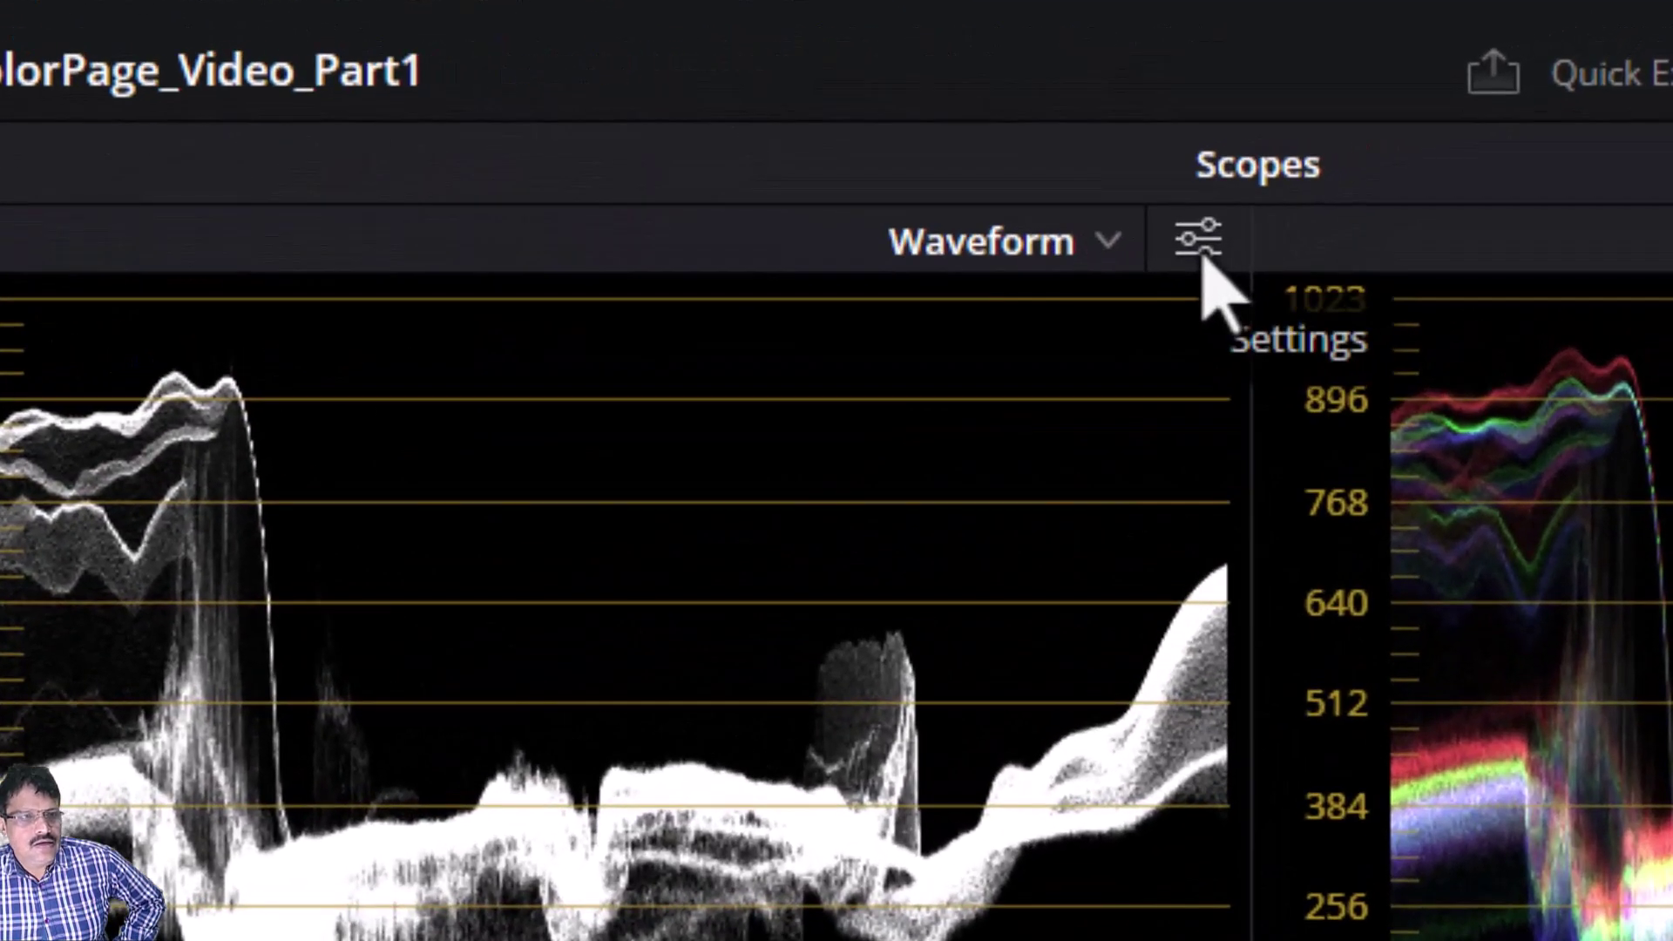
Step: Switch the luma waveform to a colorized RGB display with the red, green and blue channels enabled
{"action": "left_click", "coordinate": [1203, 256]}
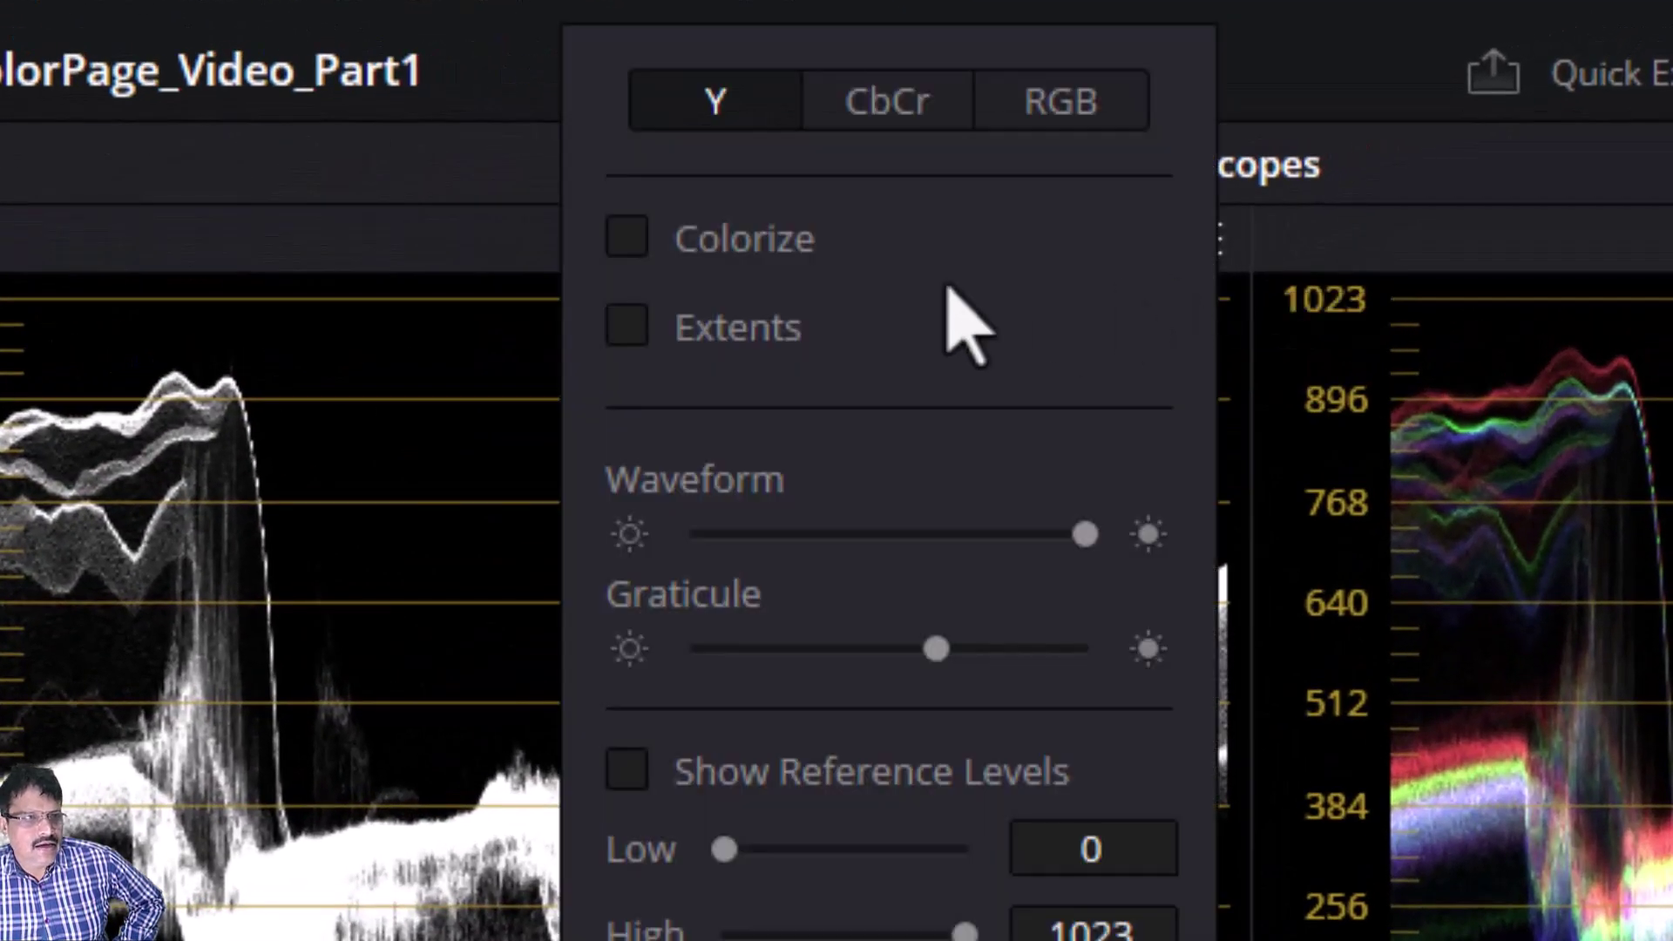
{"action": "left_click", "coordinate": [1039, 111]}
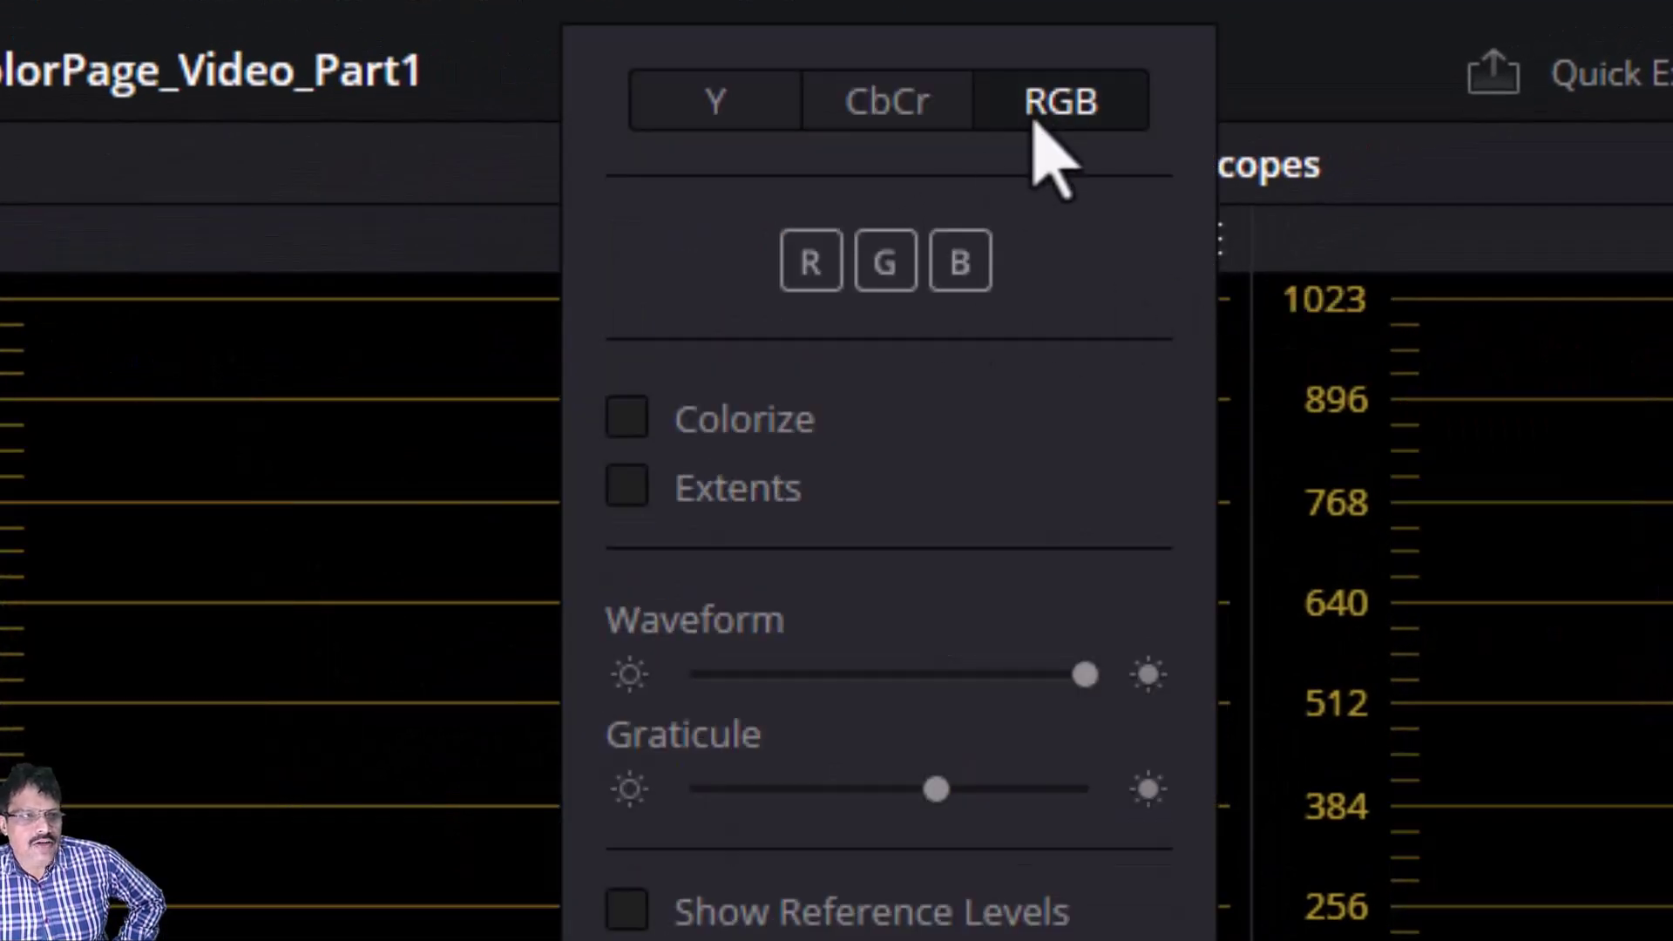
{"action": "left_click", "coordinate": [626, 420]}
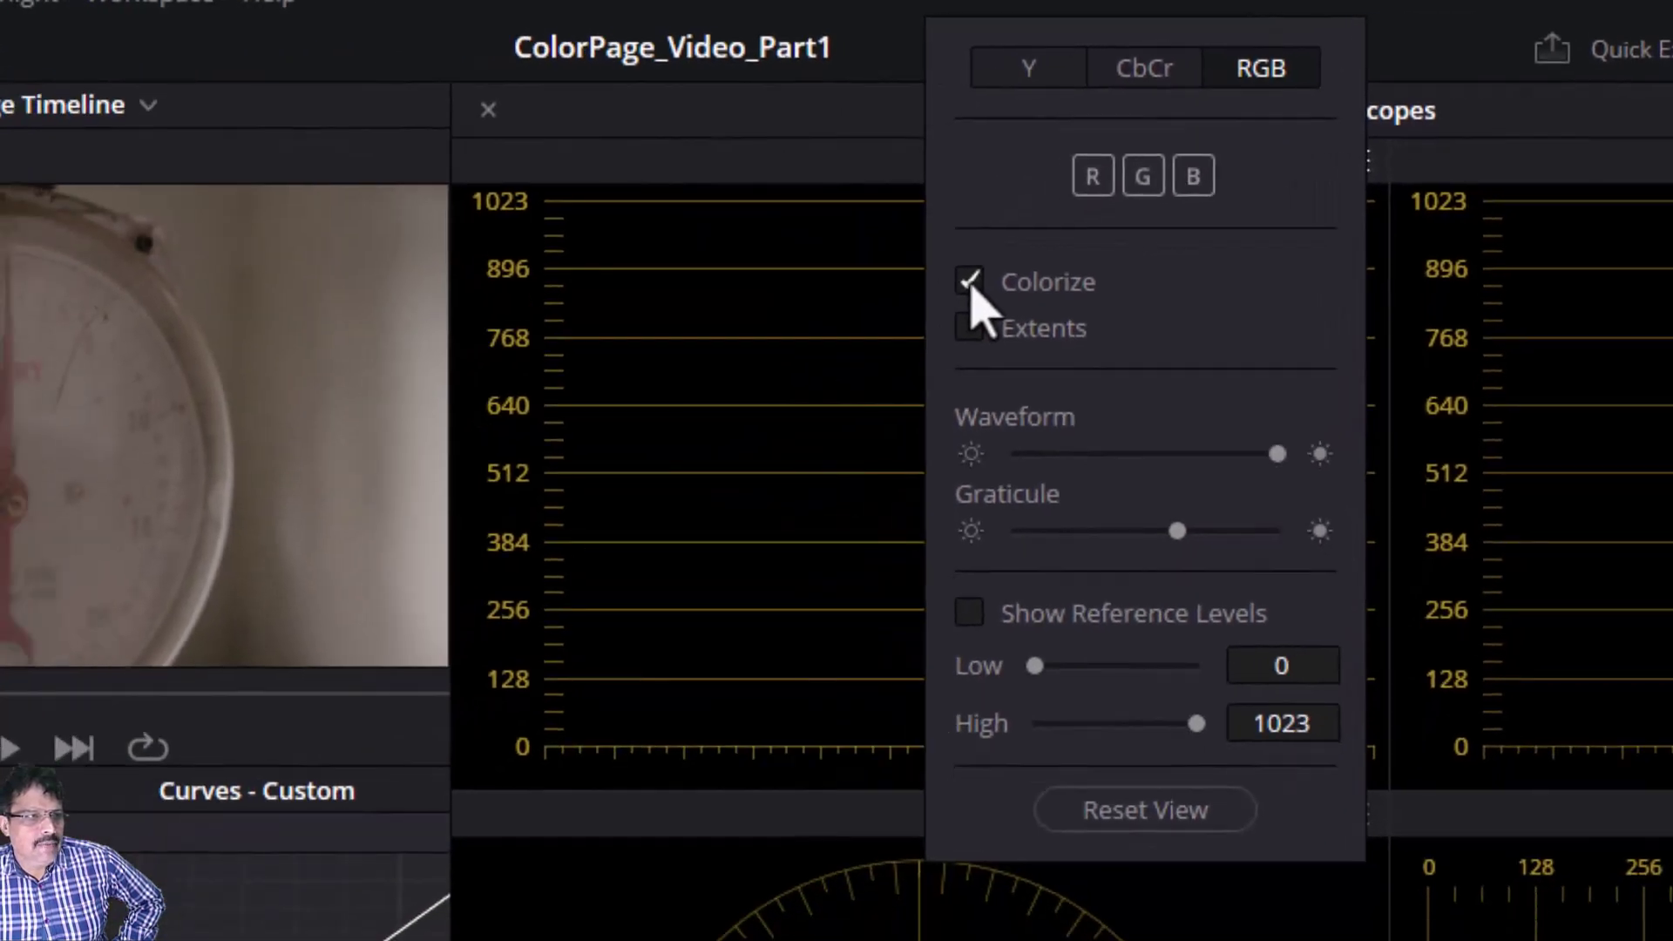
{"action": "left_click", "coordinate": [1046, 71]}
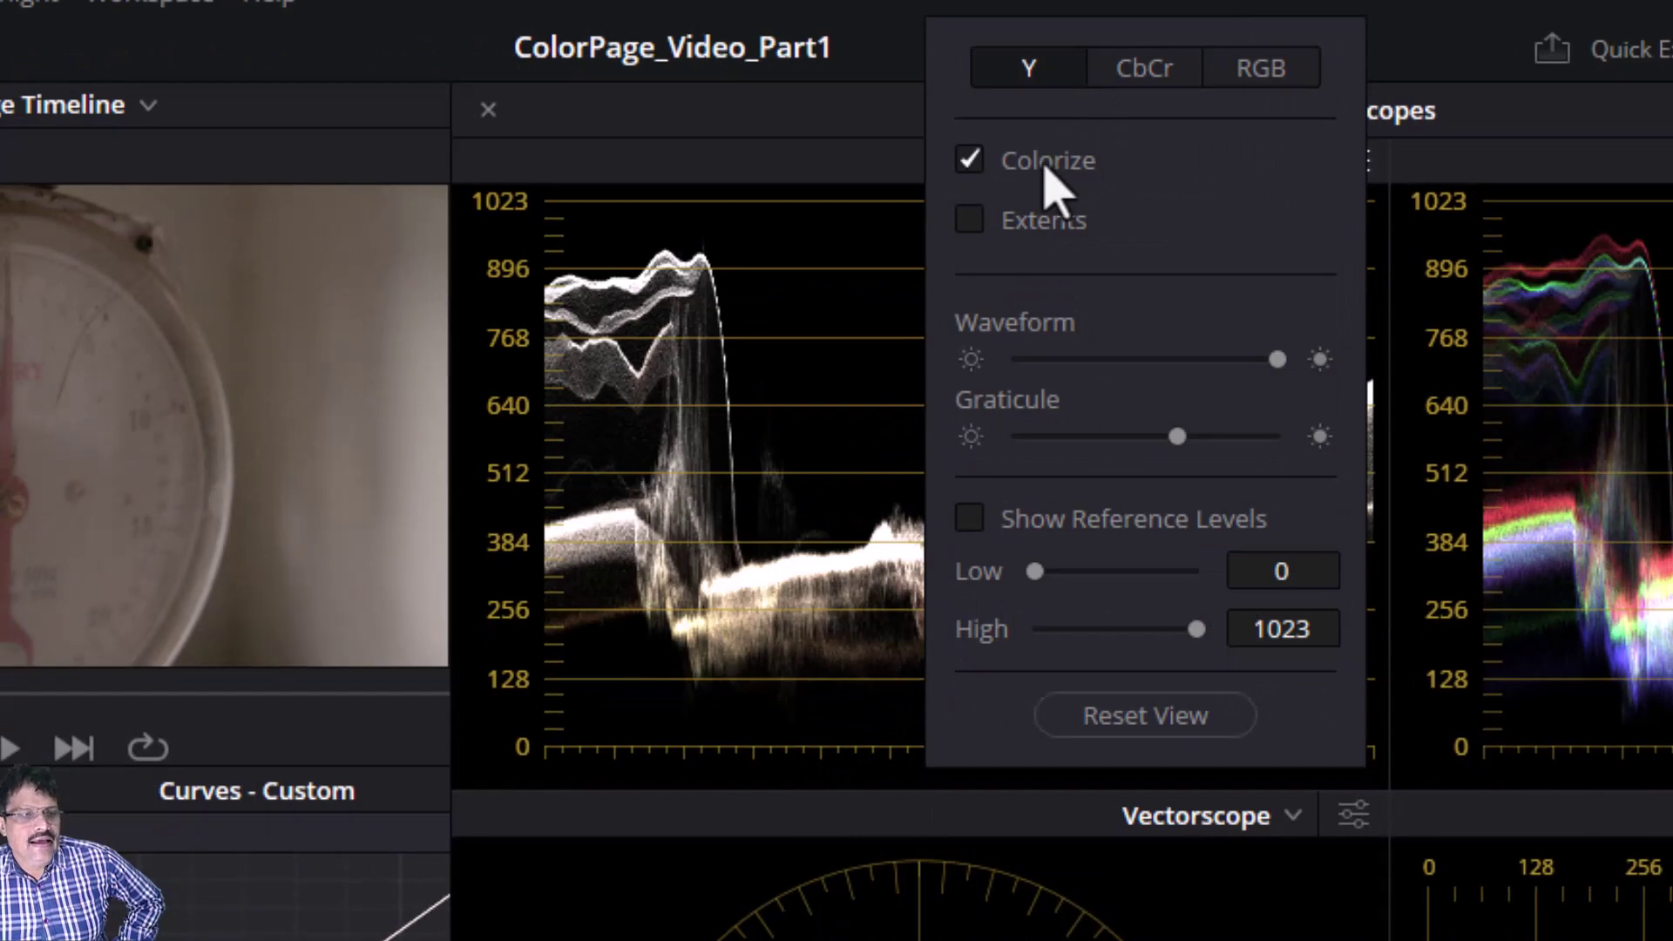
{"action": "left_click", "coordinate": [1257, 70]}
{"action": "left_click_drag", "start_coordinate": [1132, 34], "coordinate": [1467, 285]}
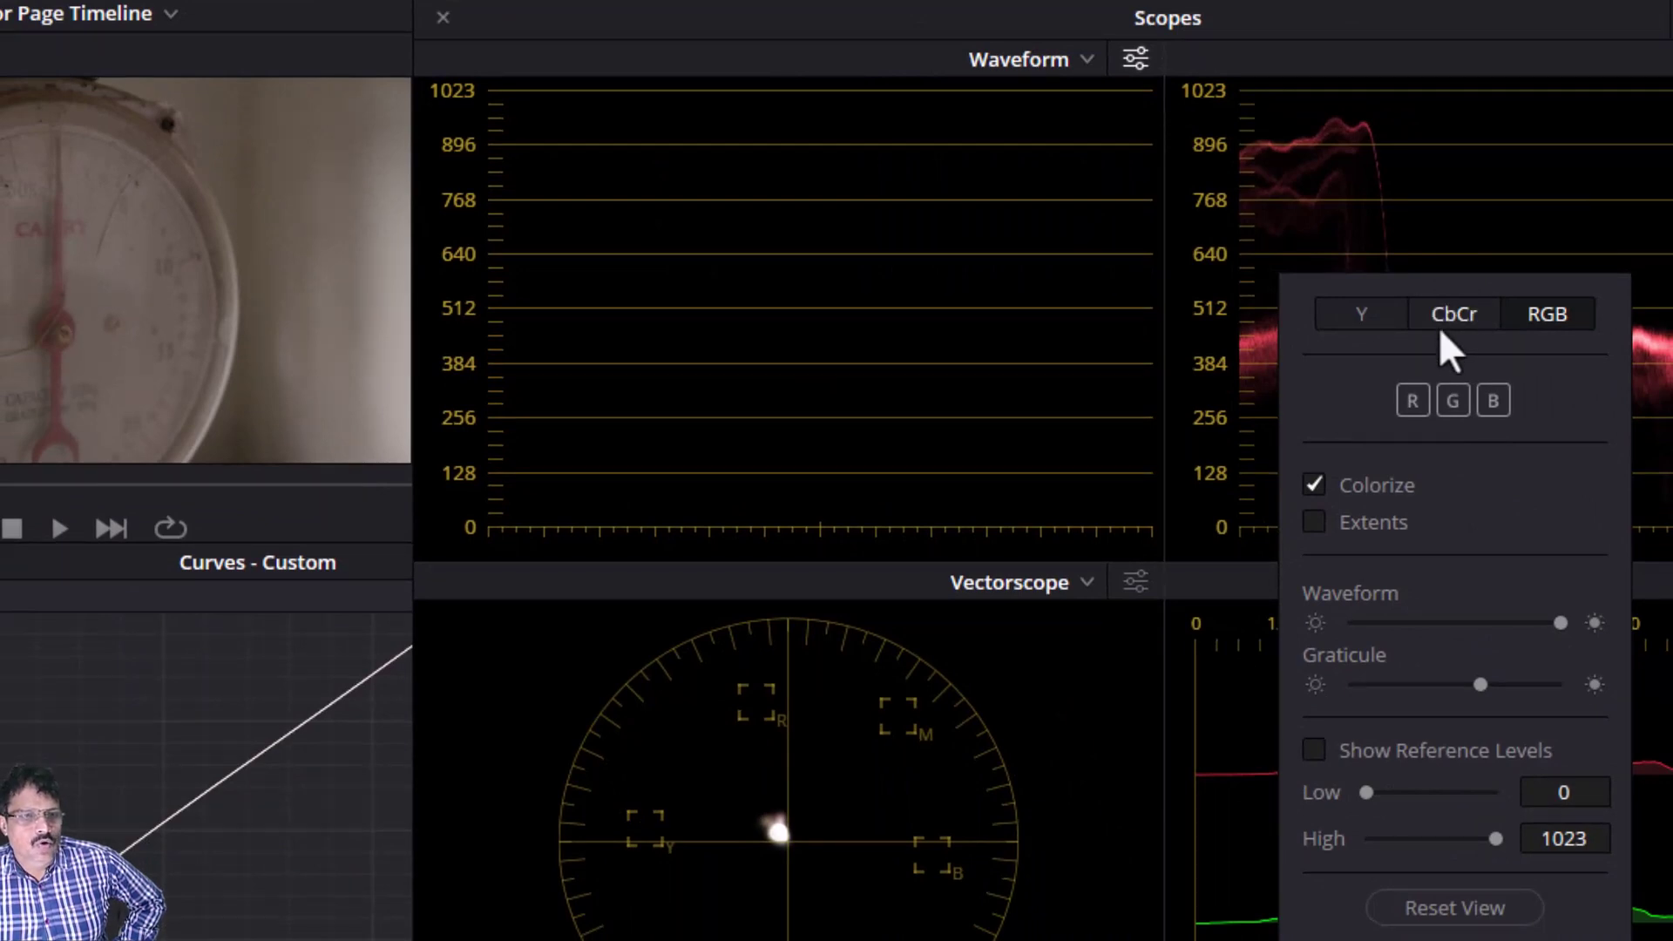
{"action": "left_click", "coordinate": [1412, 400]}
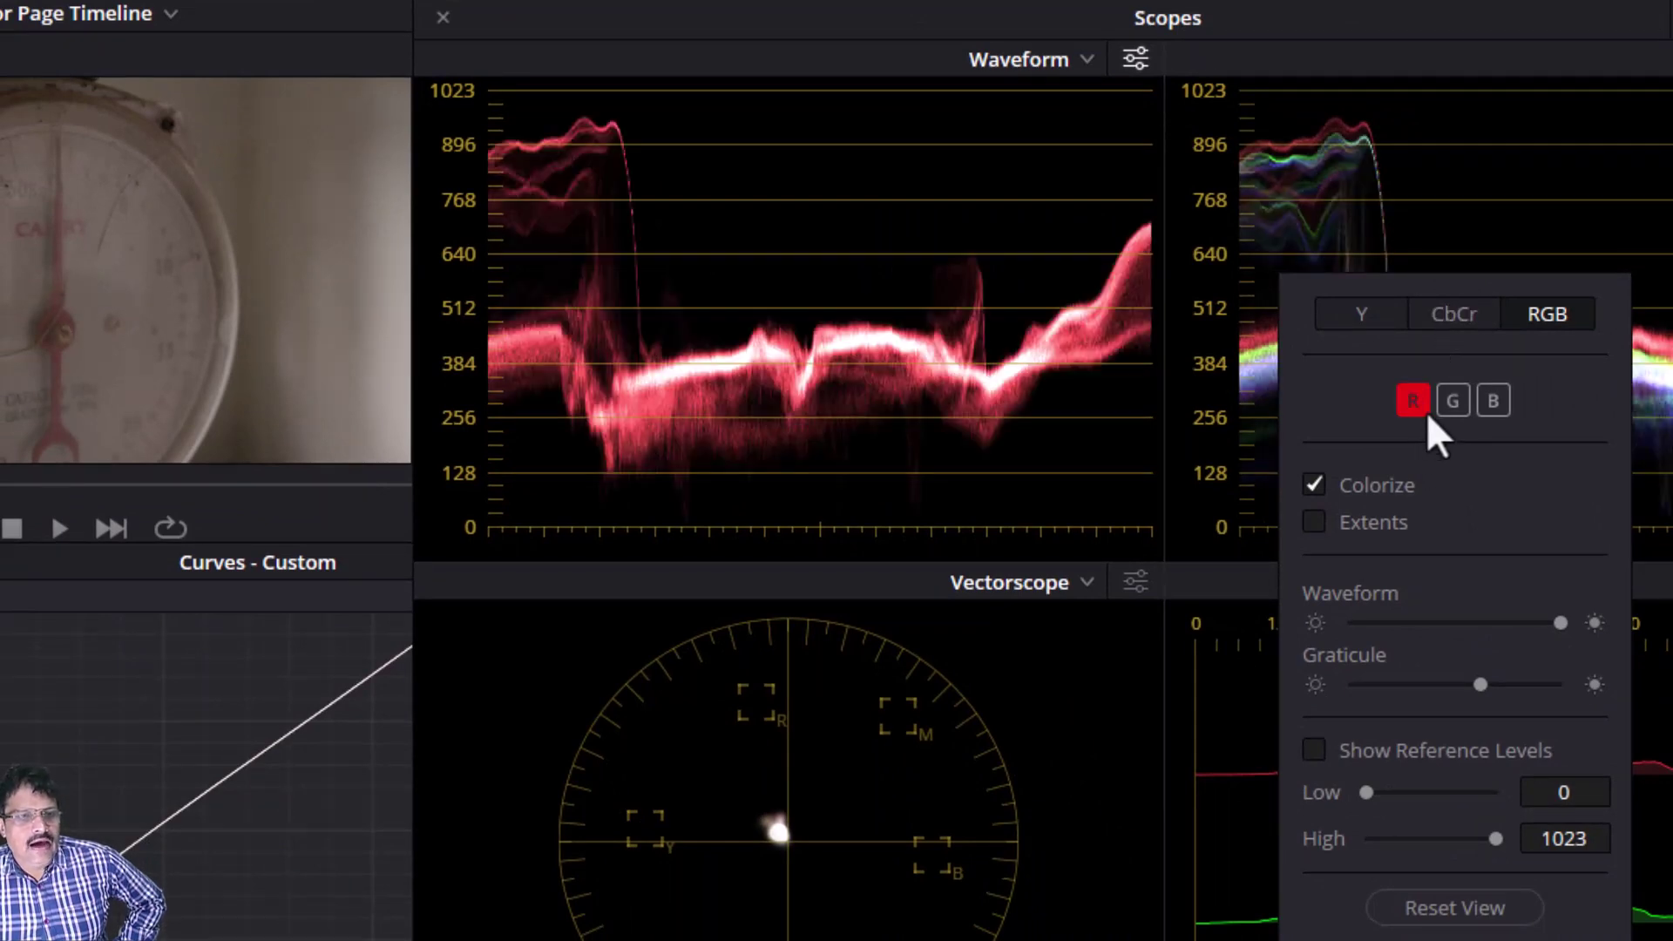
{"action": "left_click", "coordinate": [1488, 403]}
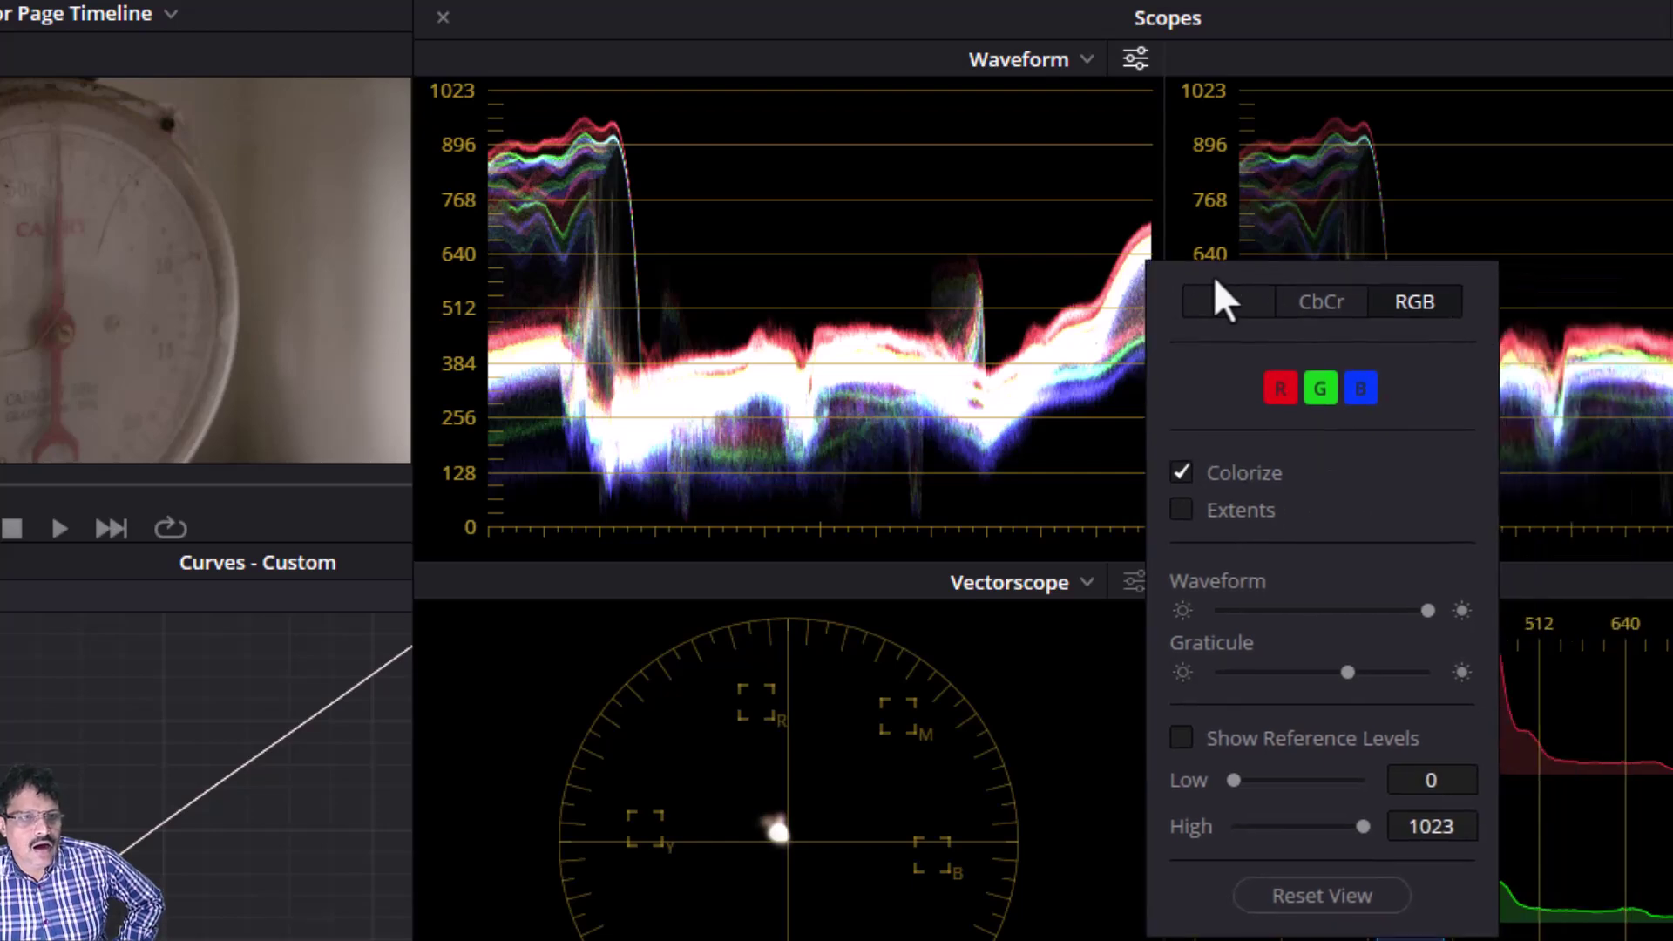
{"action": "left_click", "coordinate": [950, 253]}
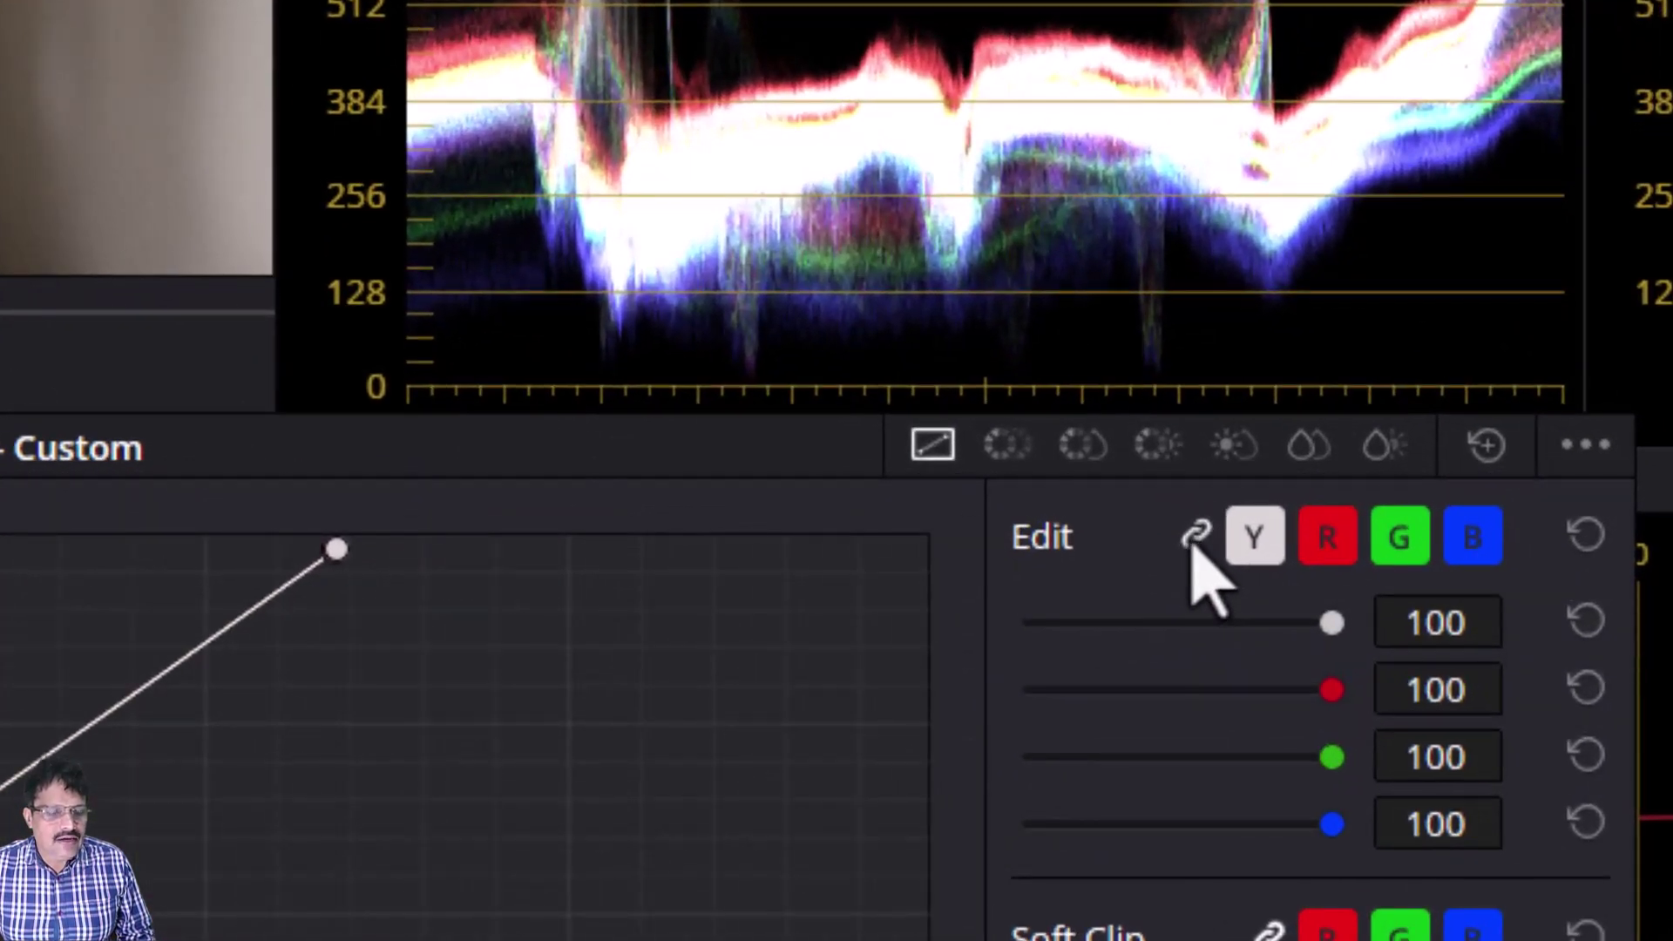
Step: Unlink the custom curve channels and shift the red curve's shadow point slightly toward higher input to reduce the red cast
{"action": "left_click", "coordinate": [1196, 536]}
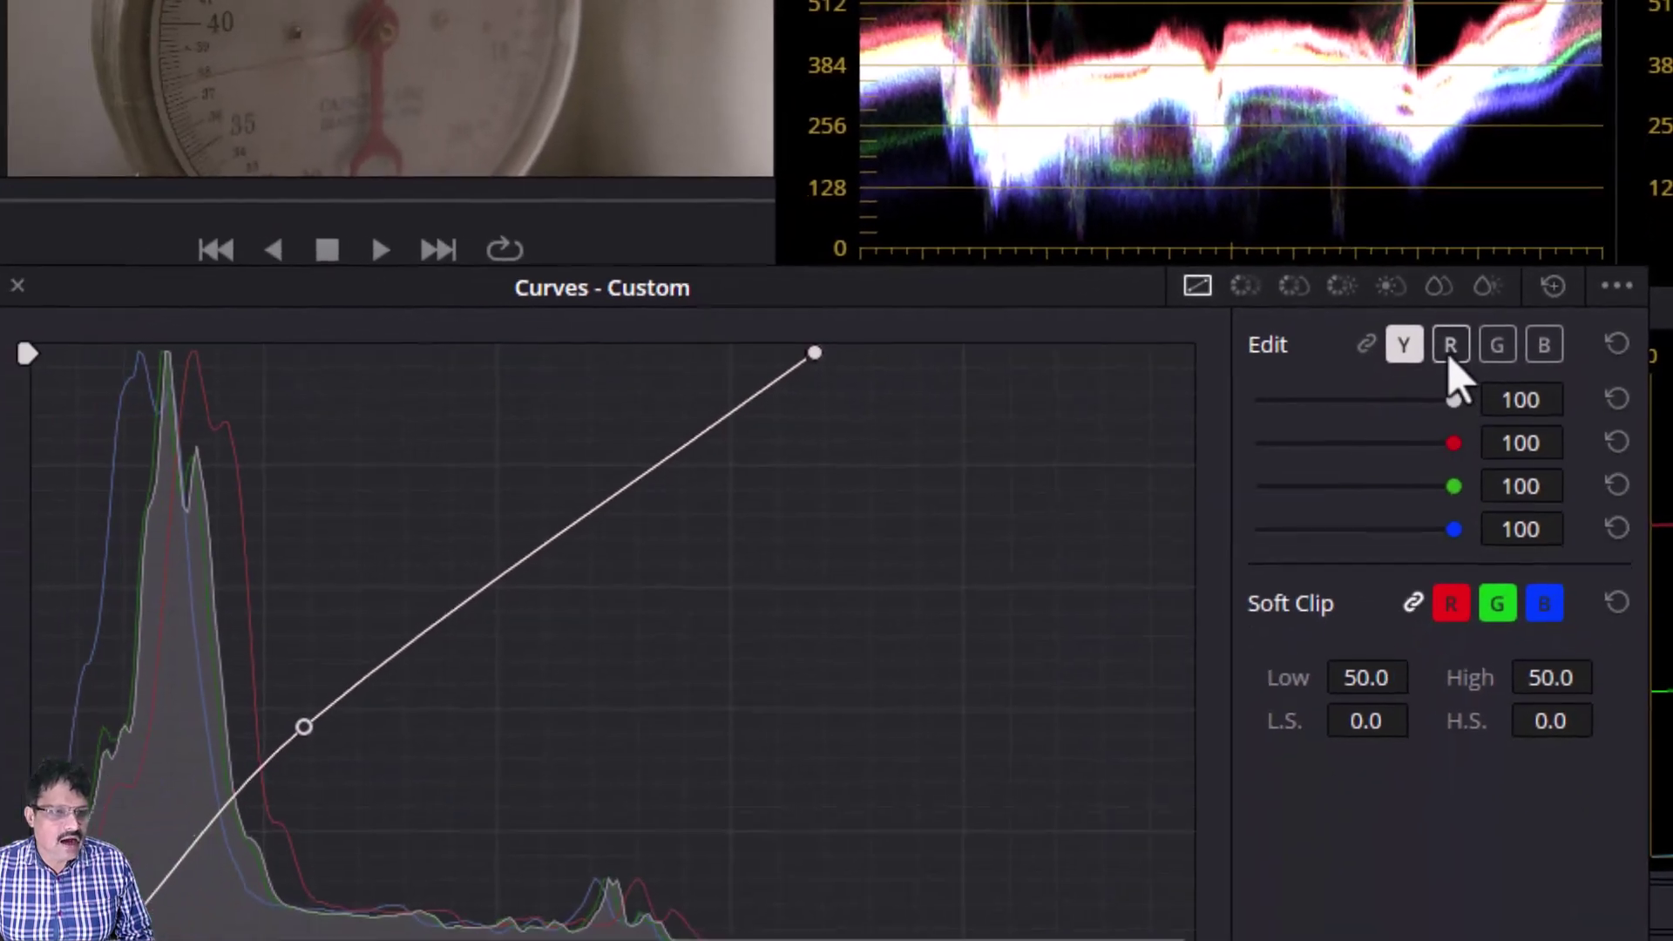
{"action": "left_click", "coordinate": [1327, 536]}
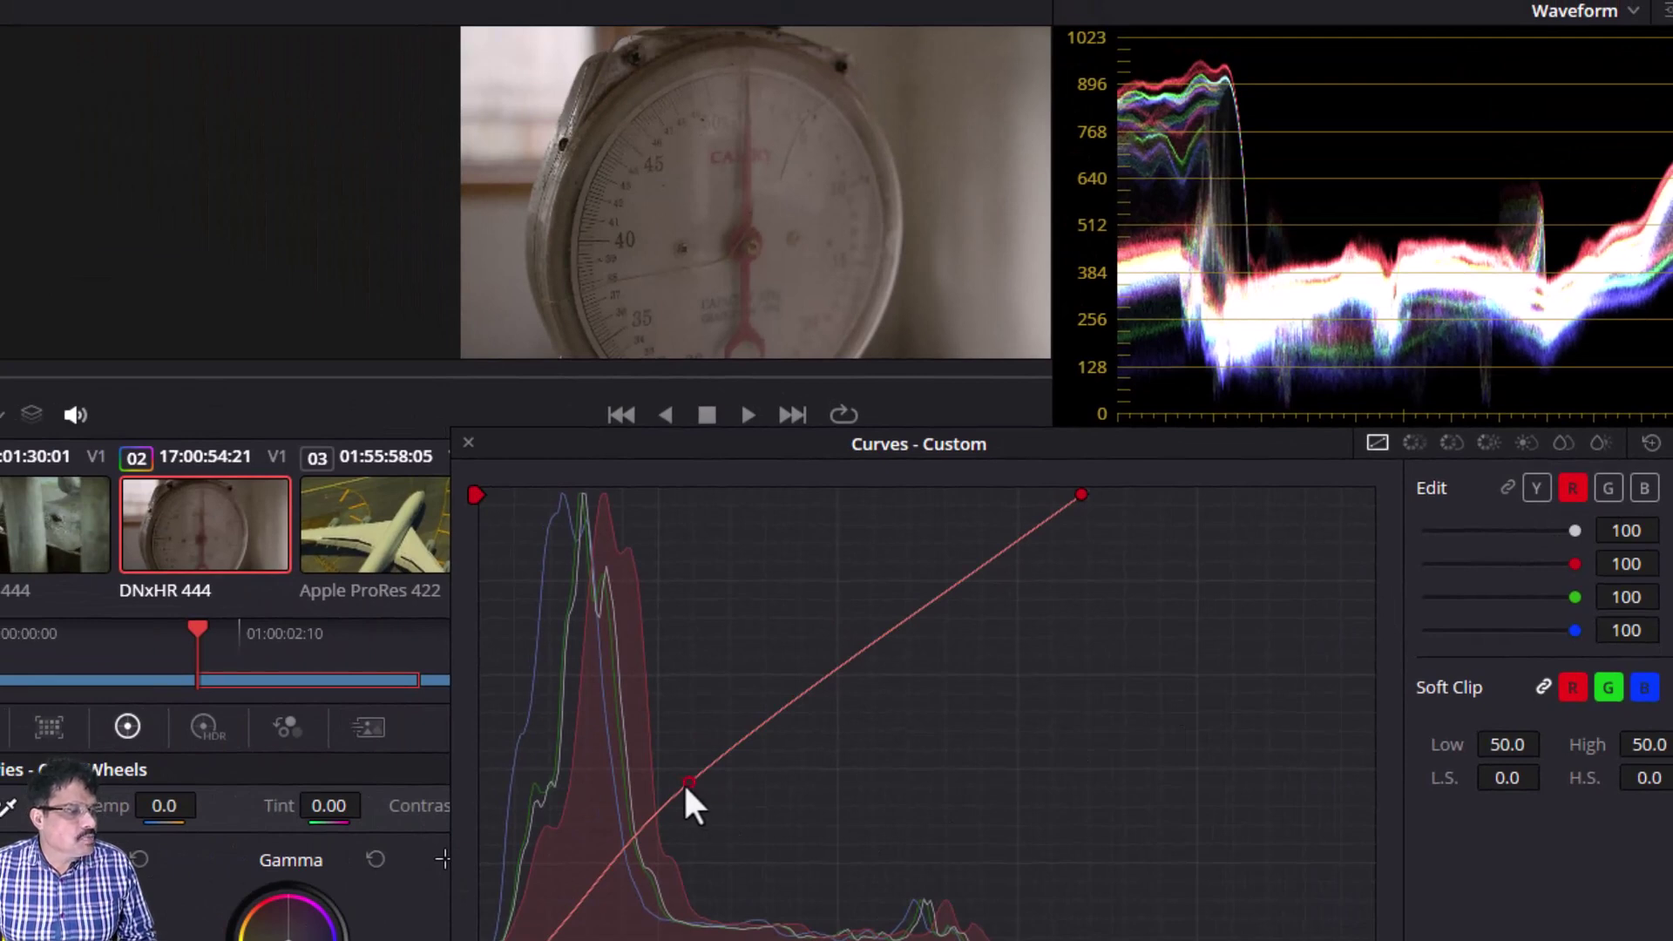
{"action": "left_click_drag", "start_coordinate": [683, 781], "coordinate": [695, 800]}
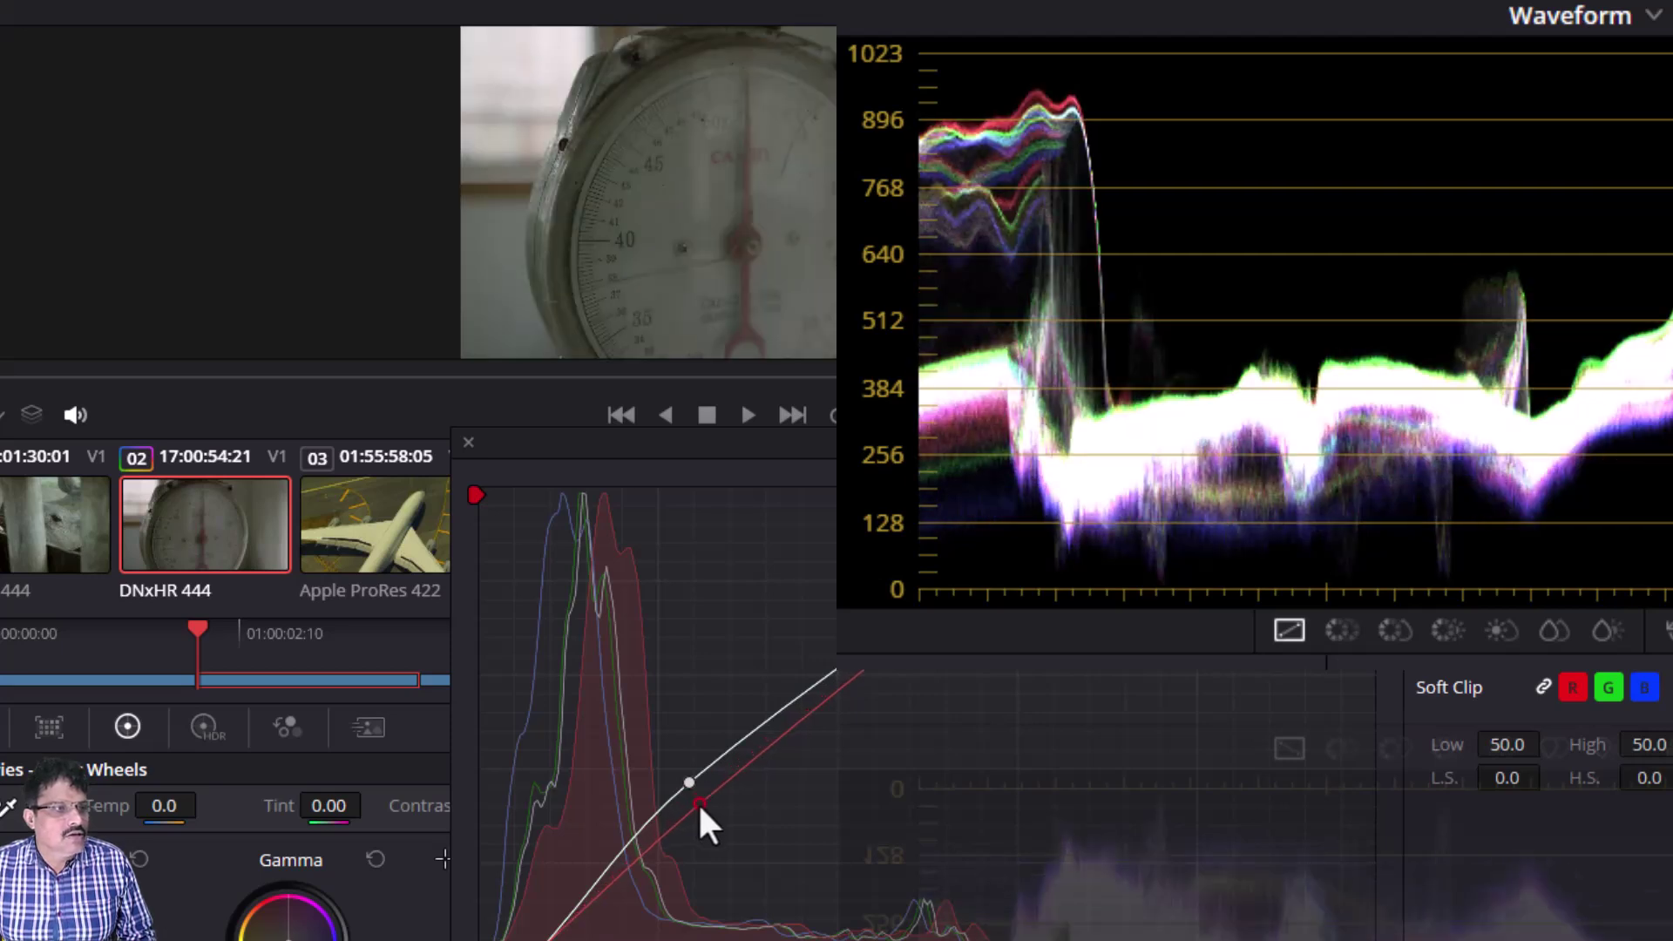
{"action": "left_click_drag", "start_coordinate": [697, 802], "coordinate": [693, 795]}
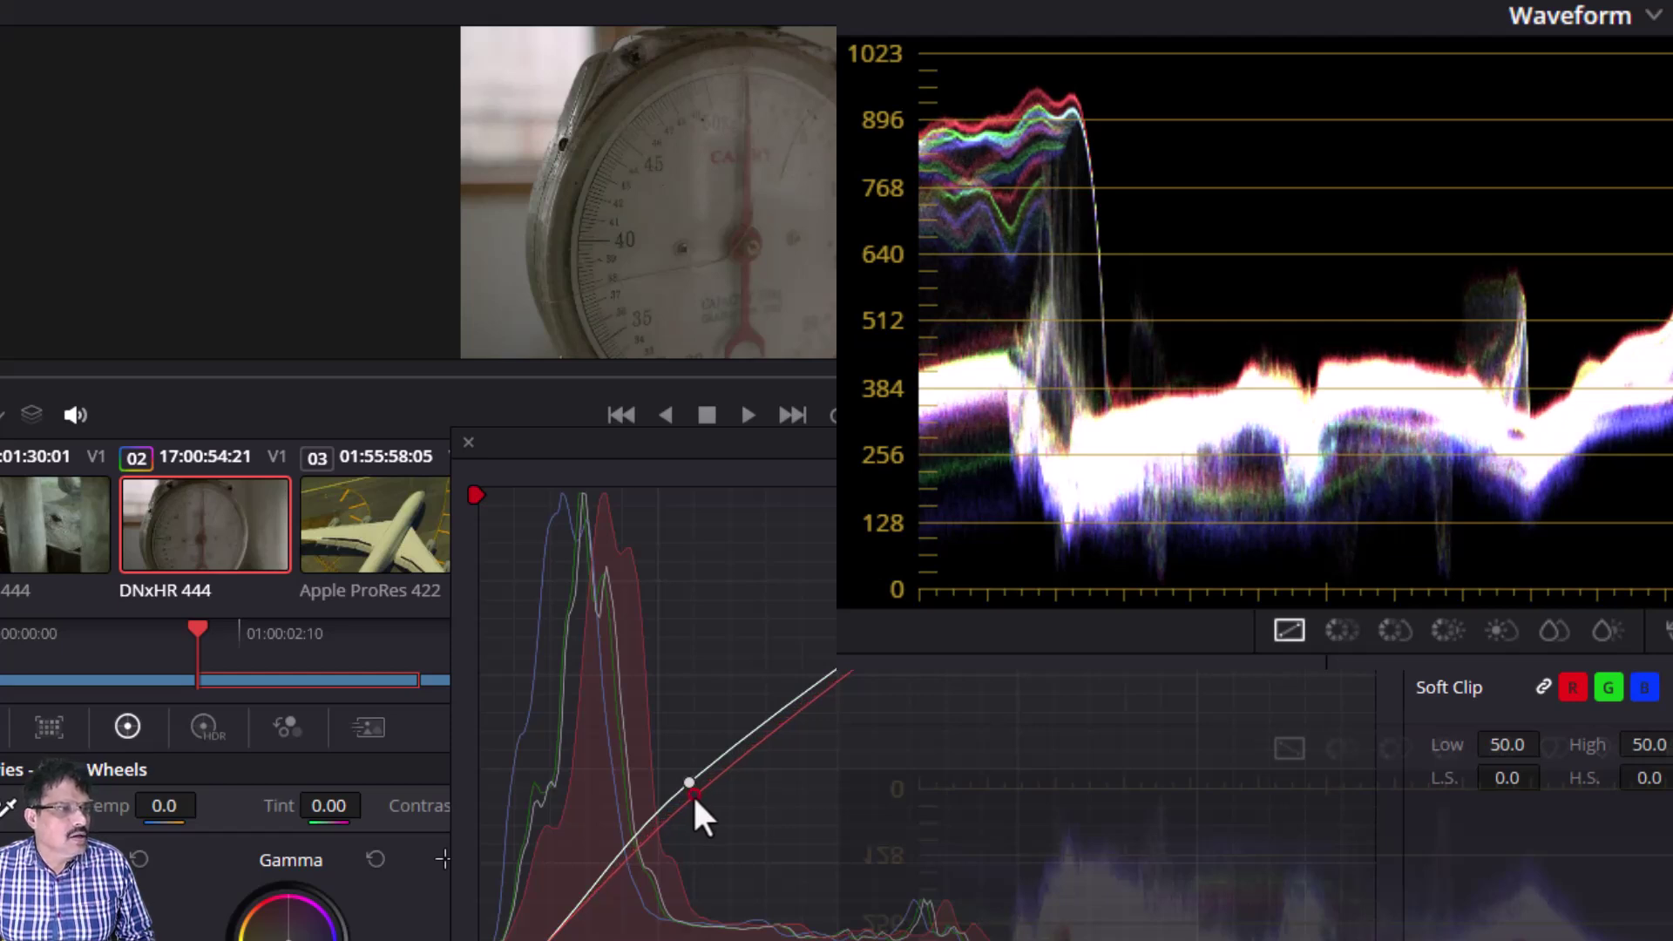
{"action": "left_click_drag", "start_coordinate": [693, 793], "coordinate": [710, 781]}
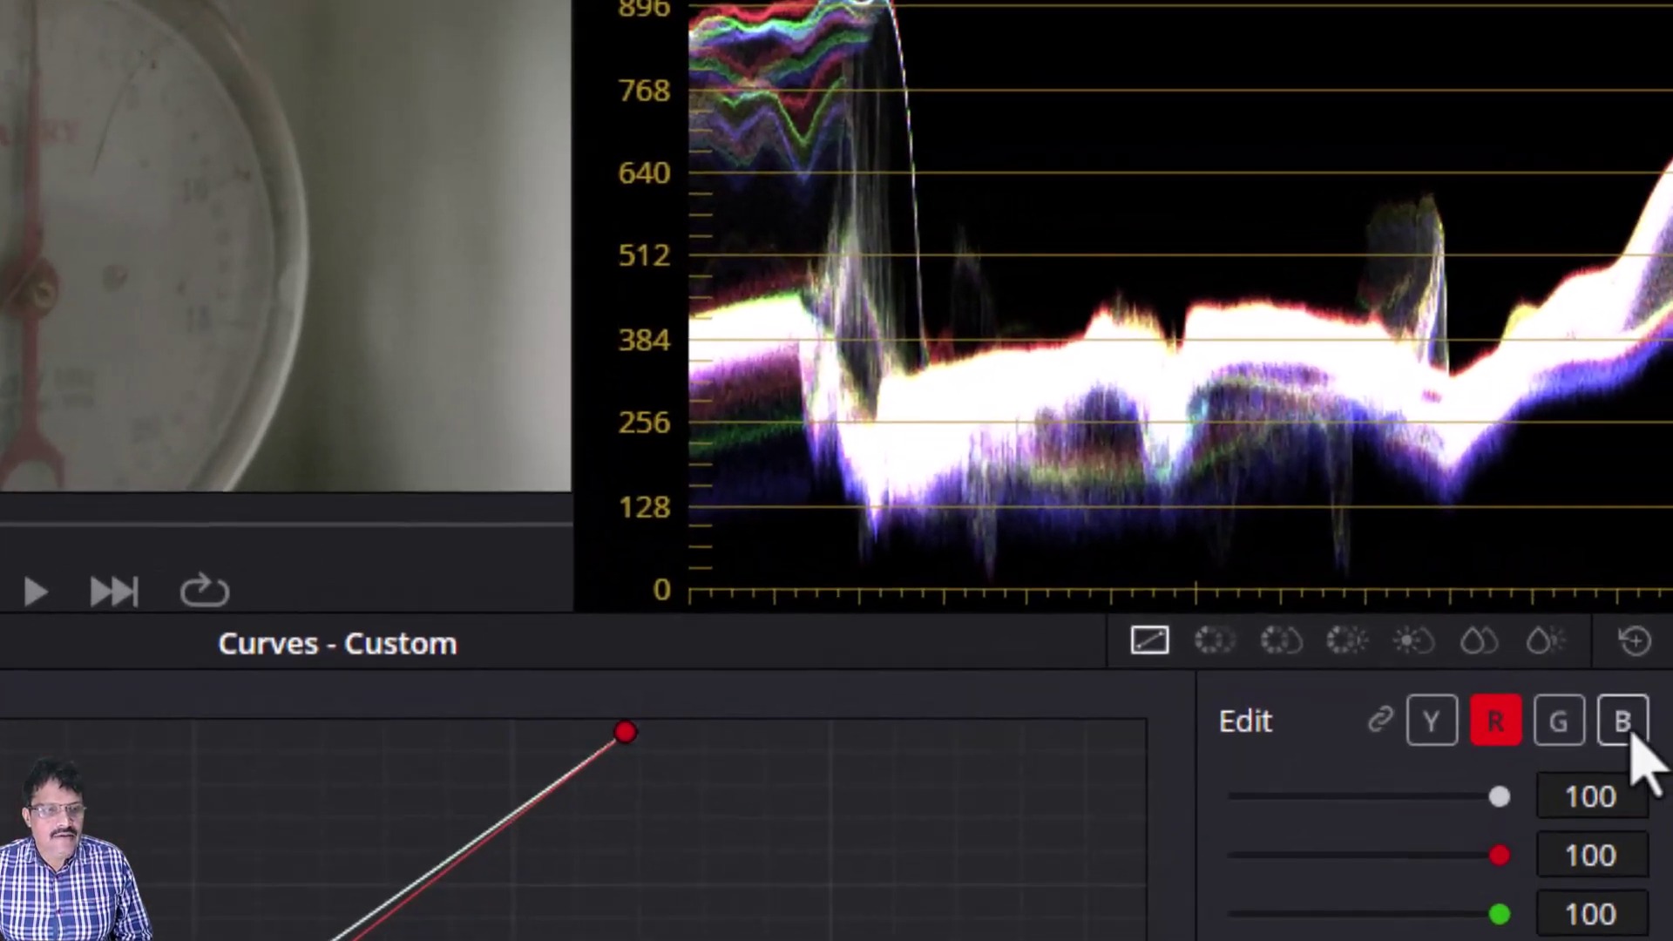
Step: Raise the blue curve's shadow point slightly above the other channels and compare the clip with its grade bypassed and enabled
{"action": "left_click", "coordinate": [1644, 488]}
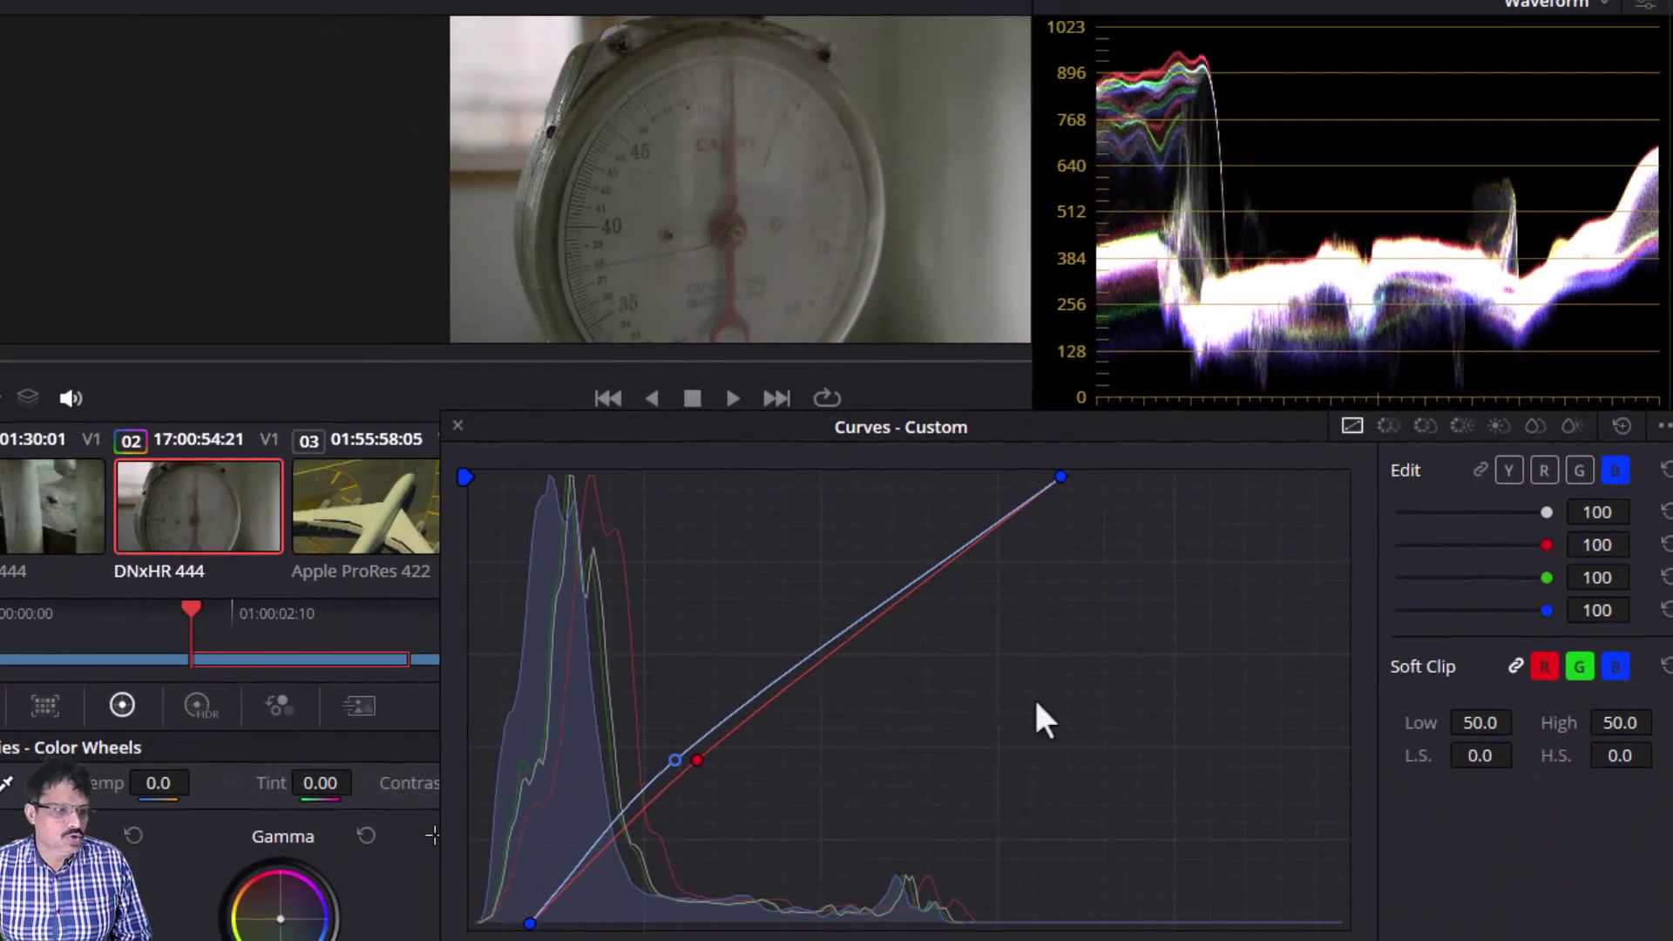
{"action": "left_click_drag", "start_coordinate": [675, 755], "coordinate": [666, 753]}
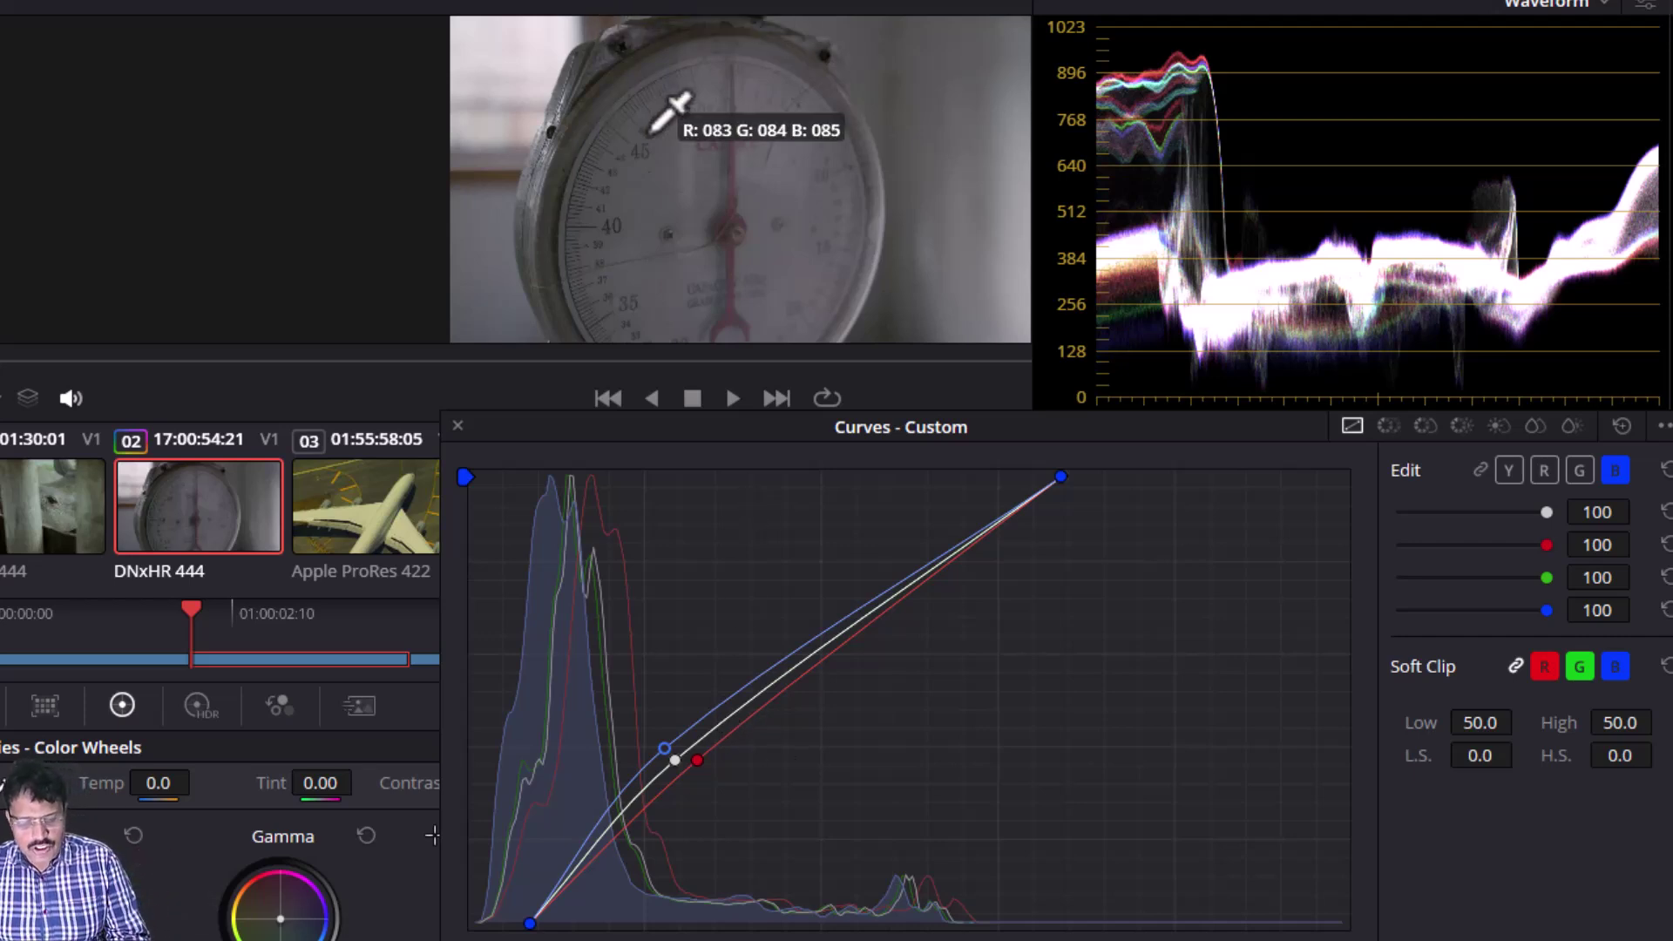
{"action": "key", "text": "shift+d"}
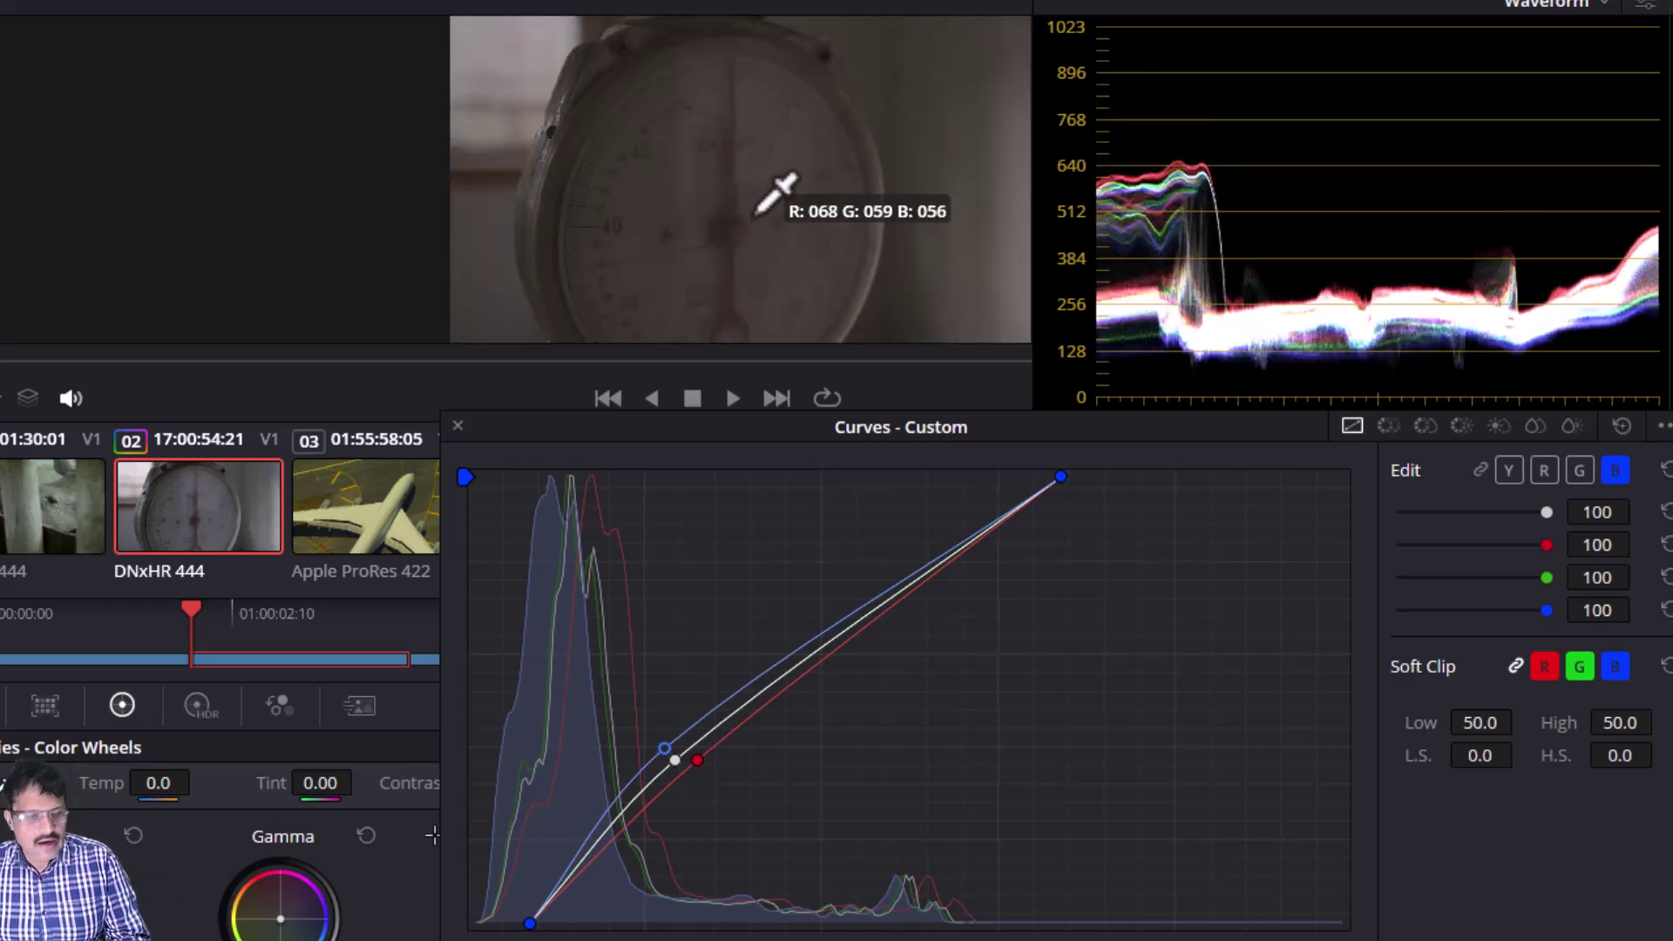
{"action": "key", "text": "shift+d"}
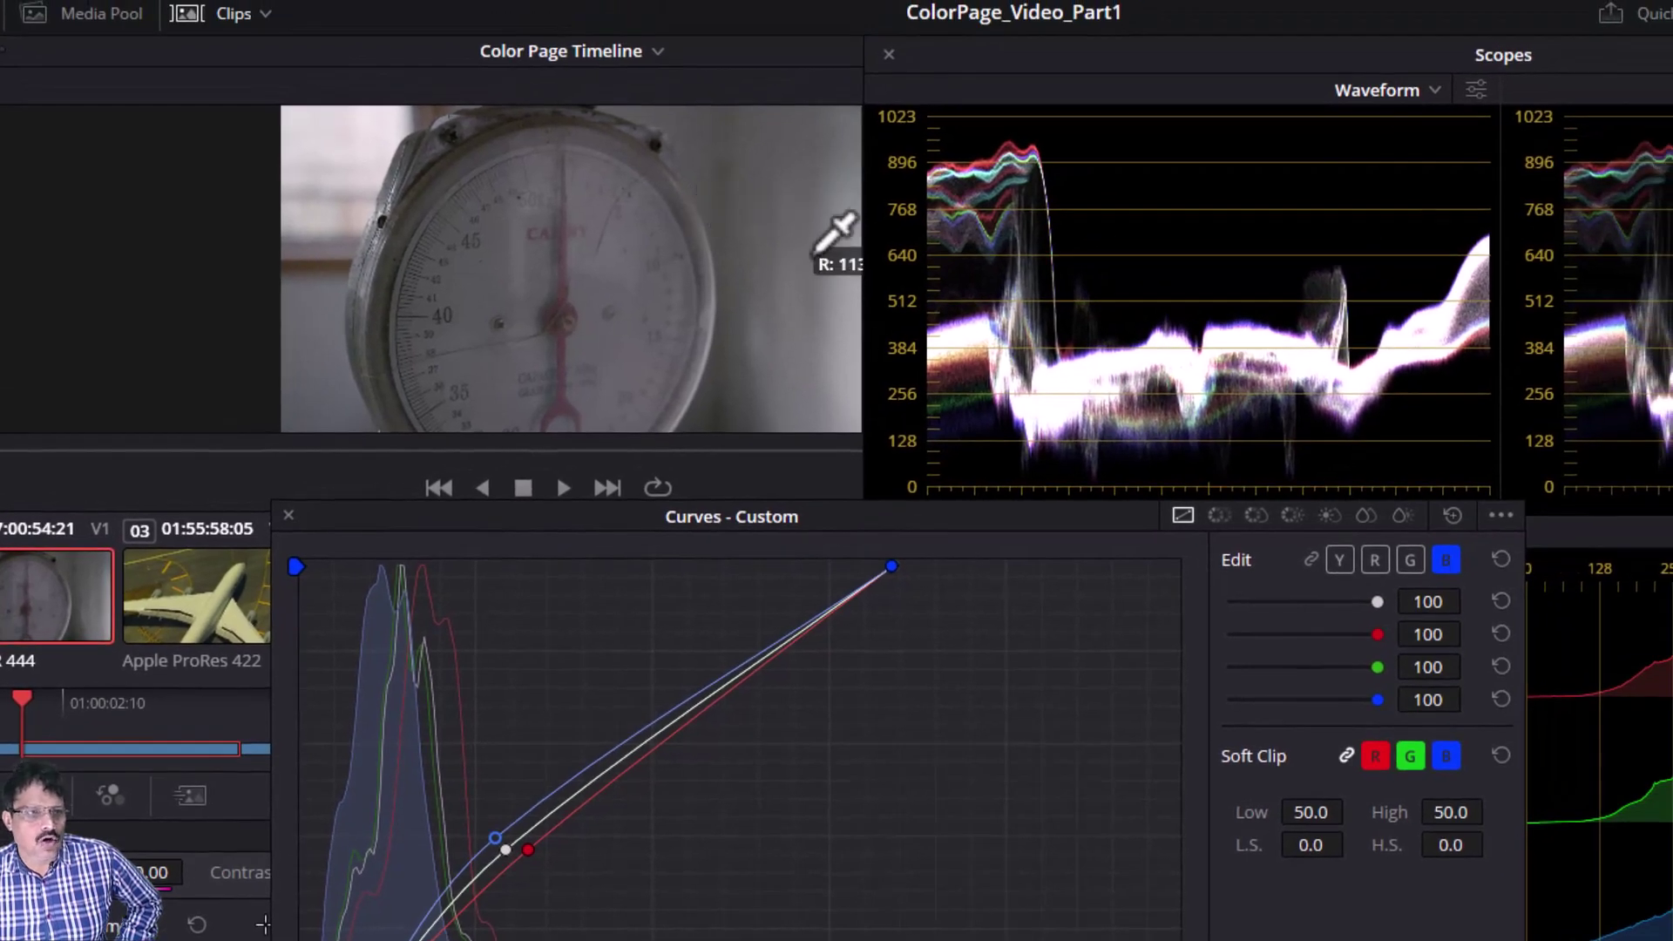
Step: Close the floating Scopes and Curves windows and label node 01 "Corrective"
{"action": "left_click", "coordinate": [889, 54]}
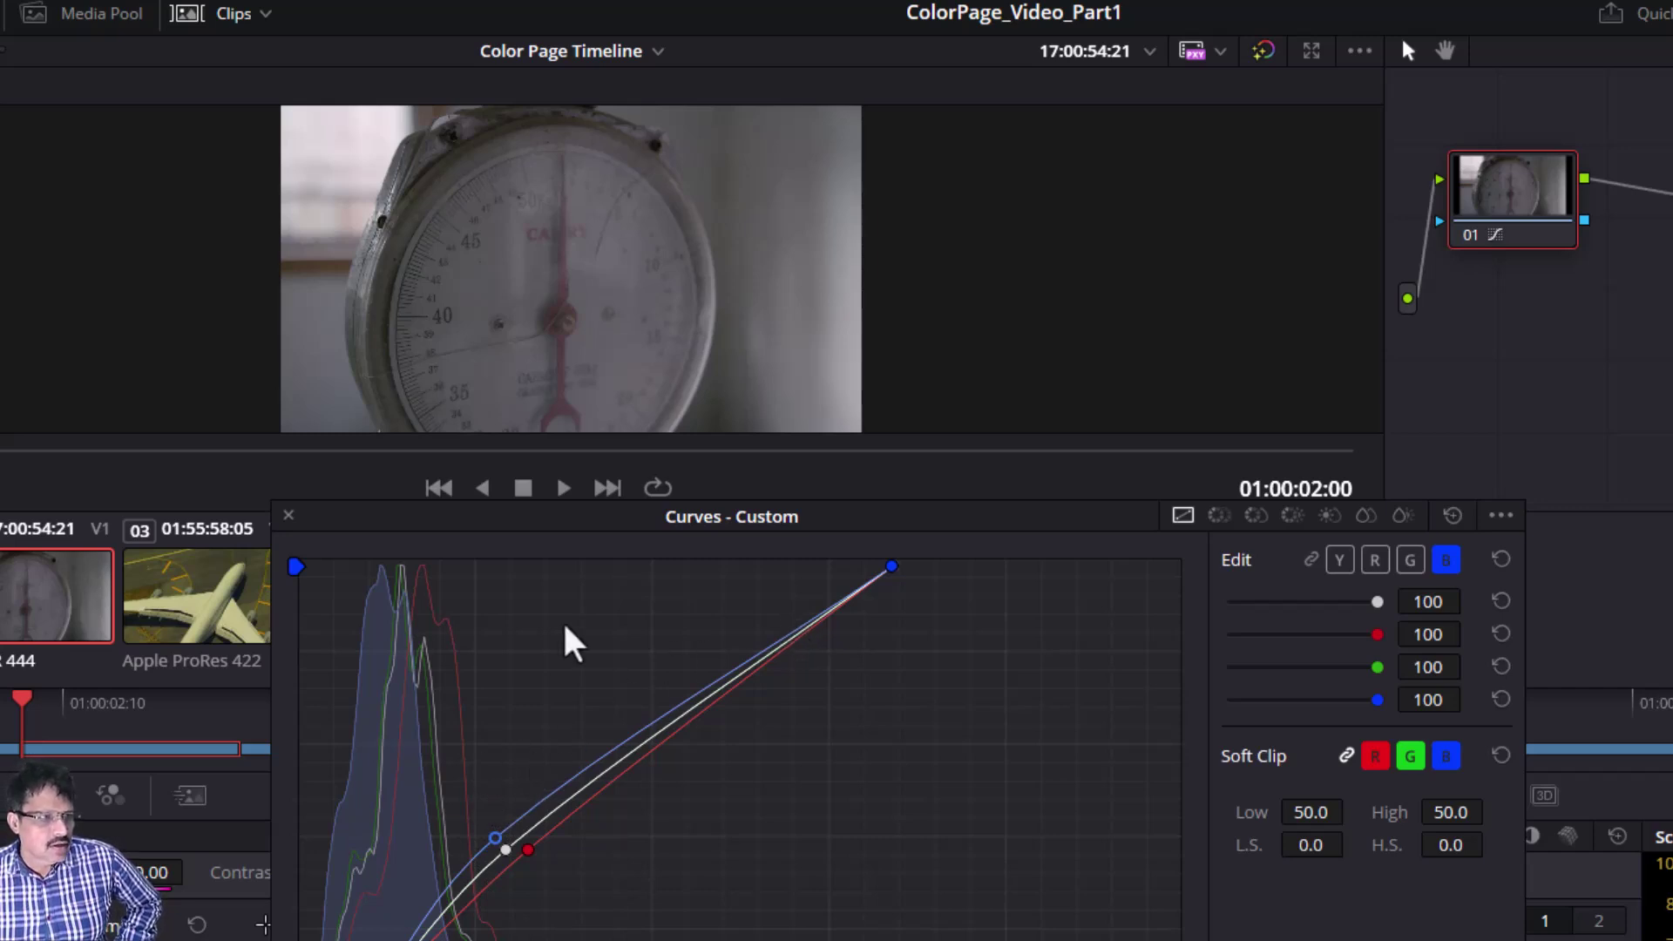
{"action": "left_click", "coordinate": [288, 516]}
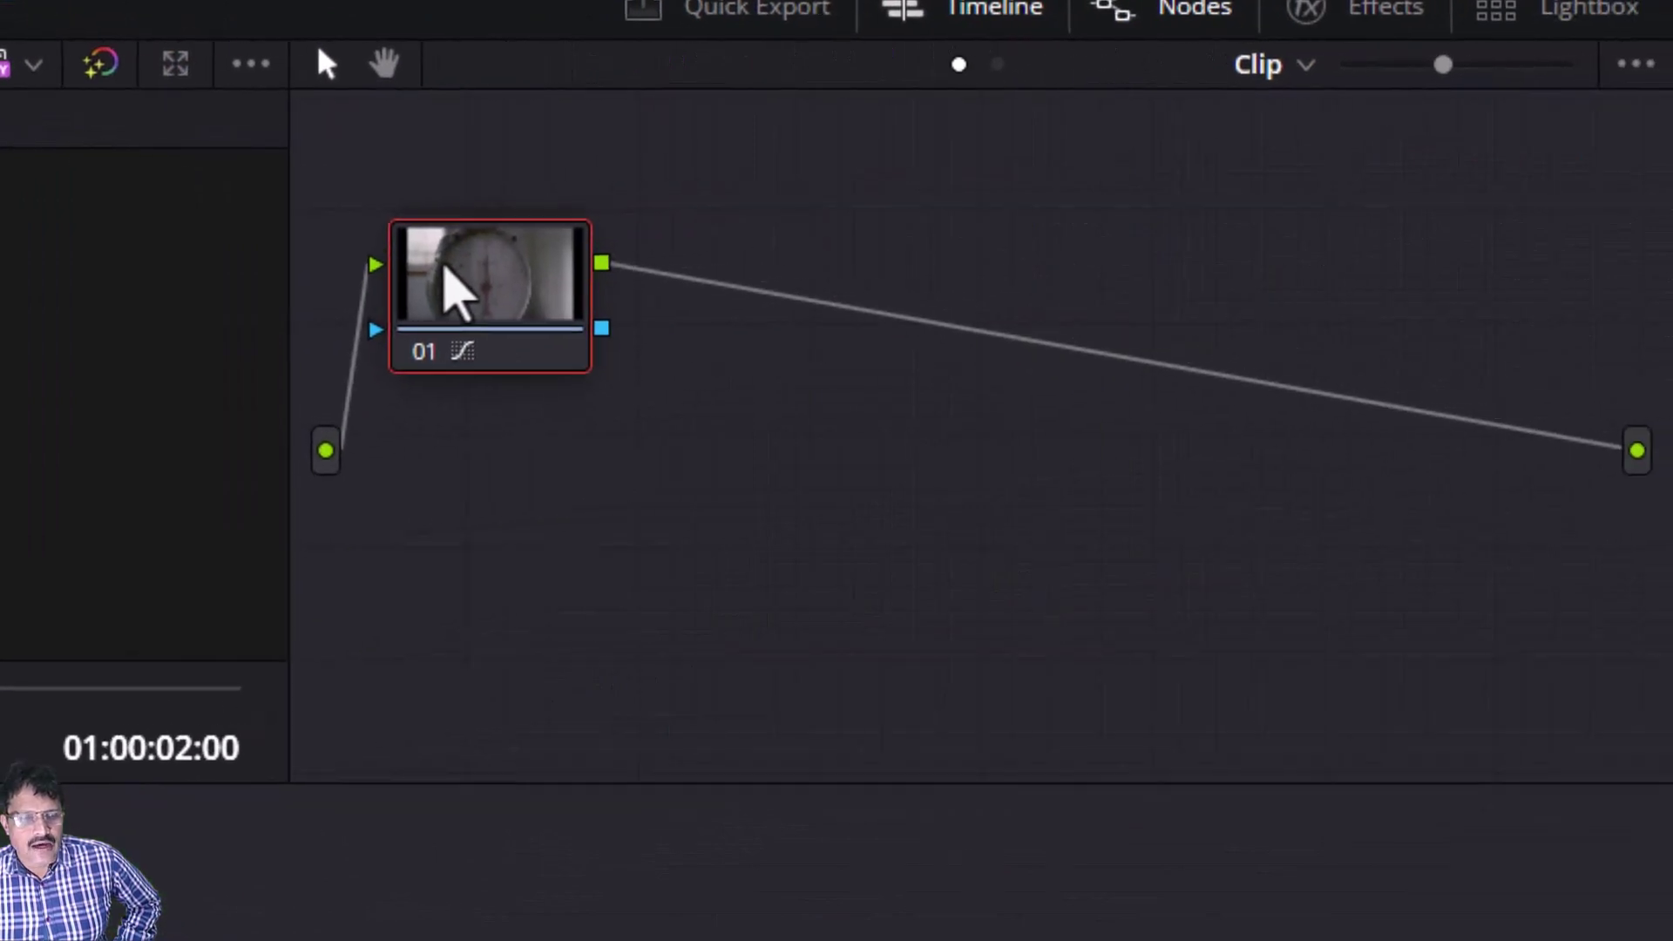
{"action": "right_click", "coordinate": [444, 267]}
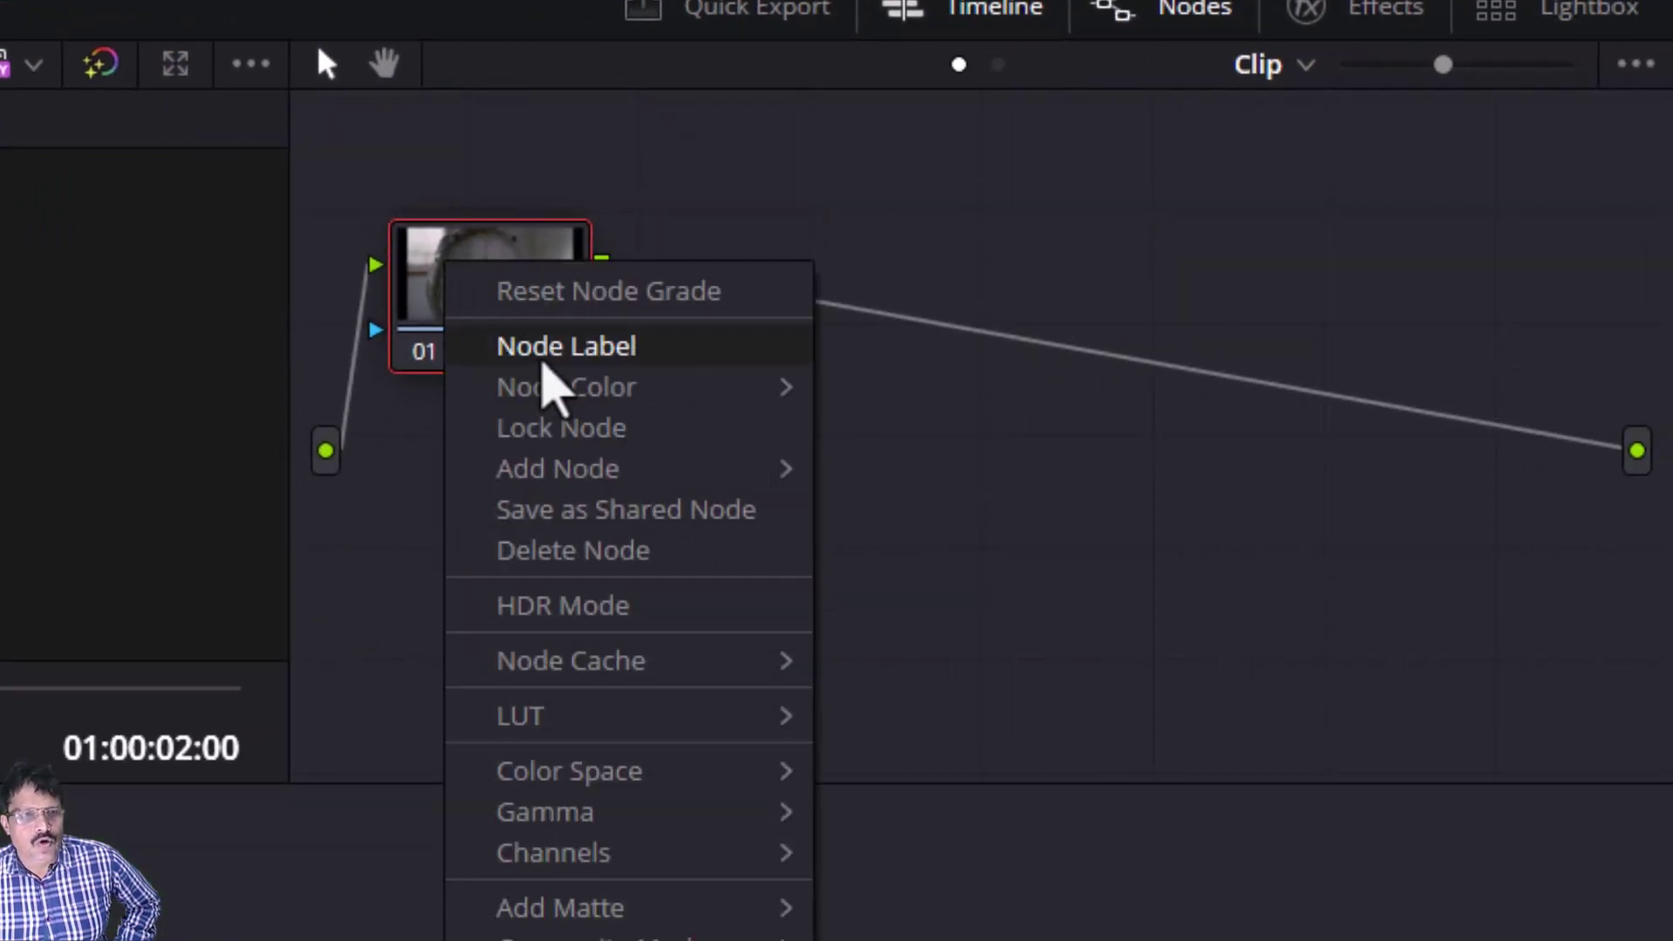
{"action": "left_click", "coordinate": [541, 358]}
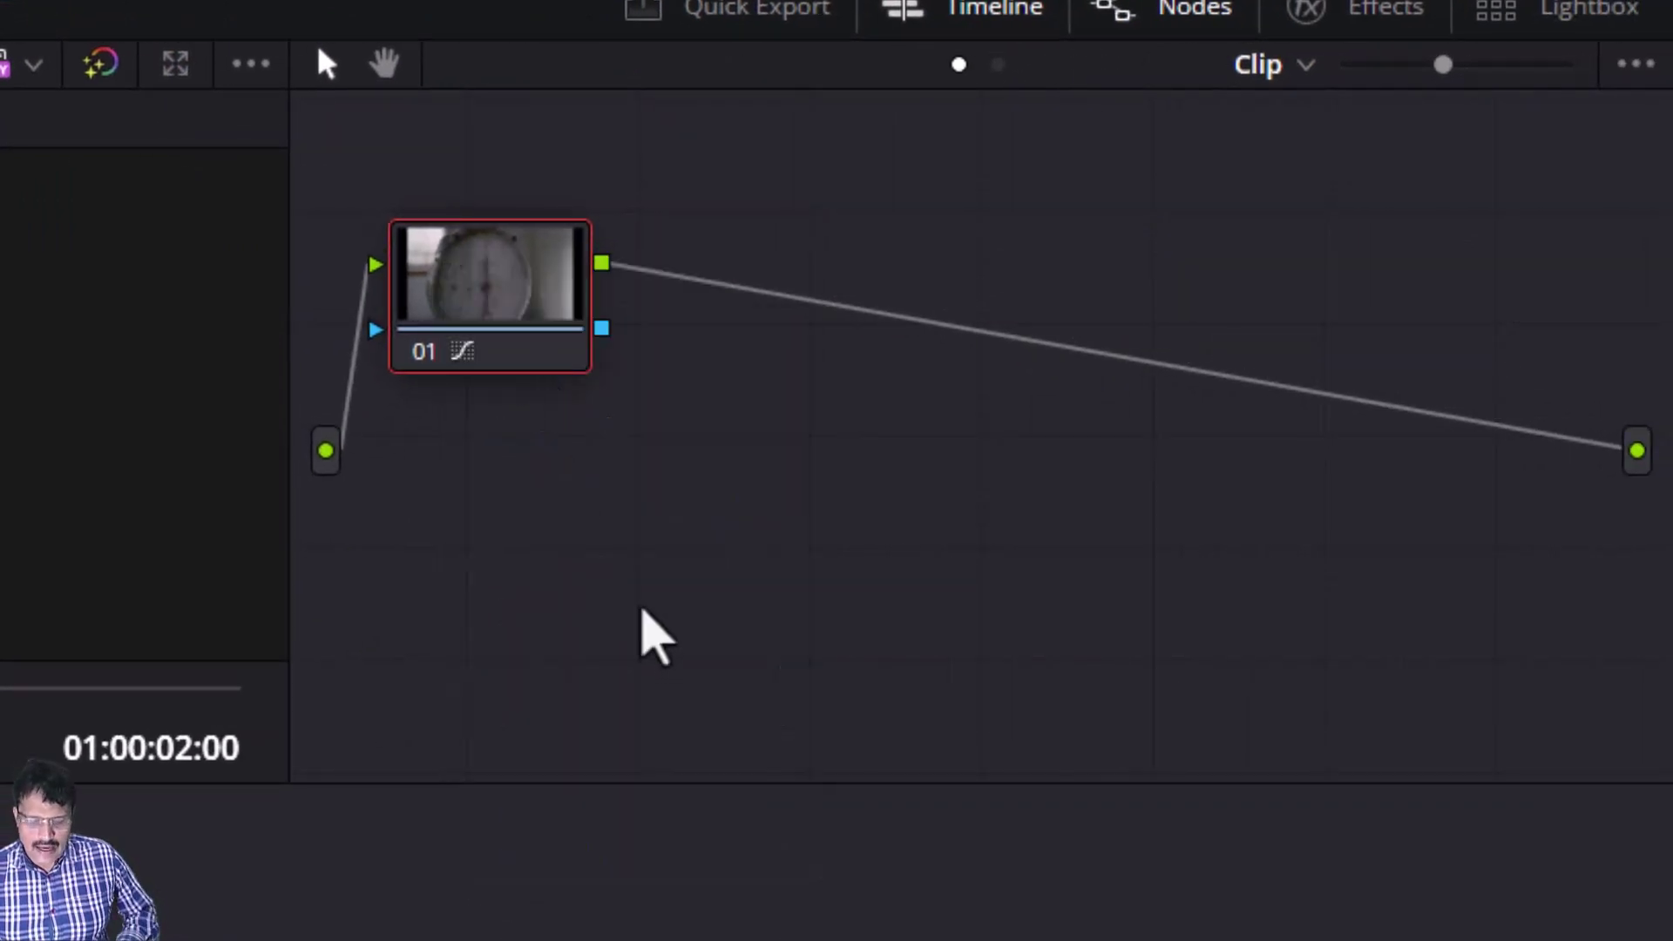
{"action": "type", "text": "COrre"}
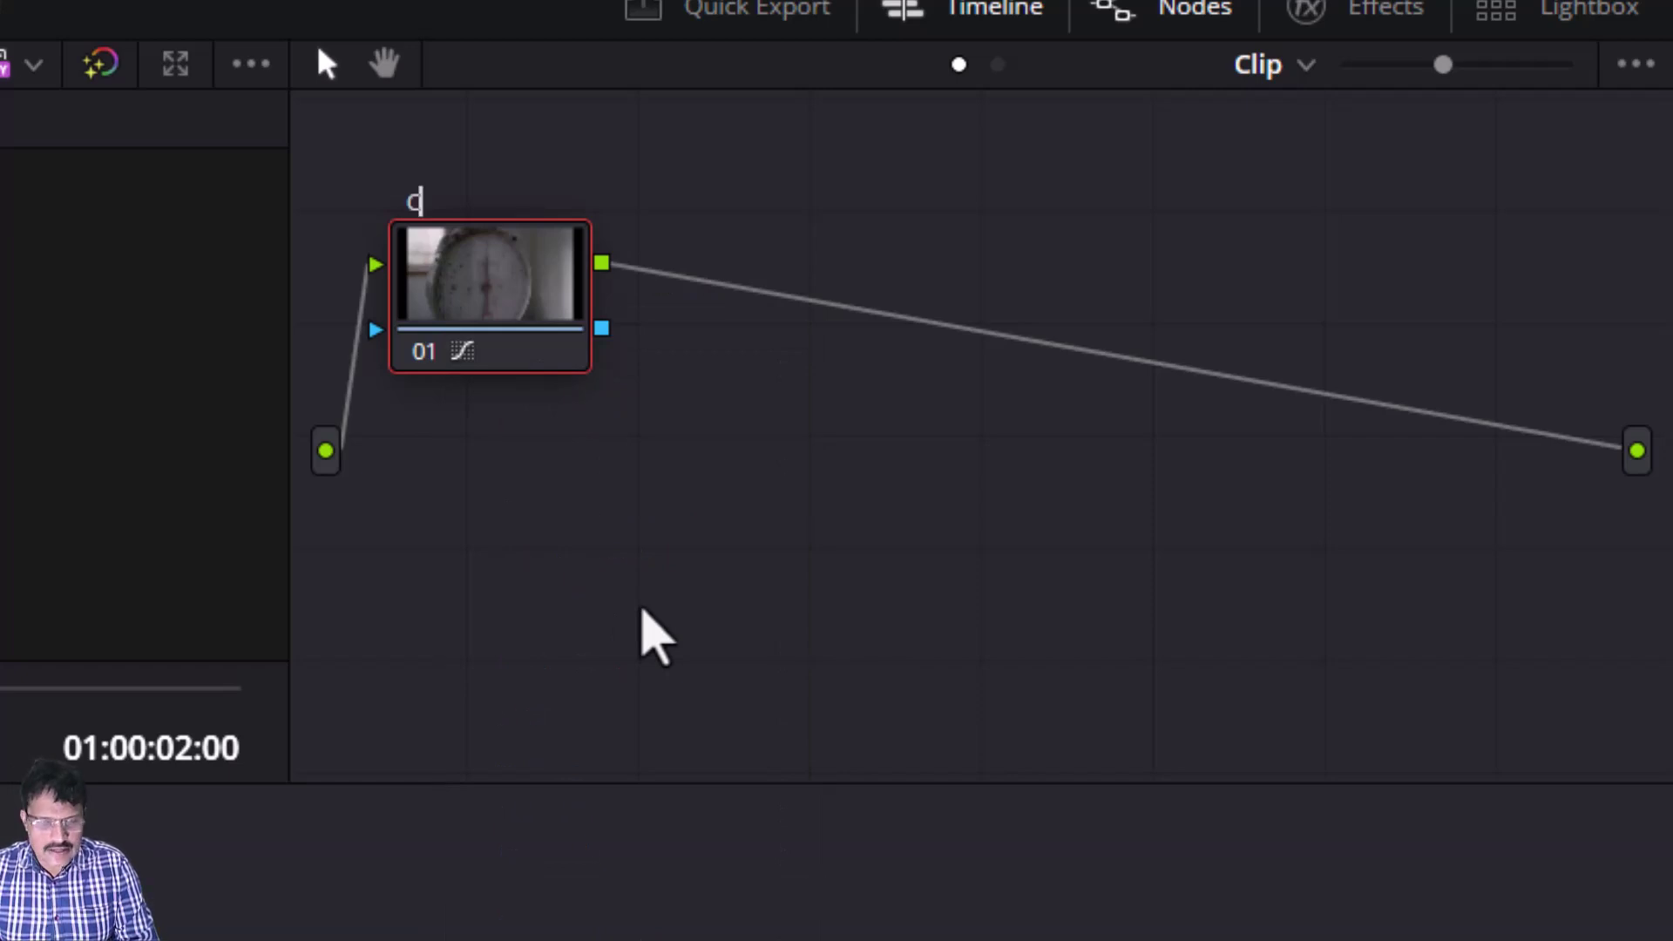
{"action": "key", "text": "BackSpace"}
{"action": "key", "text": "BackSpace"}
{"action": "key", "text": "BackSpace"}
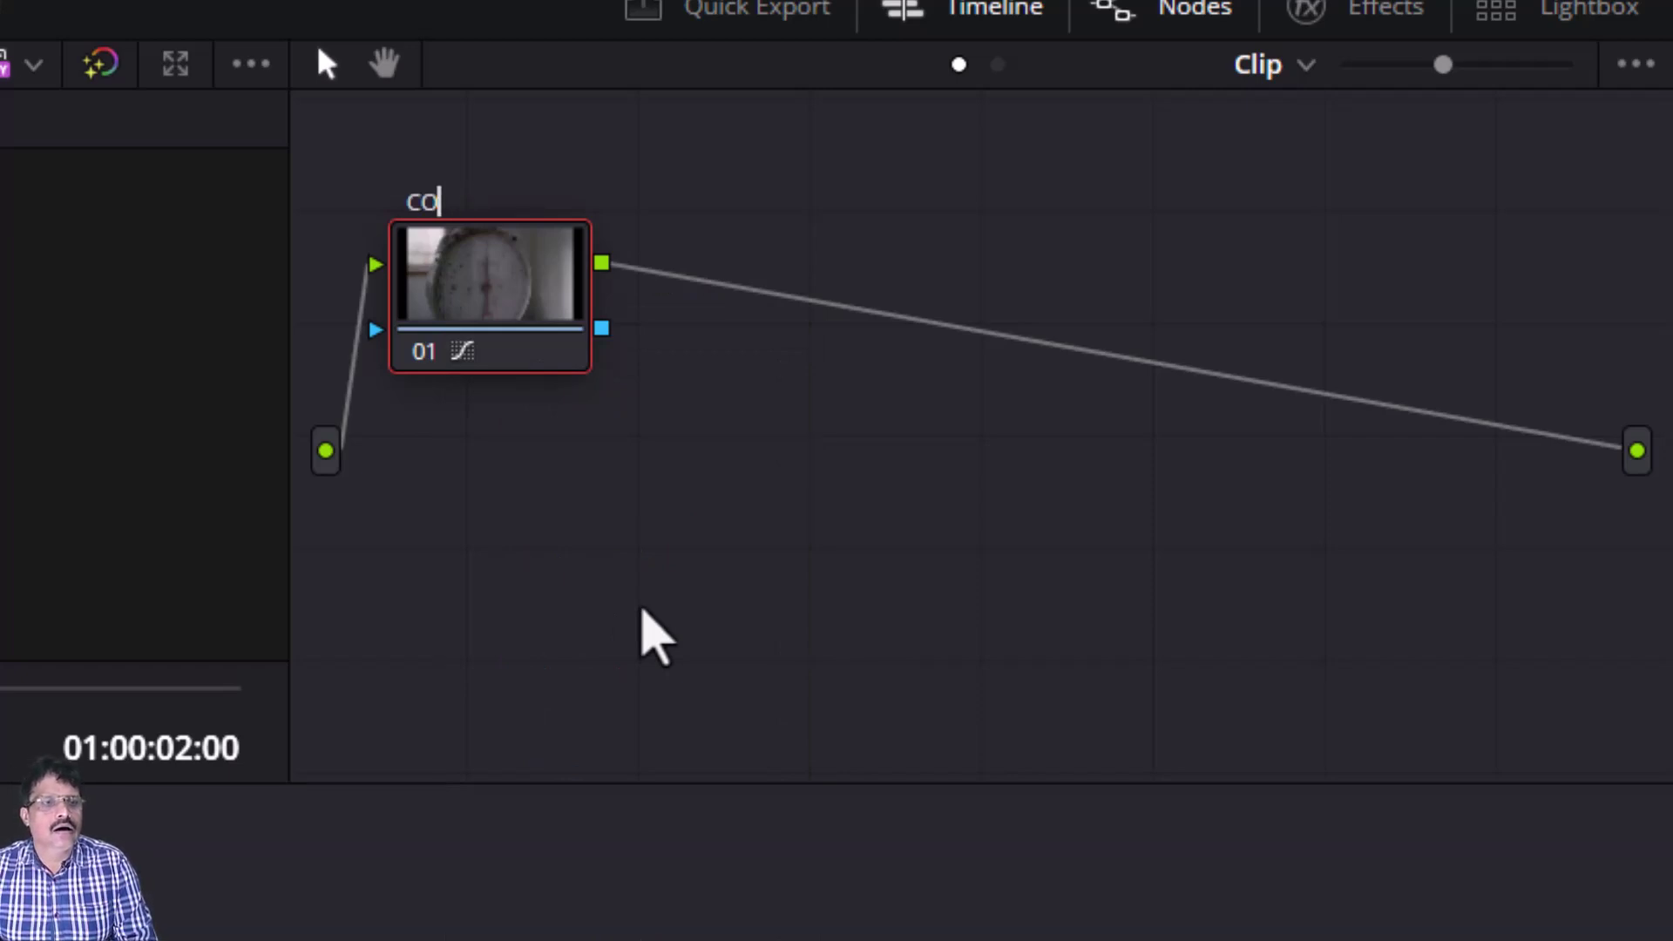
{"action": "key", "text": "BackSpace"}
{"action": "type", "text": "orrective"}
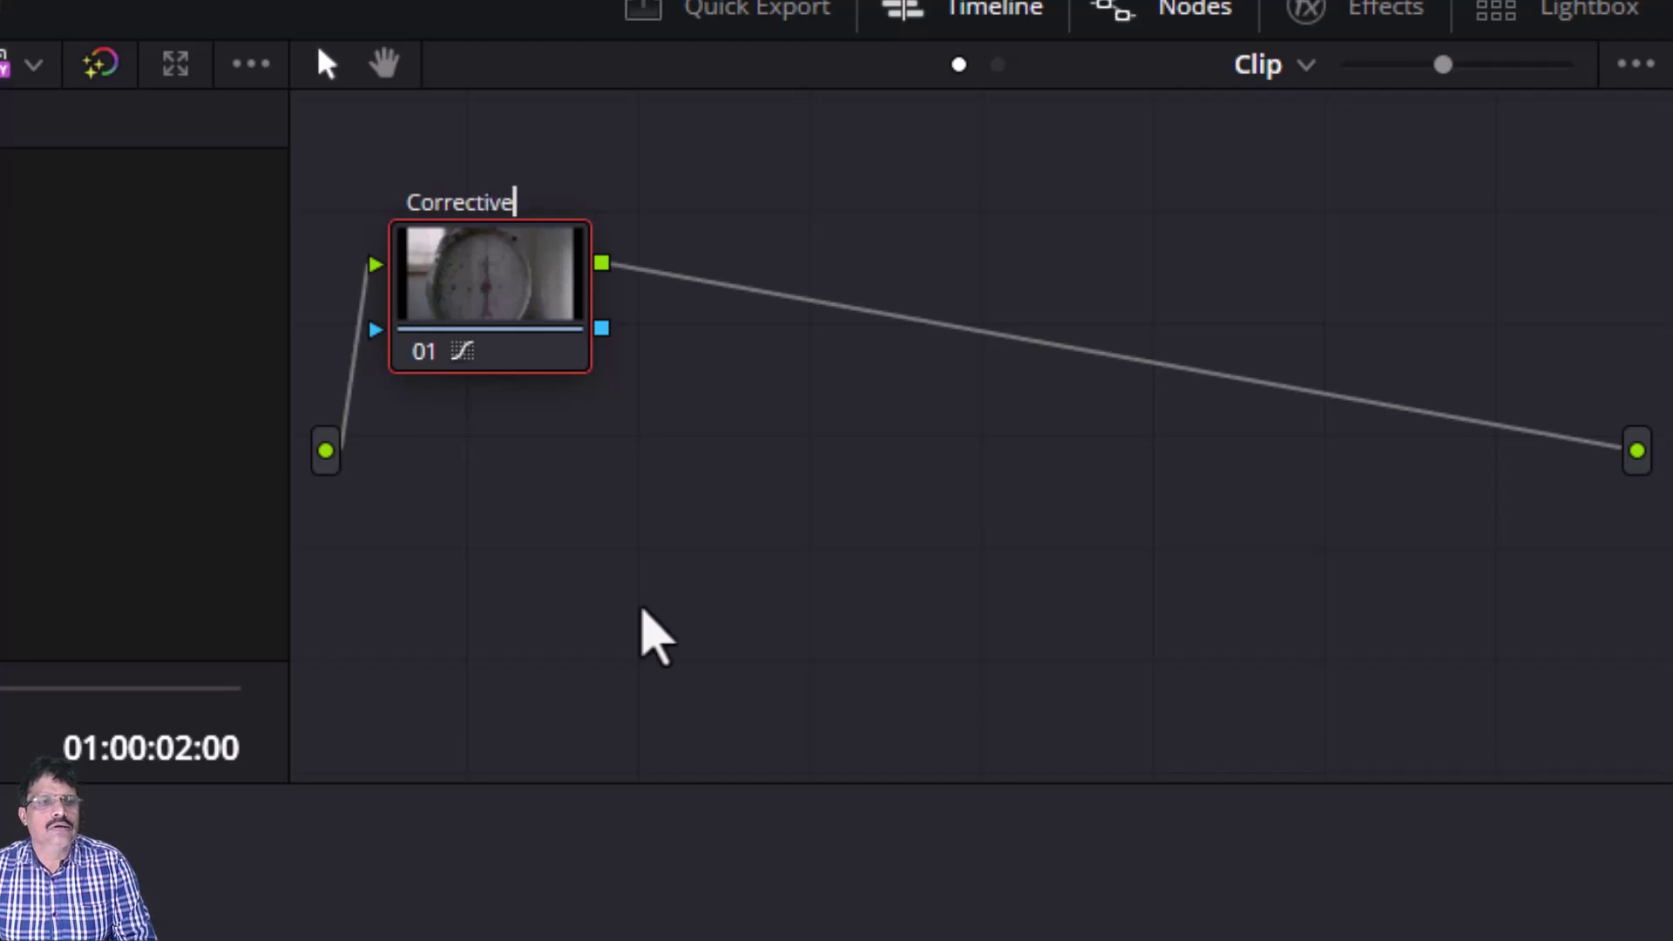
Step: Undo the label just given to node 01 and label the node "Corrective" again
{"action": "key", "text": "Return"}
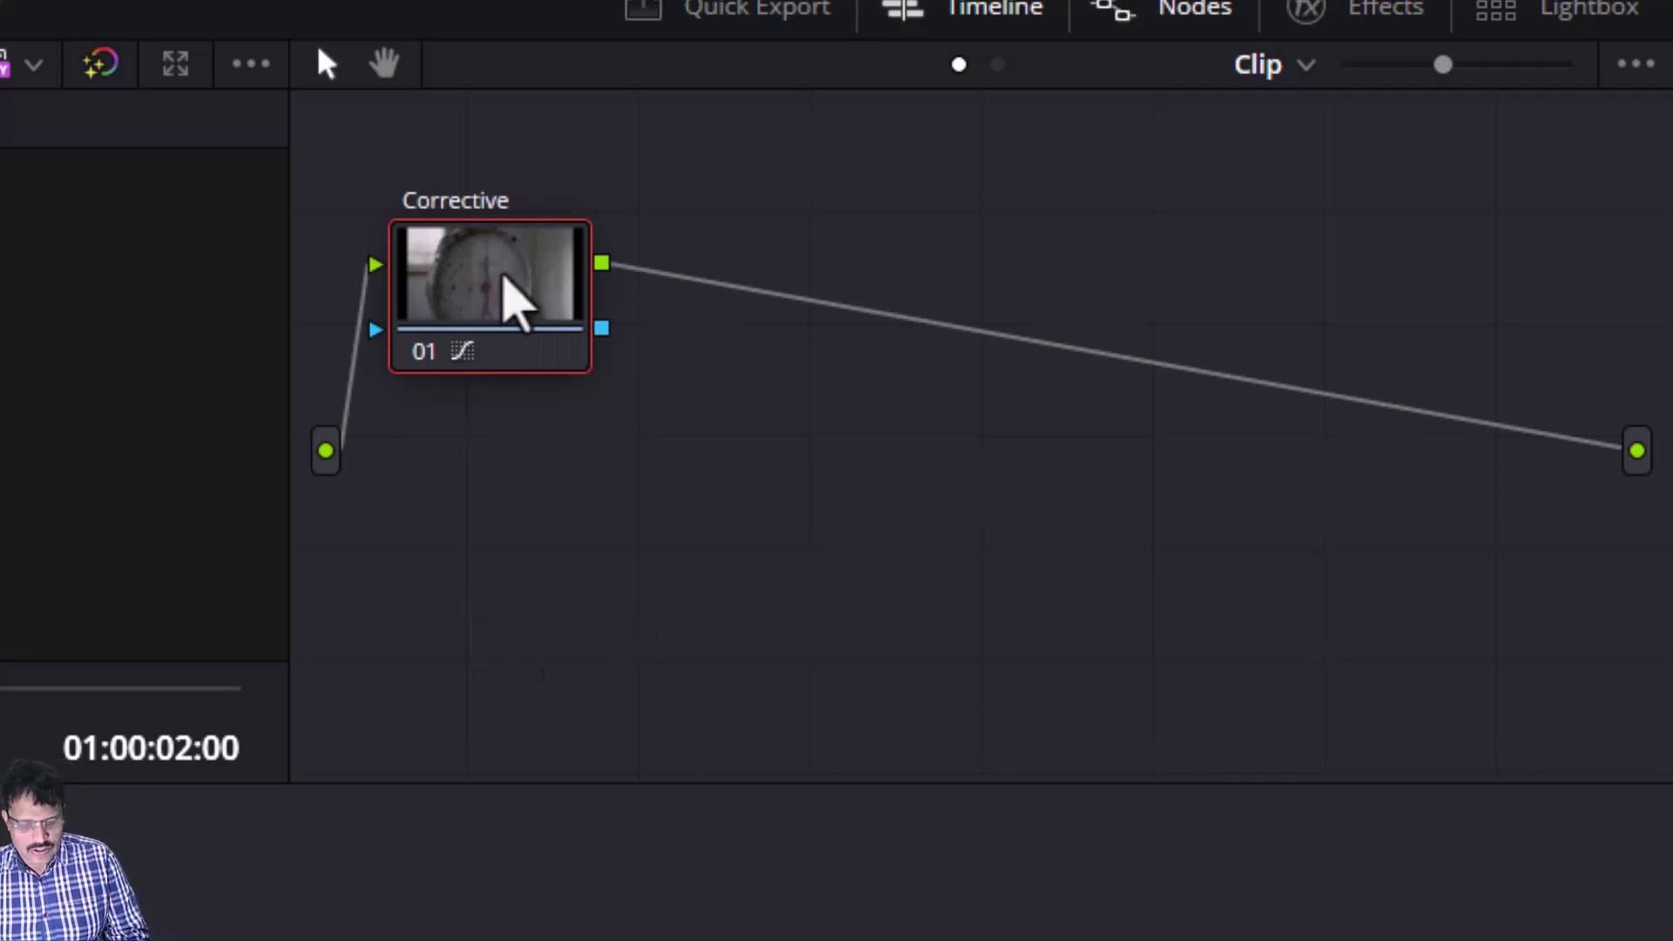
{"action": "key", "text": "ctrl+z"}
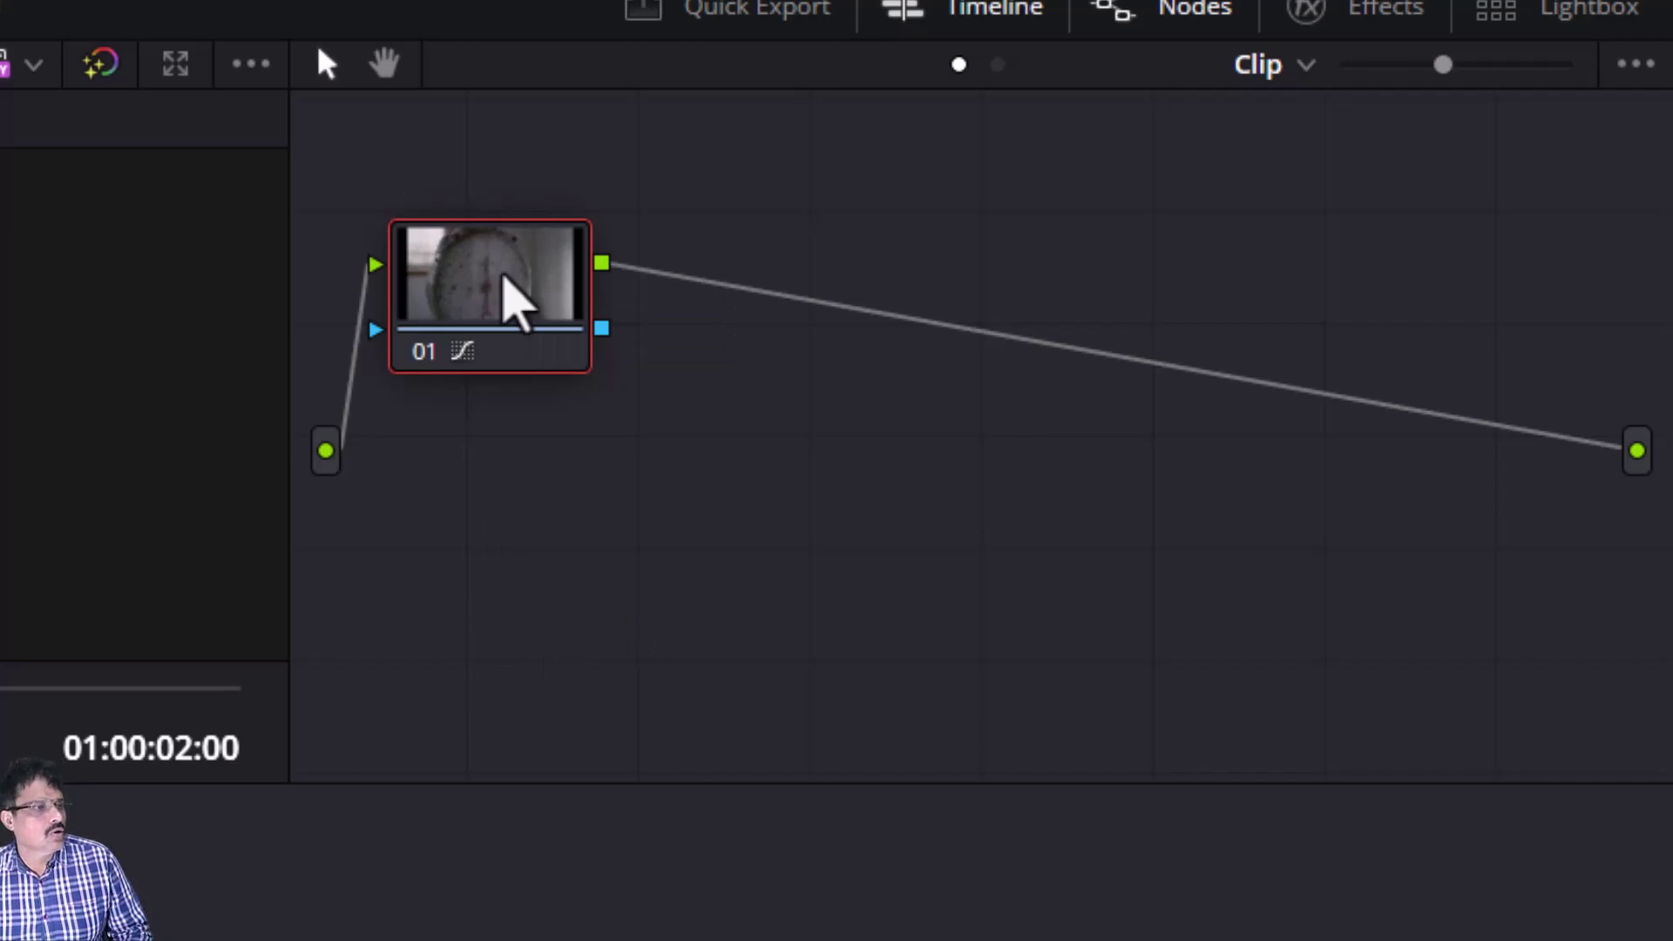
{"action": "right_click", "coordinate": [469, 267]}
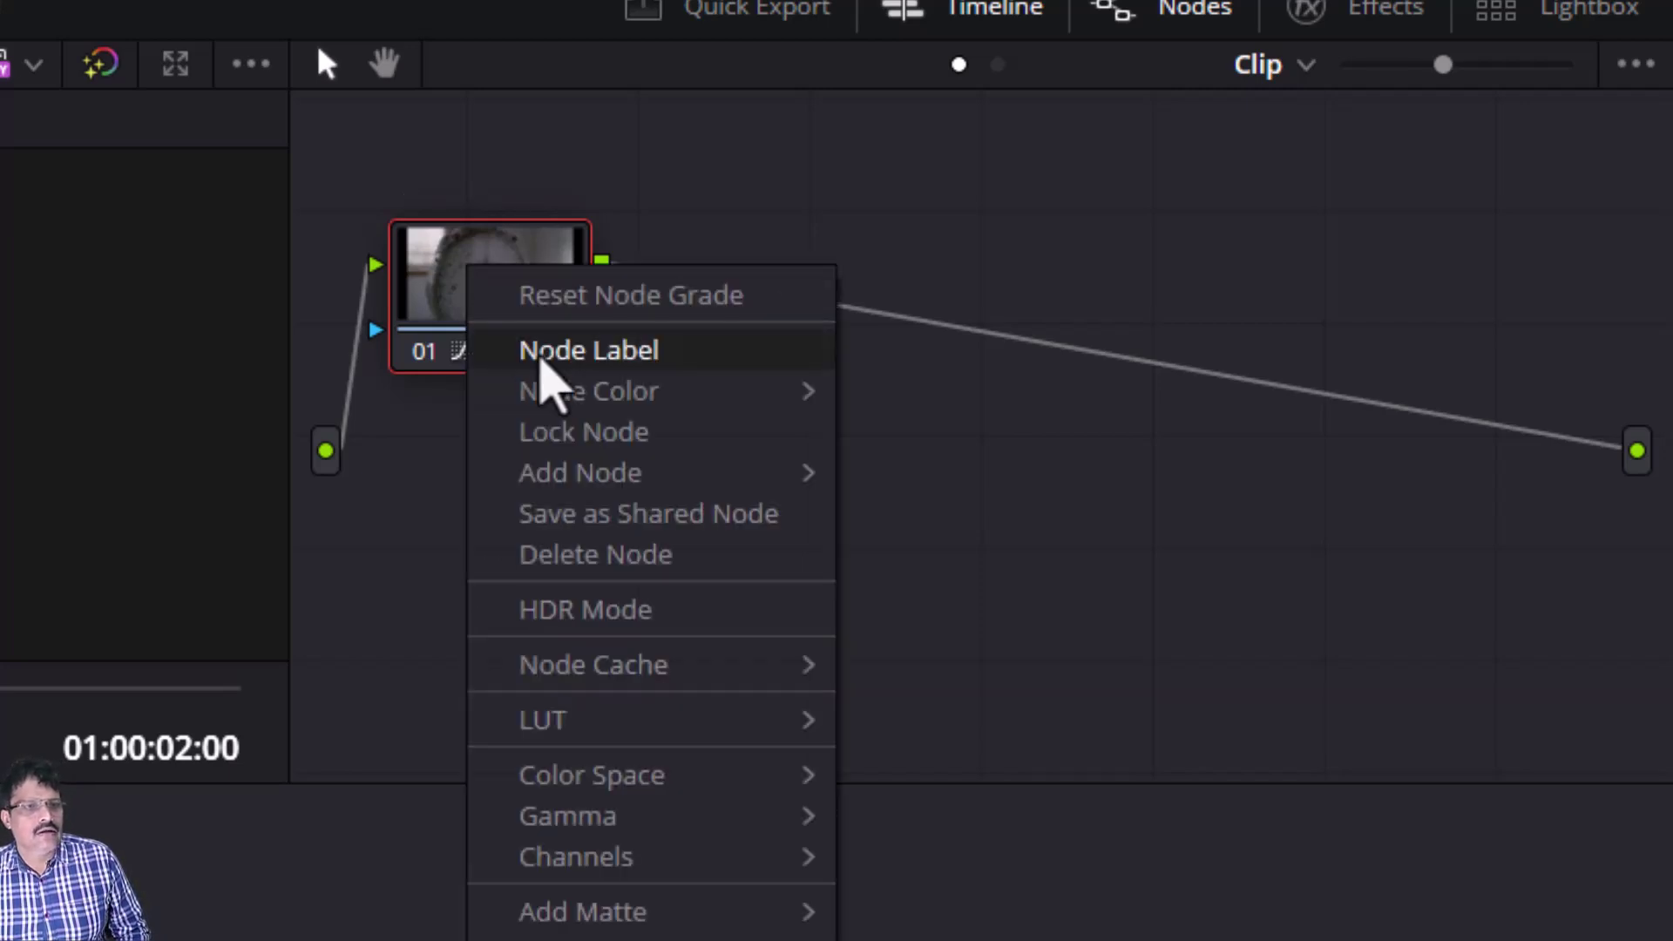
{"action": "left_click", "coordinate": [539, 357]}
{"action": "type", "text": "Corrective"}
{"action": "key", "text": "Return"}
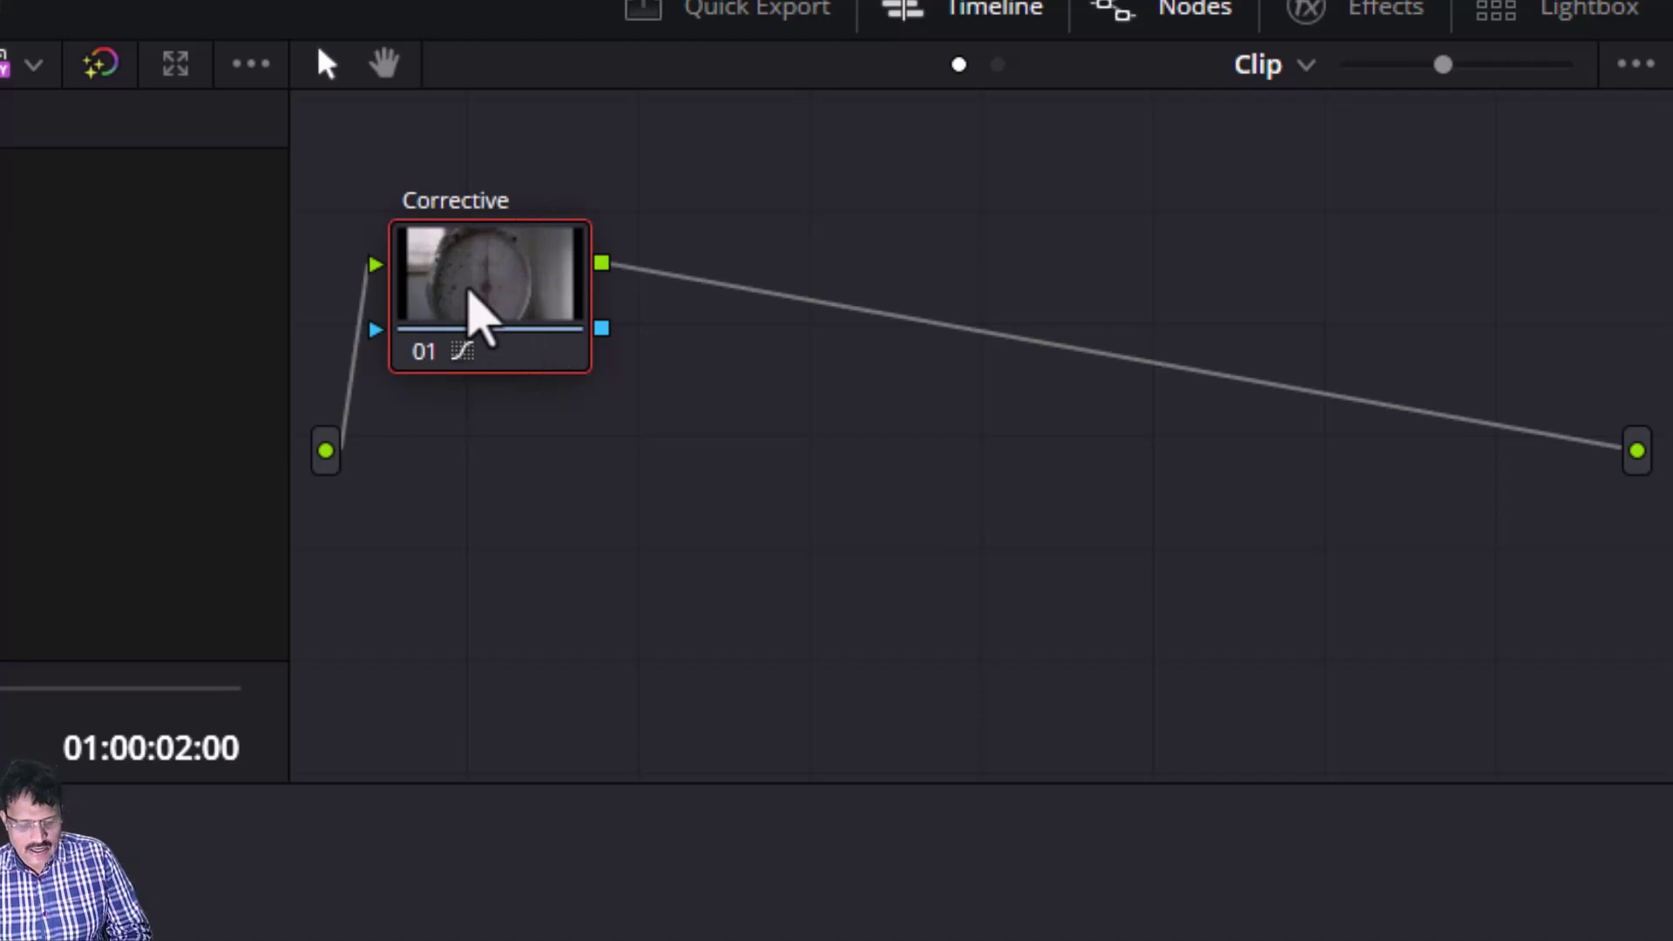
Step: Disable and re-enable the Corrective node to compare its effect, and add a serial node after it
{"action": "key", "text": "ctrl+d"}
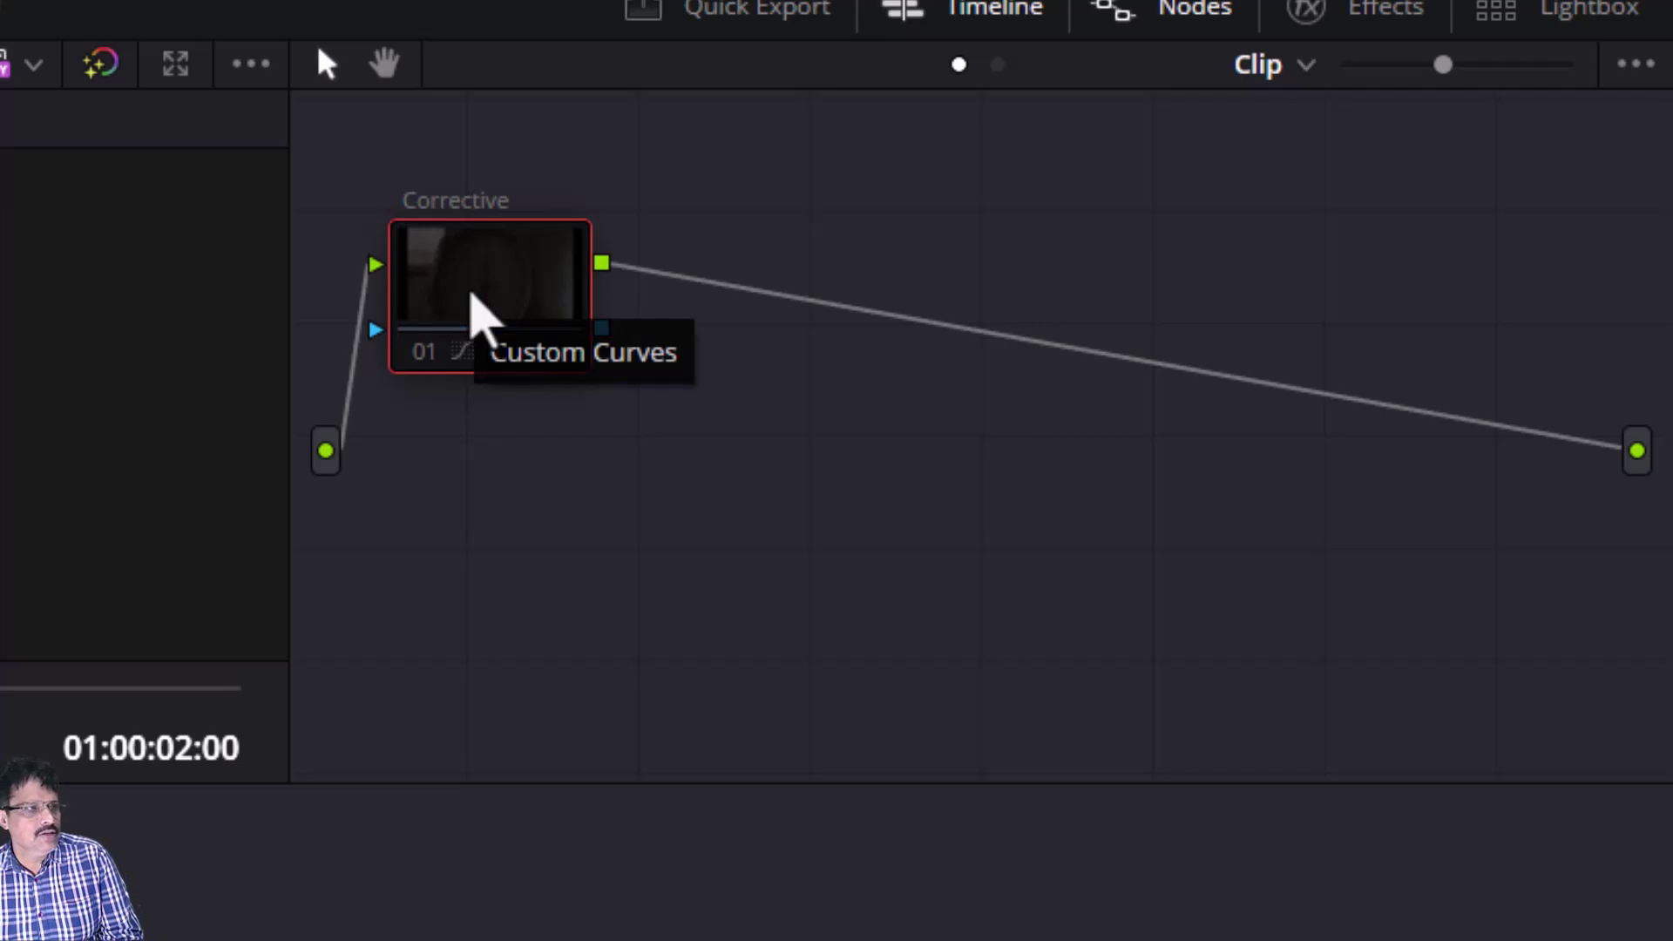
{"action": "key", "text": "ctrl+d"}
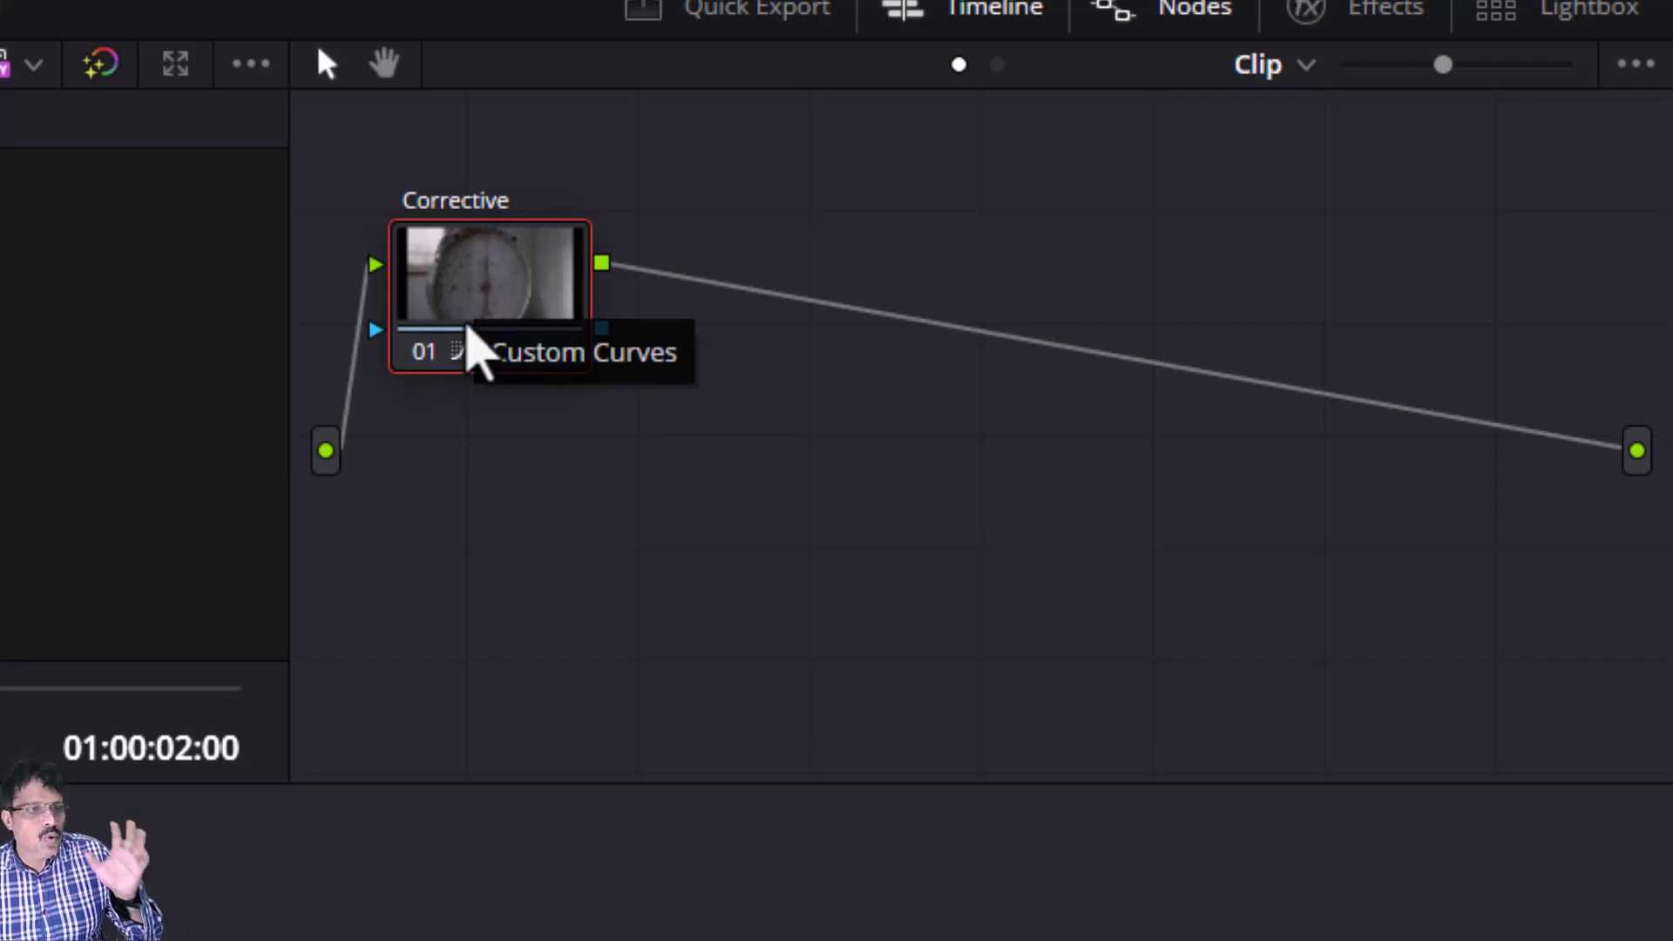
{"action": "right_click", "coordinate": [490, 279]}
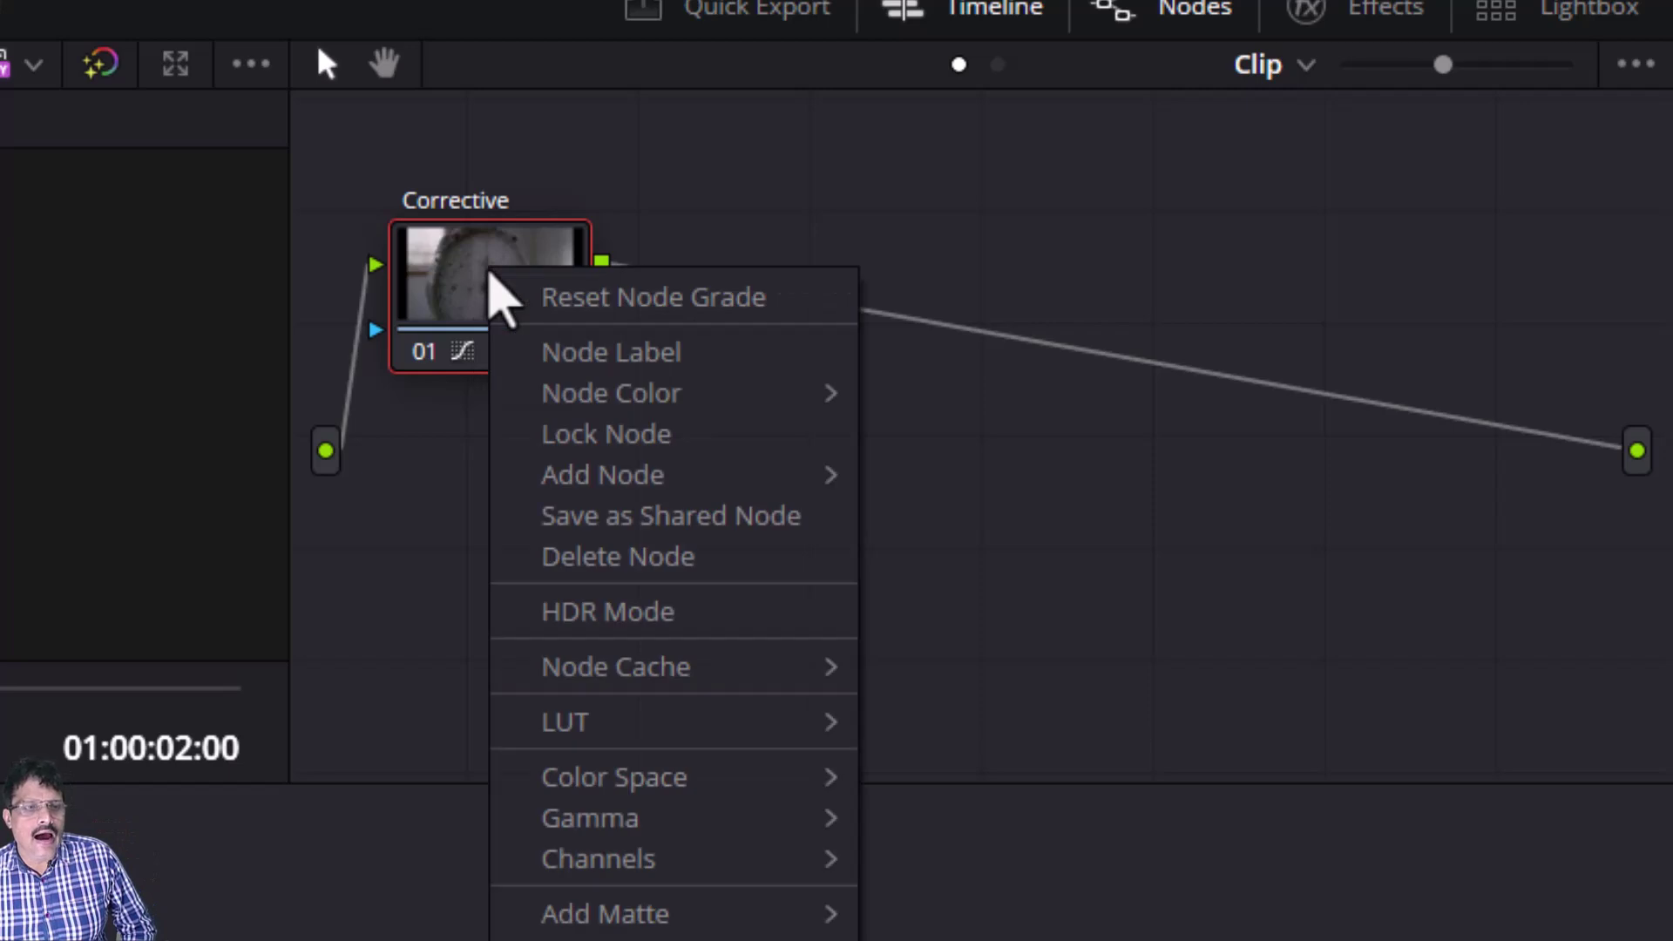
{"action": "mouse_move", "coordinate": [579, 478]}
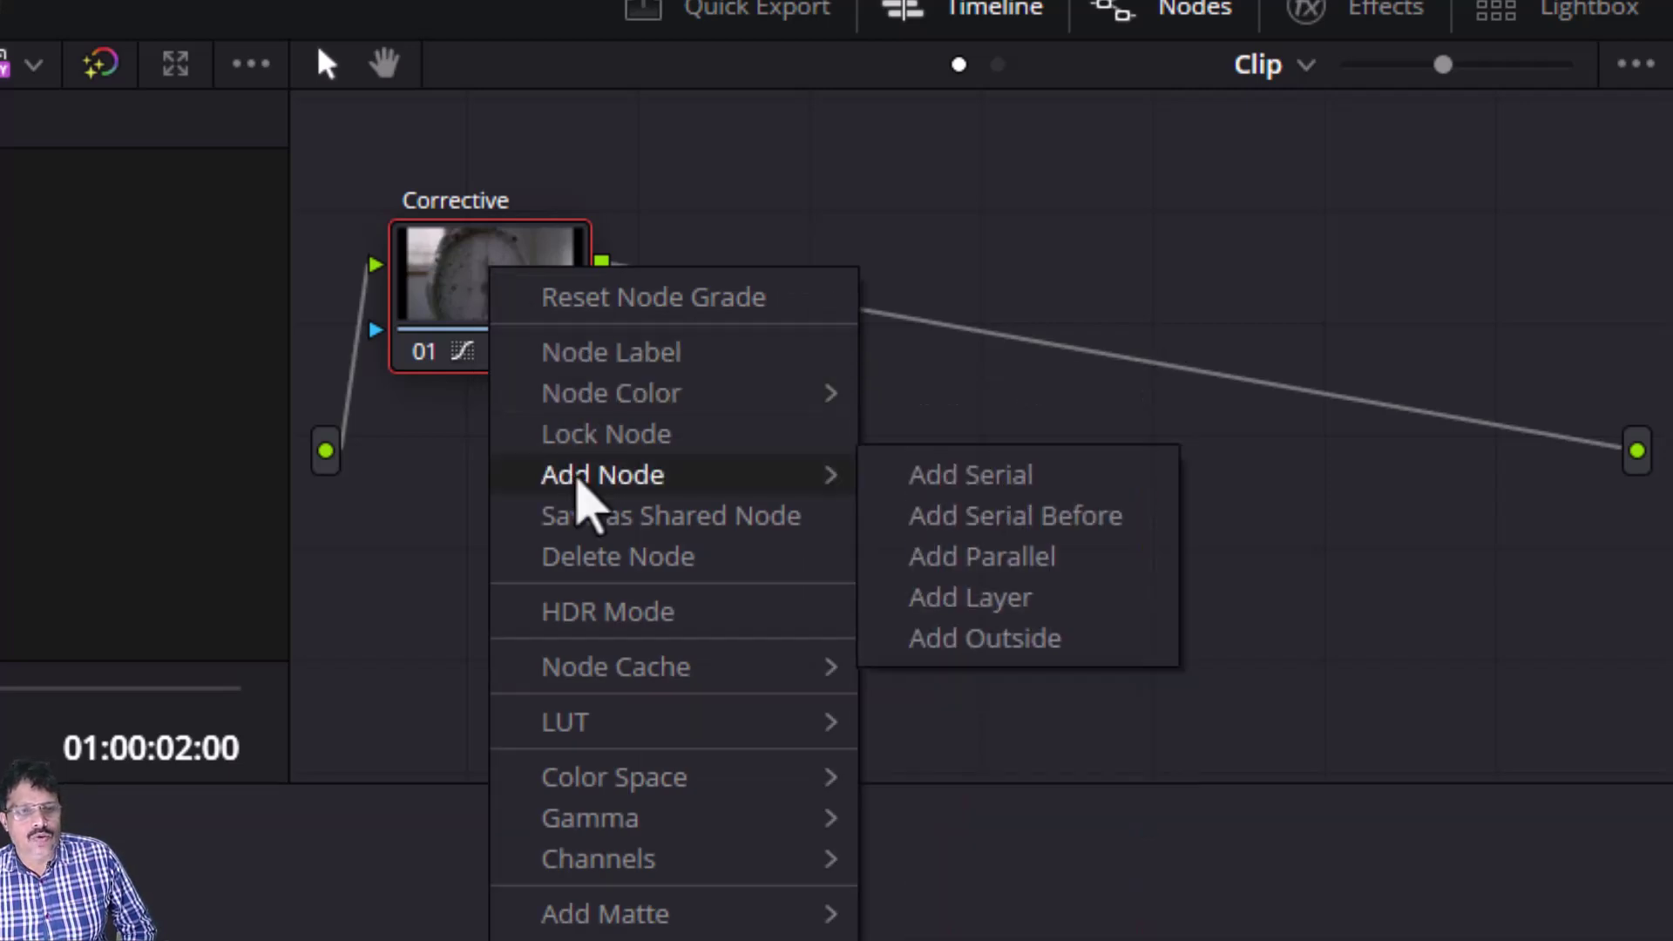
{"action": "left_click", "coordinate": [976, 475]}
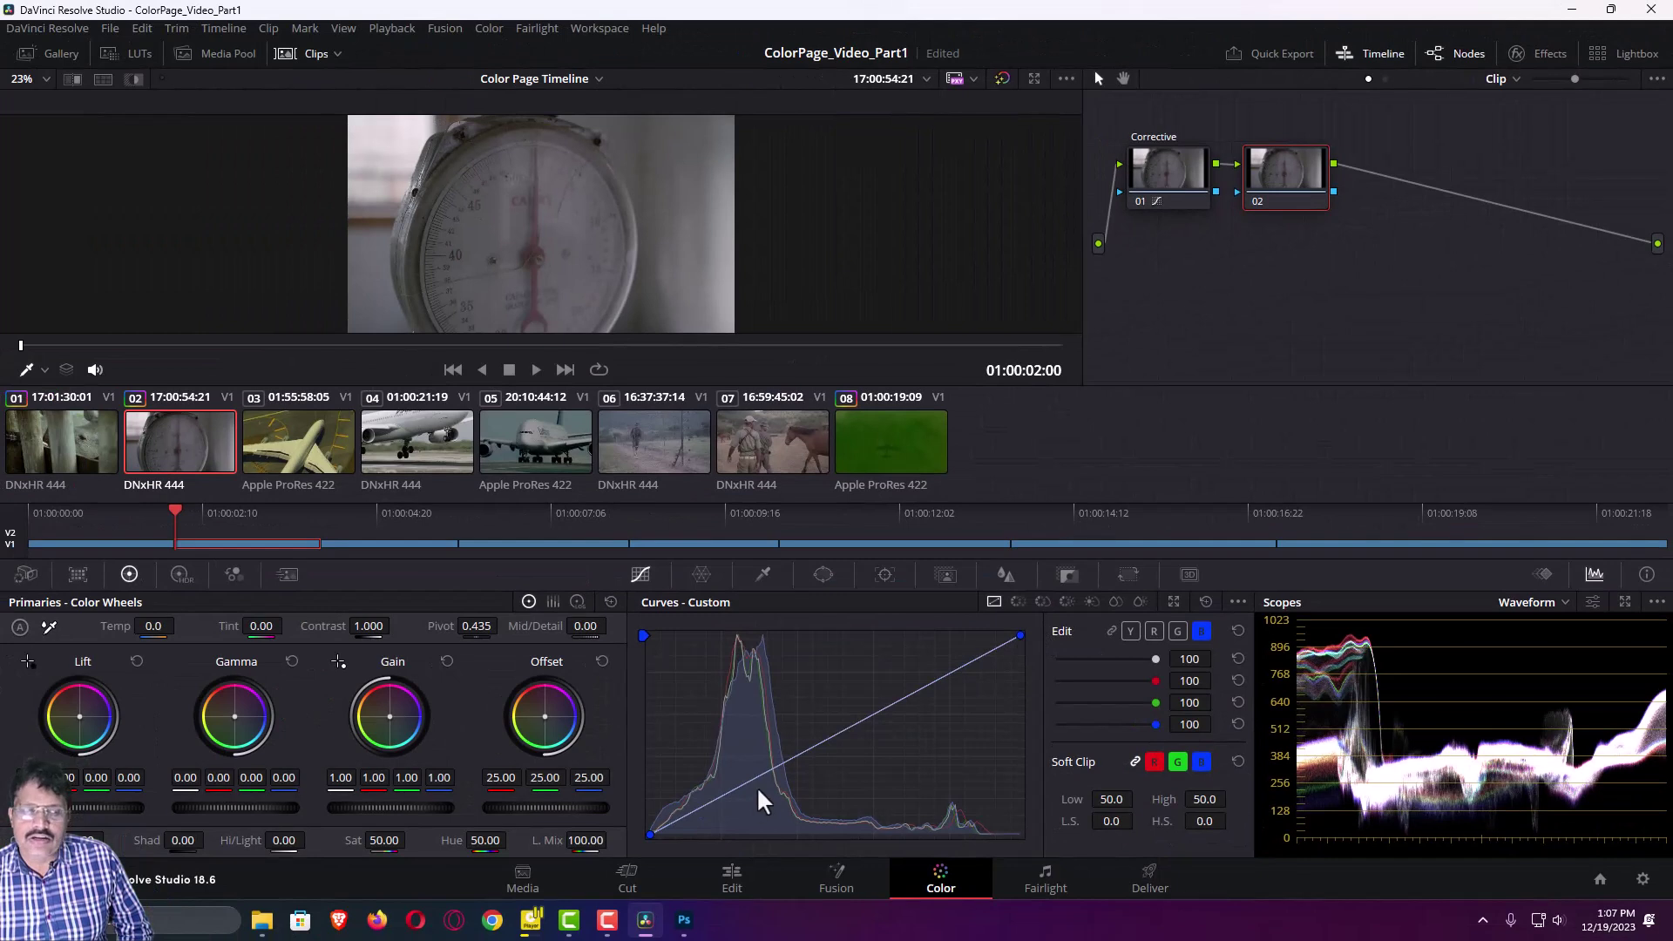
Step: Compare the custom curves of nodes 01 and 02, and link the Y, R, G and B curve channels with node 02 selected
{"action": "left_click", "coordinate": [1169, 180]}
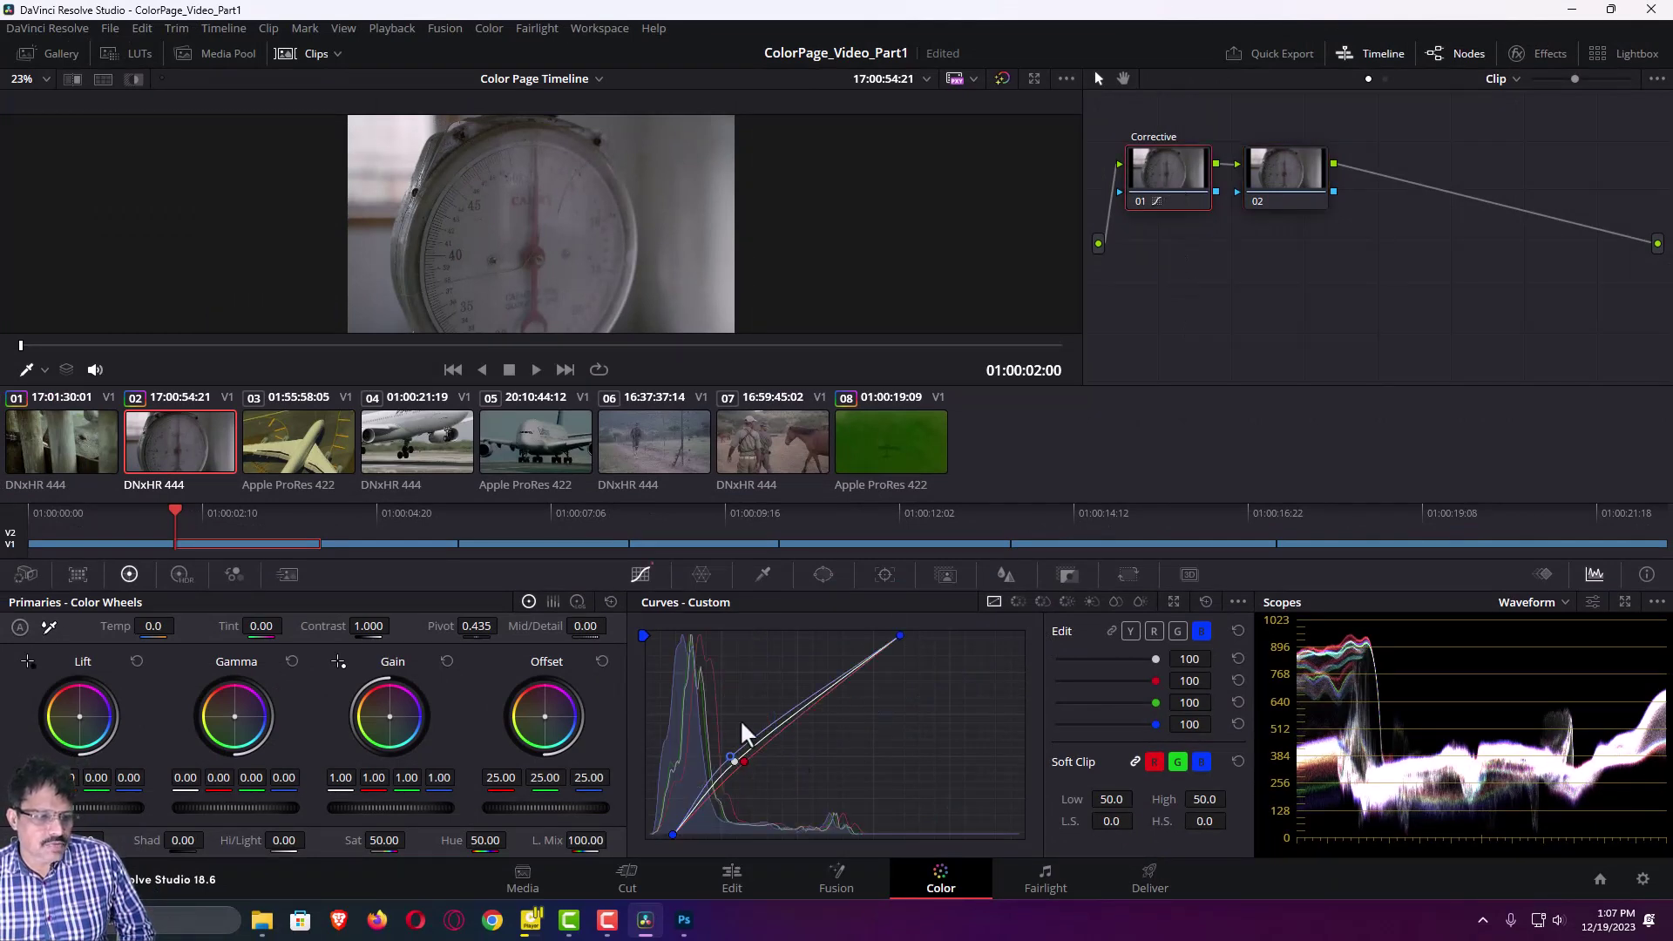
{"action": "left_click", "coordinate": [1283, 179]}
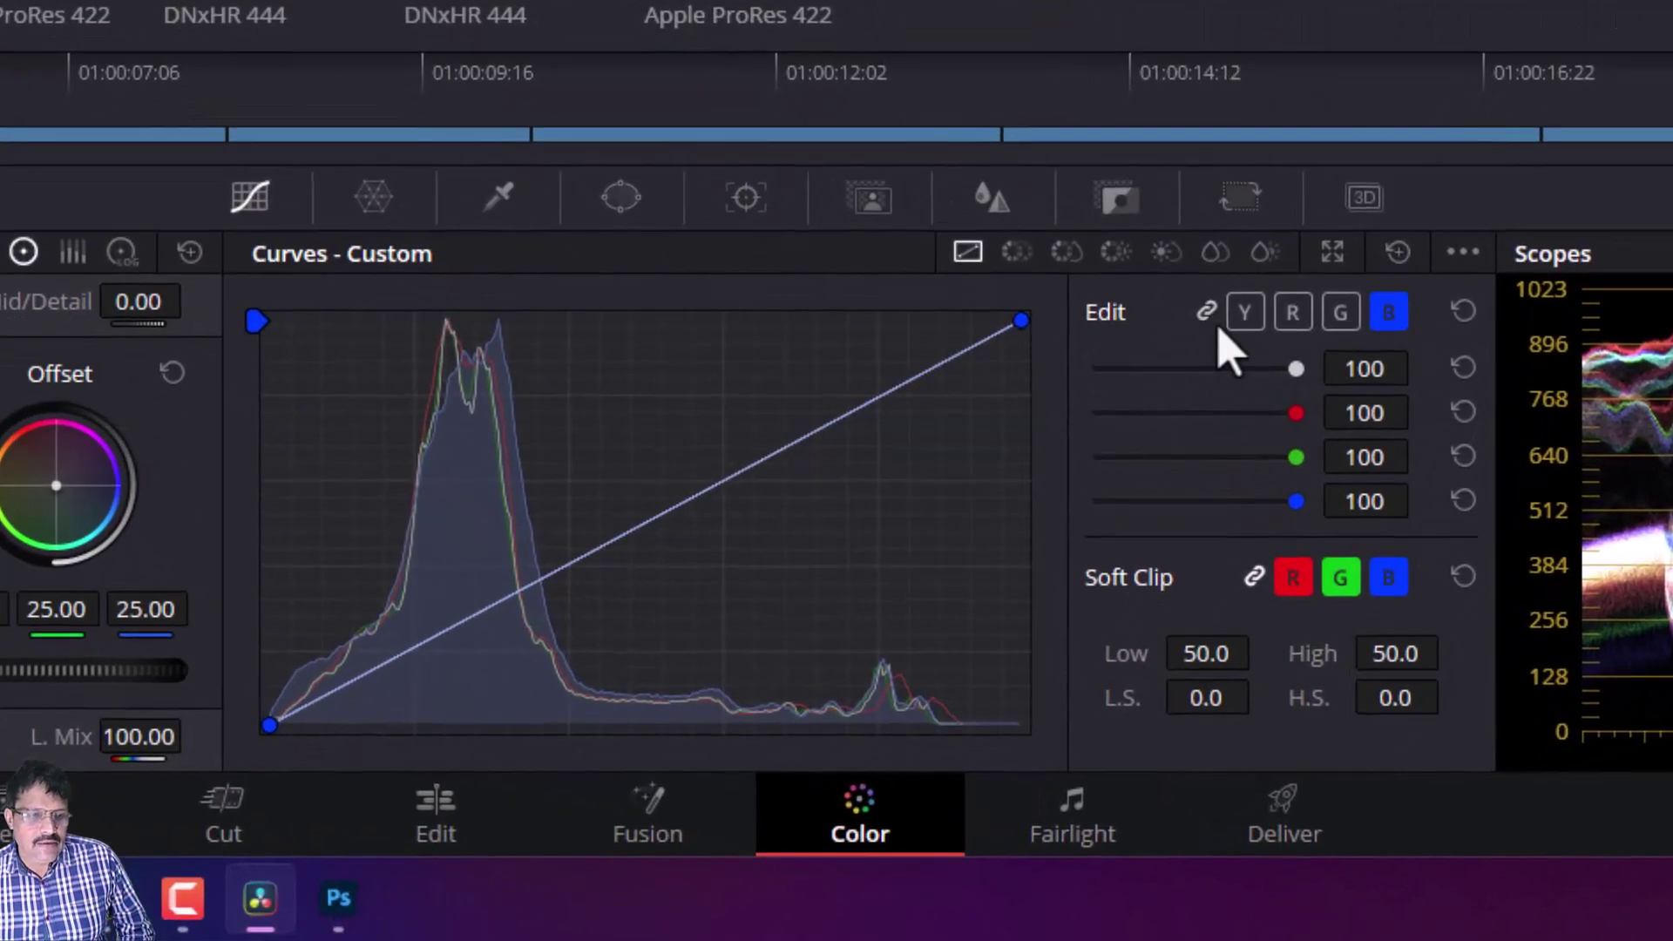
{"action": "left_click", "coordinate": [1209, 310]}
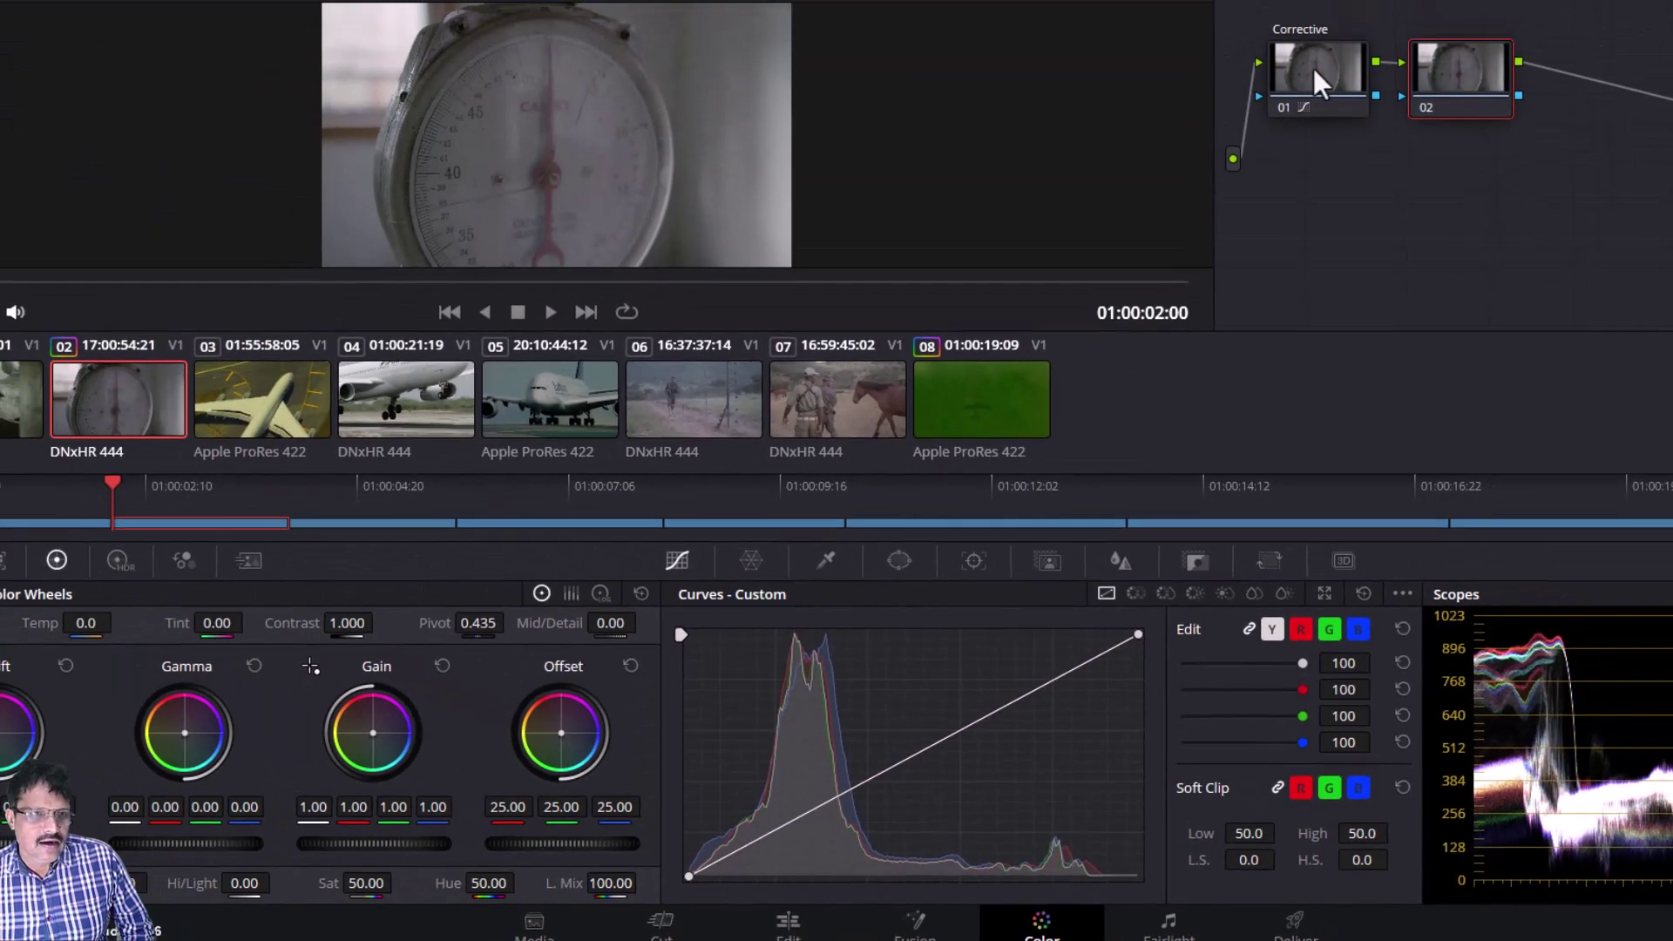
{"action": "left_click", "coordinate": [1314, 68]}
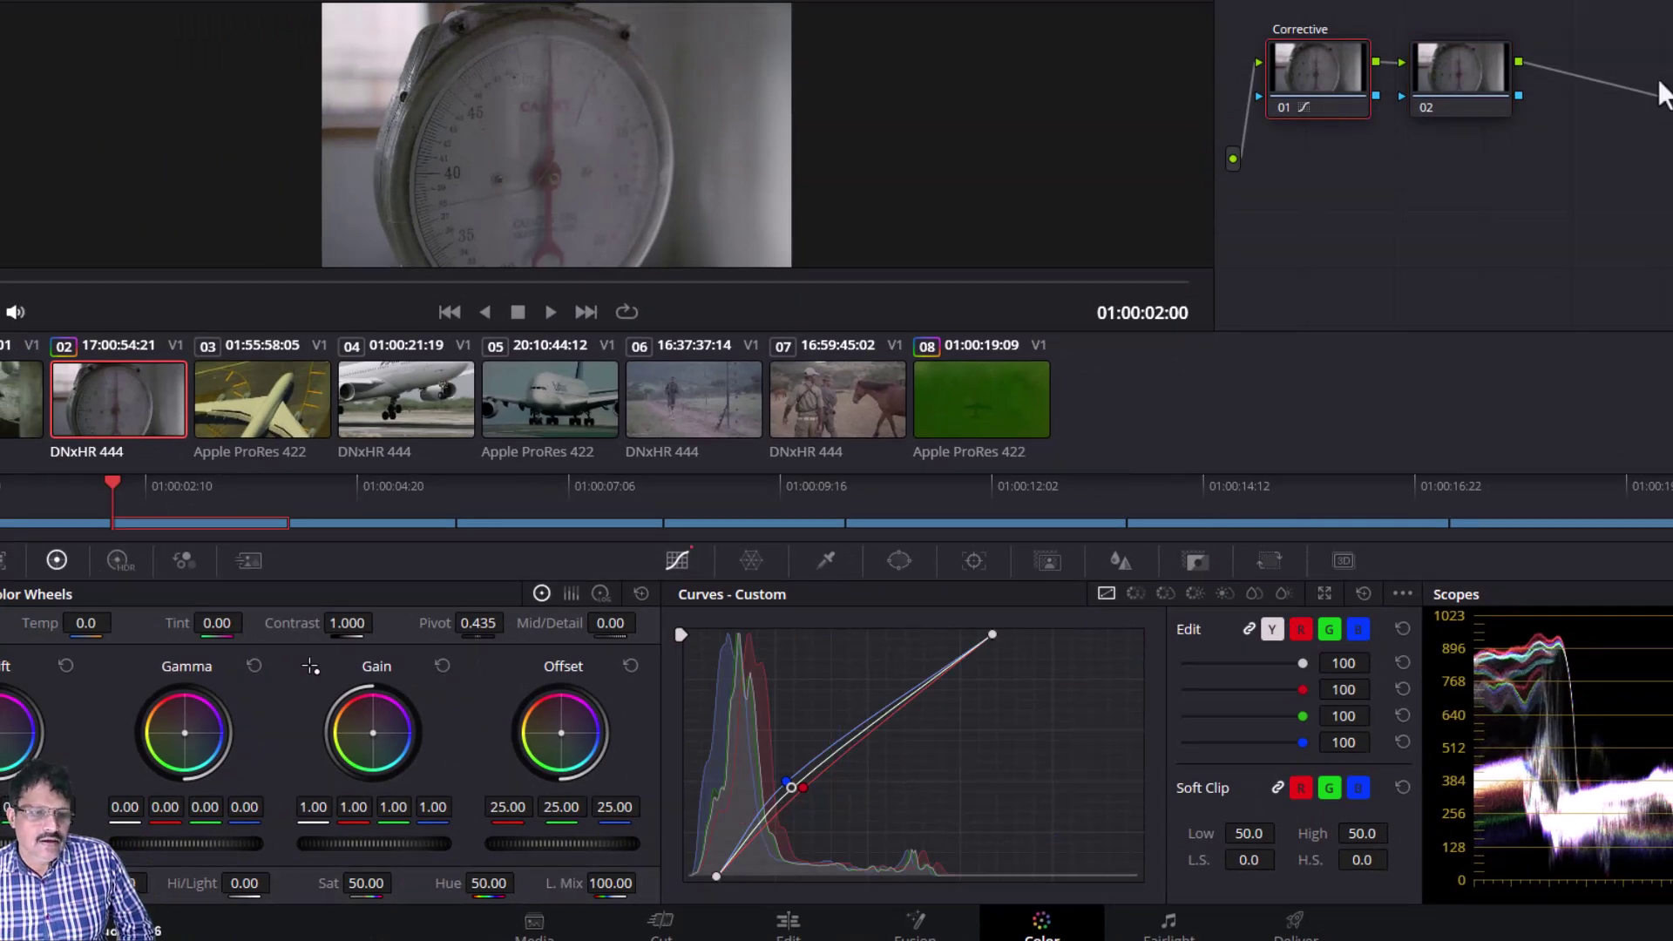
{"action": "left_click", "coordinate": [1476, 69]}
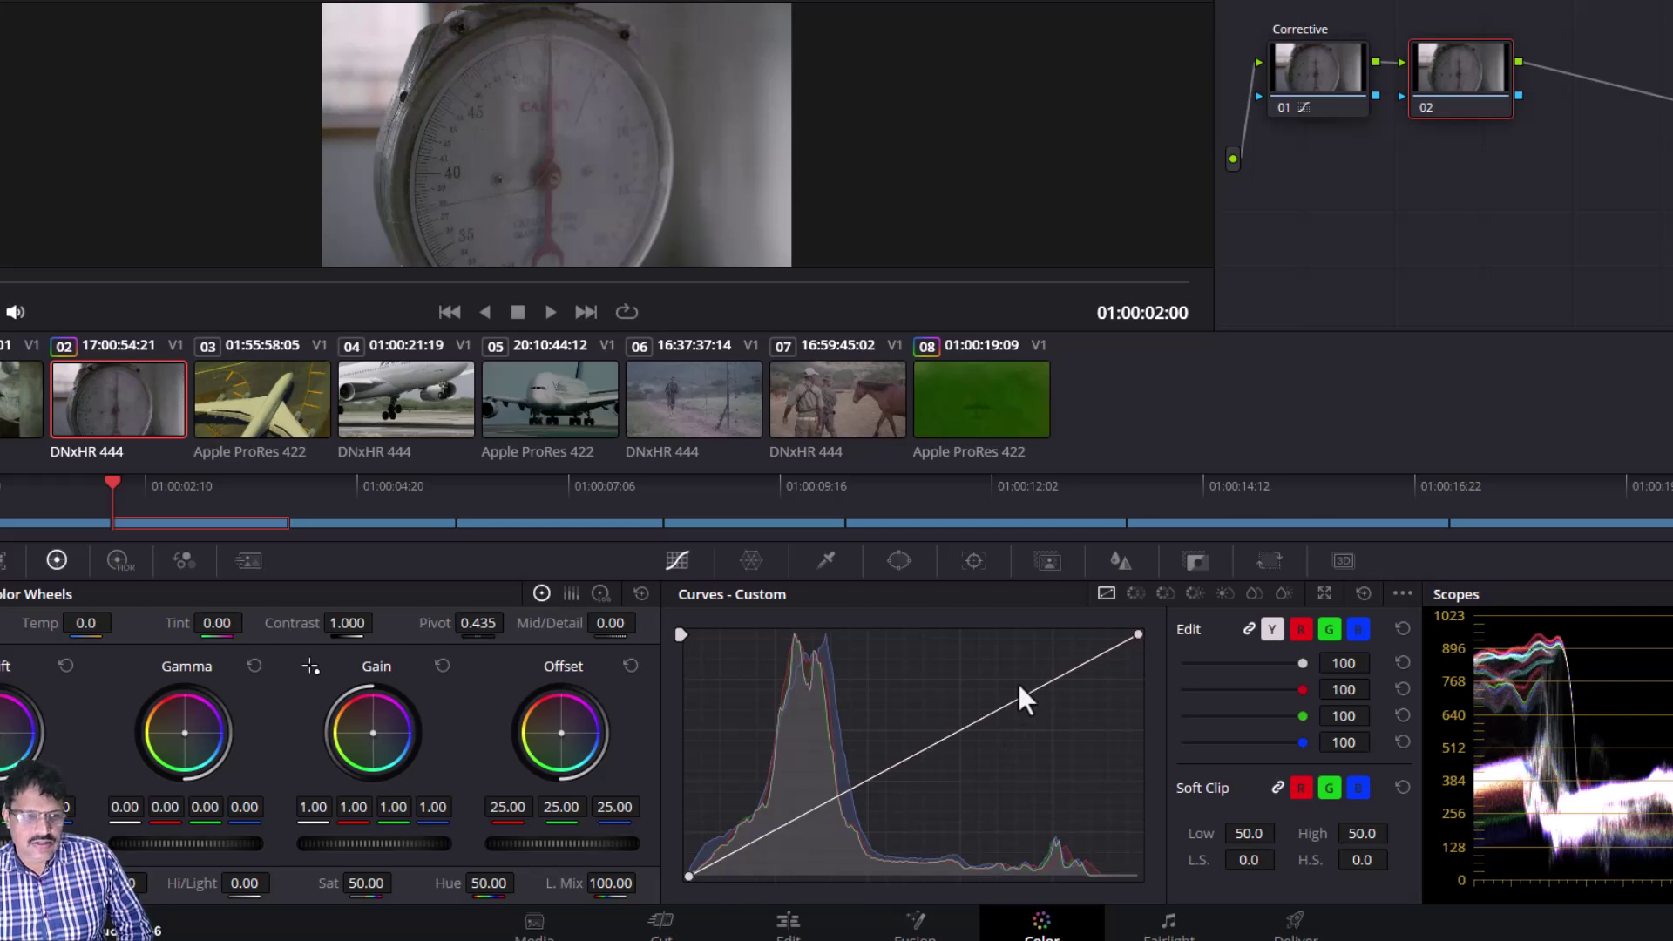
Step: Expand node 02's custom curves into a floating window and place it below the viewer image
{"action": "left_click", "coordinate": [1324, 594]}
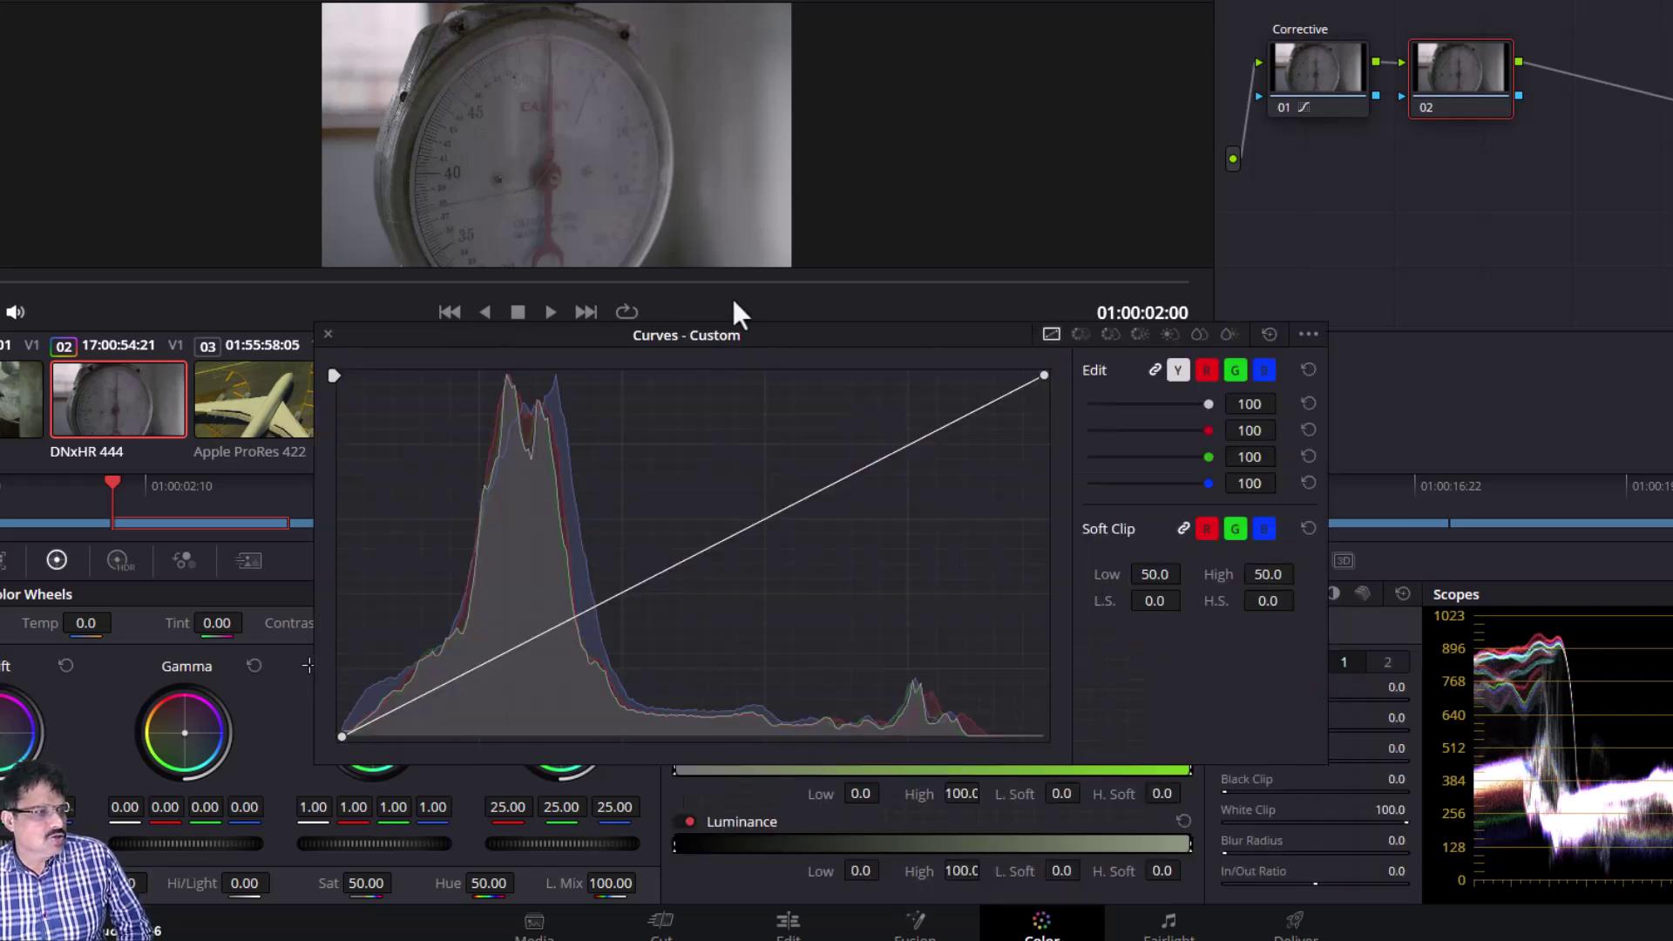
{"action": "left_click", "coordinate": [702, 283]}
{"action": "left_click_drag", "start_coordinate": [695, 335], "coordinate": [537, 315]}
{"action": "left_click_drag", "start_coordinate": [702, 284], "coordinate": [28, 305]}
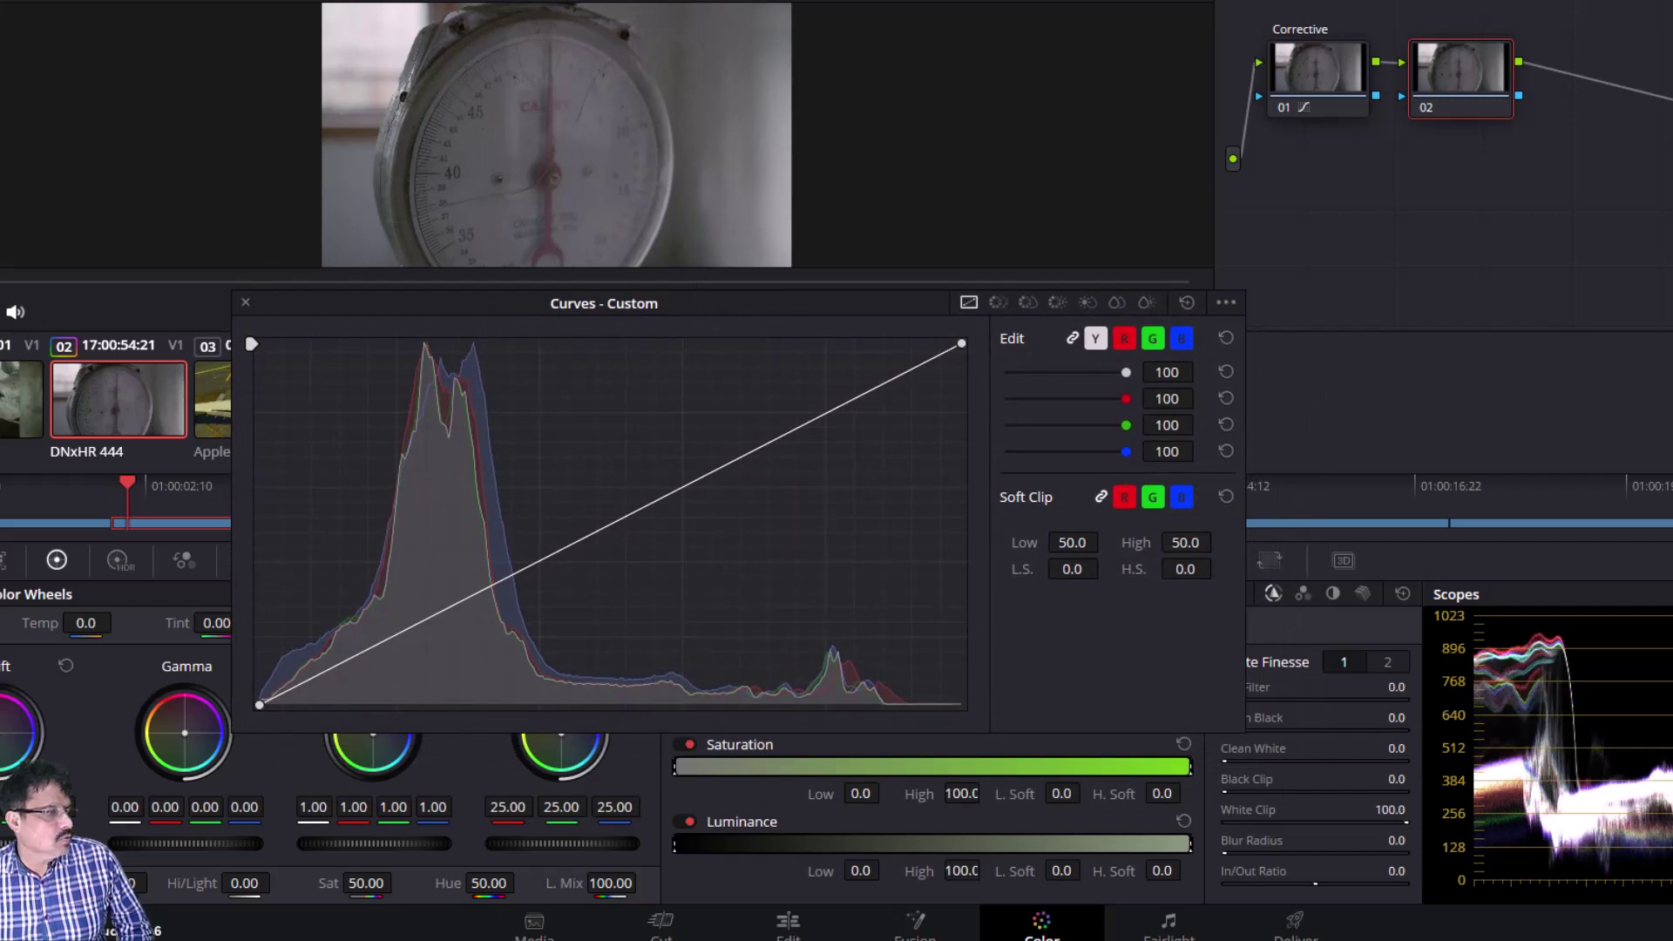
{"action": "left_click_drag", "start_coordinate": [405, 313], "coordinate": [359, 307]}
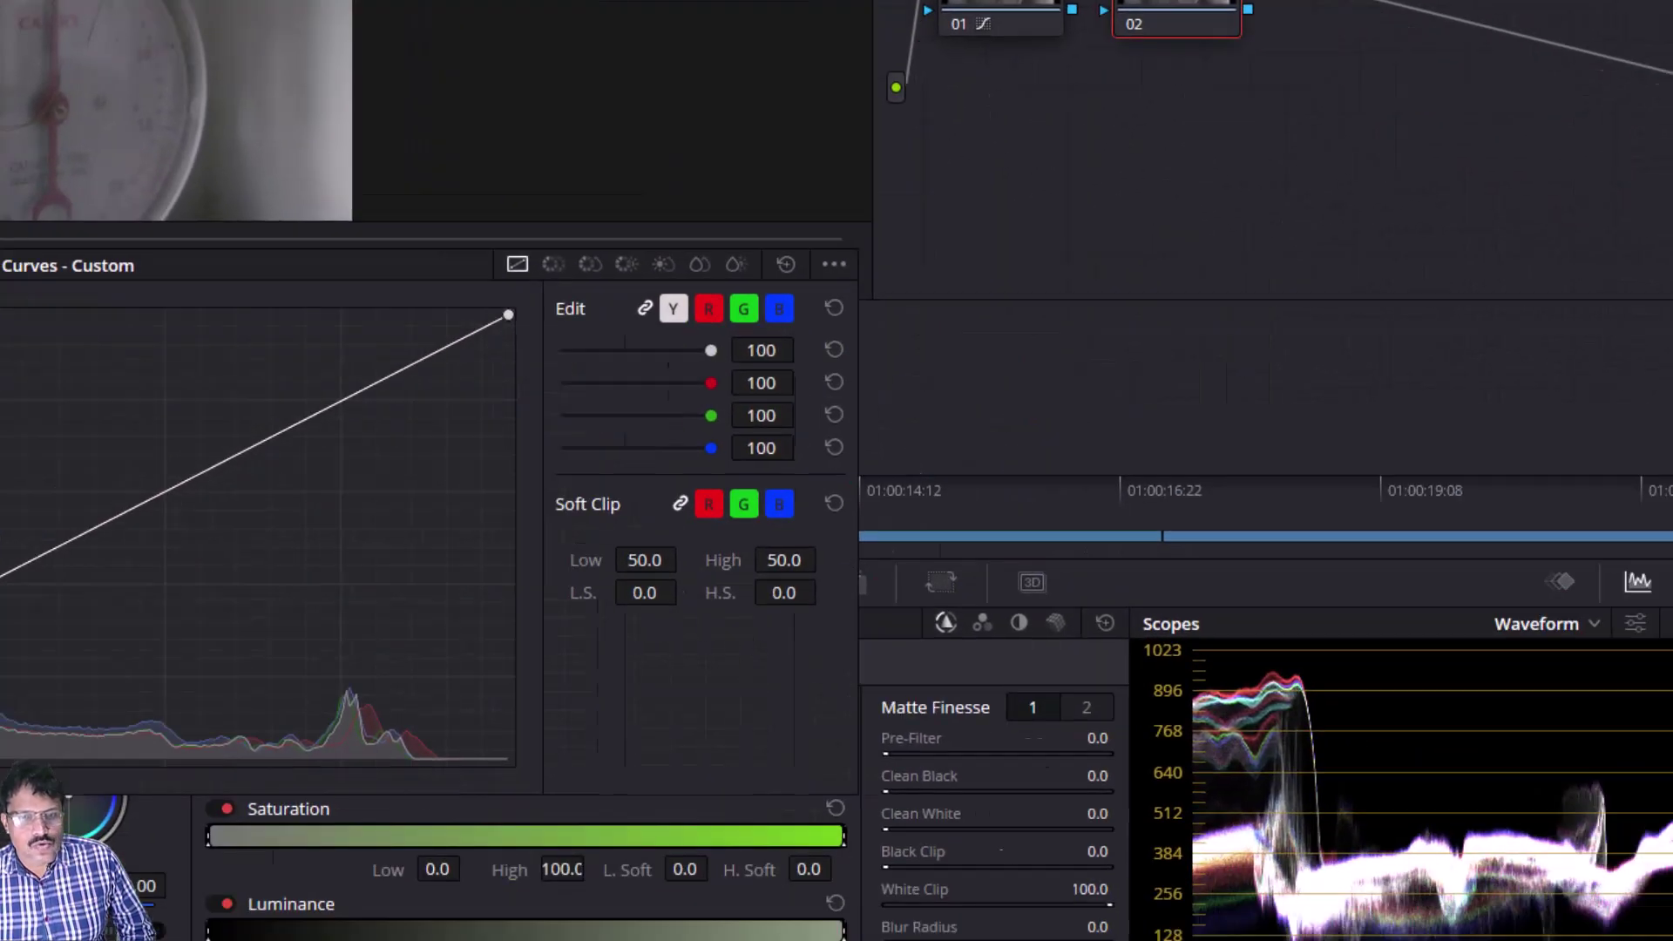
Step: Open the floating Scopes window and arrange it with the Curves window so the clip, waveform and curve are all visible
{"action": "left_click", "coordinate": [1530, 579]}
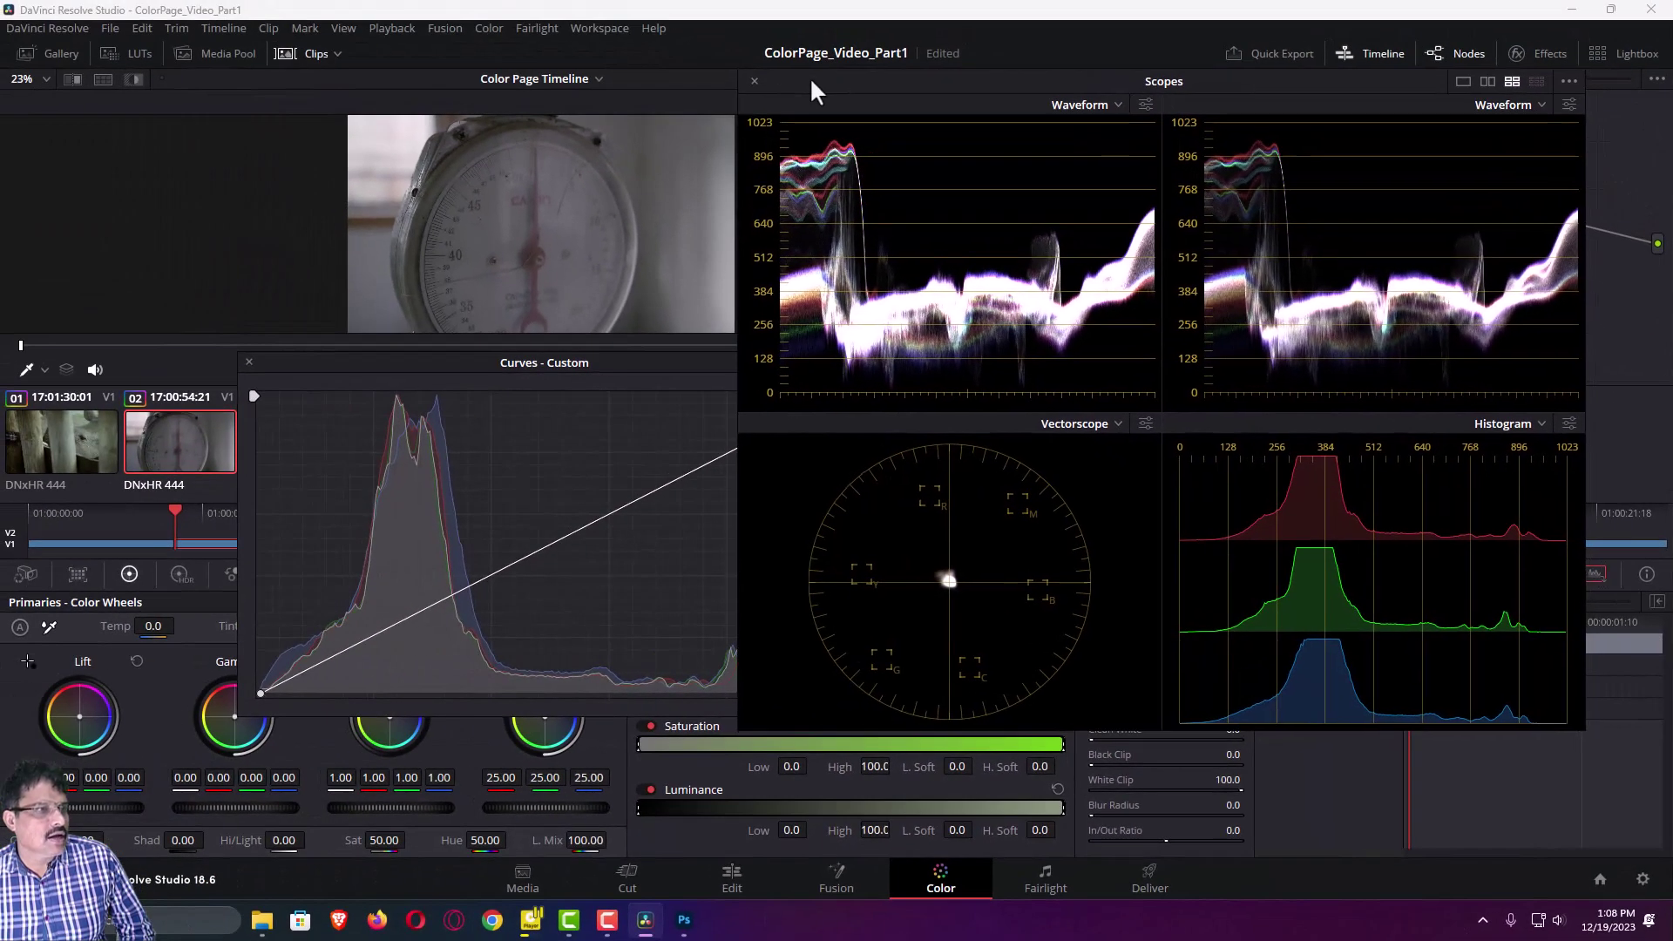
{"action": "left_click", "coordinate": [629, 361]}
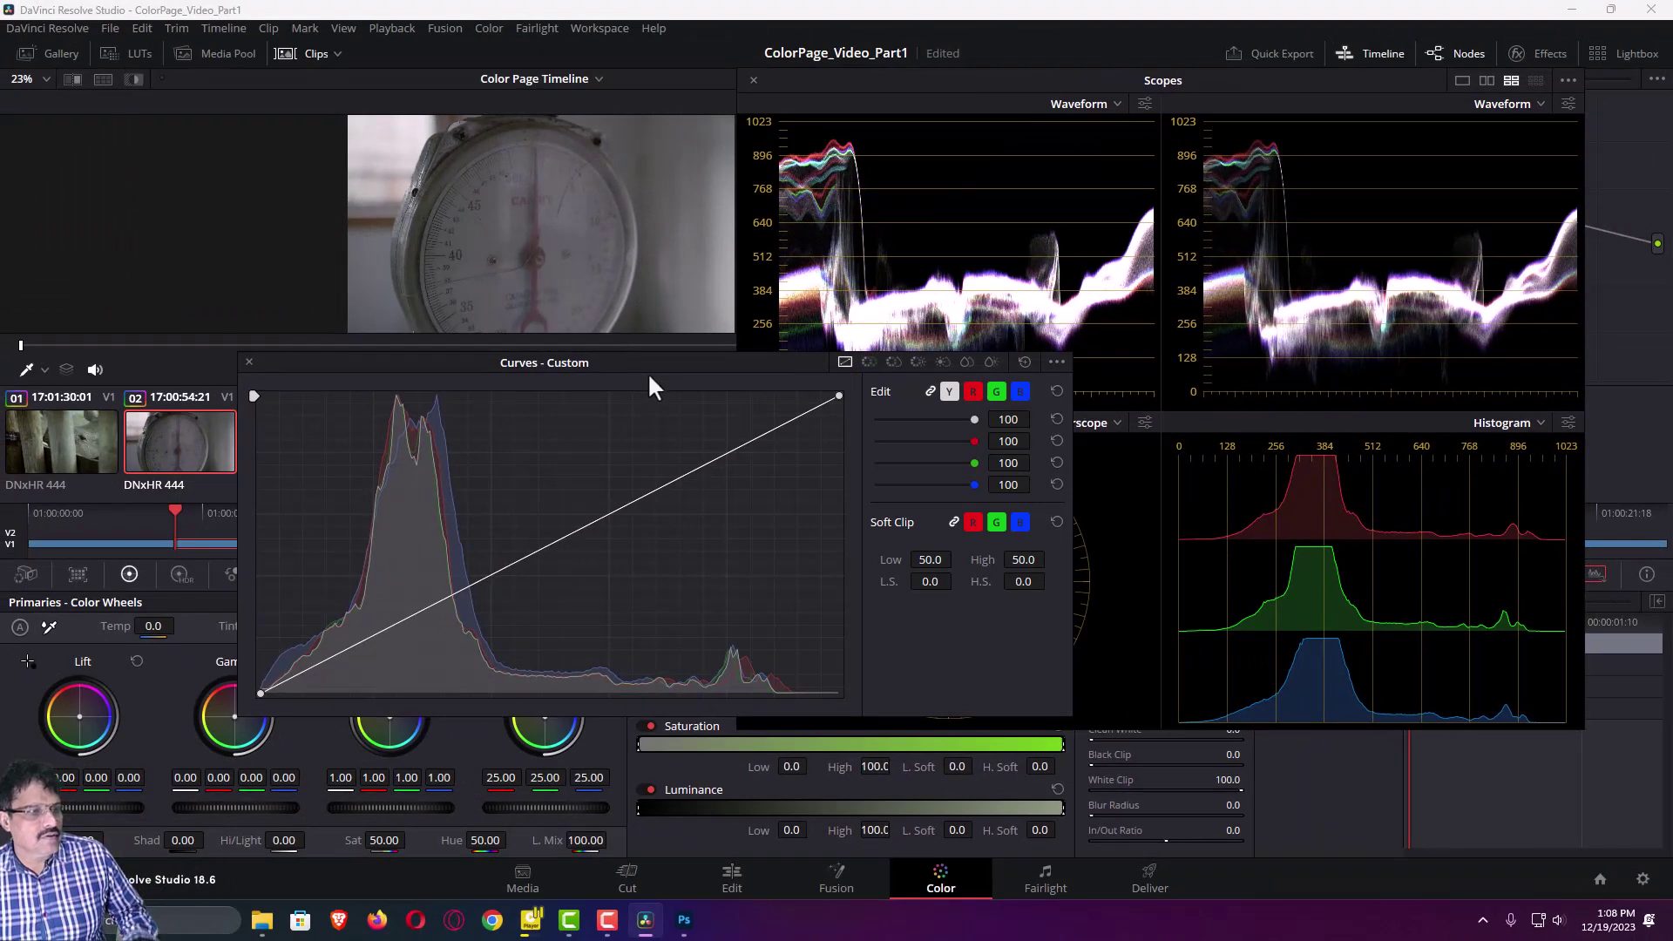
{"action": "left_click_drag", "start_coordinate": [645, 367], "coordinate": [642, 418]}
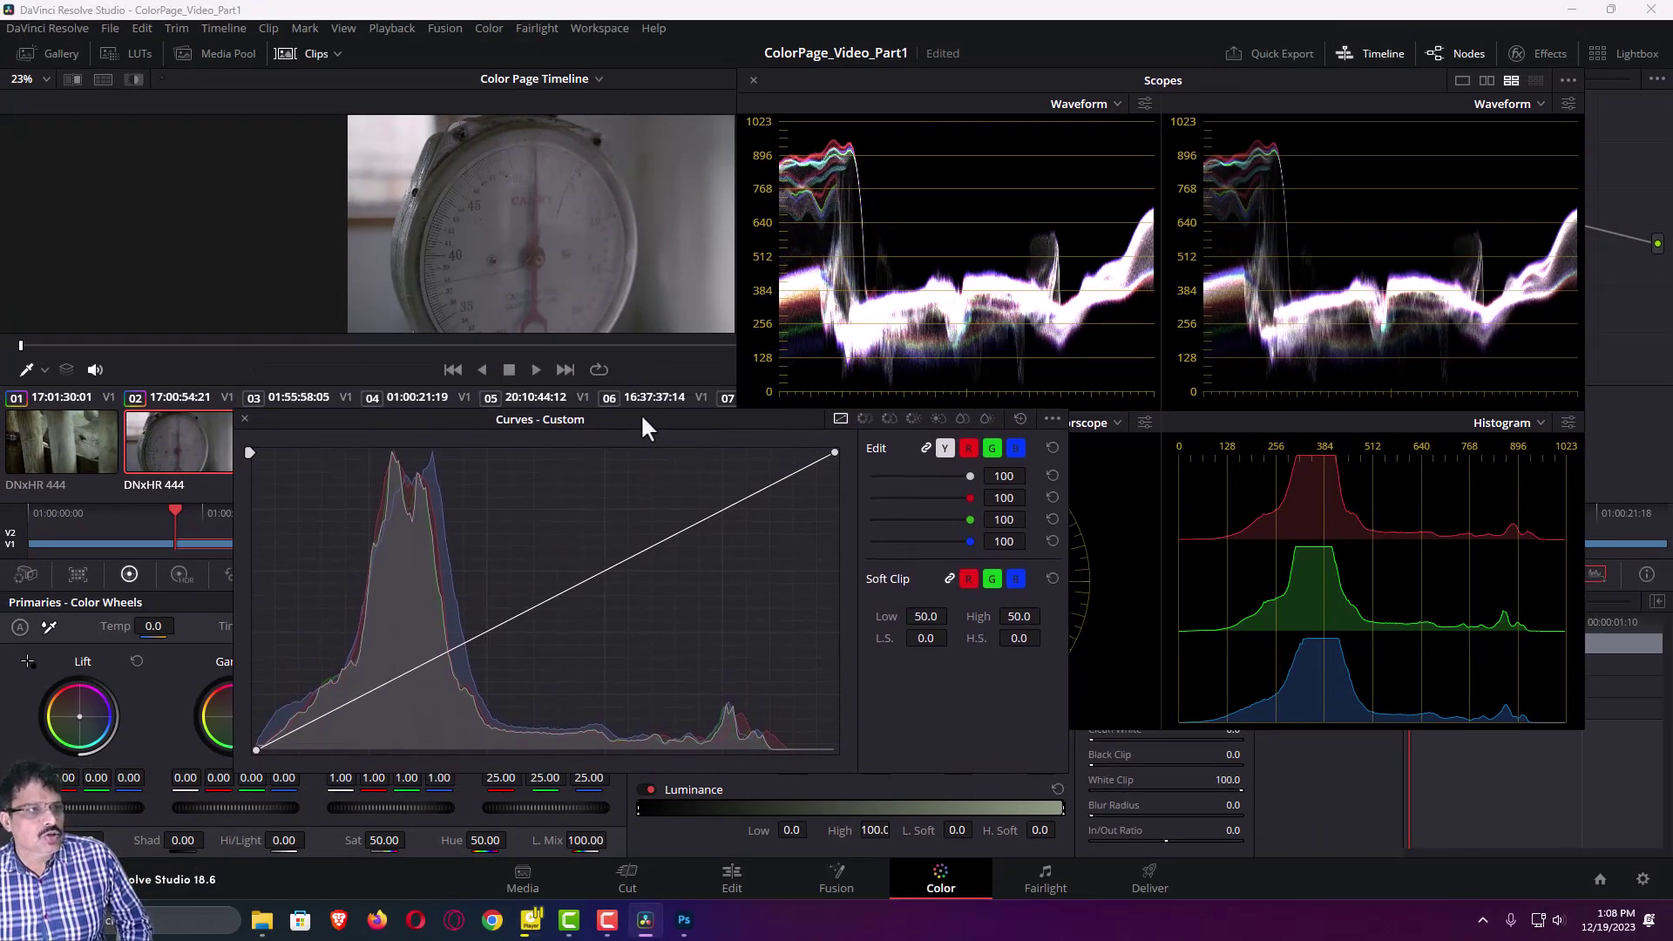
{"action": "left_click_drag", "start_coordinate": [864, 83], "coordinate": [863, 35]}
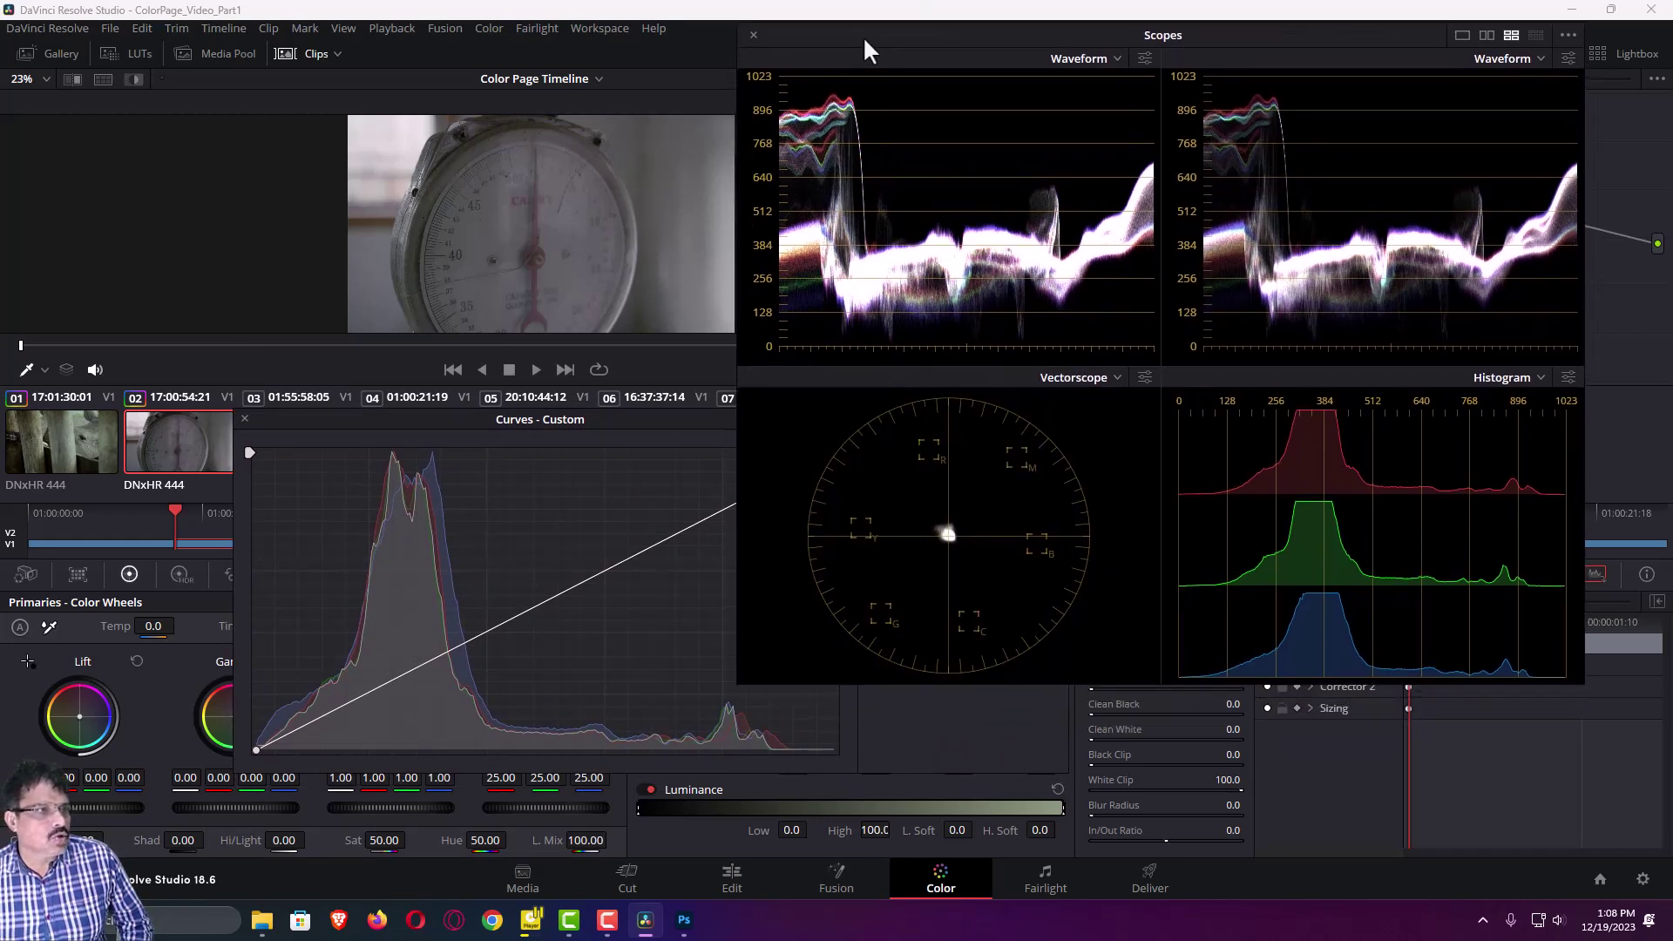
{"action": "left_click", "coordinate": [622, 414]}
{"action": "mouse_move", "coordinate": [637, 410]}
{"action": "left_mouse_down"}
{"action": "mouse_move", "coordinate": [643, 355]}
{"action": "mouse_move", "coordinate": [638, 404]}
{"action": "mouse_move", "coordinate": [645, 386]}
{"action": "left_mouse_up"}
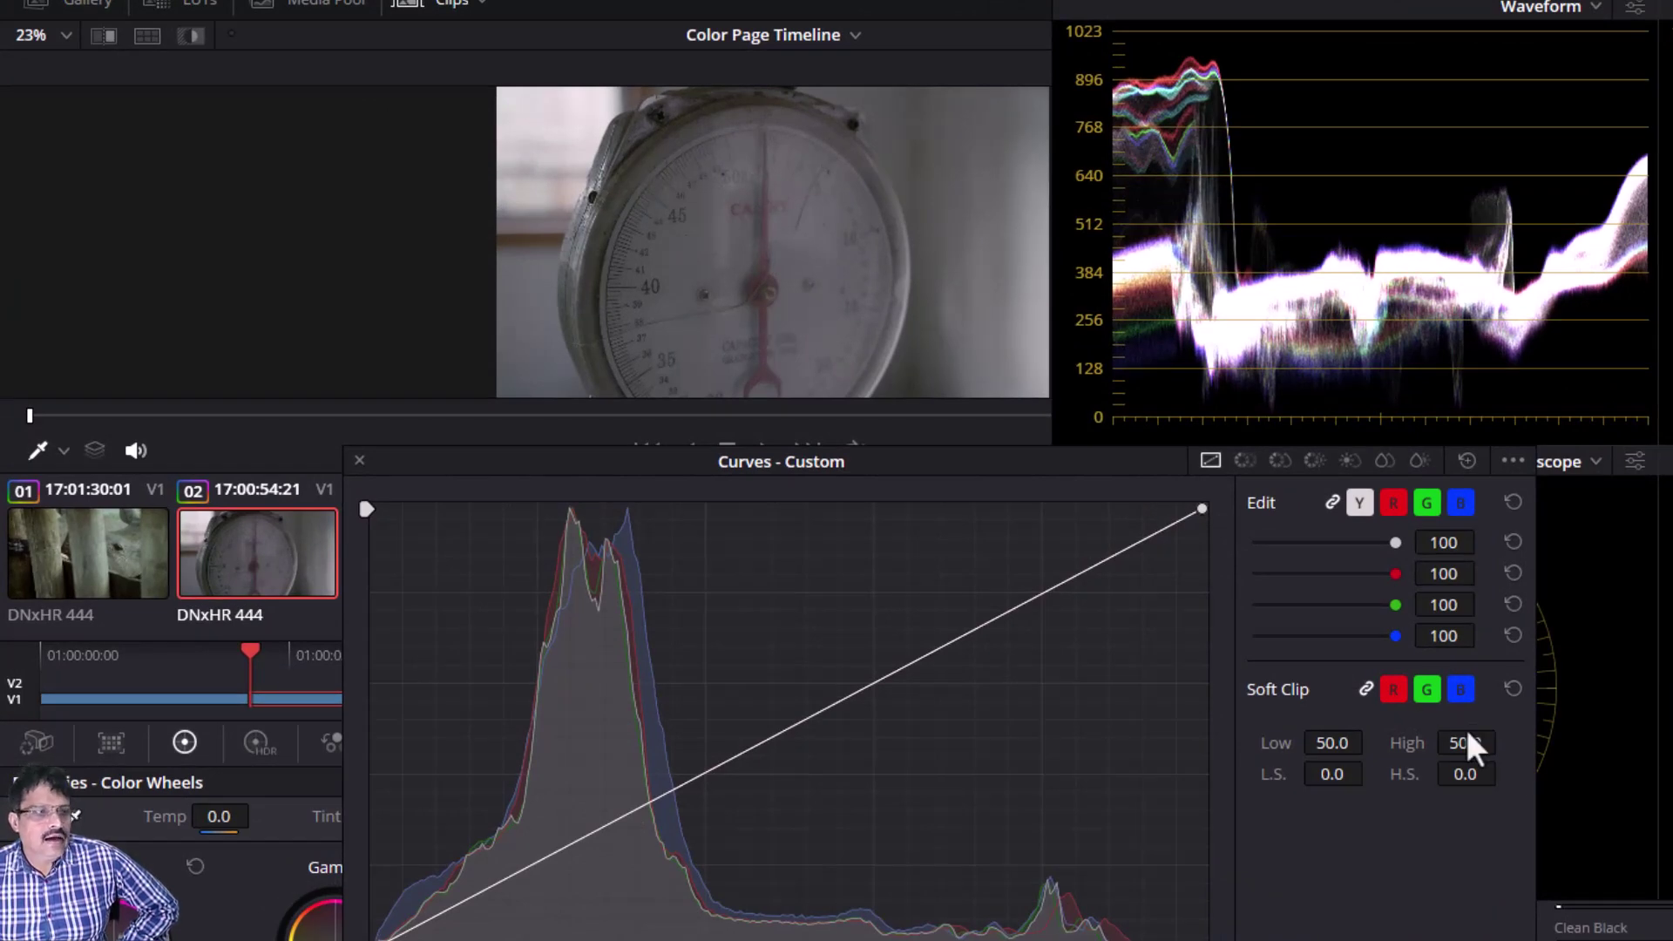
Step: Add shadow and highlight points to node 02's linked custom curve and form an S-curve by lowering the shadows and raising the highlights
{"action": "mouse_move", "coordinate": [876, 262]}
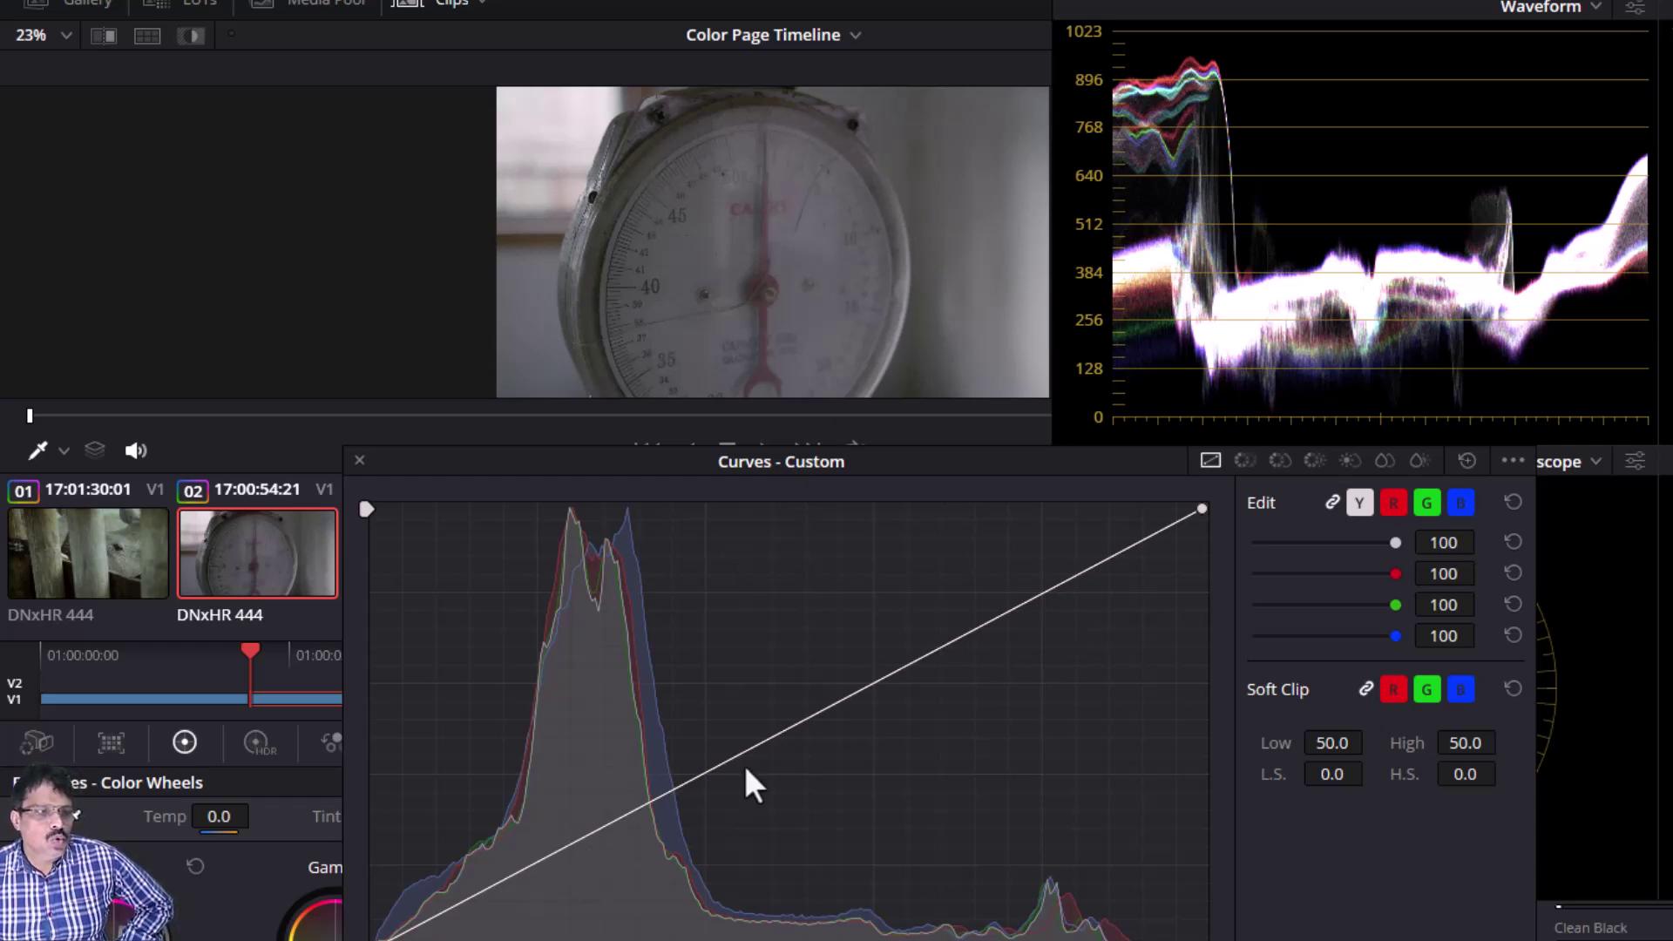
{"action": "left_click", "coordinate": [549, 855]}
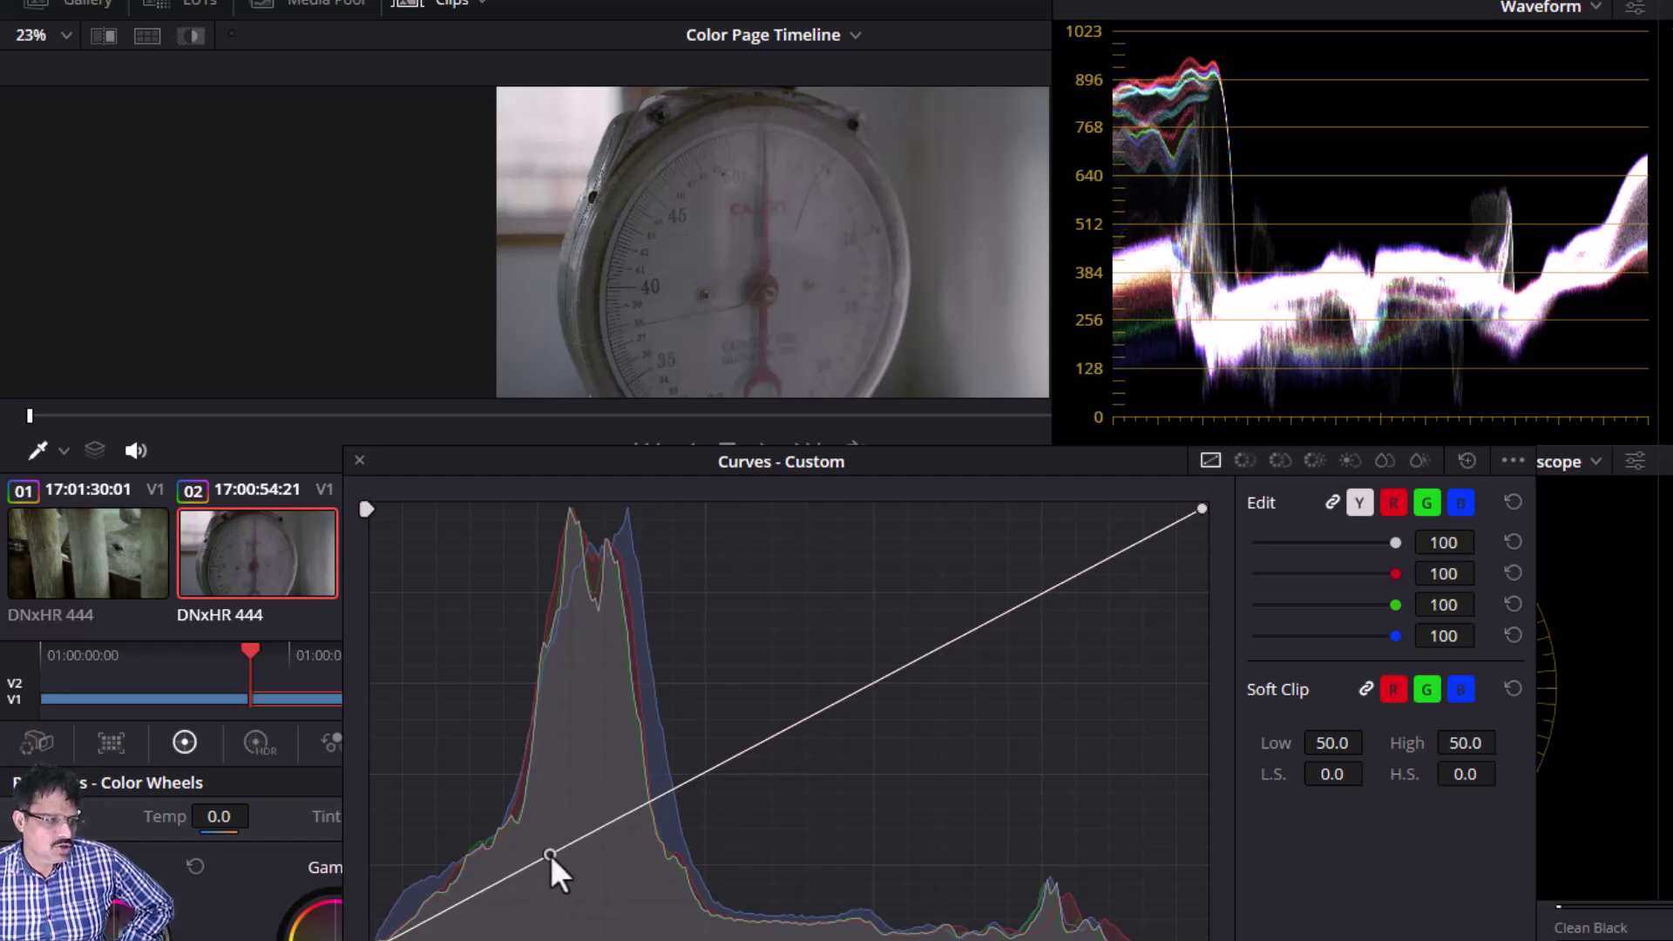
{"action": "left_click", "coordinate": [1010, 608]}
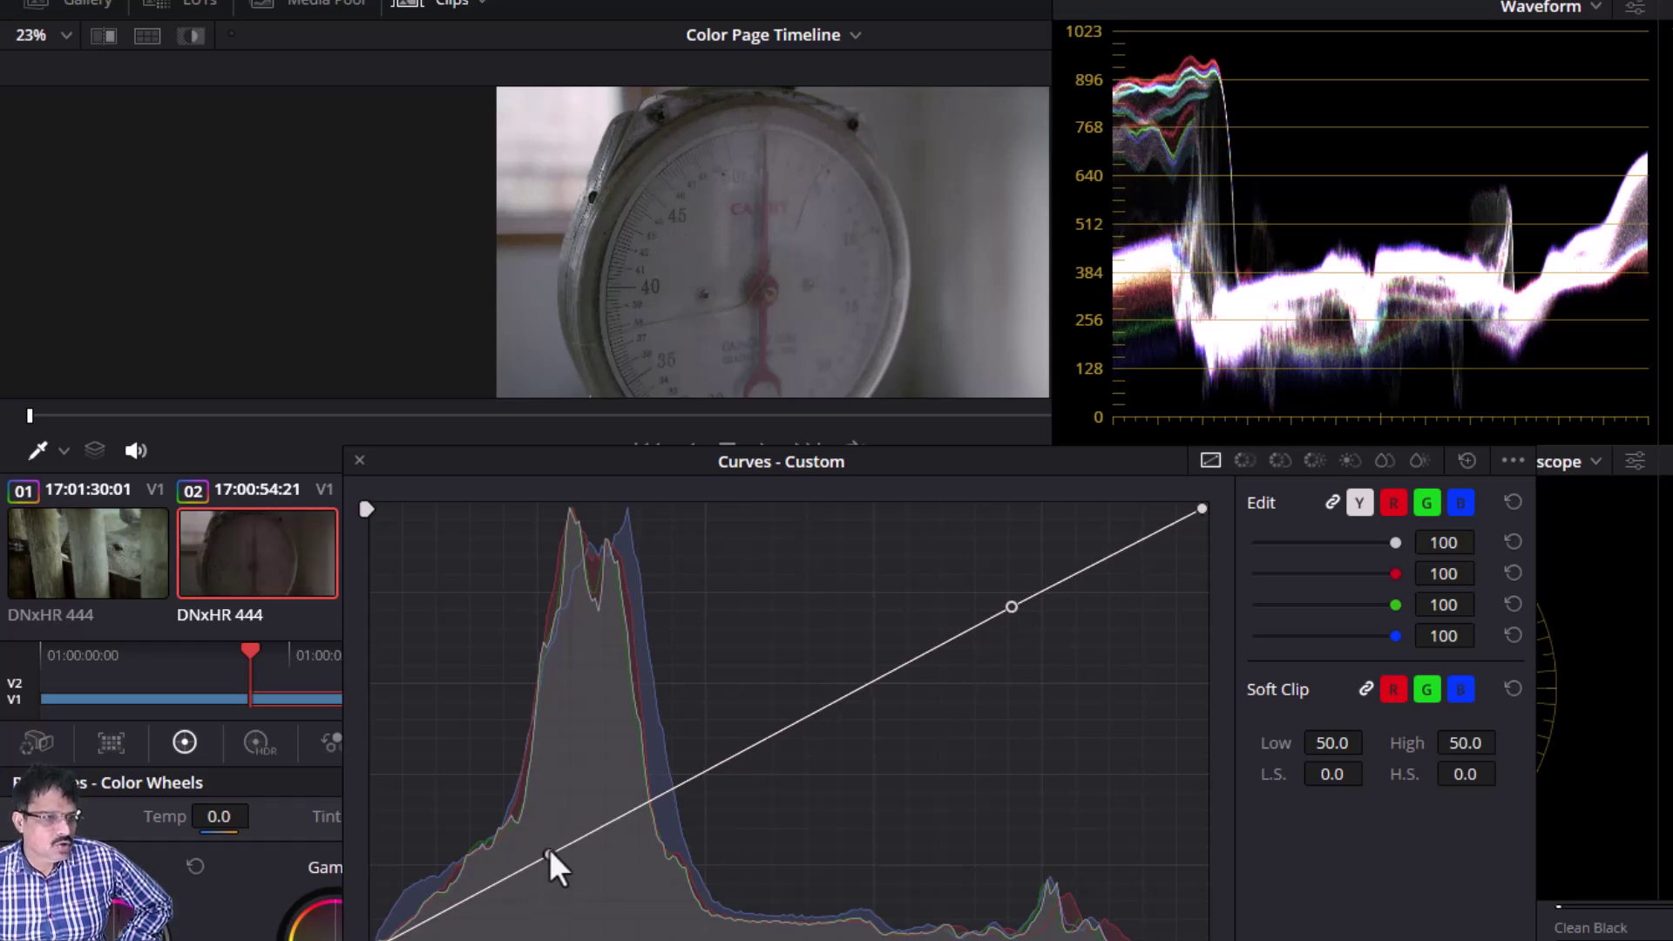
{"action": "left_click_drag", "start_coordinate": [549, 851], "coordinate": [579, 880]}
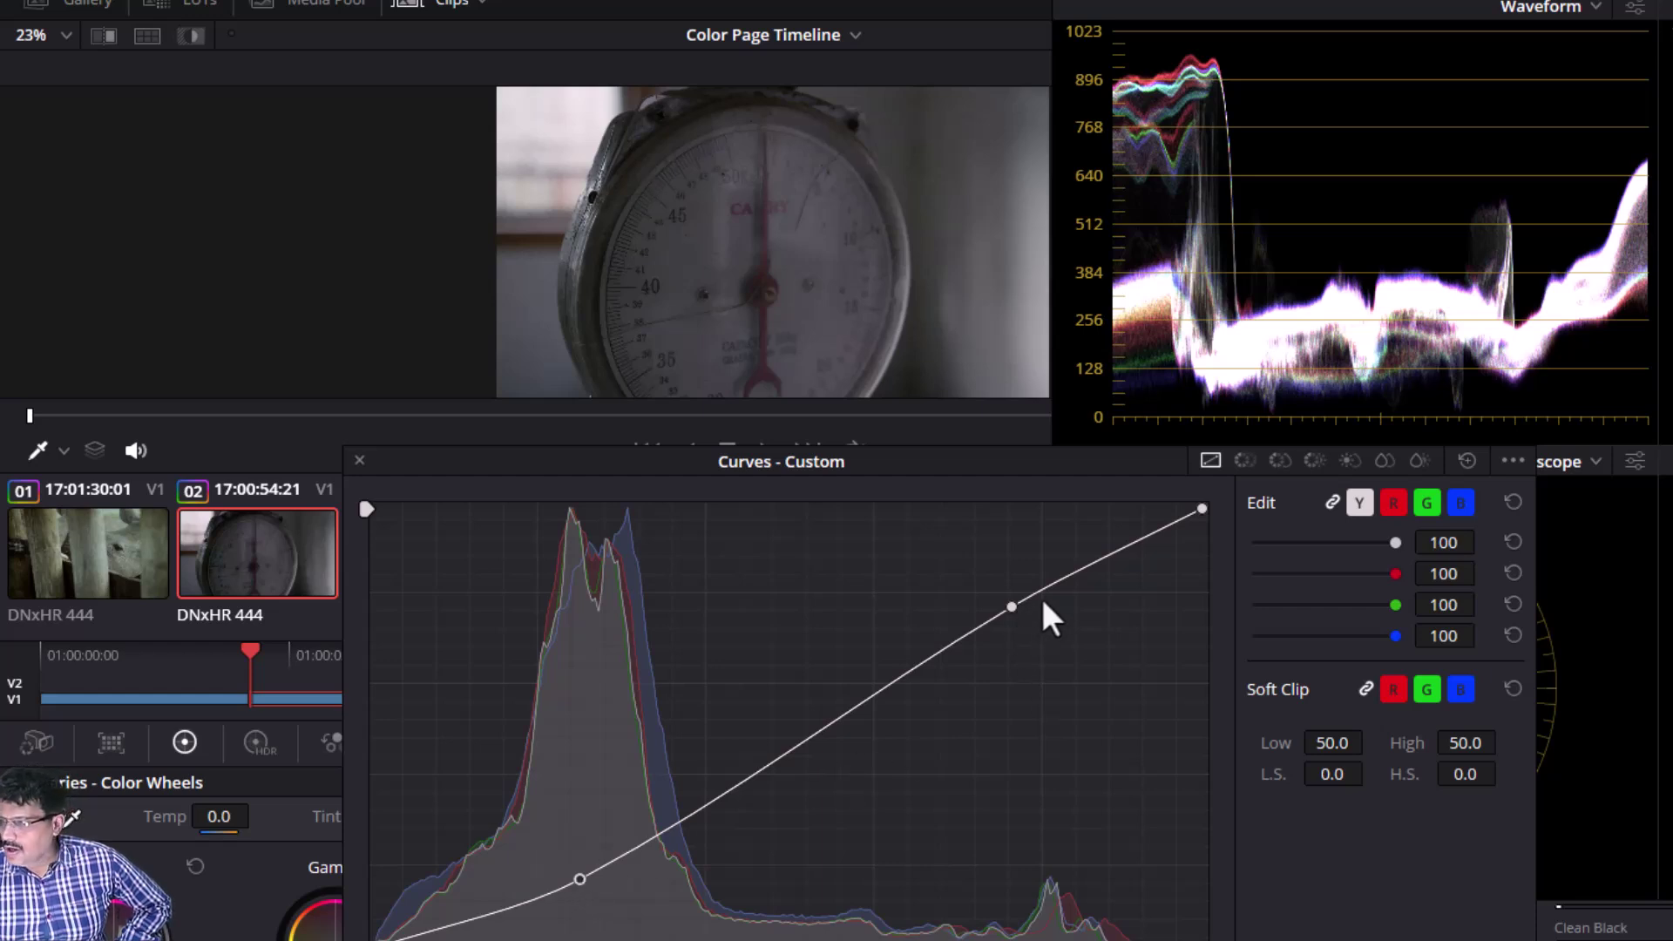
{"action": "left_click_drag", "start_coordinate": [1010, 607], "coordinate": [855, 645]}
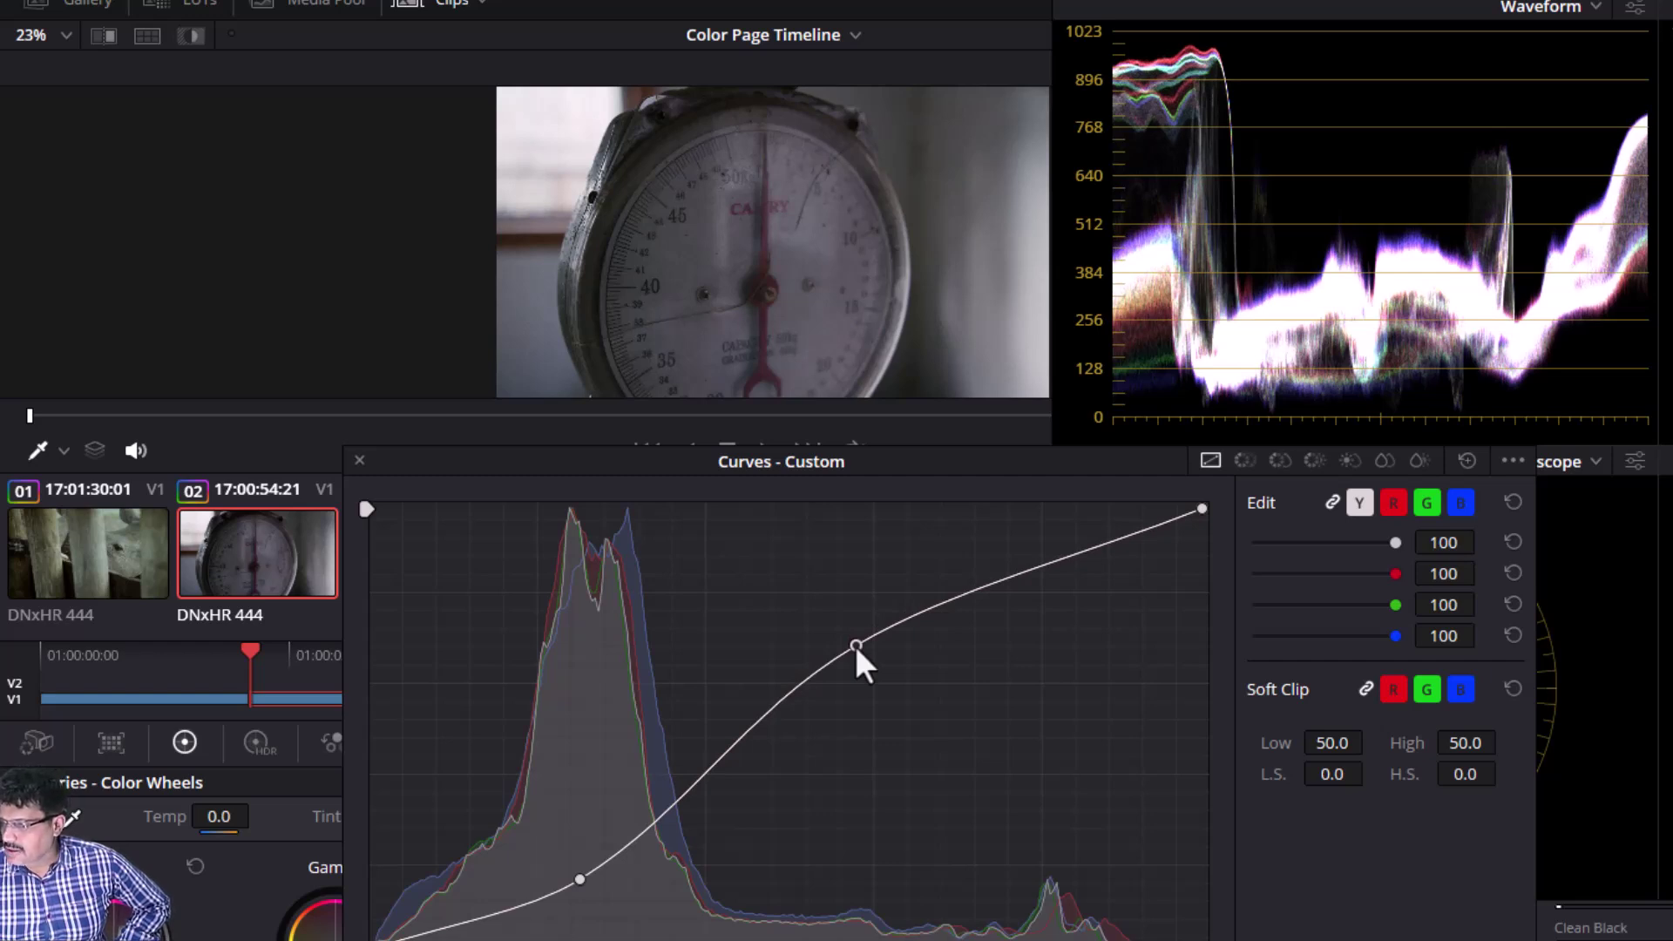
Step: Fine-tune the S-curve by nudging the shadow point slightly and lifting the highlight point a little higher for brighter highlights
{"action": "left_click_drag", "start_coordinate": [575, 879], "coordinate": [568, 876]}
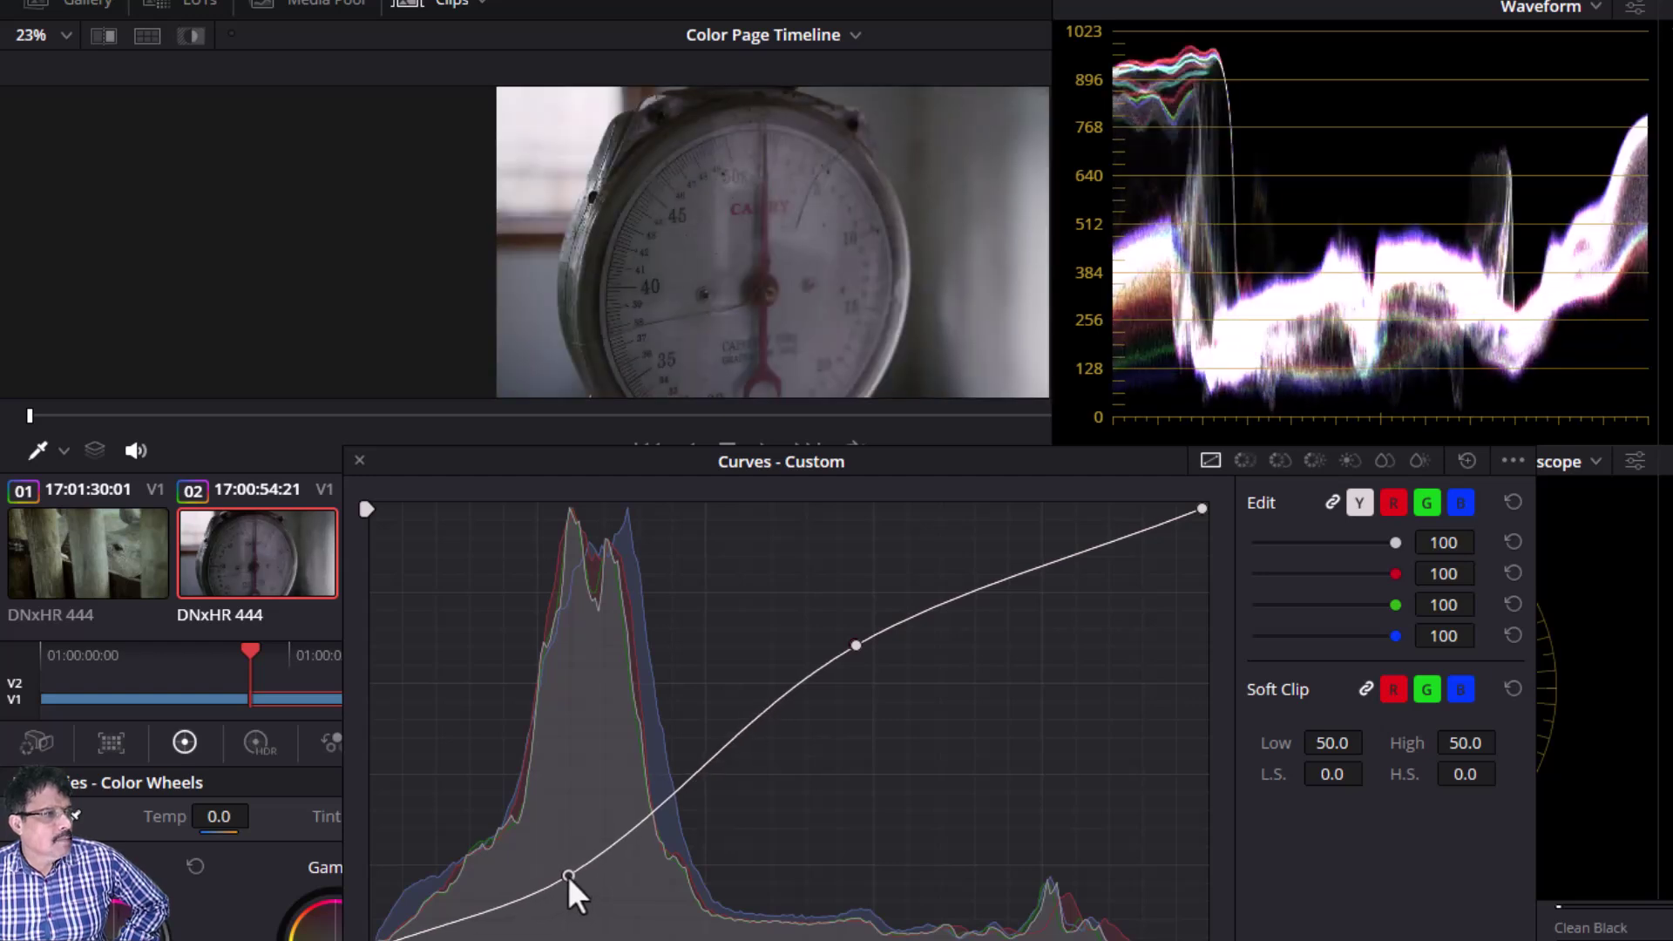
{"action": "left_click_drag", "start_coordinate": [854, 643], "coordinate": [849, 622]}
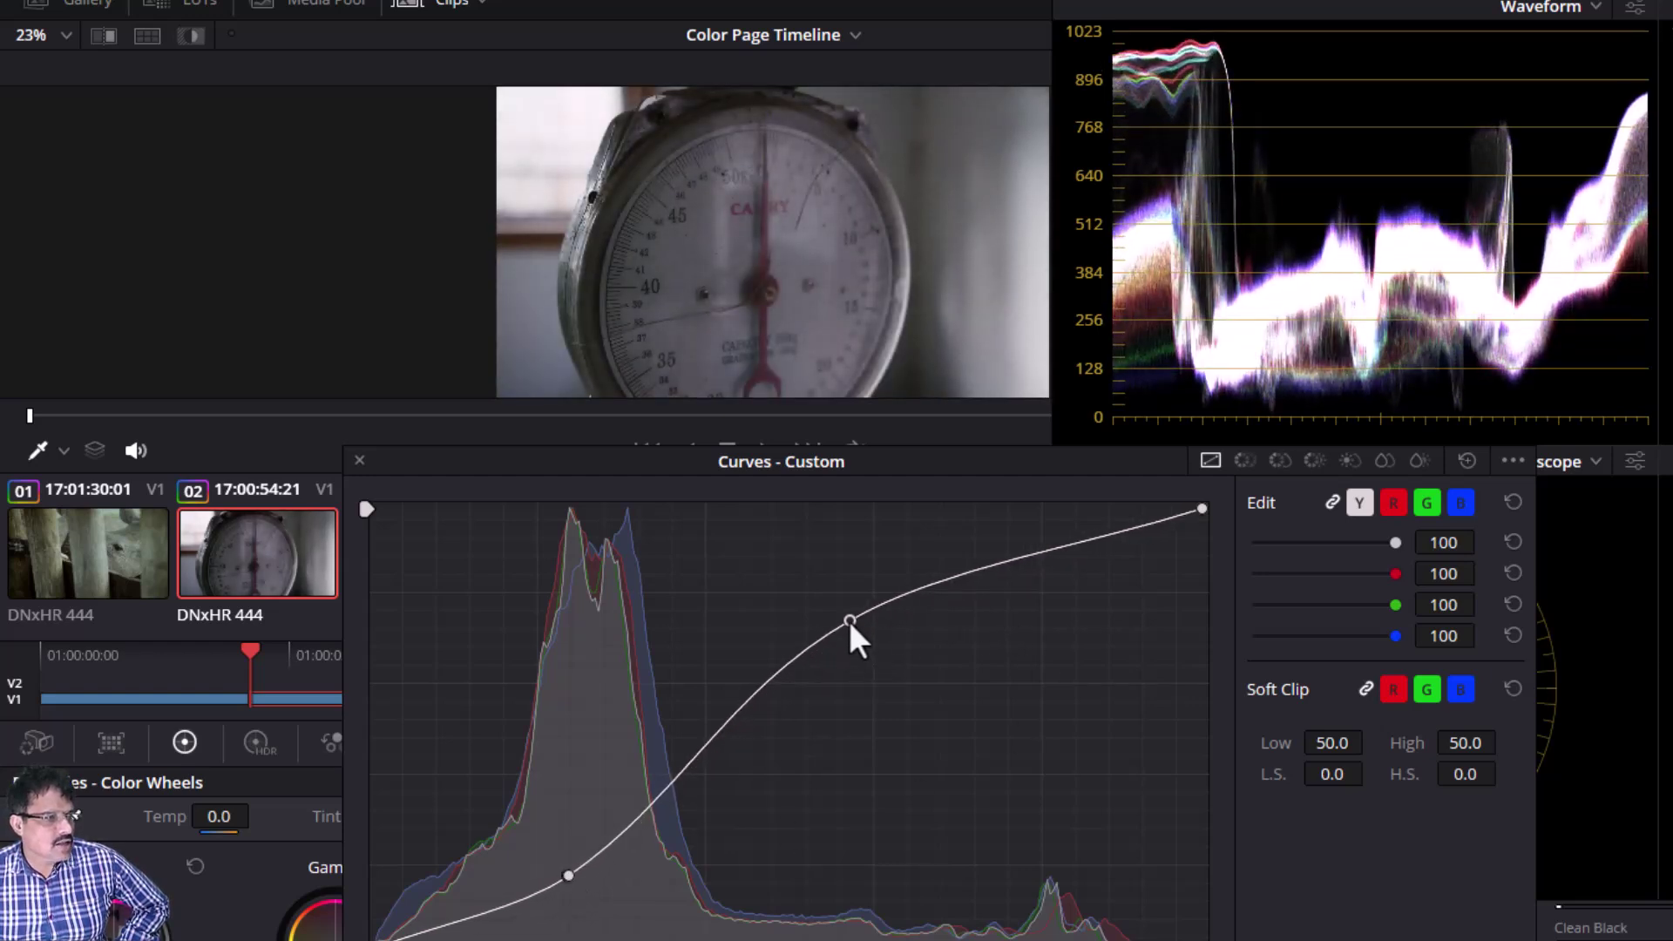
{"action": "left_click_drag", "start_coordinate": [567, 873], "coordinate": [571, 880]}
{"action": "left_click_drag", "start_coordinate": [851, 617], "coordinate": [845, 614]}
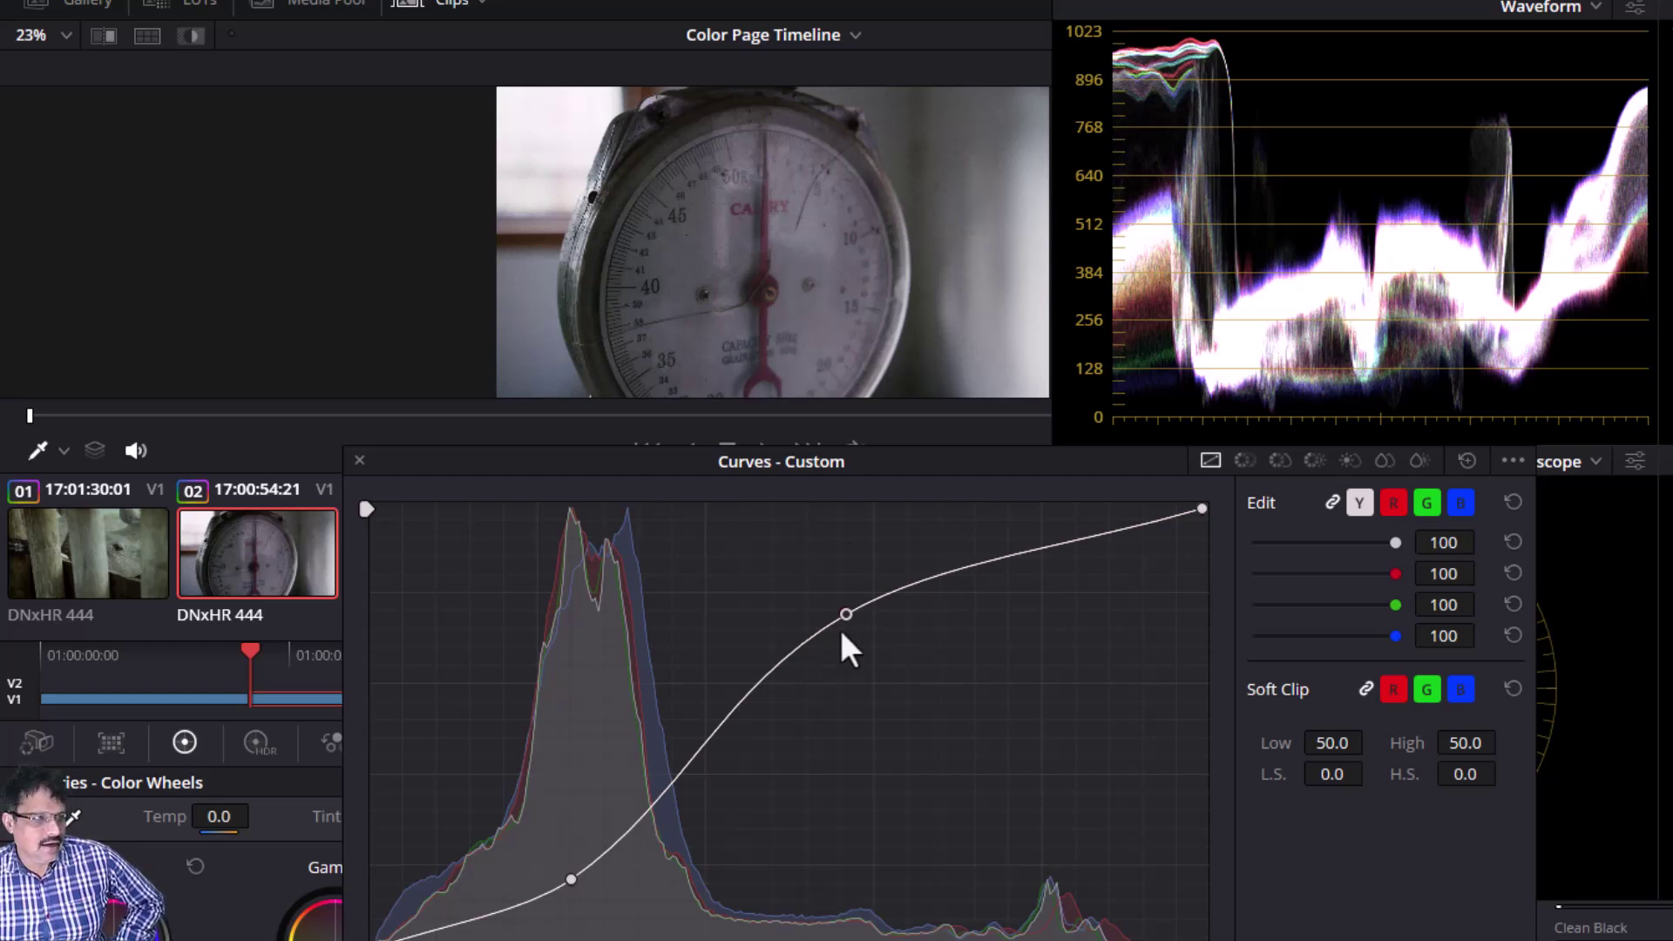
Step: Close the floating Curves and Scopes windows and move node 02 farther away from the Corrective node
{"action": "left_click", "coordinate": [358, 462]}
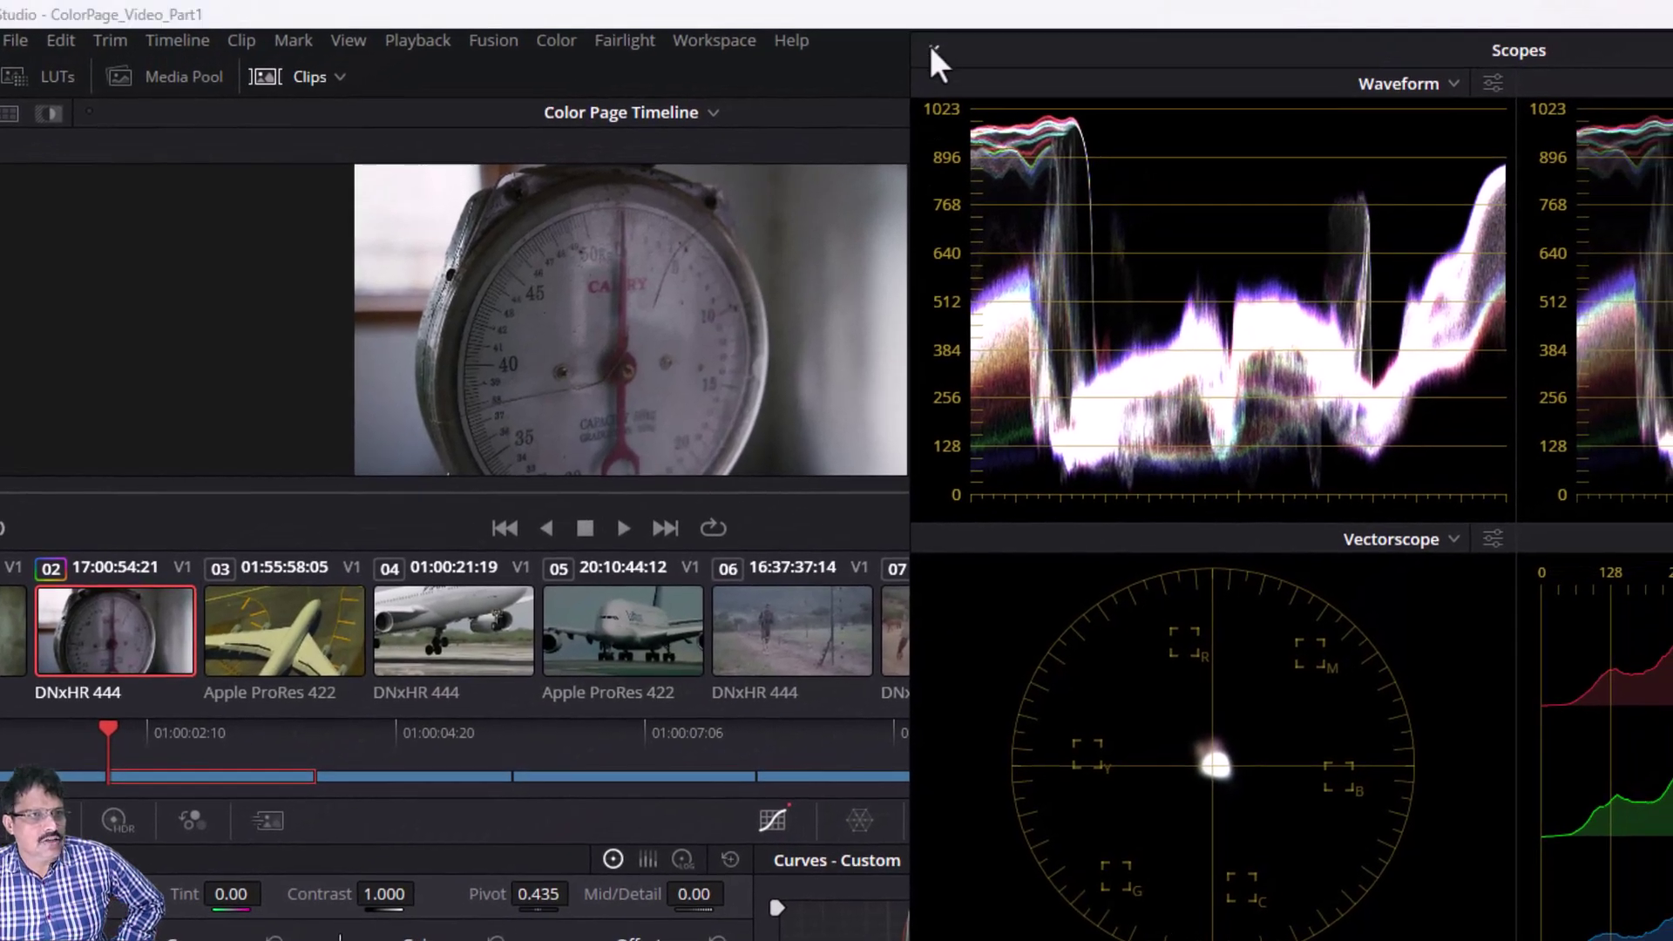
{"action": "left_click", "coordinate": [932, 49]}
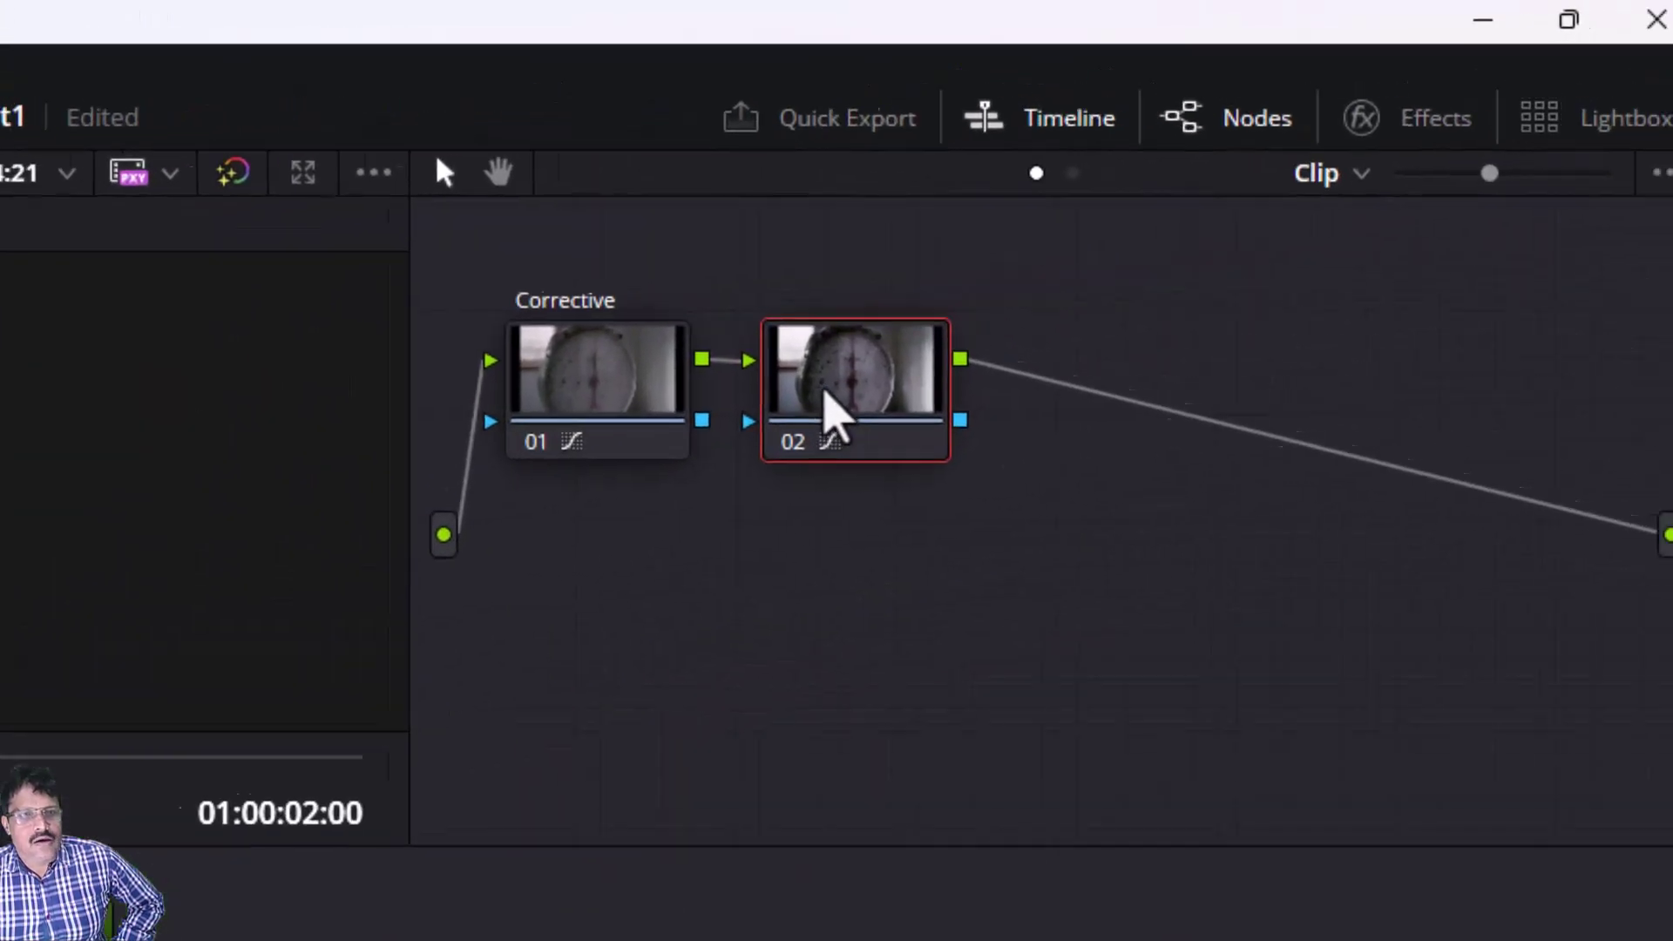
{"action": "left_click_drag", "start_coordinate": [825, 393], "coordinate": [982, 389]}
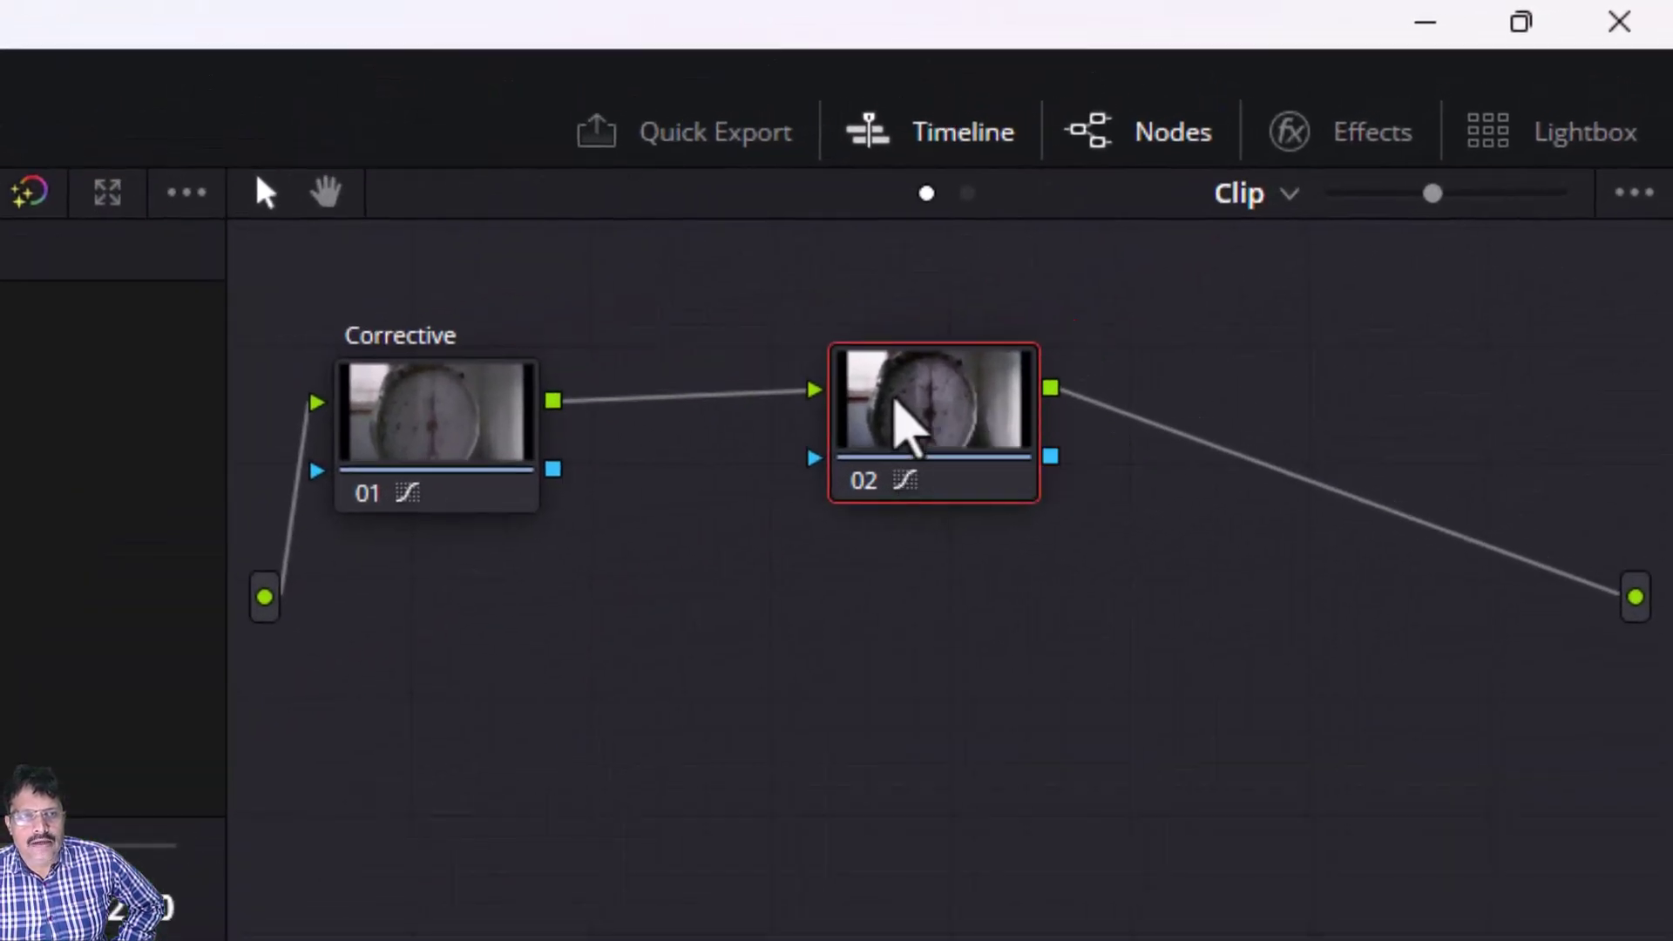
Step: Insert a serial node before node 02 and arrange it between the Corrective node and the S-curve node
{"action": "right_click", "coordinate": [1274, 211]}
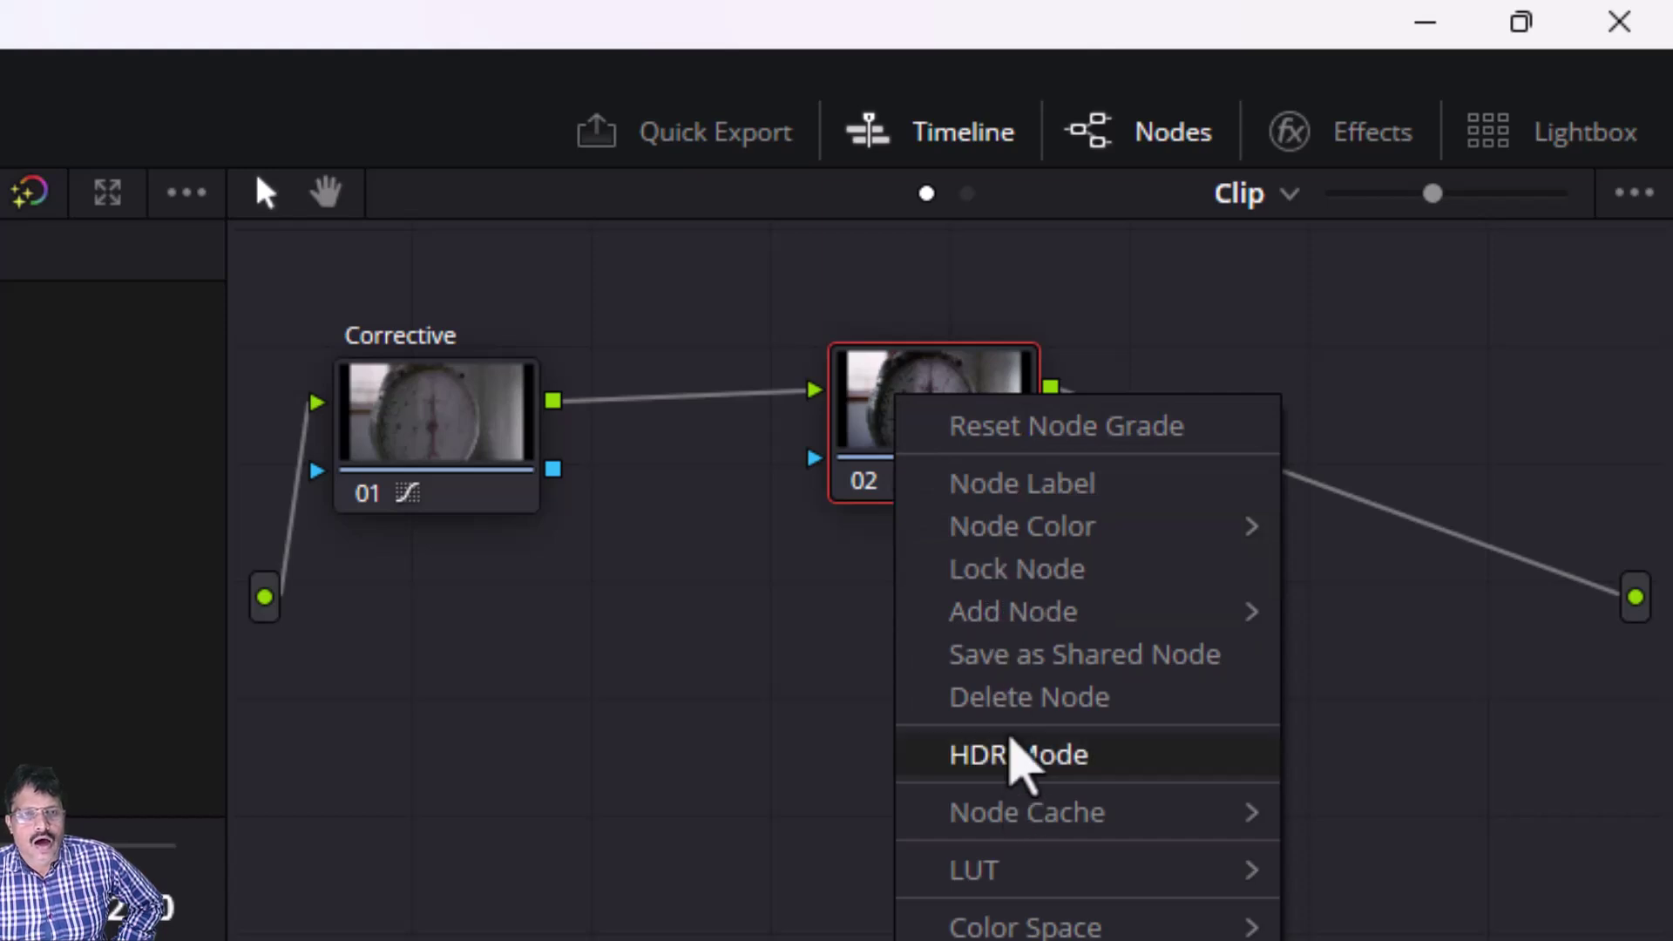
{"action": "mouse_move", "coordinate": [1026, 630]}
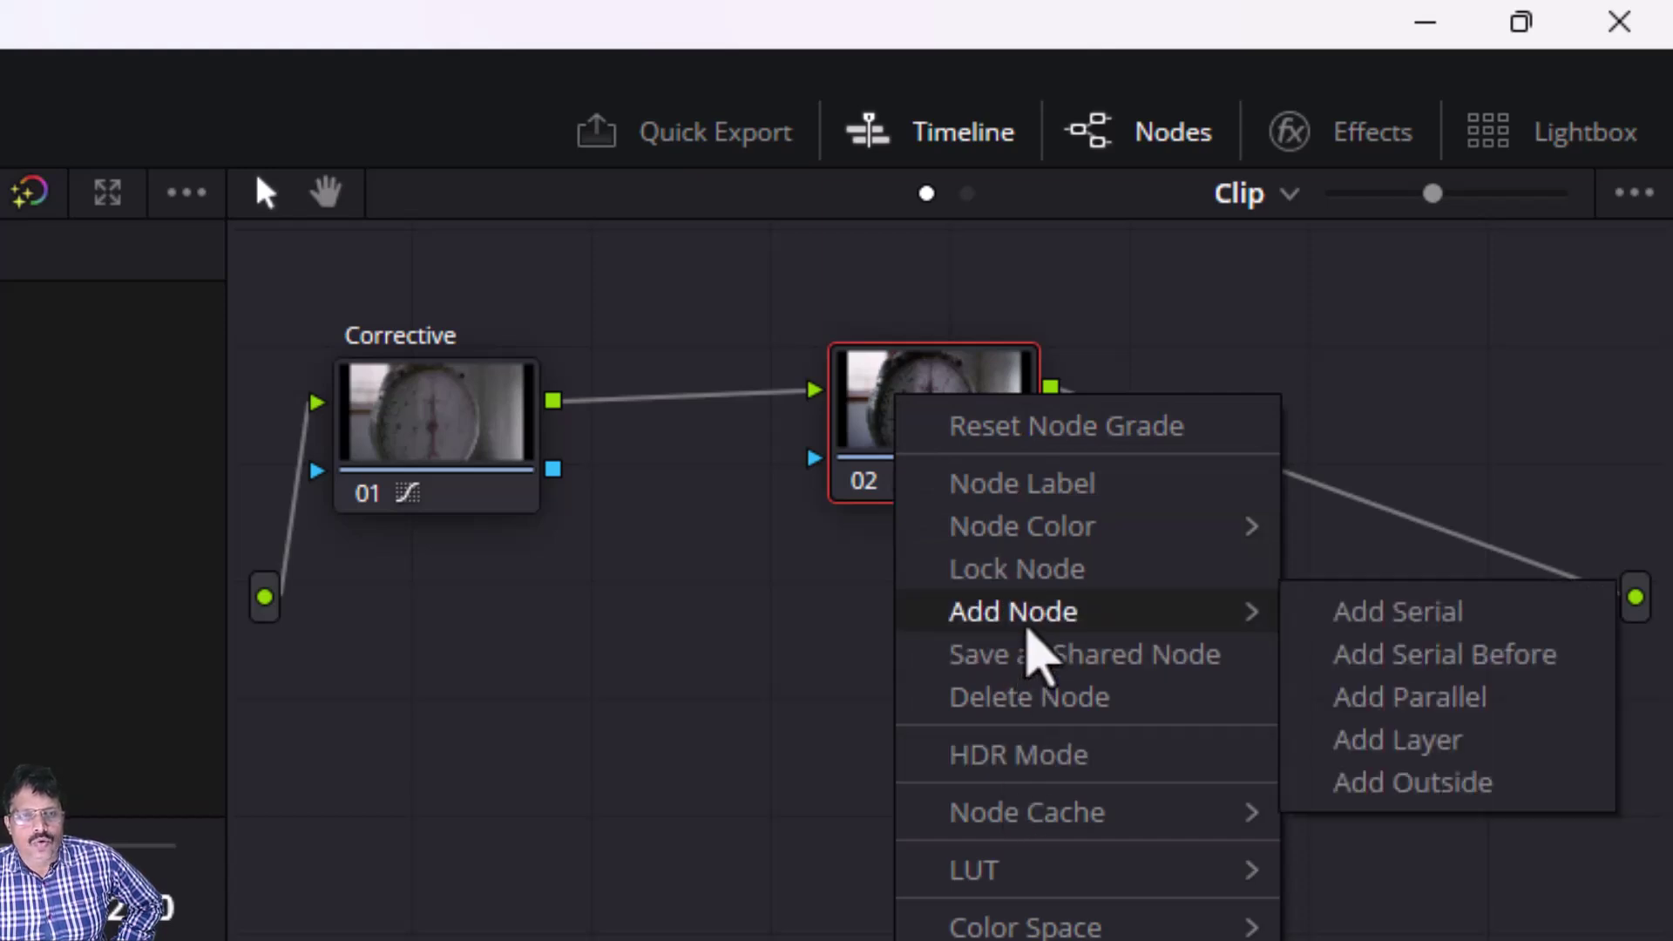
{"action": "left_click", "coordinate": [1391, 671]}
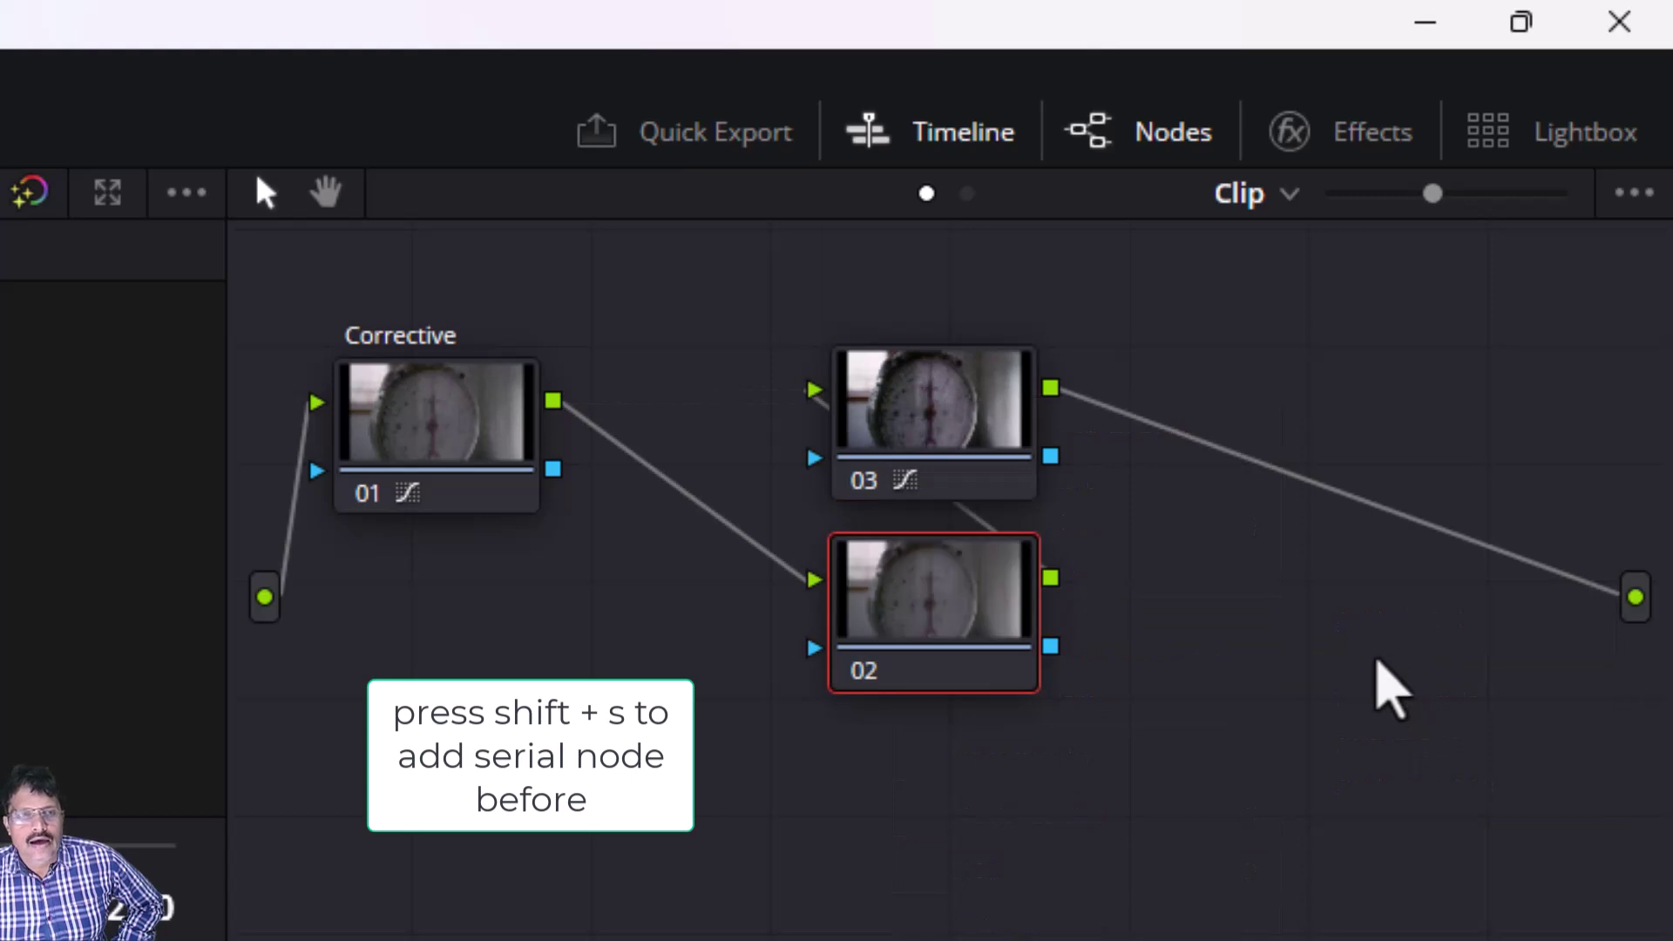
{"action": "left_click_drag", "start_coordinate": [974, 559], "coordinate": [785, 553]}
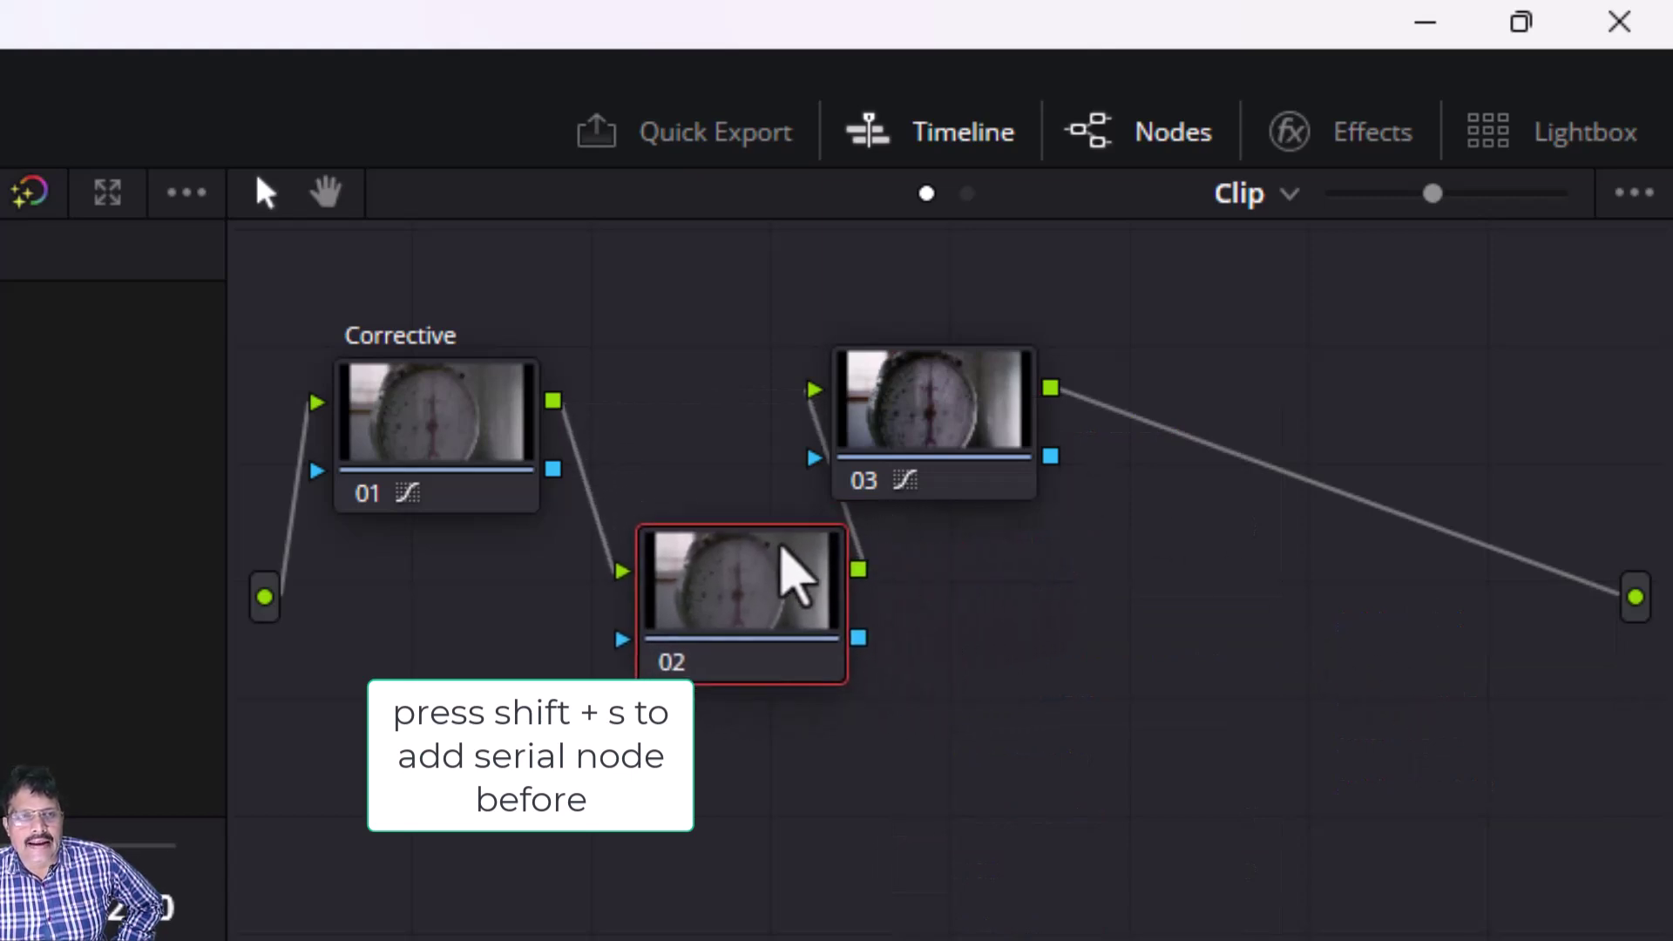
{"action": "left_click_drag", "start_coordinate": [921, 412], "coordinate": [1075, 485]}
{"action": "left_click_drag", "start_coordinate": [746, 609], "coordinate": [754, 497]}
Step: Label node 03 "Contrast" and bring node 02 level with it in the node graph
{"action": "left_click", "coordinate": [1072, 468]}
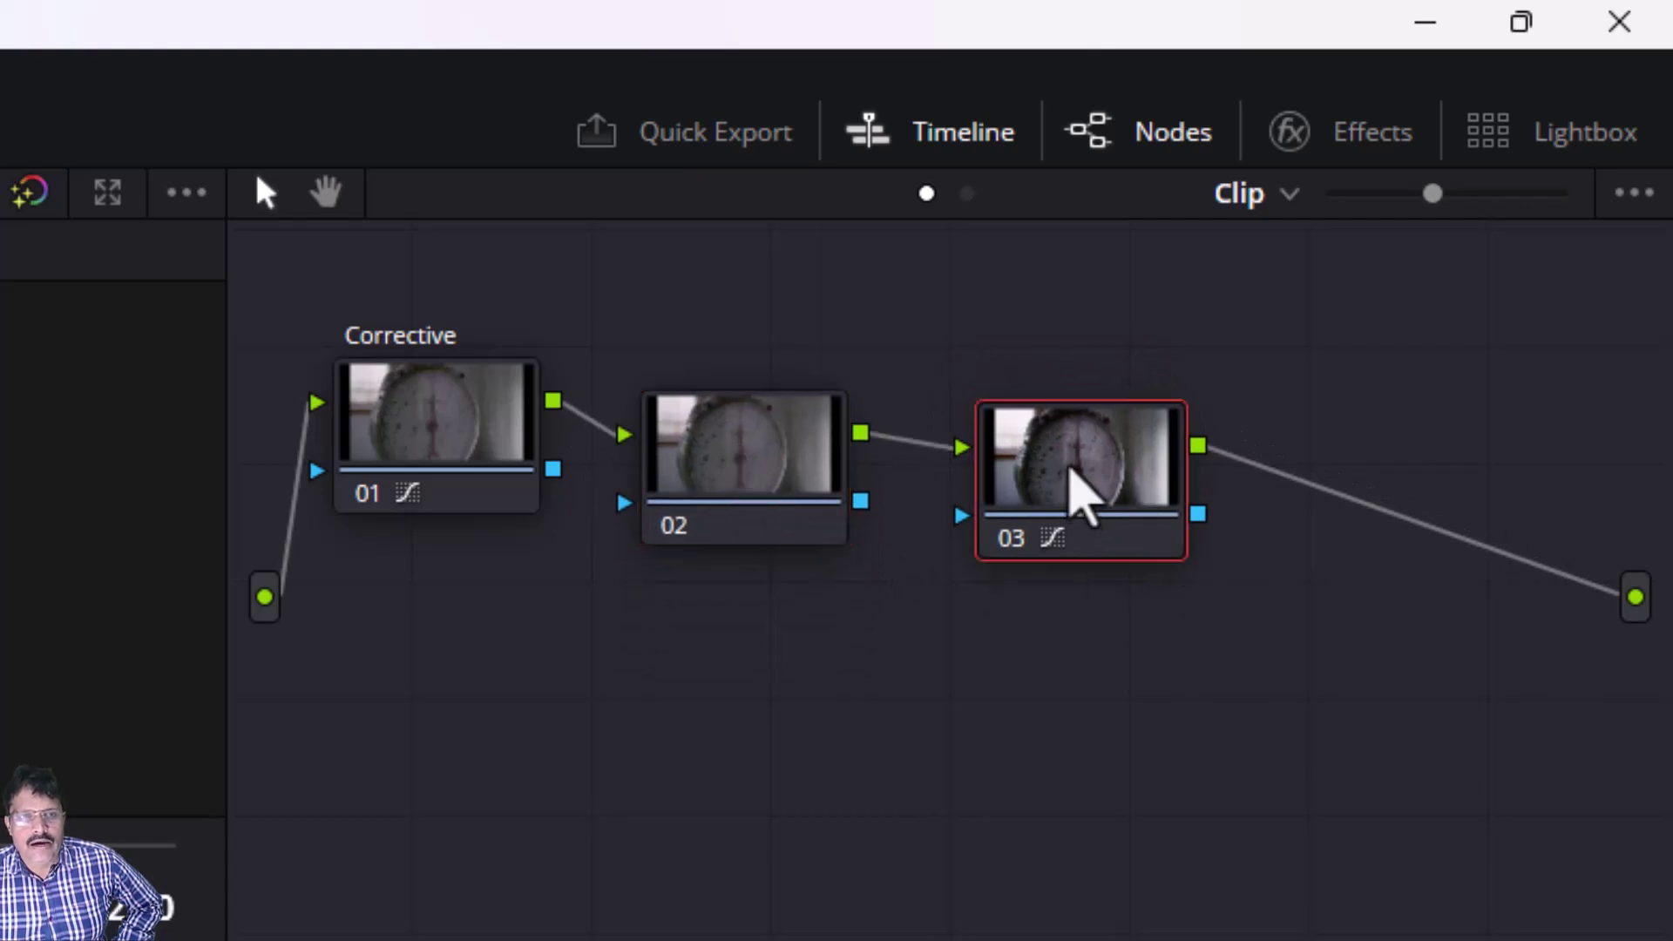
{"action": "right_click", "coordinate": [1071, 466]}
{"action": "left_click", "coordinate": [1150, 551]}
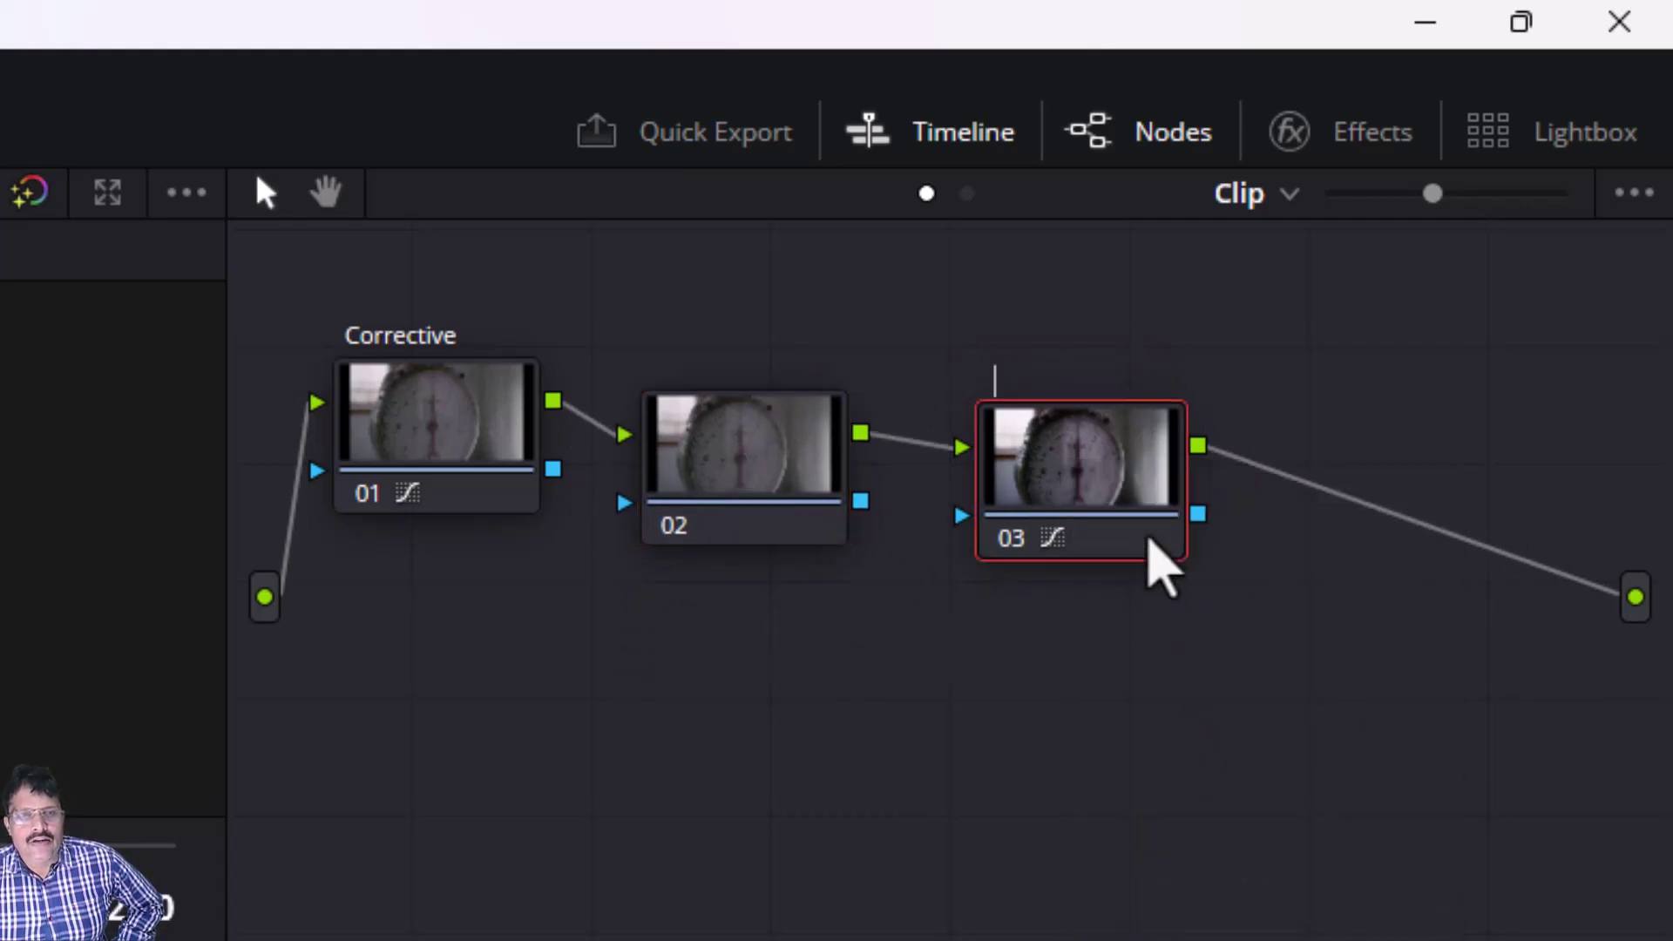
{"action": "type", "text": "Co"}
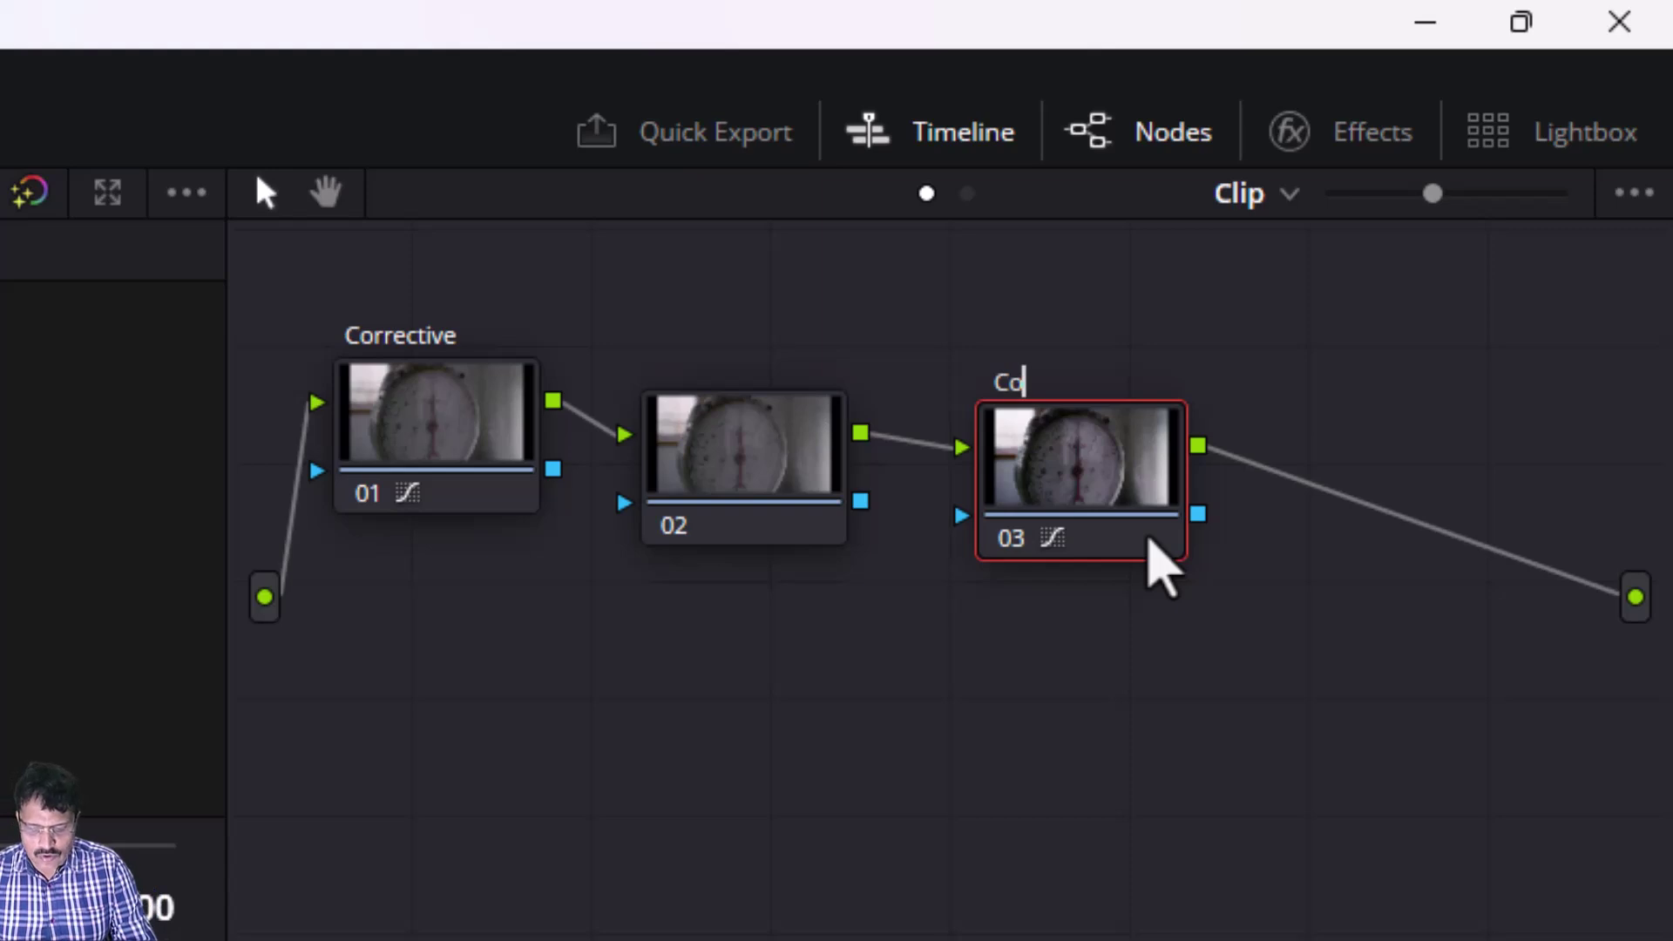
{"action": "type", "text": "ntrast"}
{"action": "key", "text": "Return"}
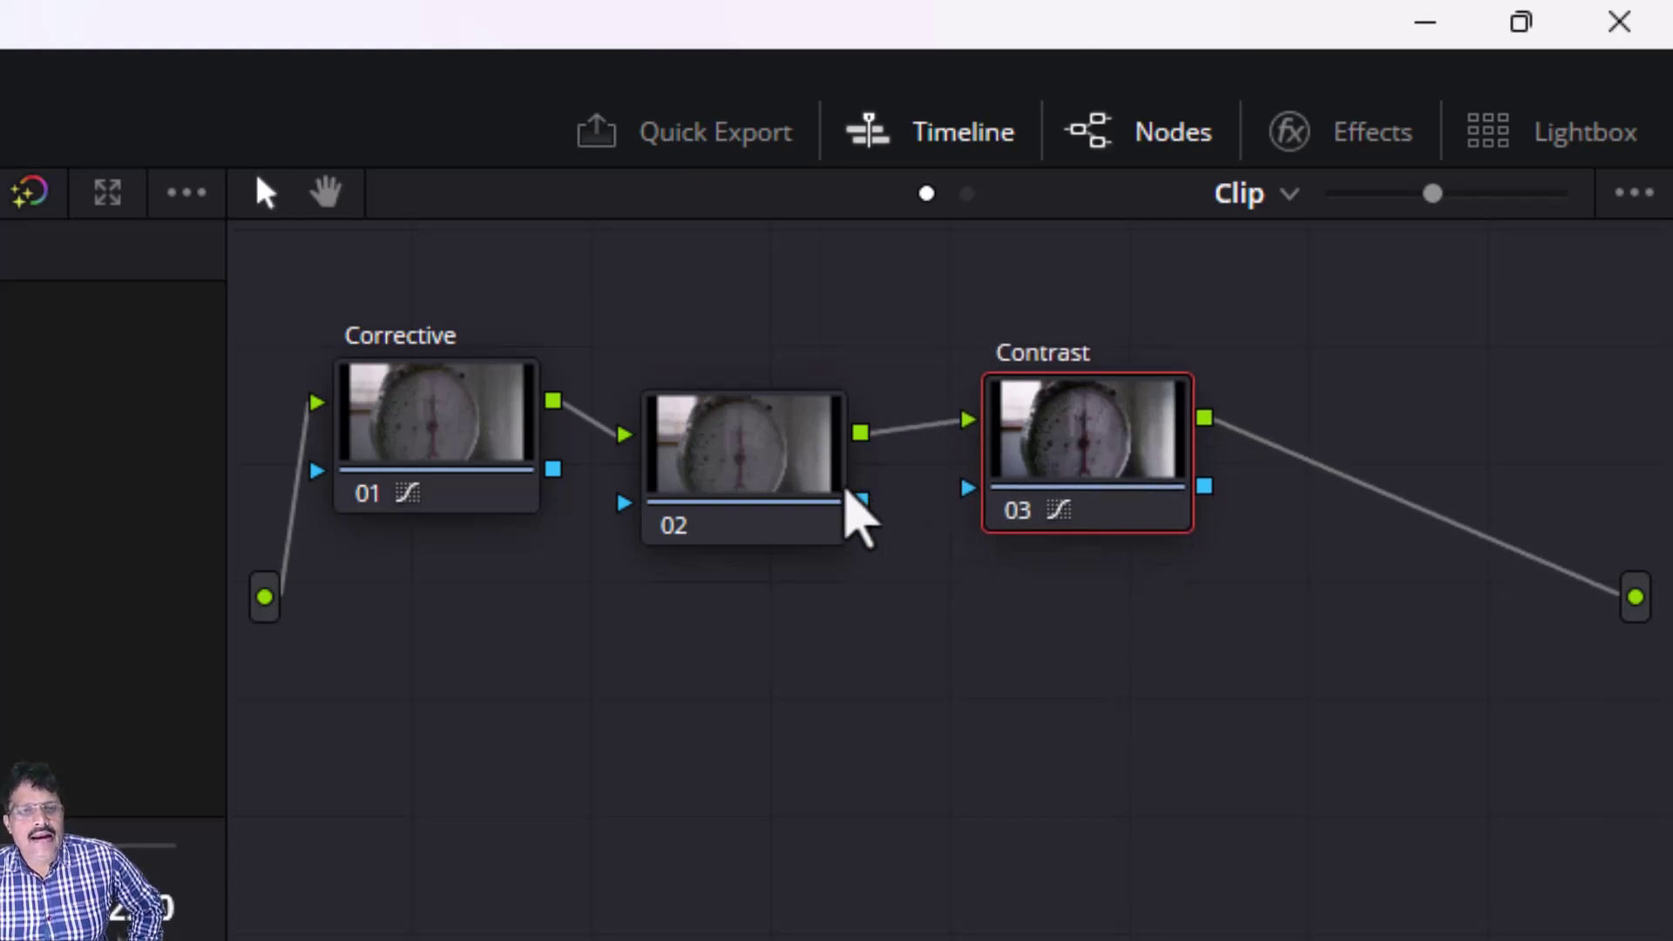
{"action": "left_click", "coordinate": [758, 436]}
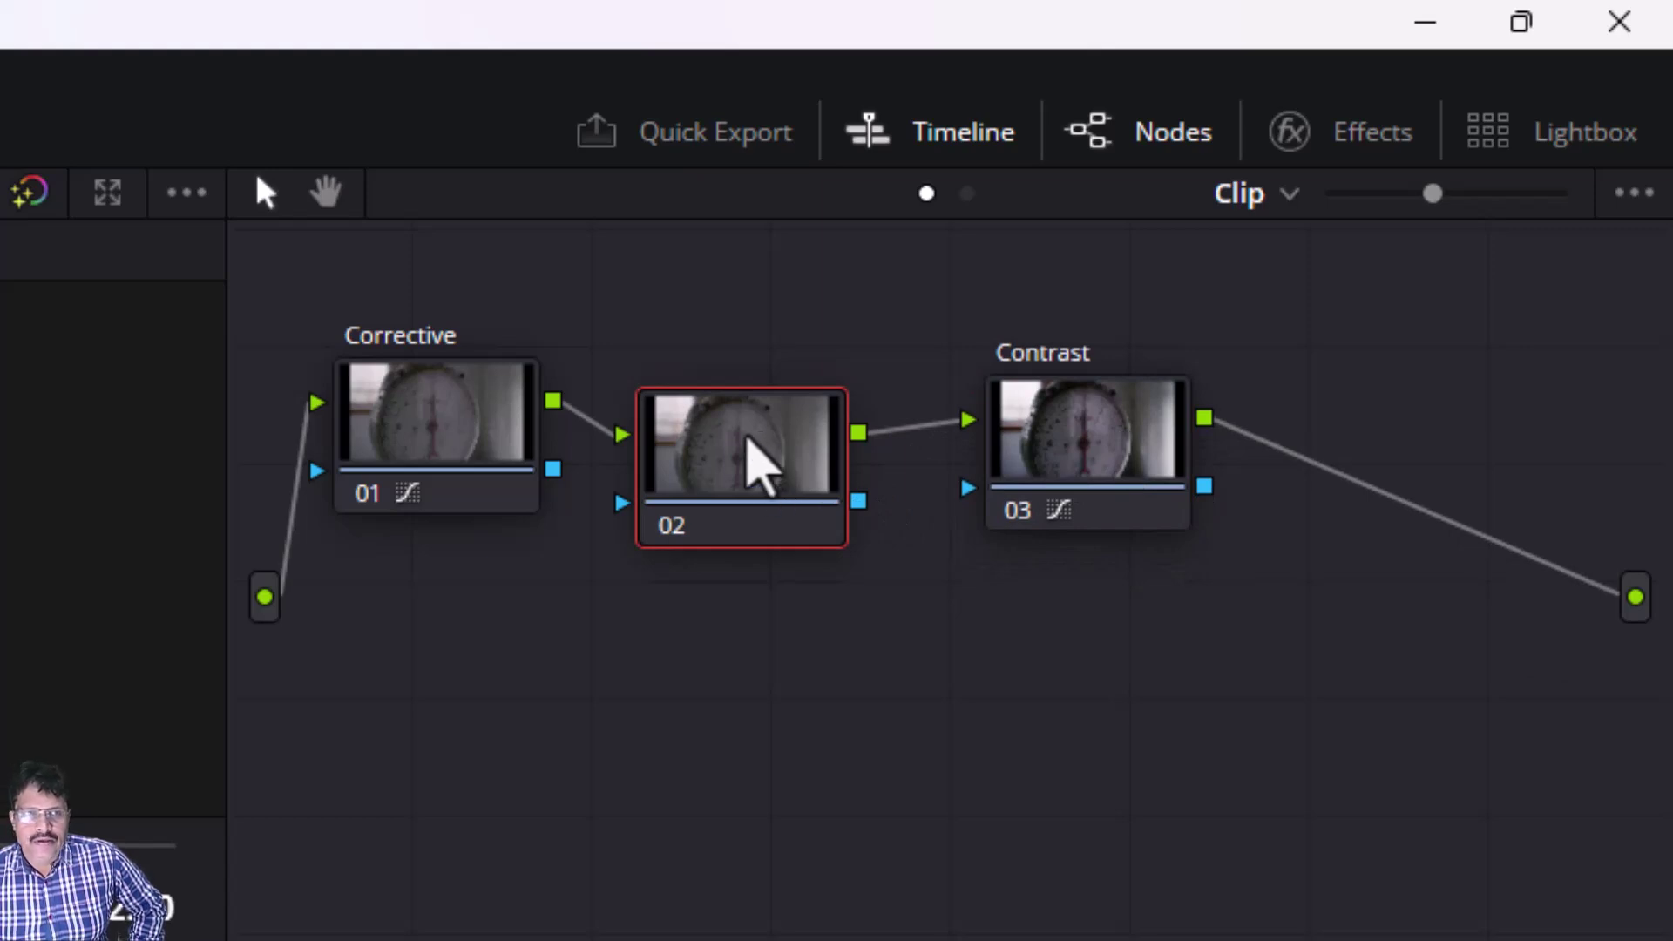
{"action": "left_click_drag", "start_coordinate": [758, 435], "coordinate": [753, 418]}
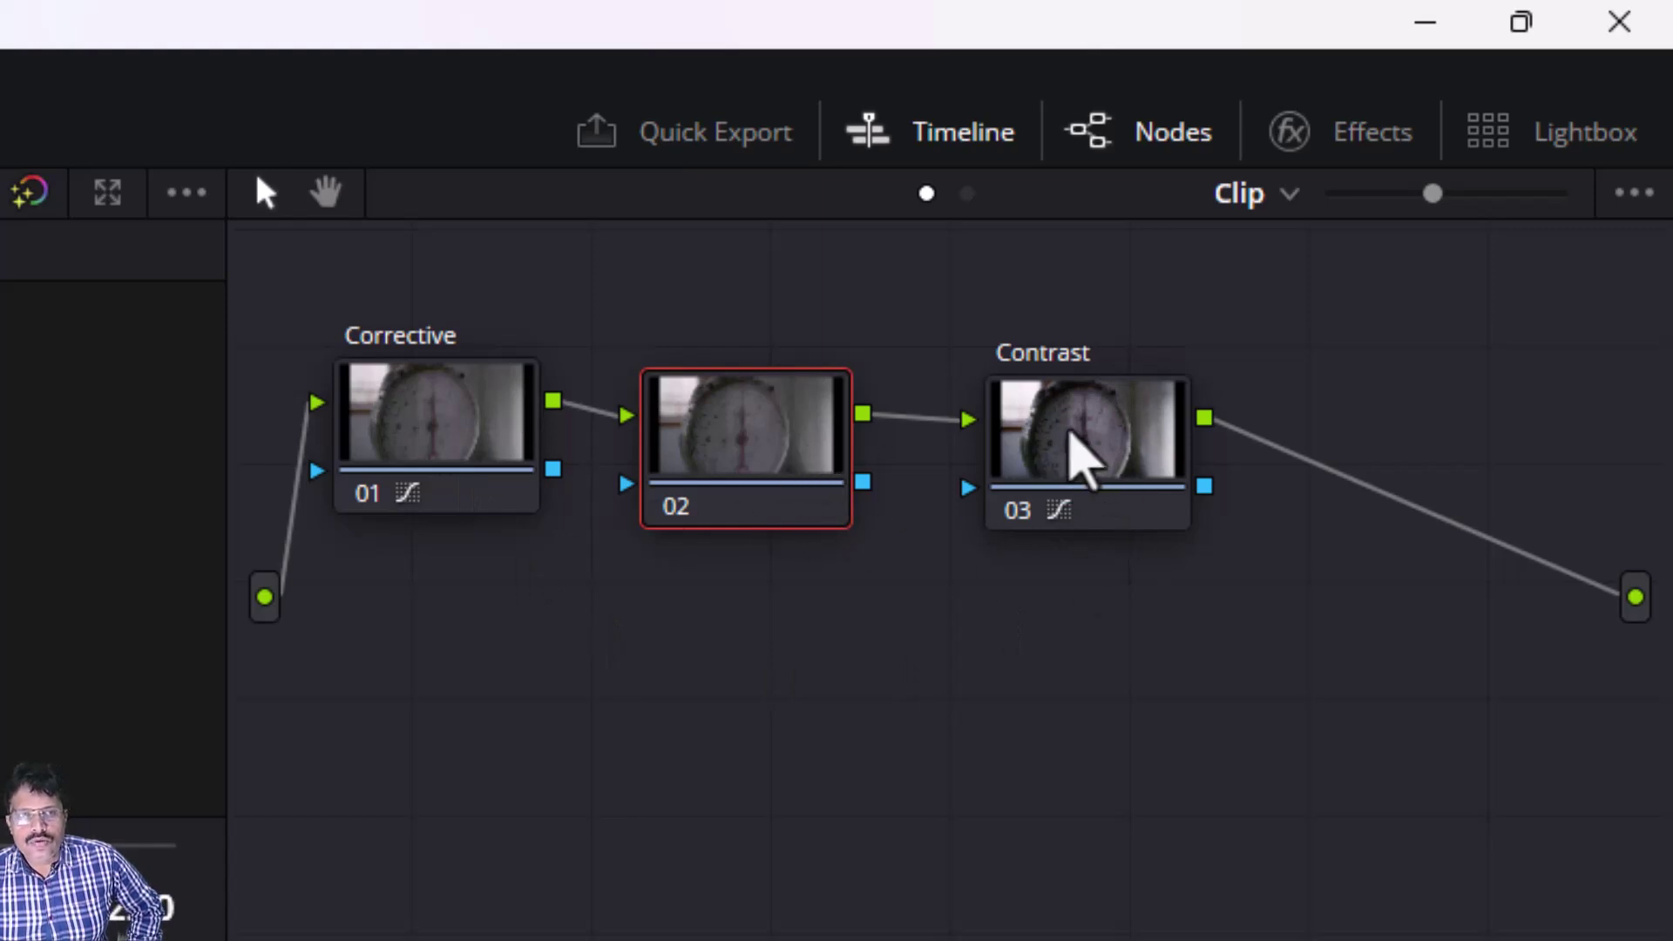
{"action": "right_click", "coordinate": [1070, 431]}
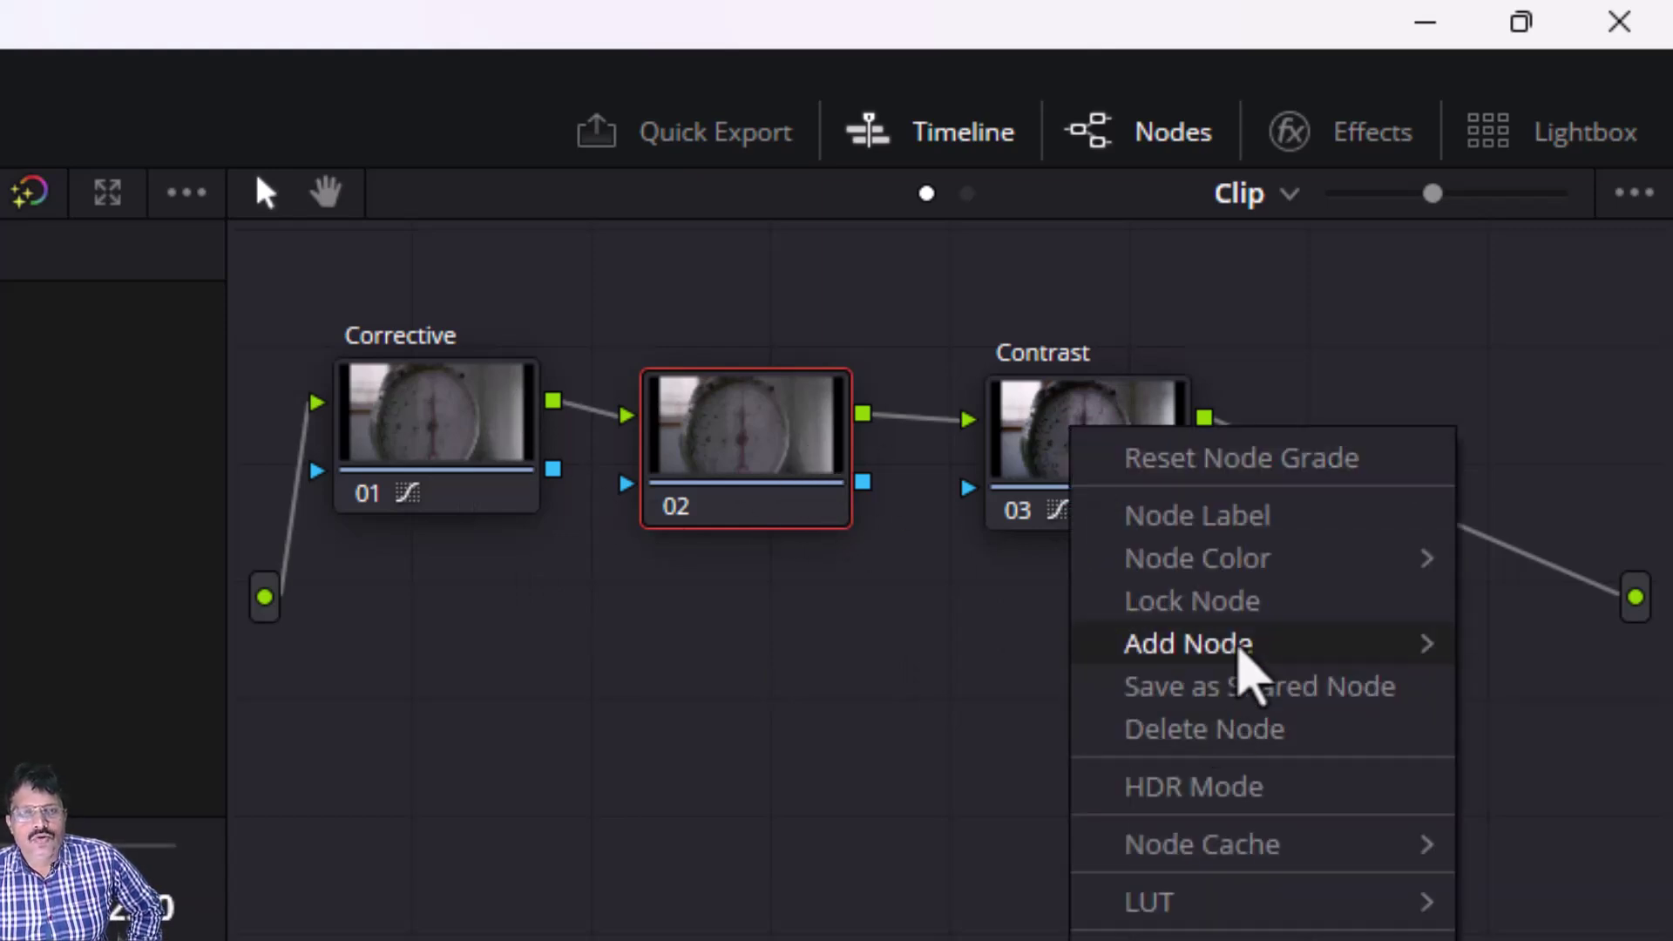
{"action": "mouse_move", "coordinate": [1238, 649]}
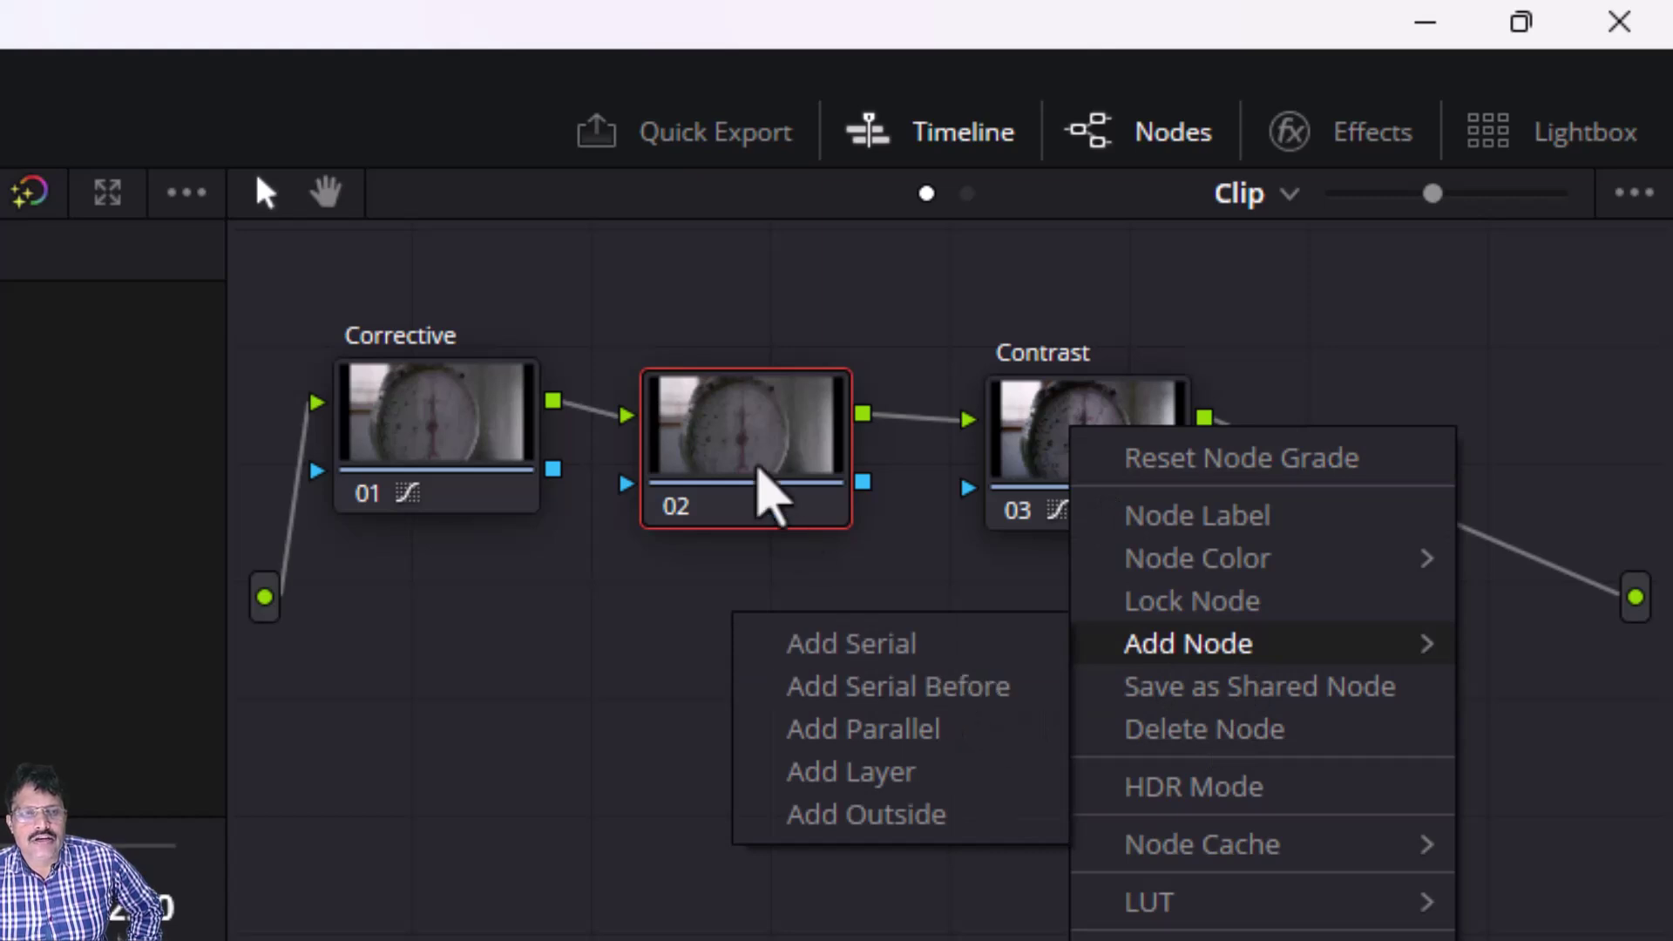
{"action": "left_click", "coordinate": [741, 449]}
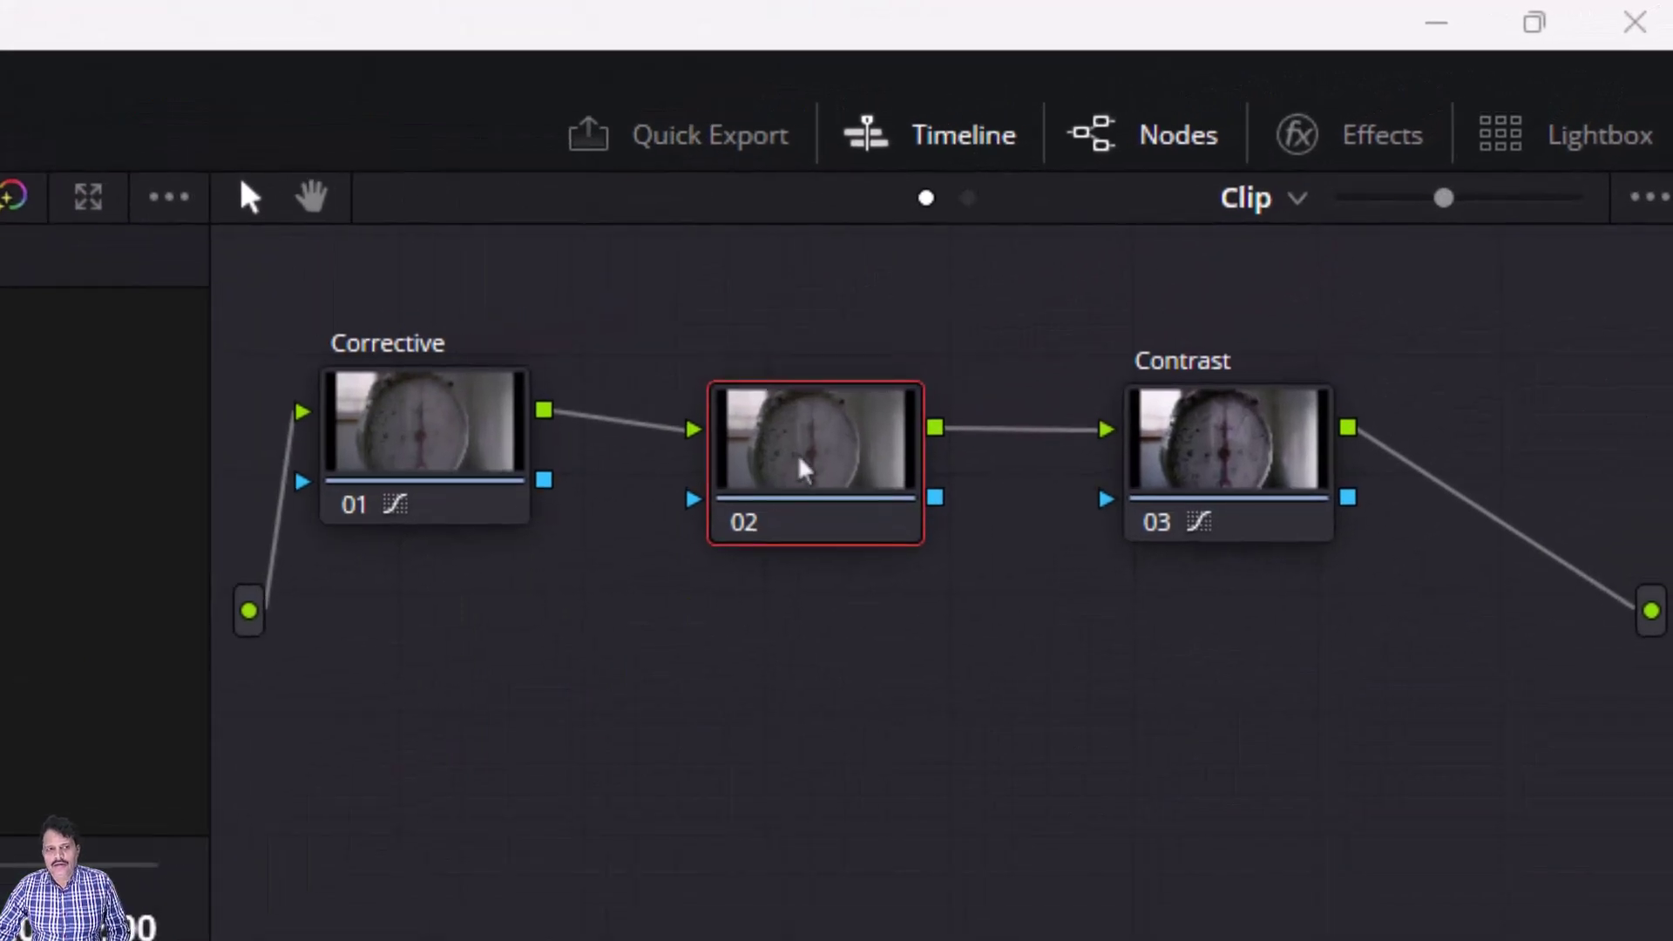
Step: Position node 02 between the Corrective and Contrast nodes and label it "Look"
{"action": "mouse_move", "coordinate": [801, 468]}
{"action": "left_mouse_down"}
{"action": "mouse_move", "coordinate": [799, 436]}
{"action": "mouse_move", "coordinate": [813, 440]}
{"action": "left_mouse_up"}
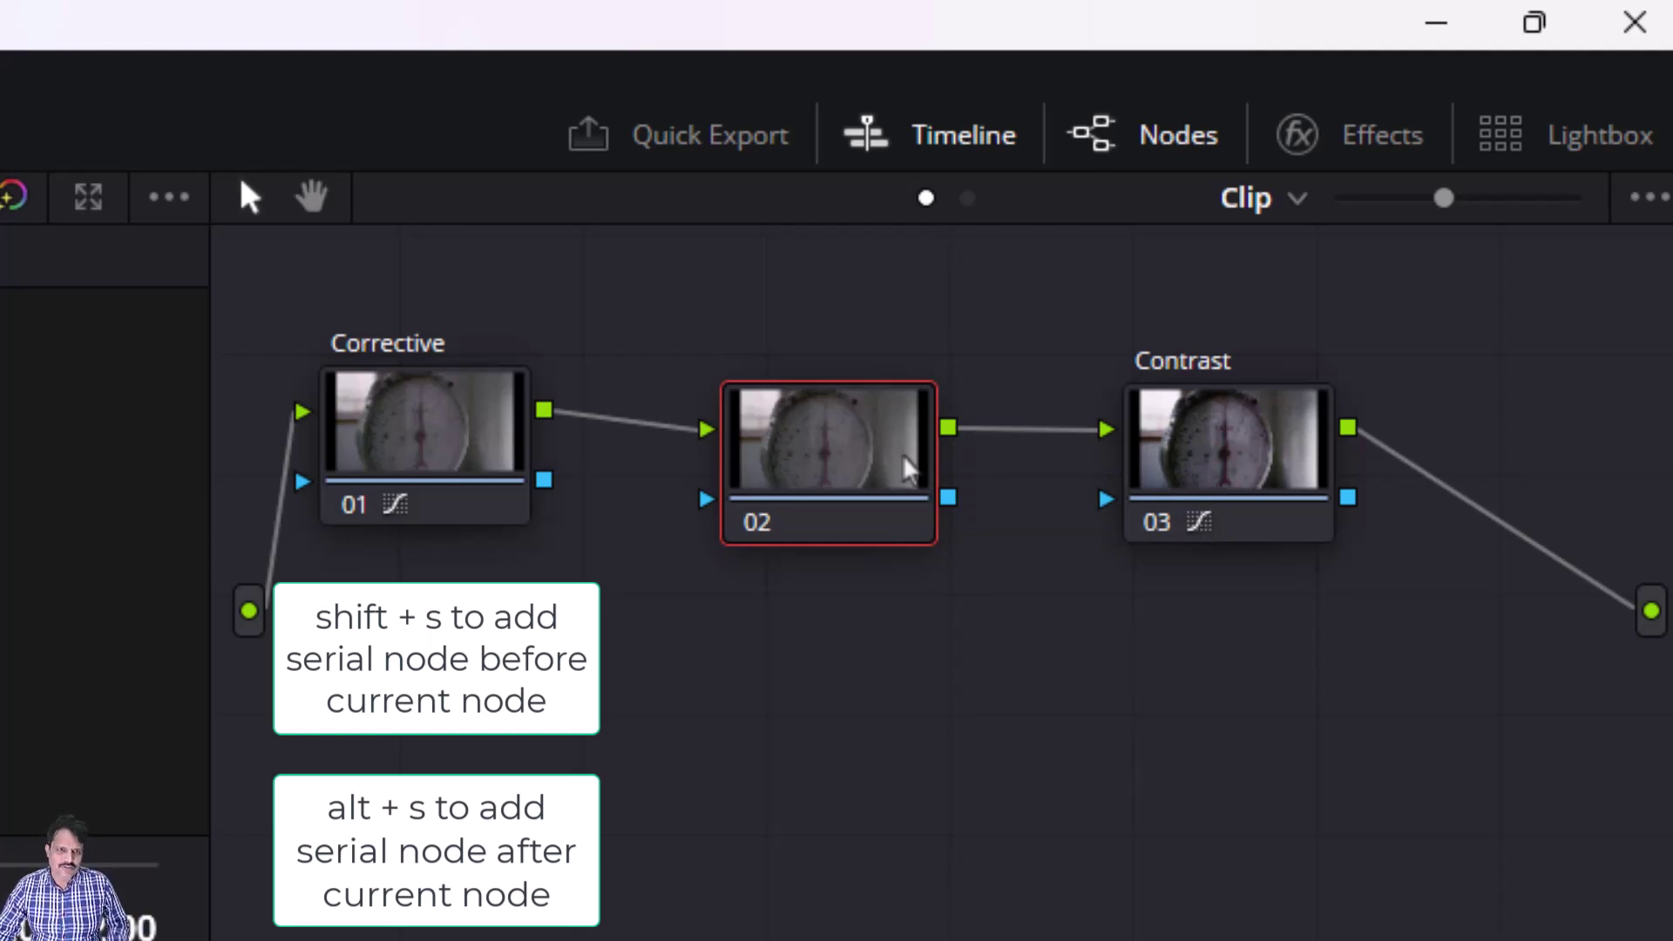
{"action": "left_click_drag", "start_coordinate": [819, 447], "coordinate": [789, 432]}
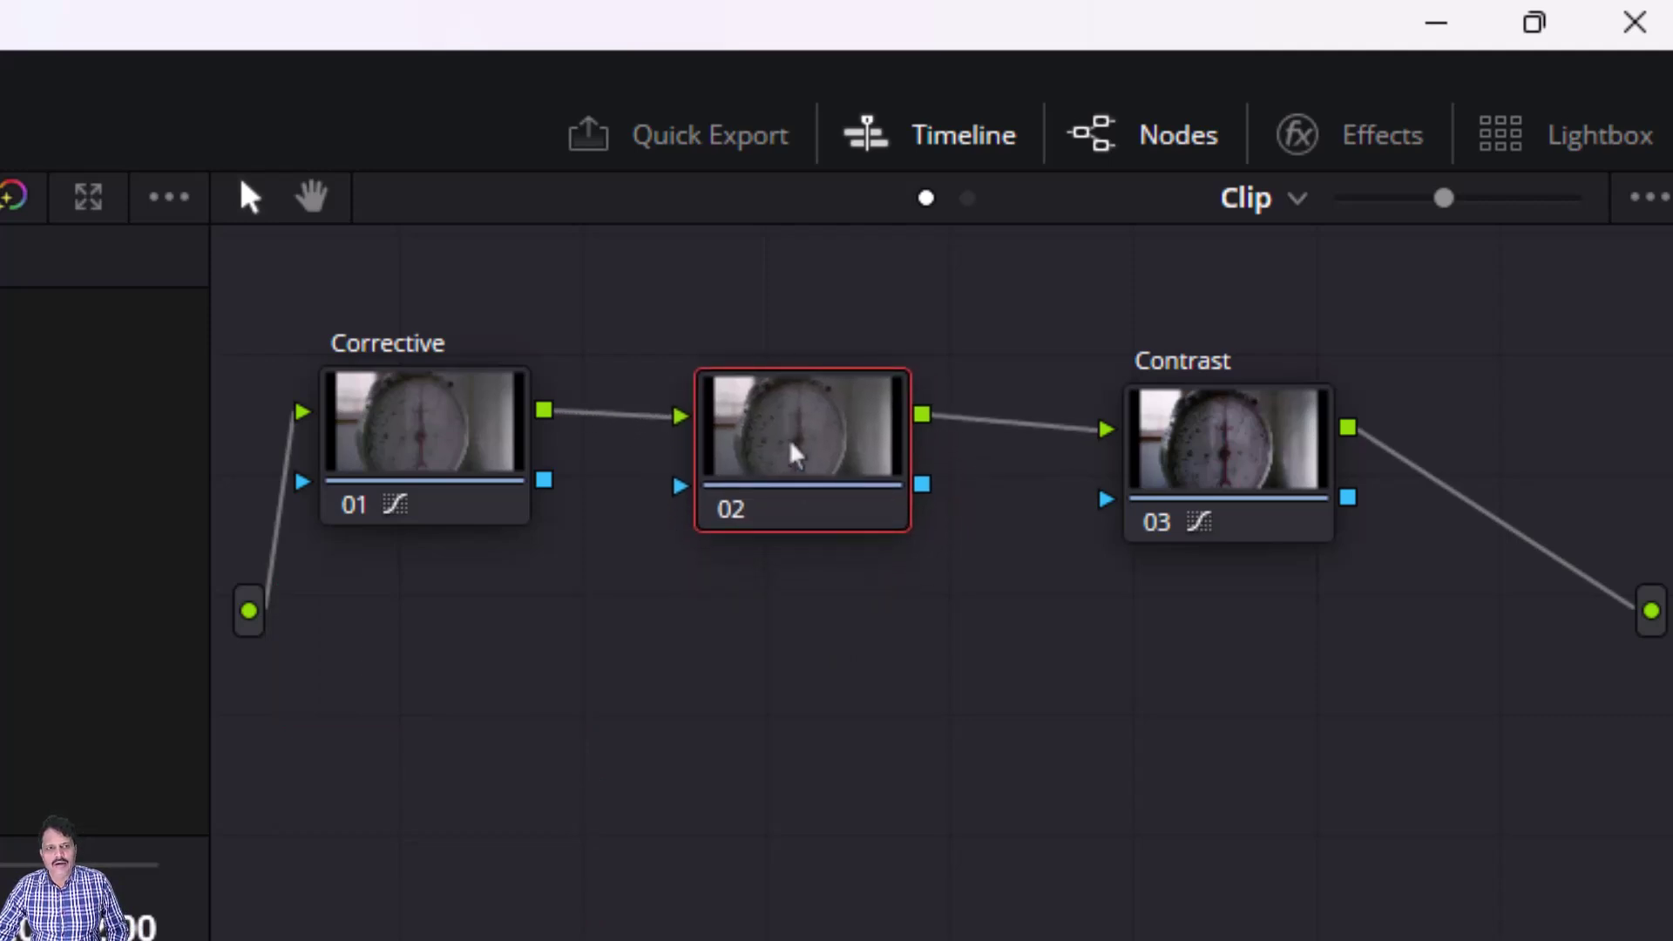
{"action": "right_click", "coordinate": [793, 448]}
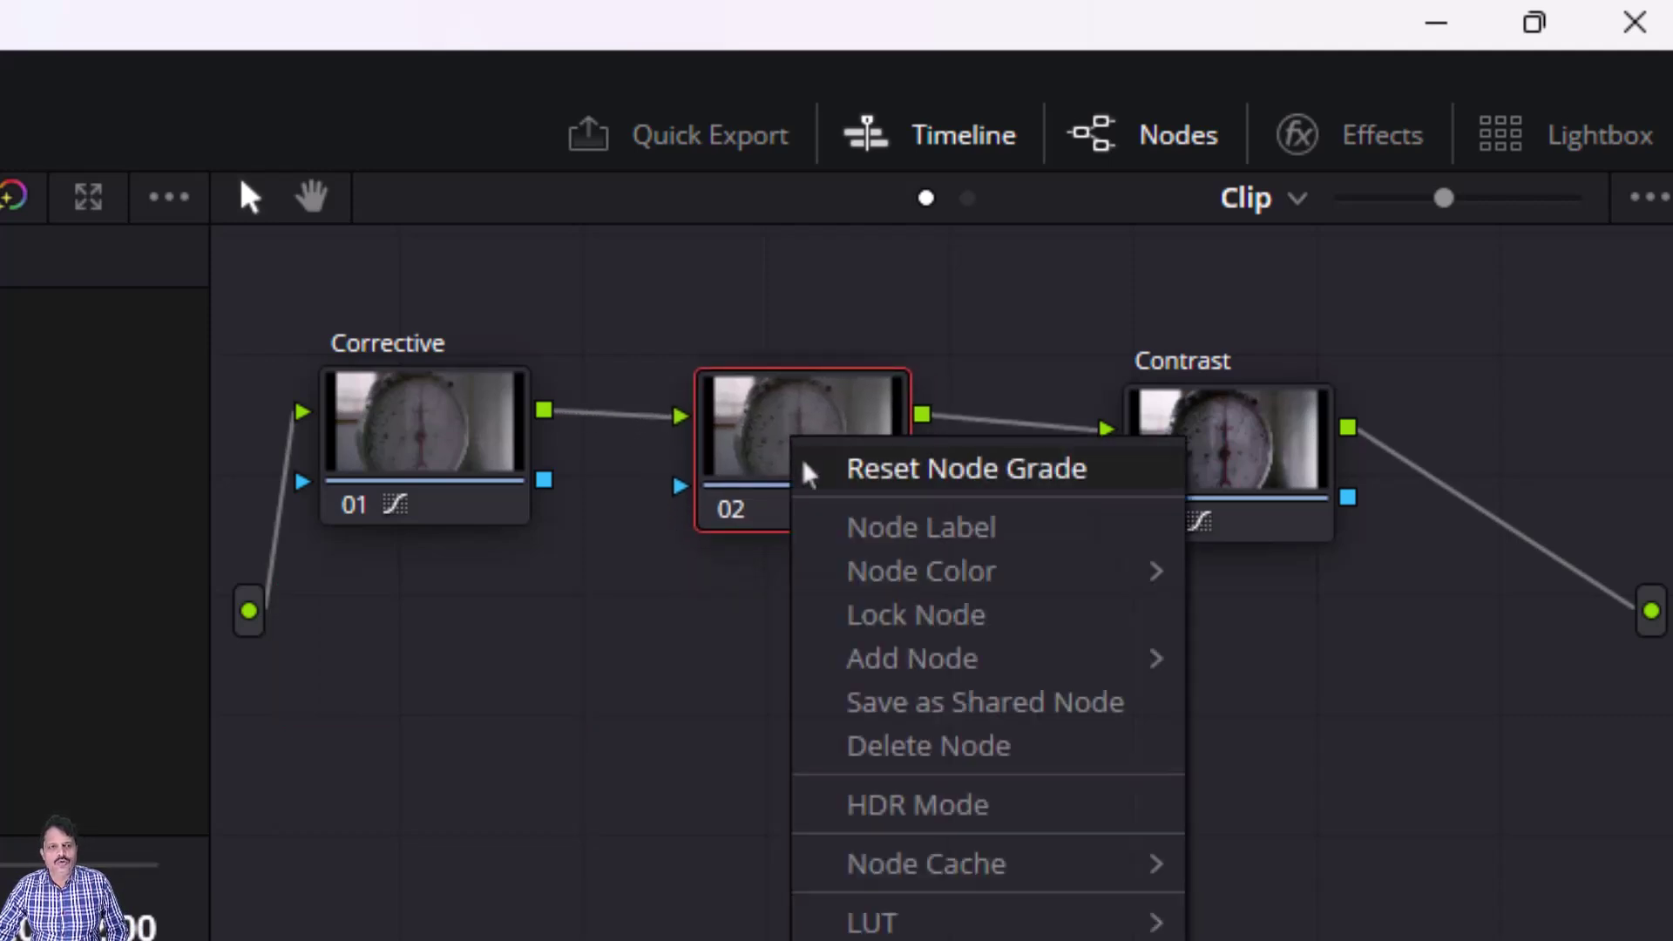
{"action": "left_click", "coordinate": [837, 527]}
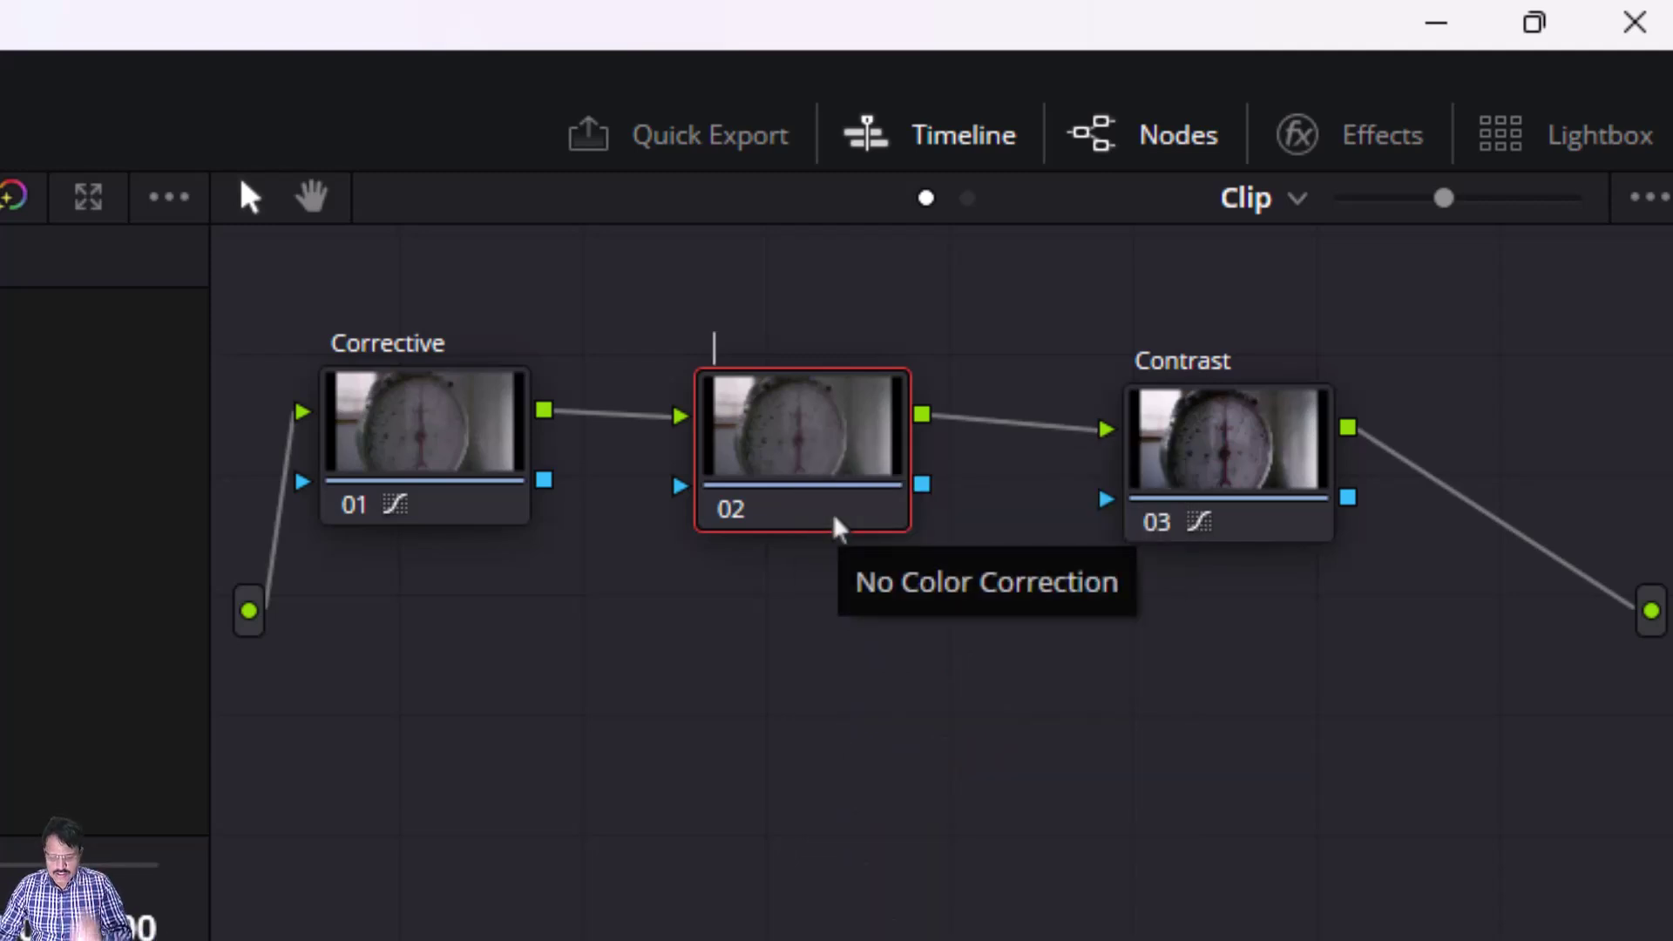
{"action": "type", "text": "Look"}
{"action": "key", "text": "Return"}
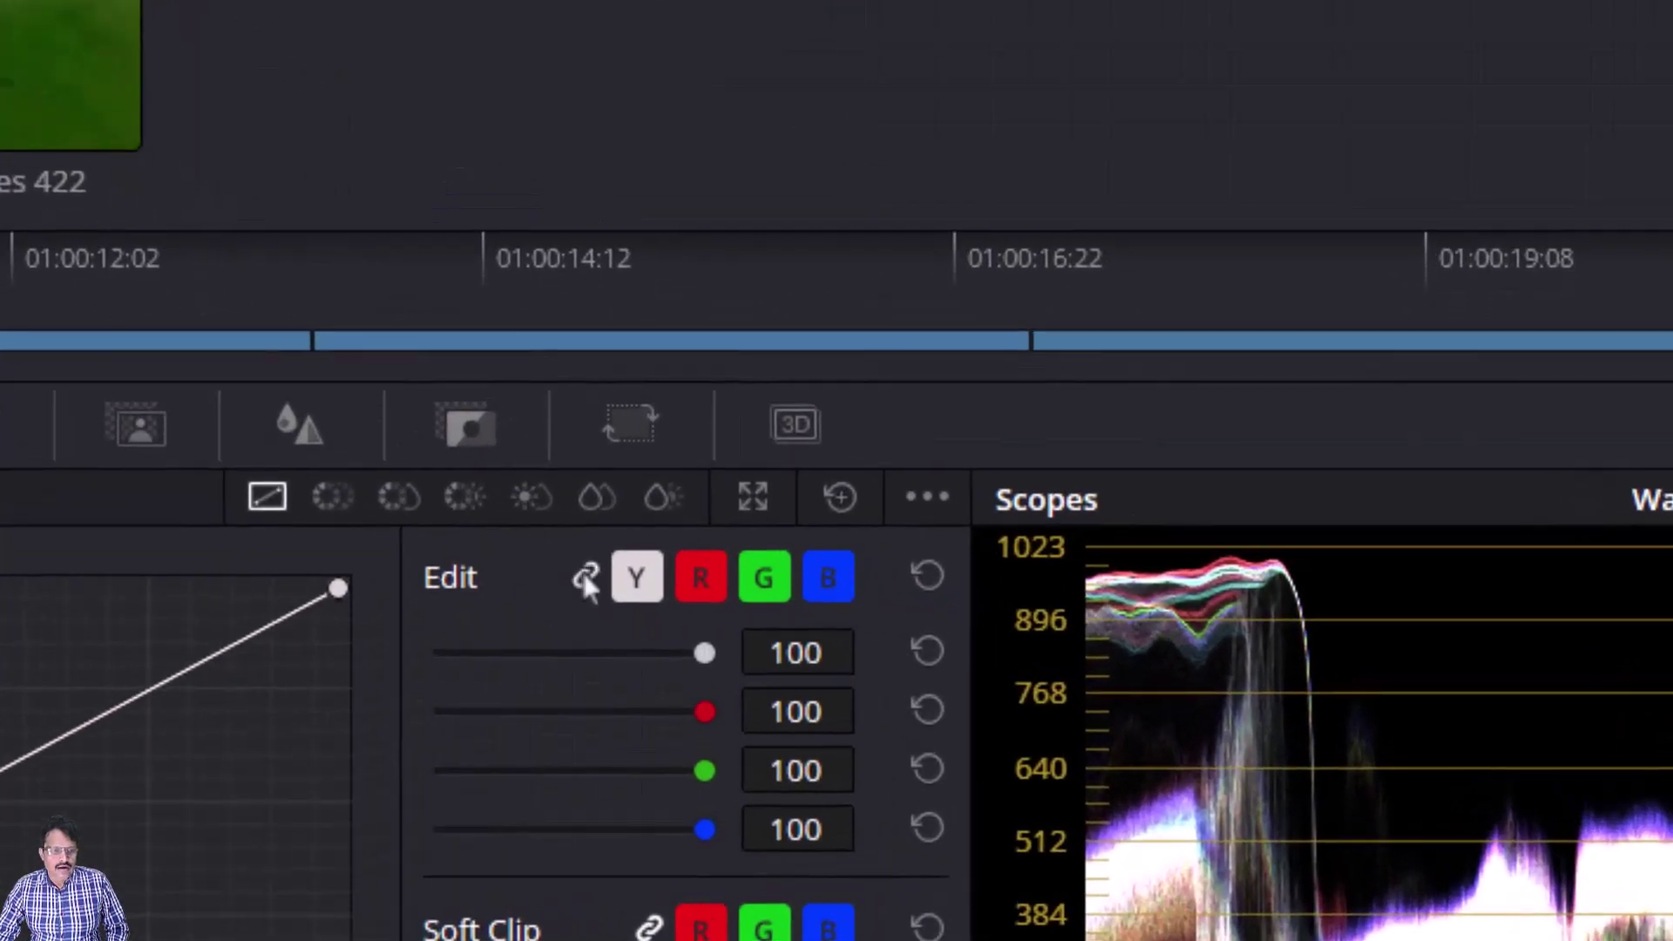
Step: Unlink the Look node's custom curve channels and try raising the midpoint of the red curve alone
{"action": "left_click", "coordinate": [584, 576]}
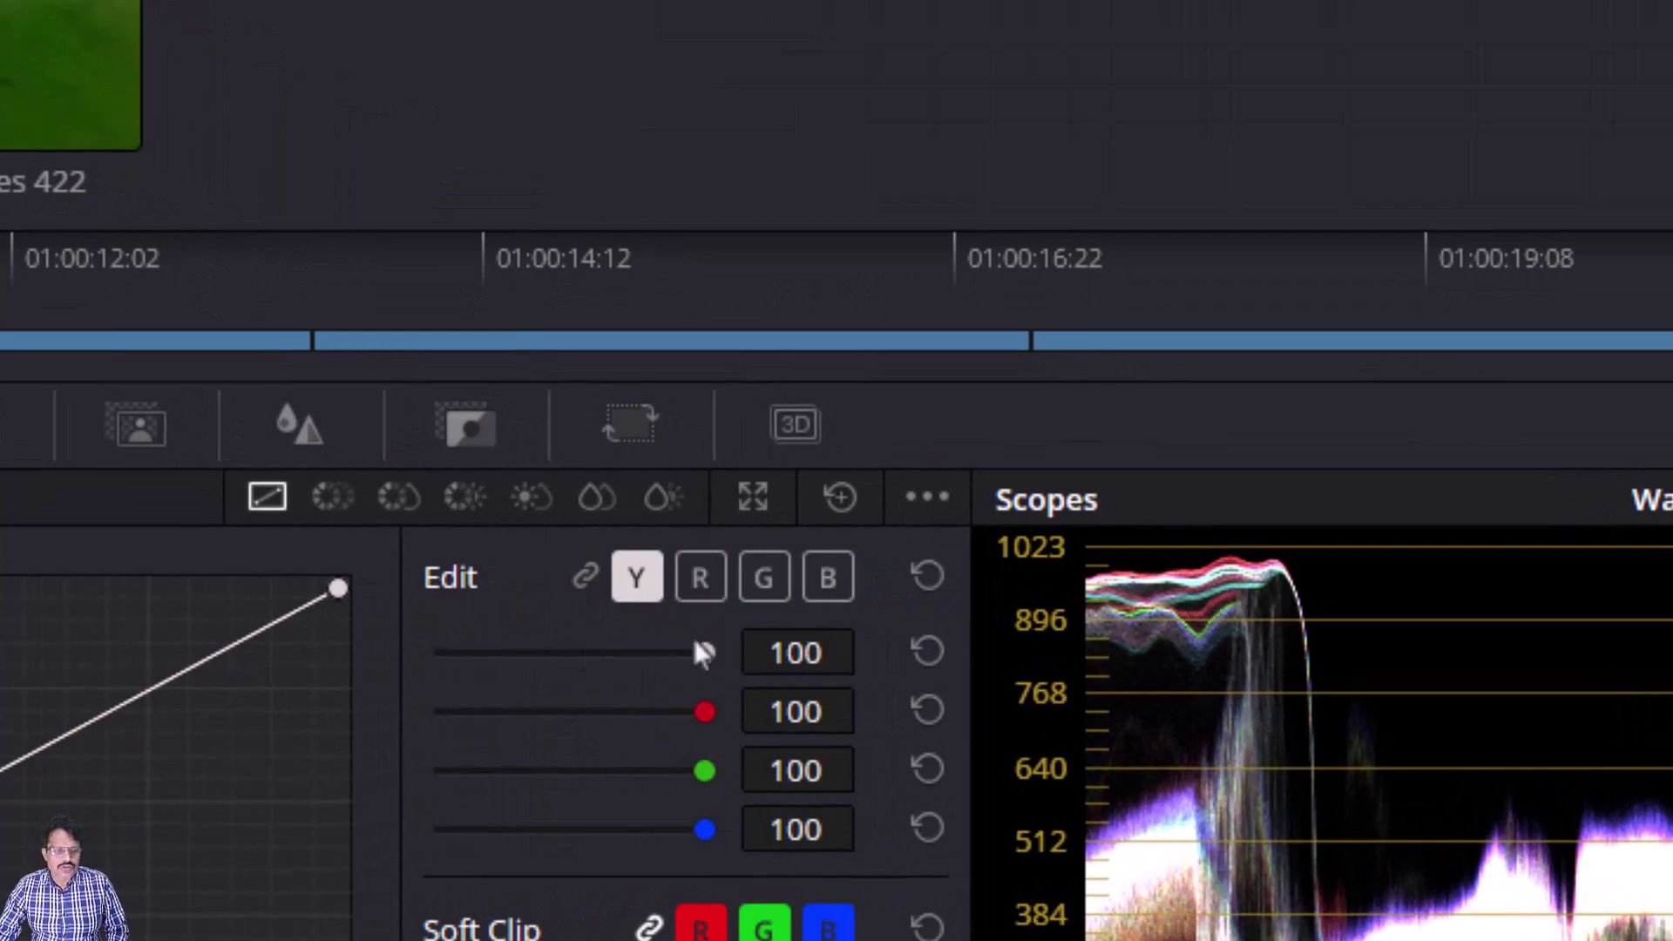
{"action": "left_click", "coordinate": [698, 587]}
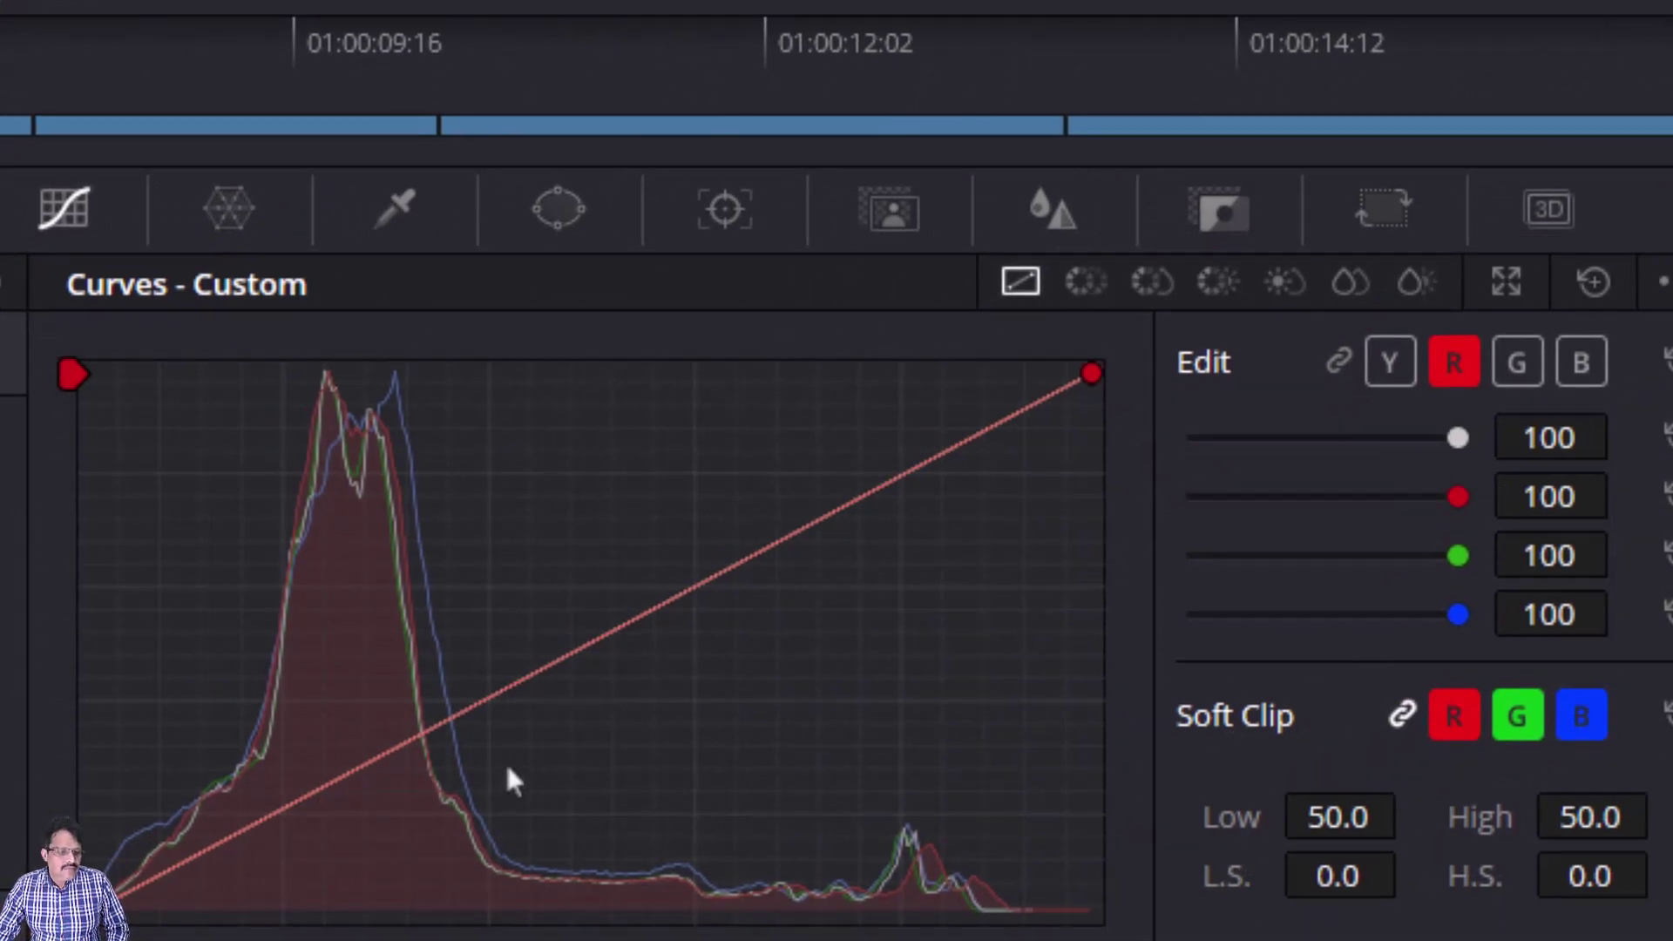
{"action": "left_click", "coordinate": [615, 631]}
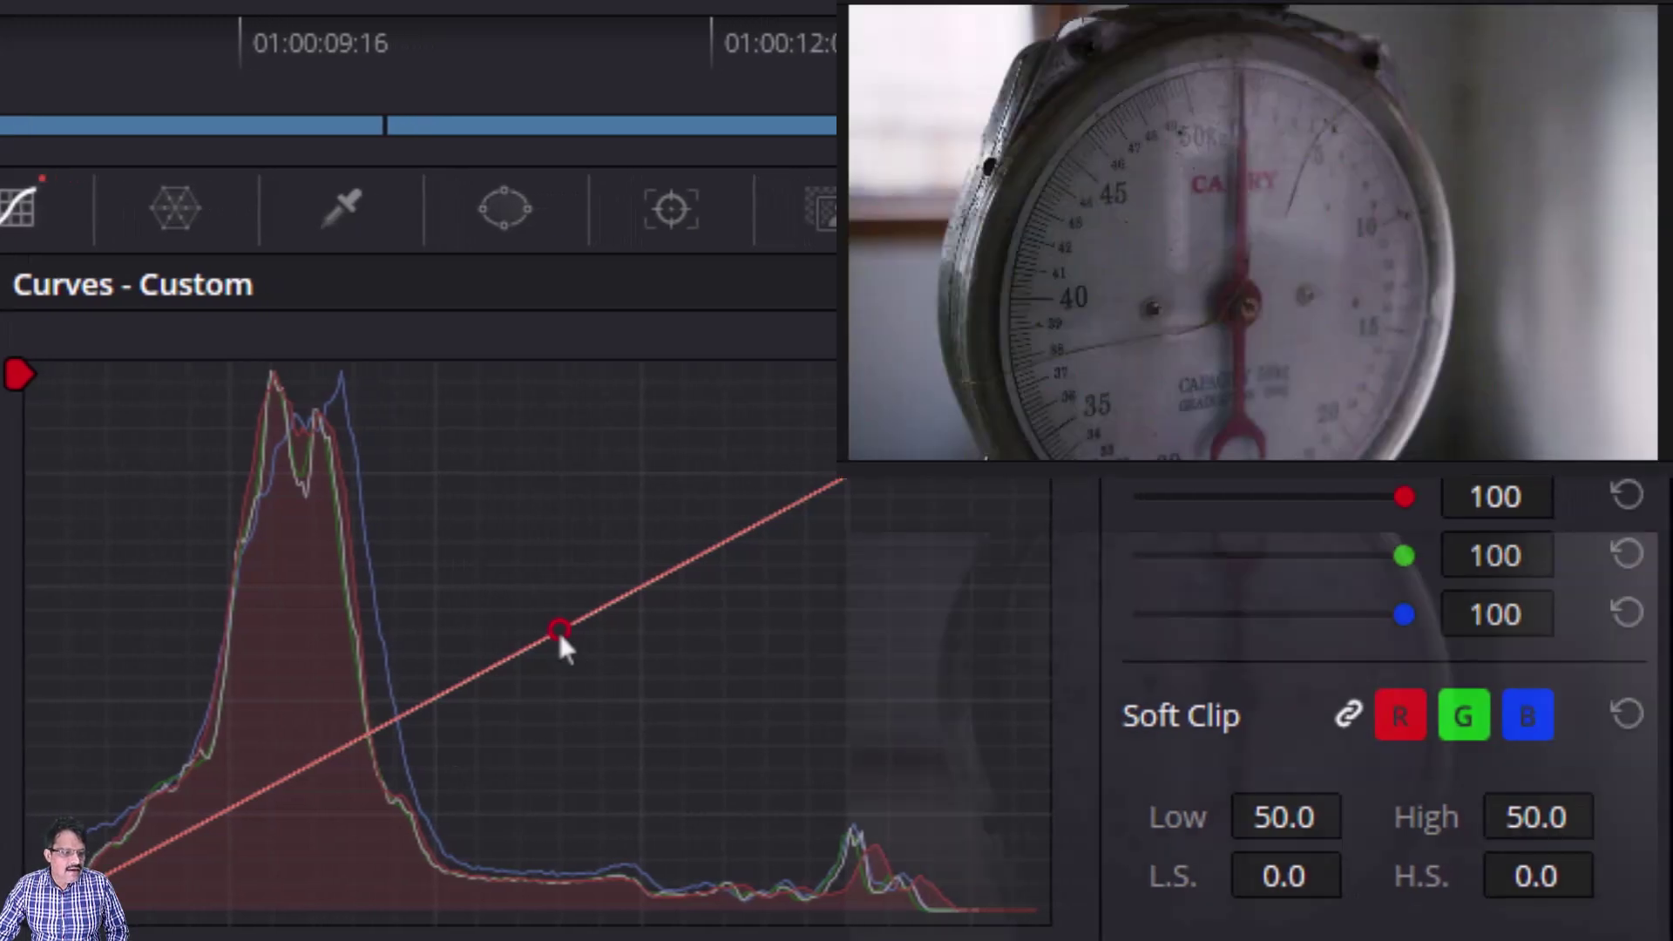
{"action": "left_click_drag", "start_coordinate": [557, 629], "coordinate": [498, 563]}
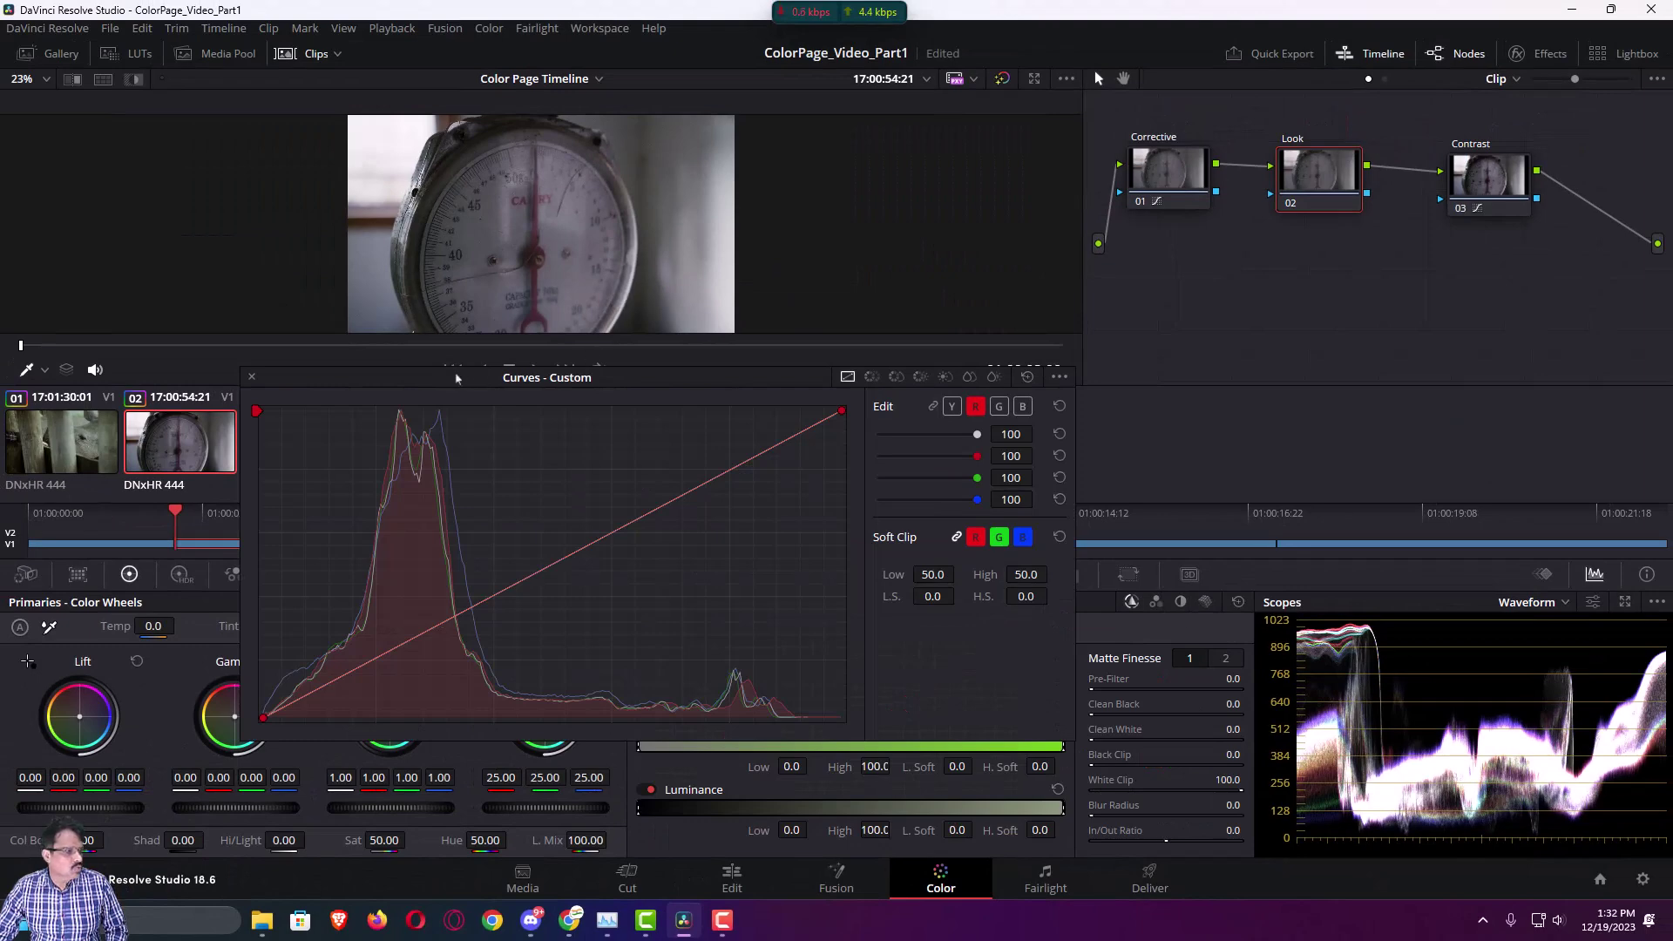
Step: Place the floating Curves window beside the viewer image and try bending the red curve's midpoint up and down
{"action": "left_click_drag", "start_coordinate": [265, 380], "coordinate": [766, 110]}
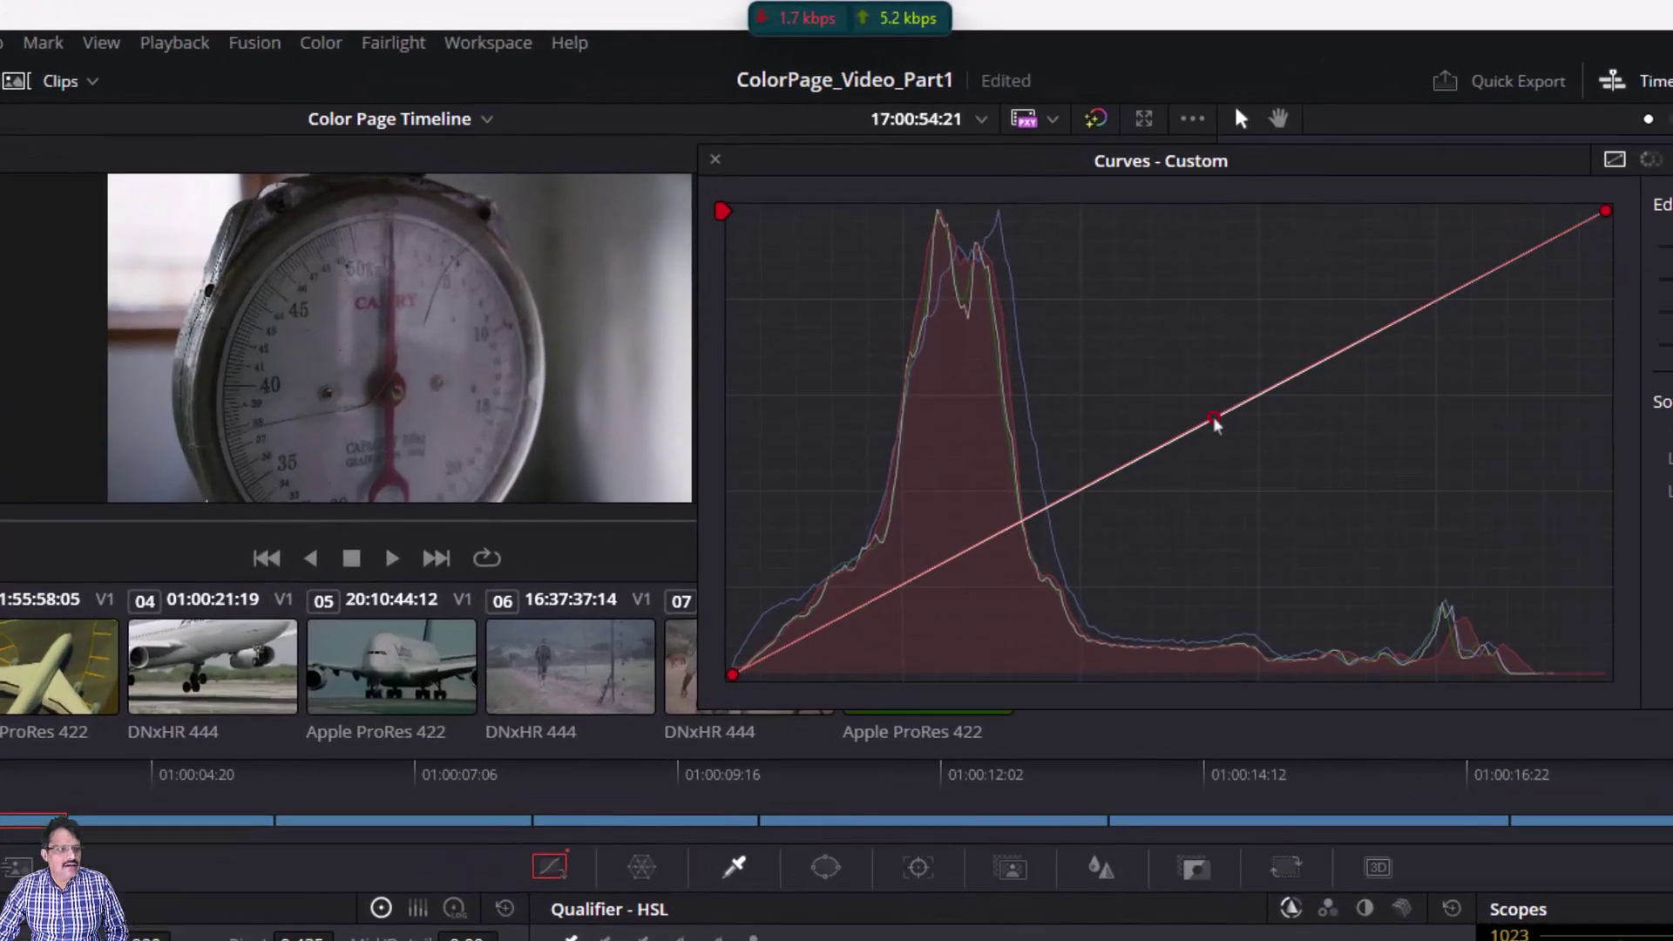
{"action": "left_click_drag", "start_coordinate": [1070, 280], "coordinate": [1061, 264]}
{"action": "left_click_drag", "start_coordinate": [1205, 421], "coordinate": [1220, 462]}
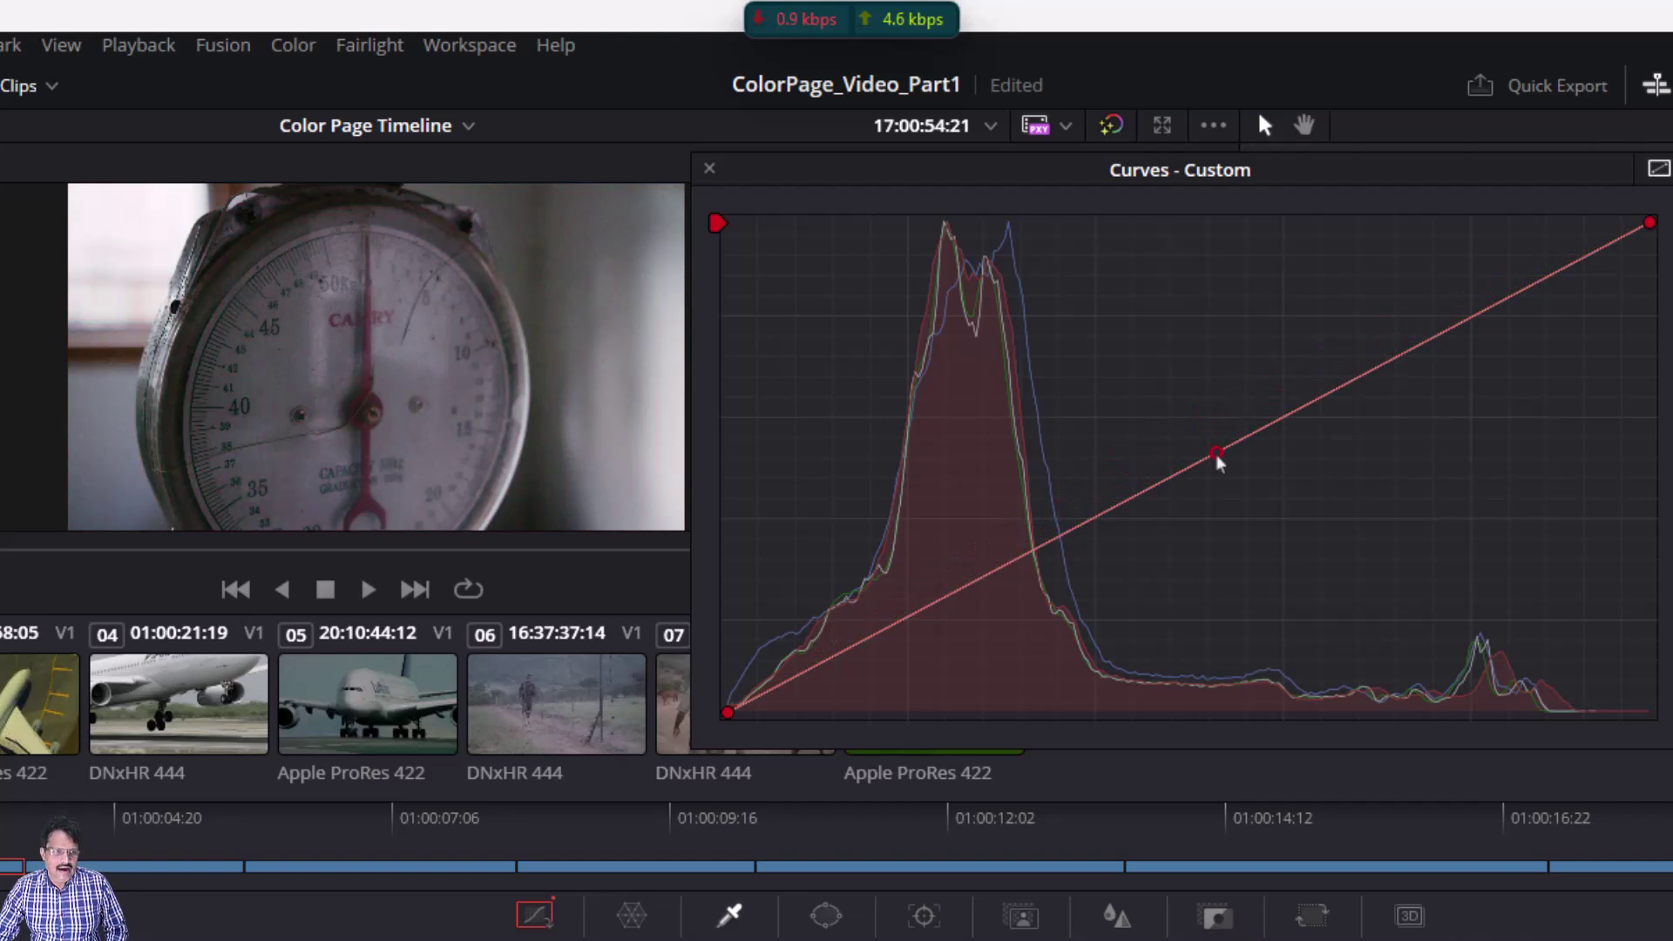
{"action": "left_click_drag", "start_coordinate": [1218, 462], "coordinate": [1241, 572]}
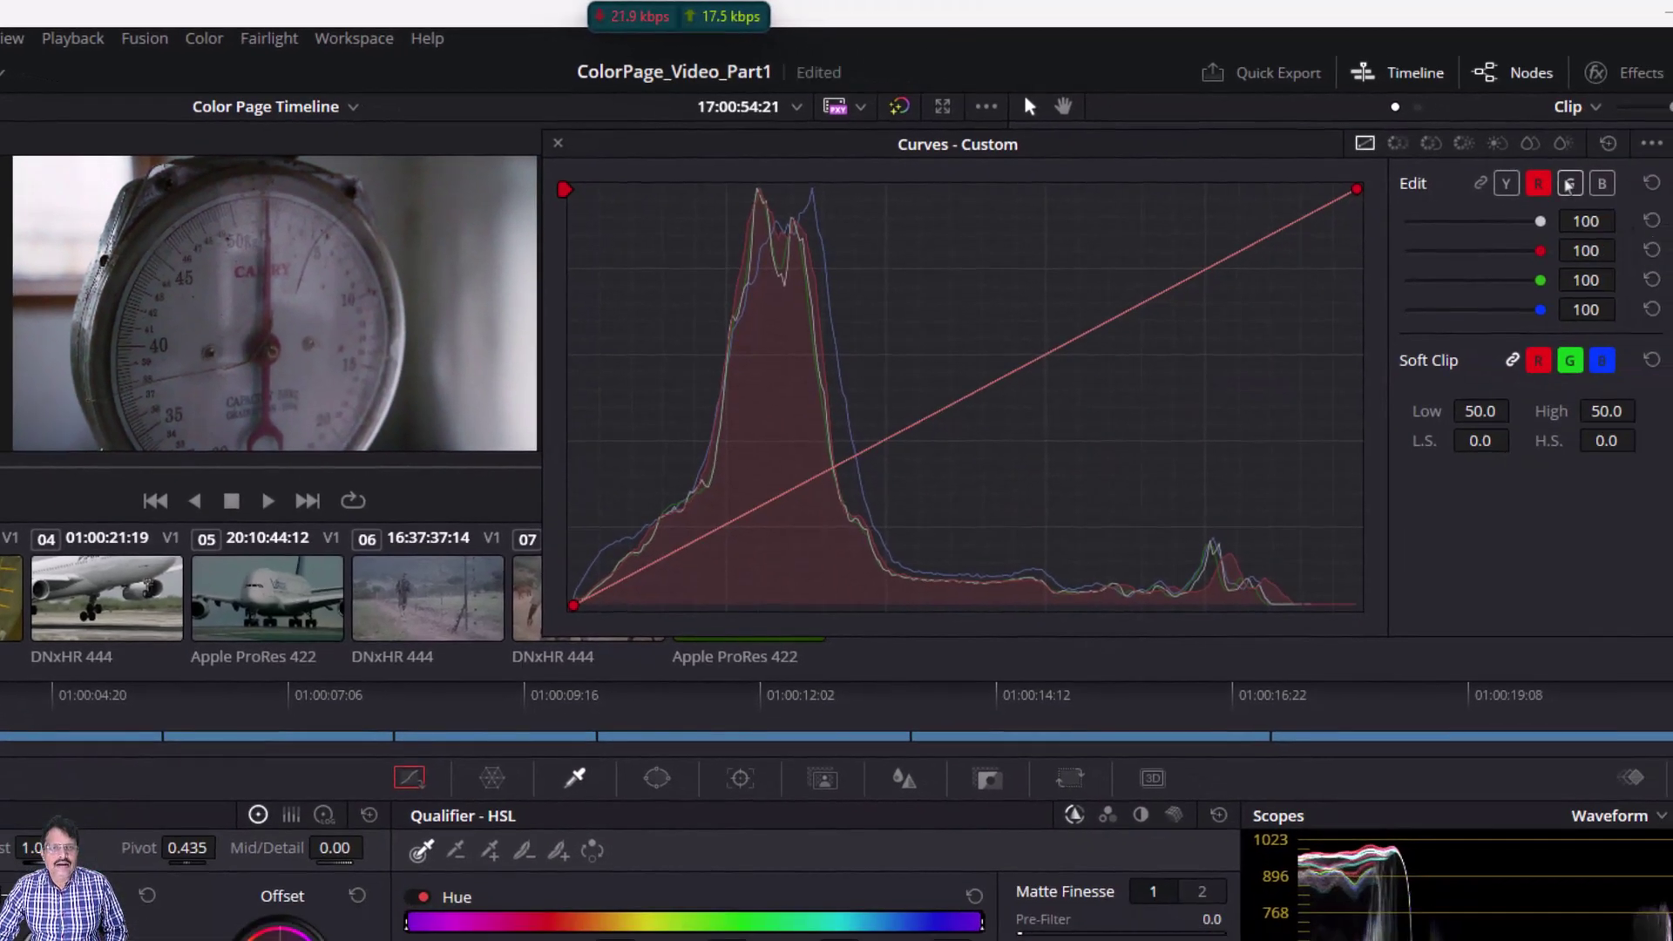
Step: Try pulling the midpoint of the green curve below the diagonal, and reset the curve
{"action": "left_click", "coordinate": [1569, 183]}
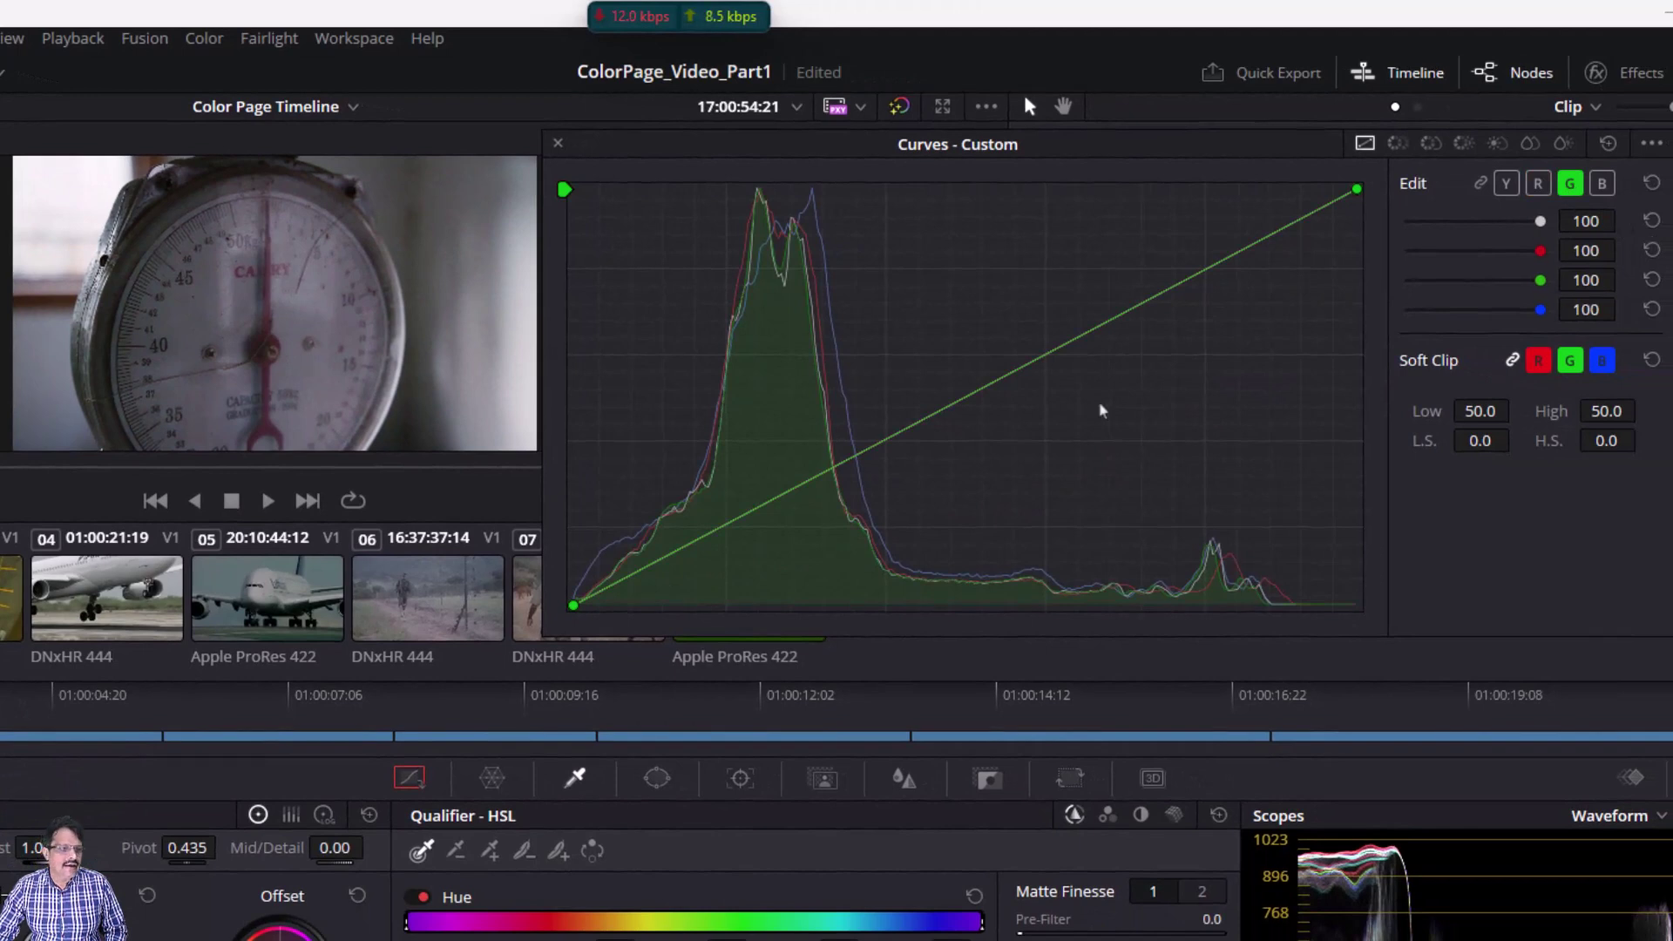
{"action": "left_click_drag", "start_coordinate": [995, 386], "coordinate": [977, 467]}
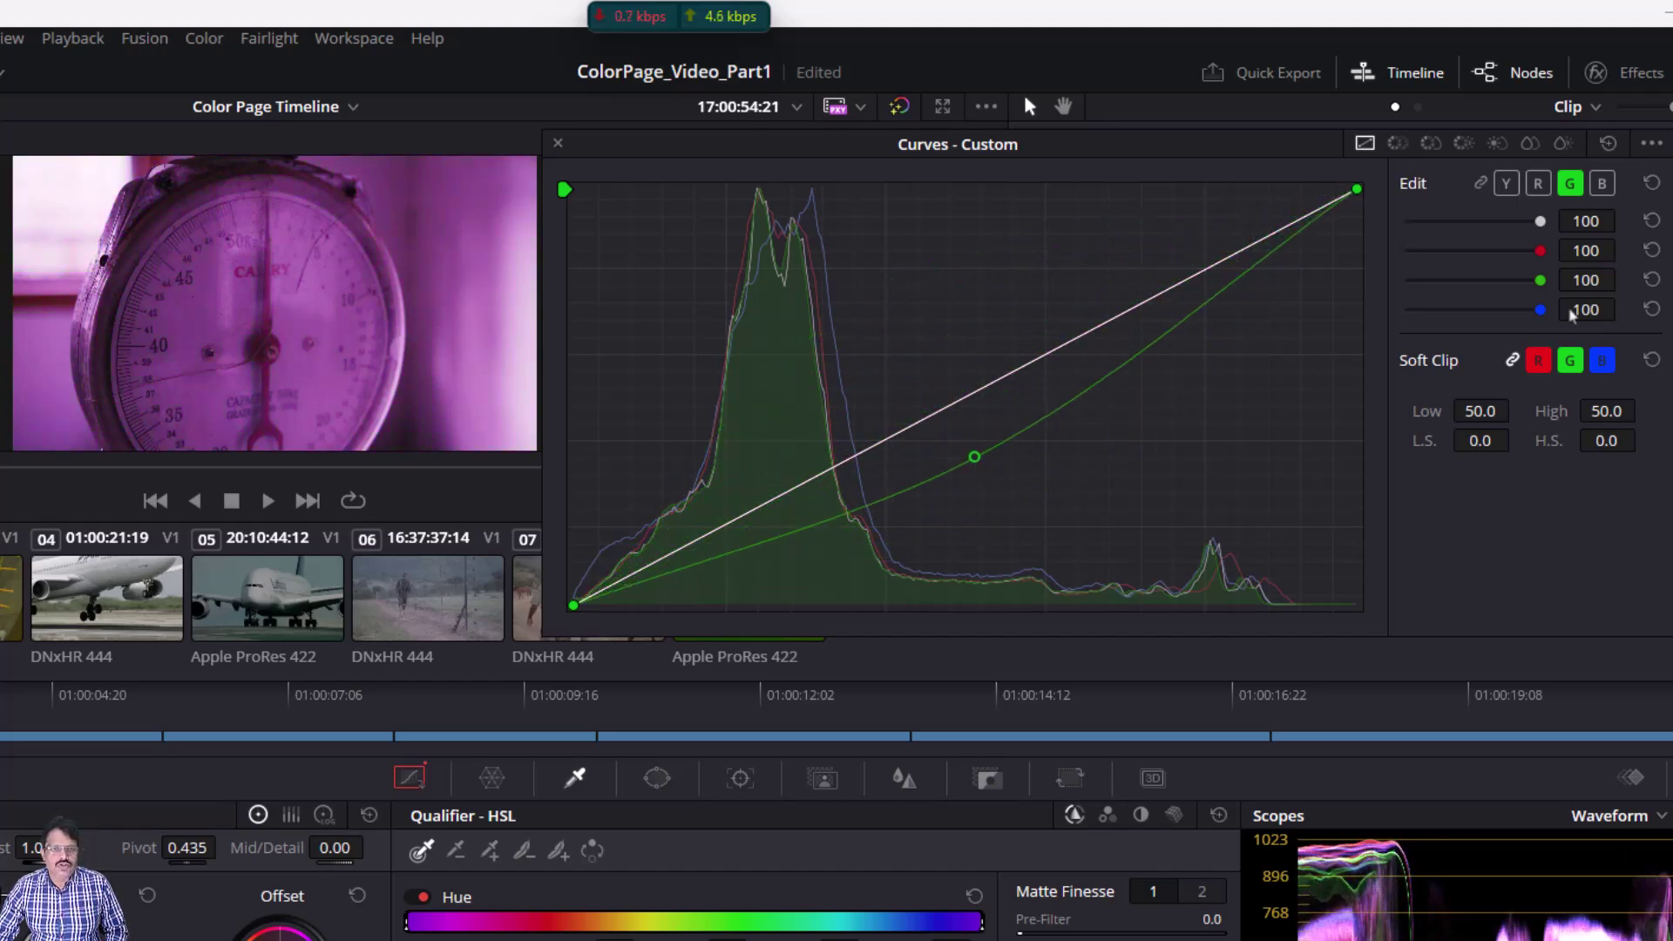
{"action": "left_click", "coordinate": [1651, 182]}
Step: Try raising the midpoint of the blue curve well above the diagonal, and reset the curve
{"action": "left_click", "coordinate": [1601, 183]}
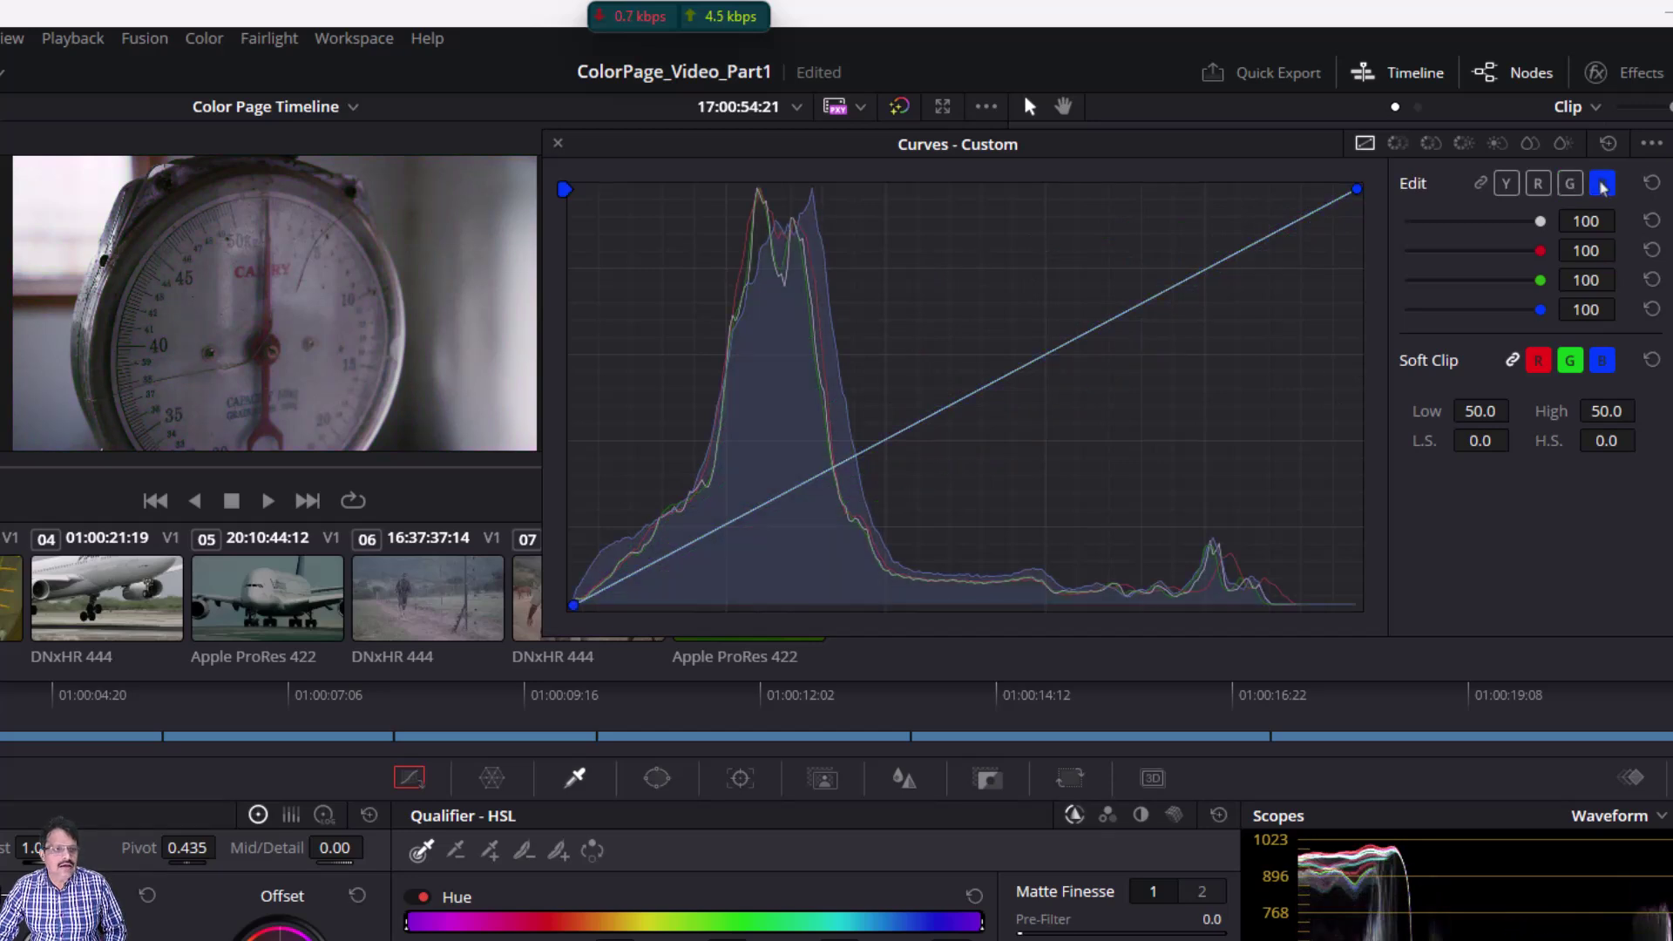
{"action": "left_click_drag", "start_coordinate": [1000, 378], "coordinate": [929, 287]}
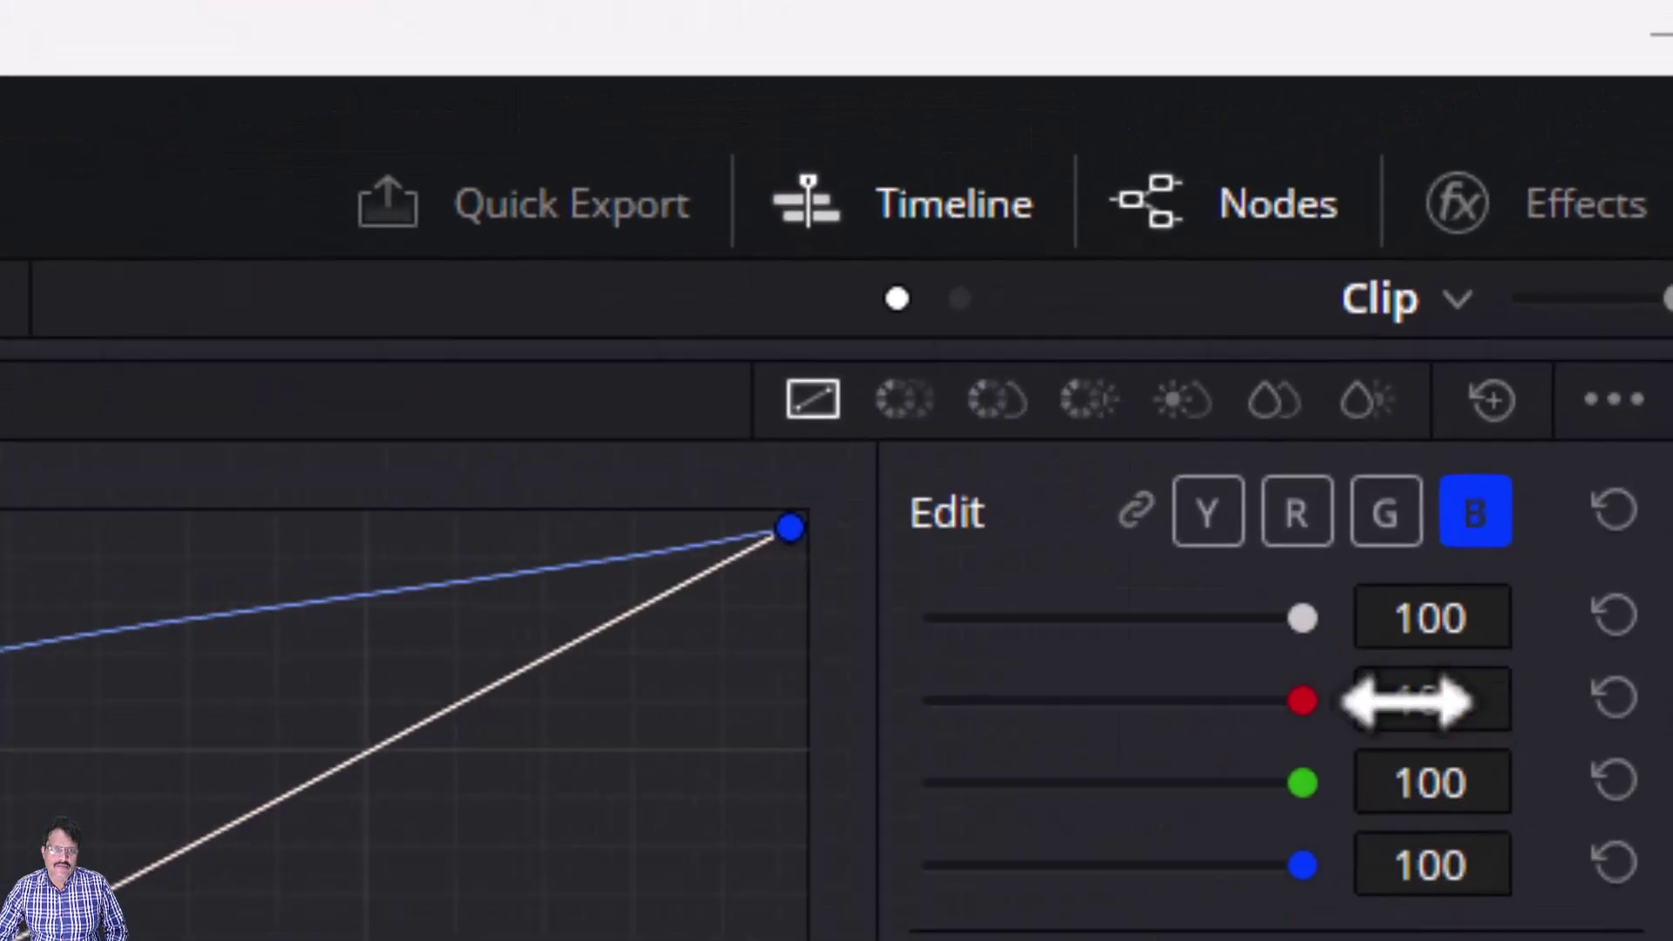
{"action": "left_click", "coordinate": [1646, 186]}
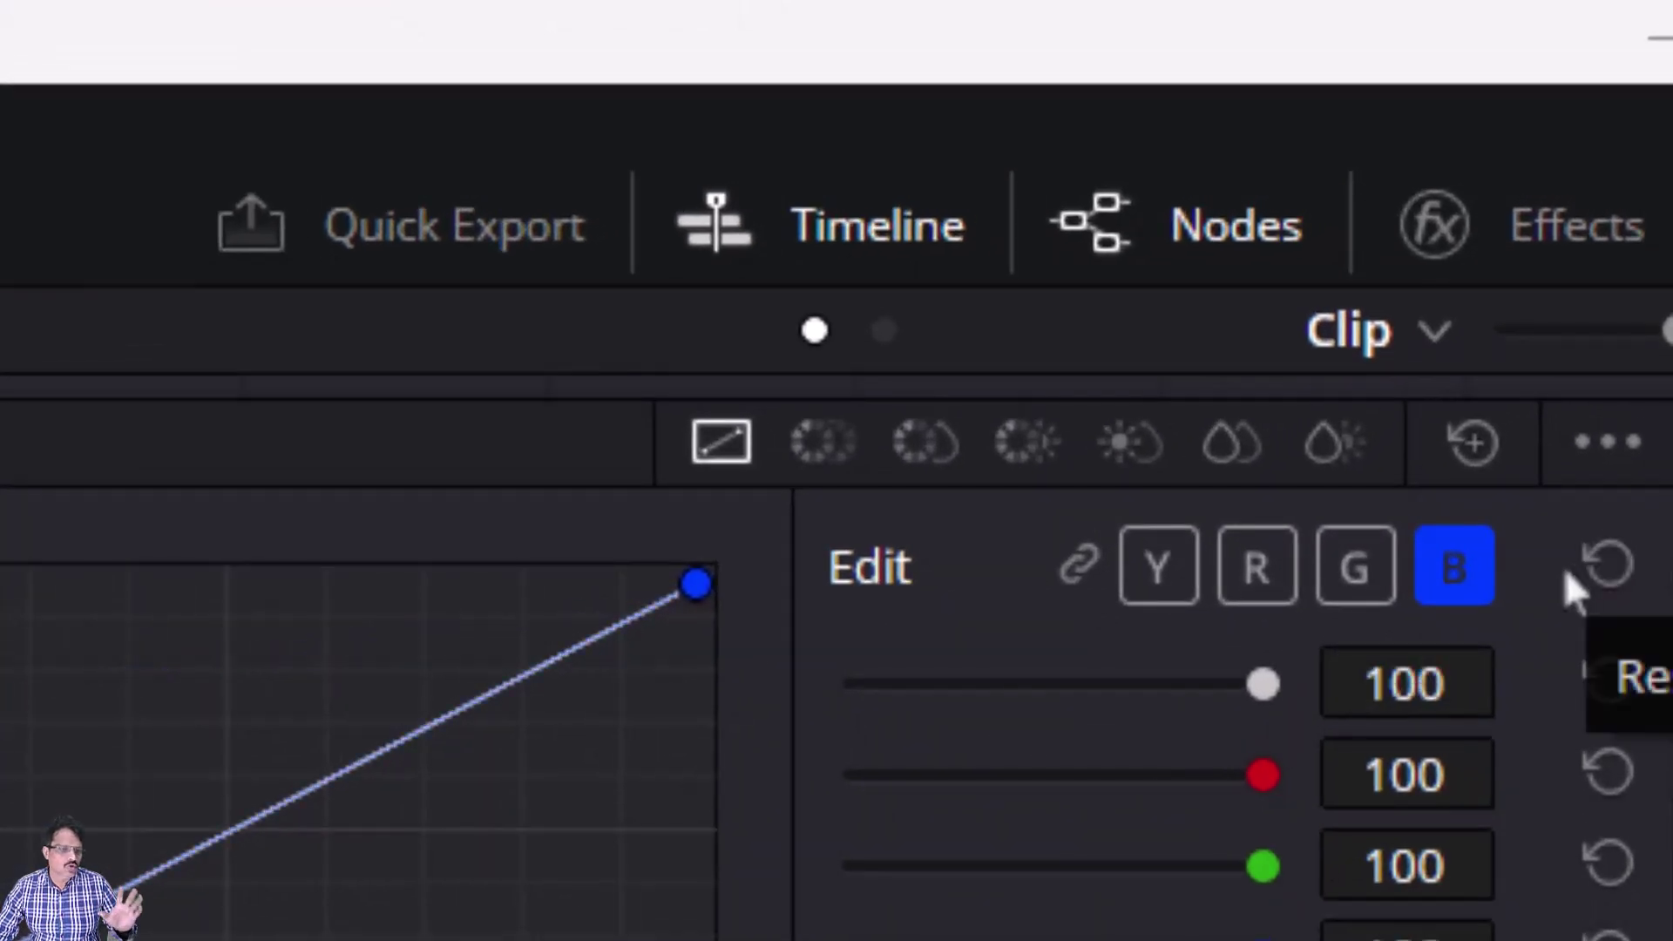
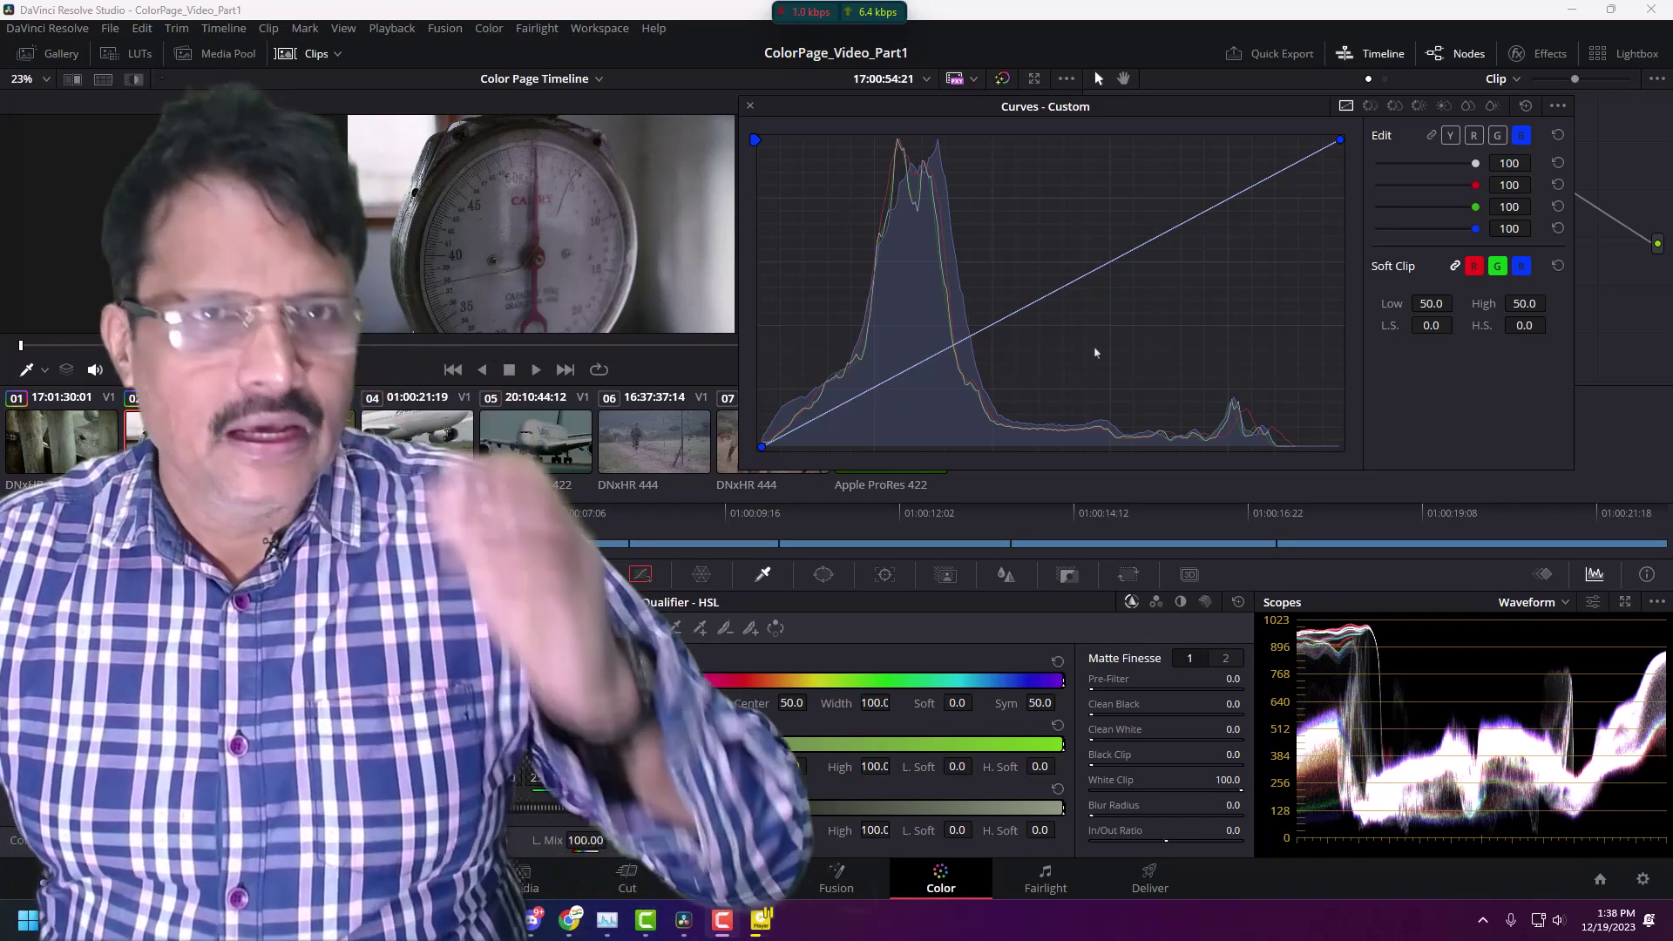
Step: On the Look node's red curve, raise a shadow point slightly and lower a highlight point below the diagonal
{"action": "left_click", "coordinate": [1474, 135]}
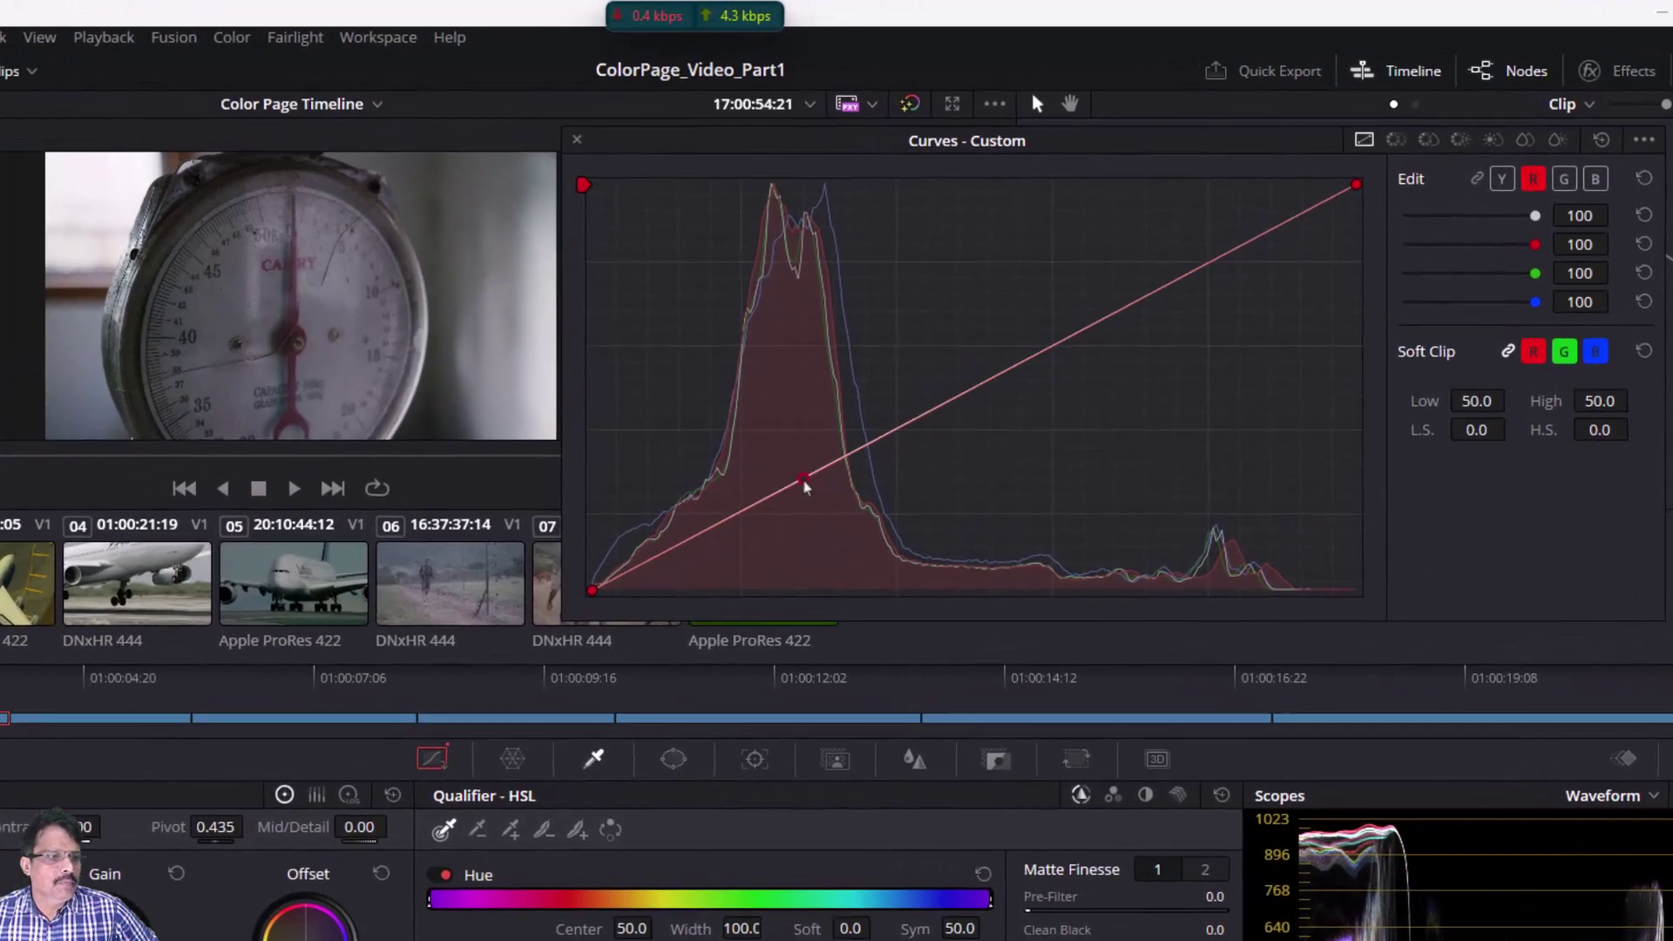
{"action": "left_click", "coordinate": [921, 363]}
{"action": "left_click_drag", "start_coordinate": [797, 493], "coordinate": [789, 472]}
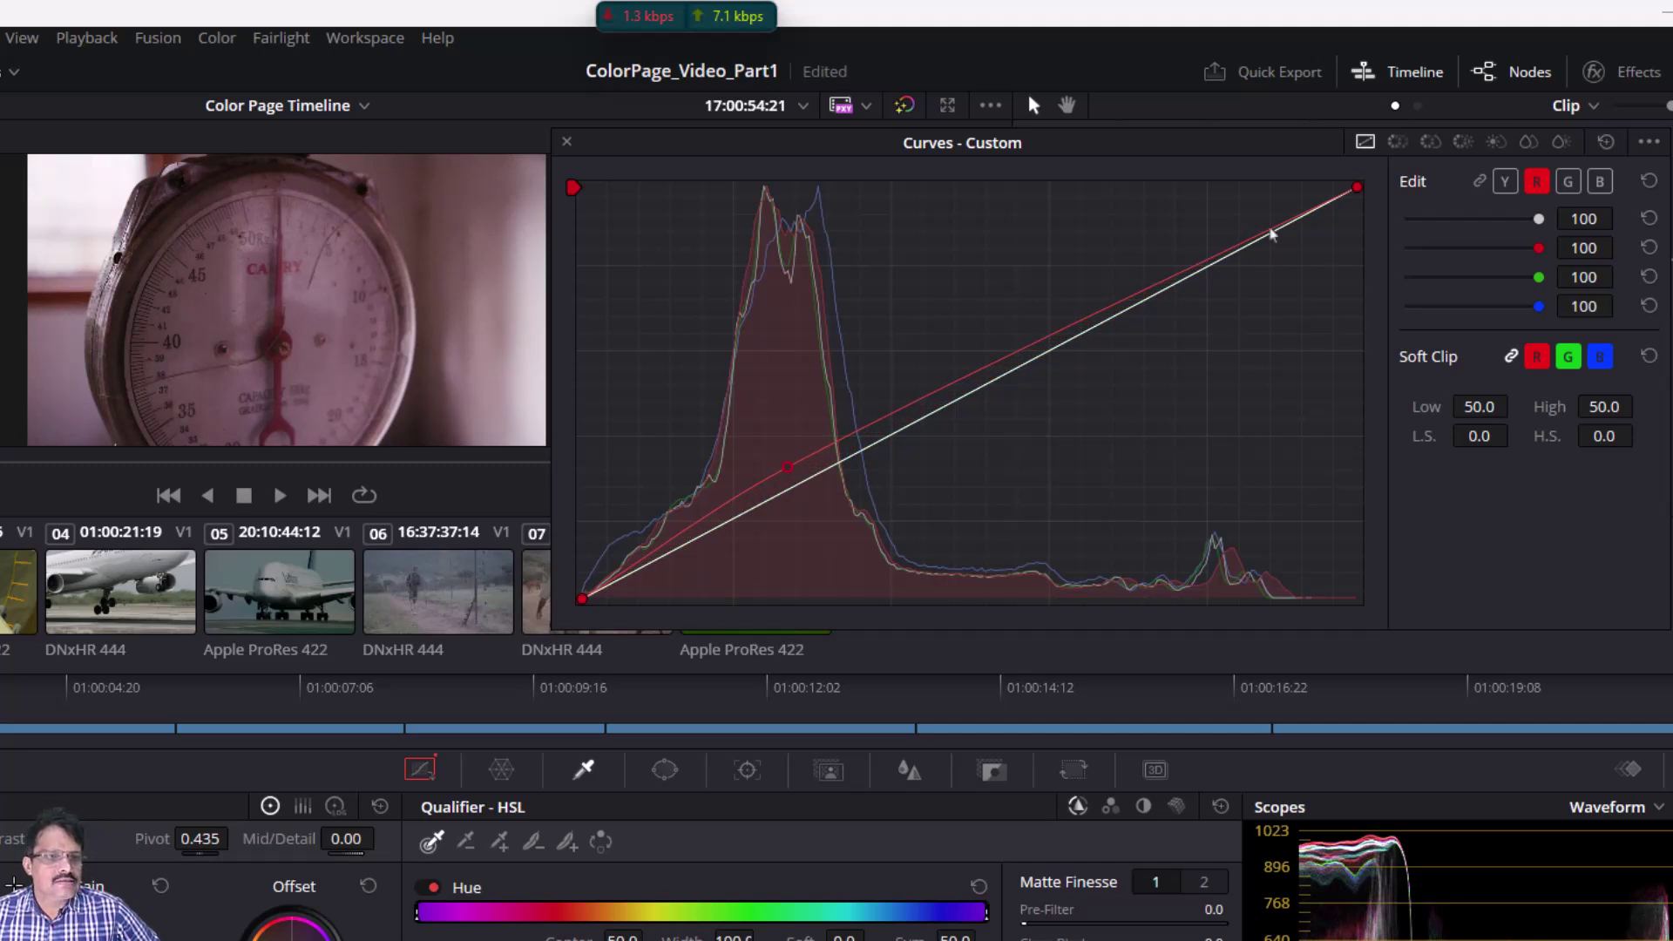
{"action": "left_click", "coordinate": [1136, 296]}
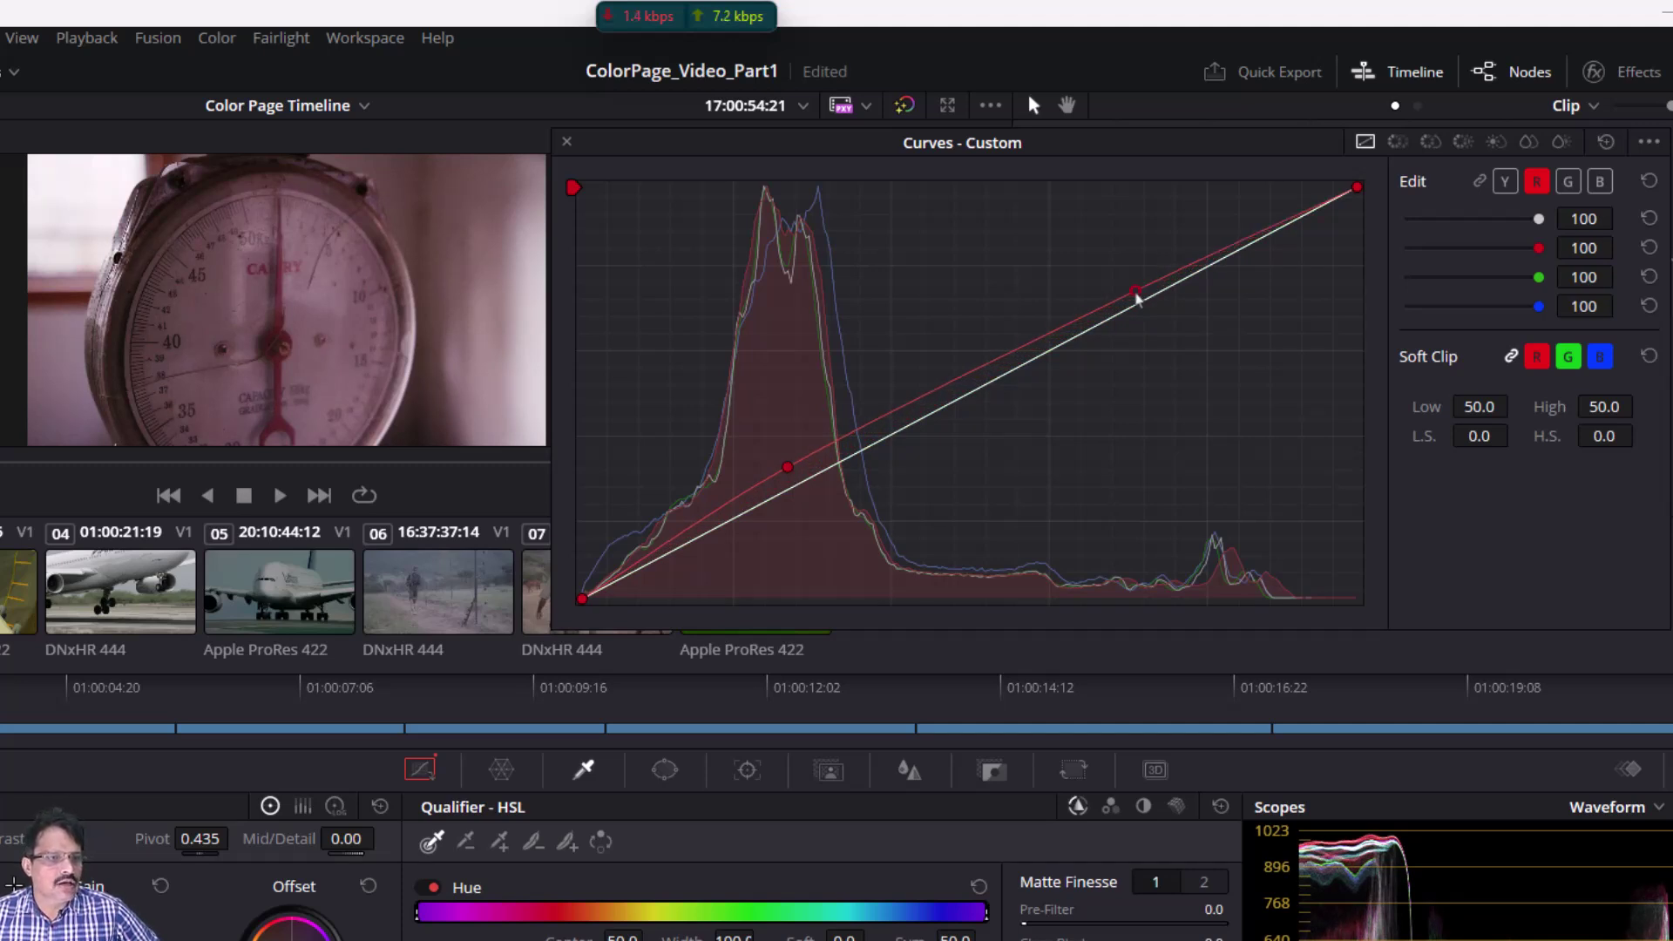
{"action": "left_click_drag", "start_coordinate": [1136, 296], "coordinate": [1155, 327]}
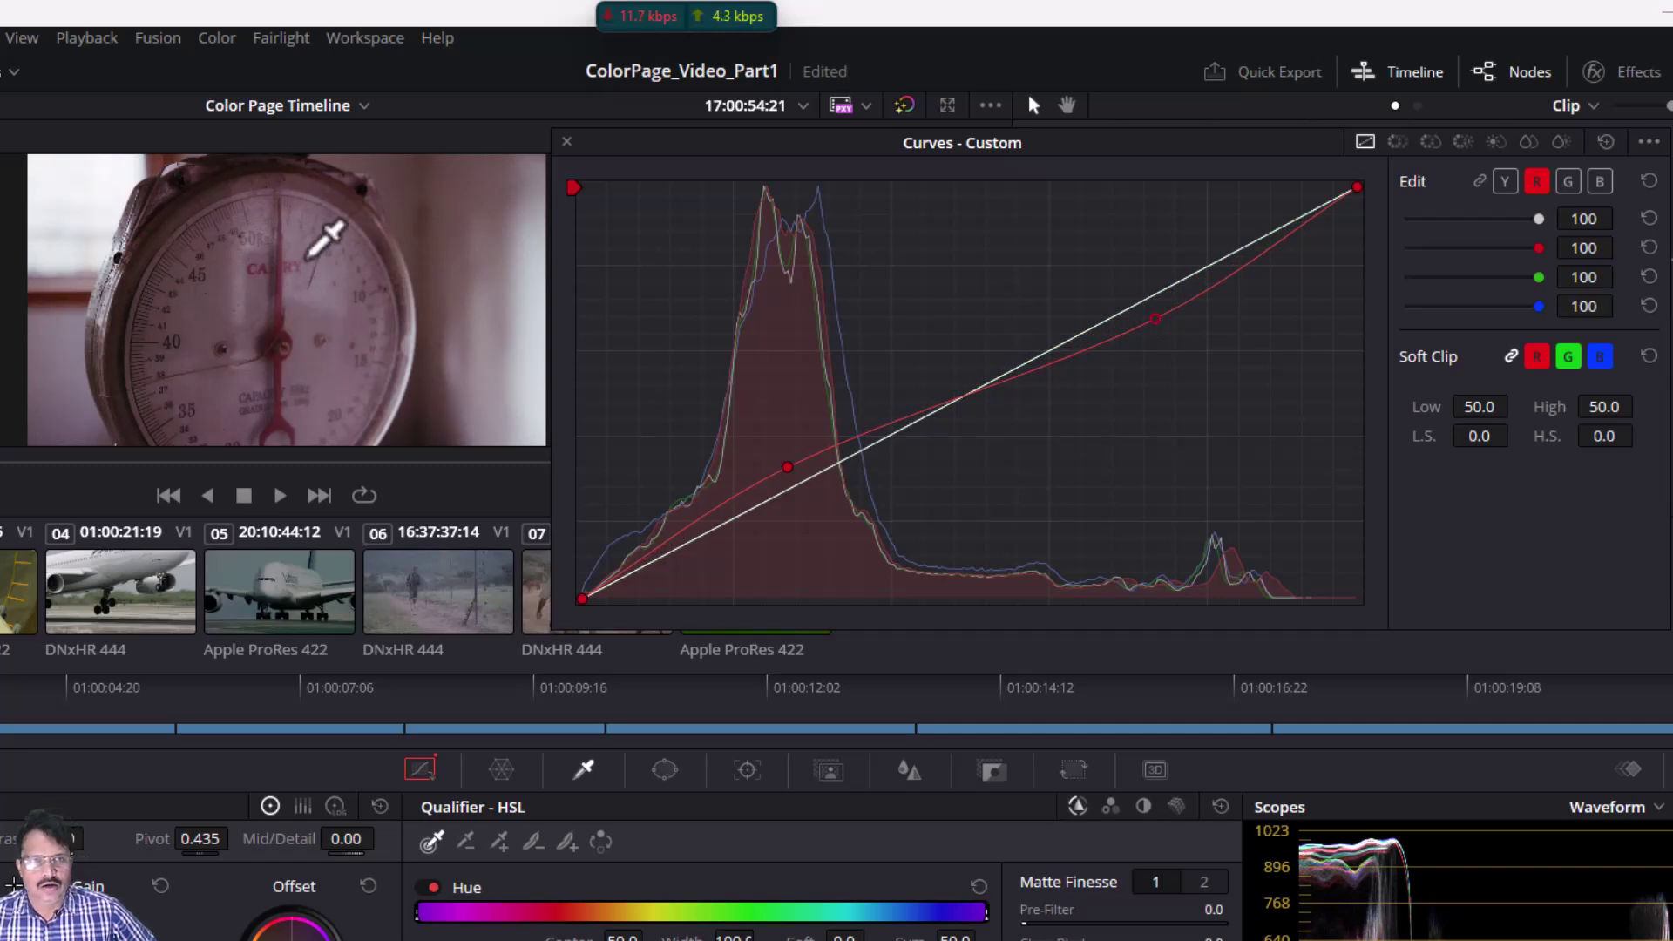
Step: Reset the red curve, and bend the blue curve with a slightly raised shadow point and a highlight point well below the diagonal
{"action": "left_click", "coordinate": [1649, 181]}
{"action": "left_click", "coordinate": [1600, 182]}
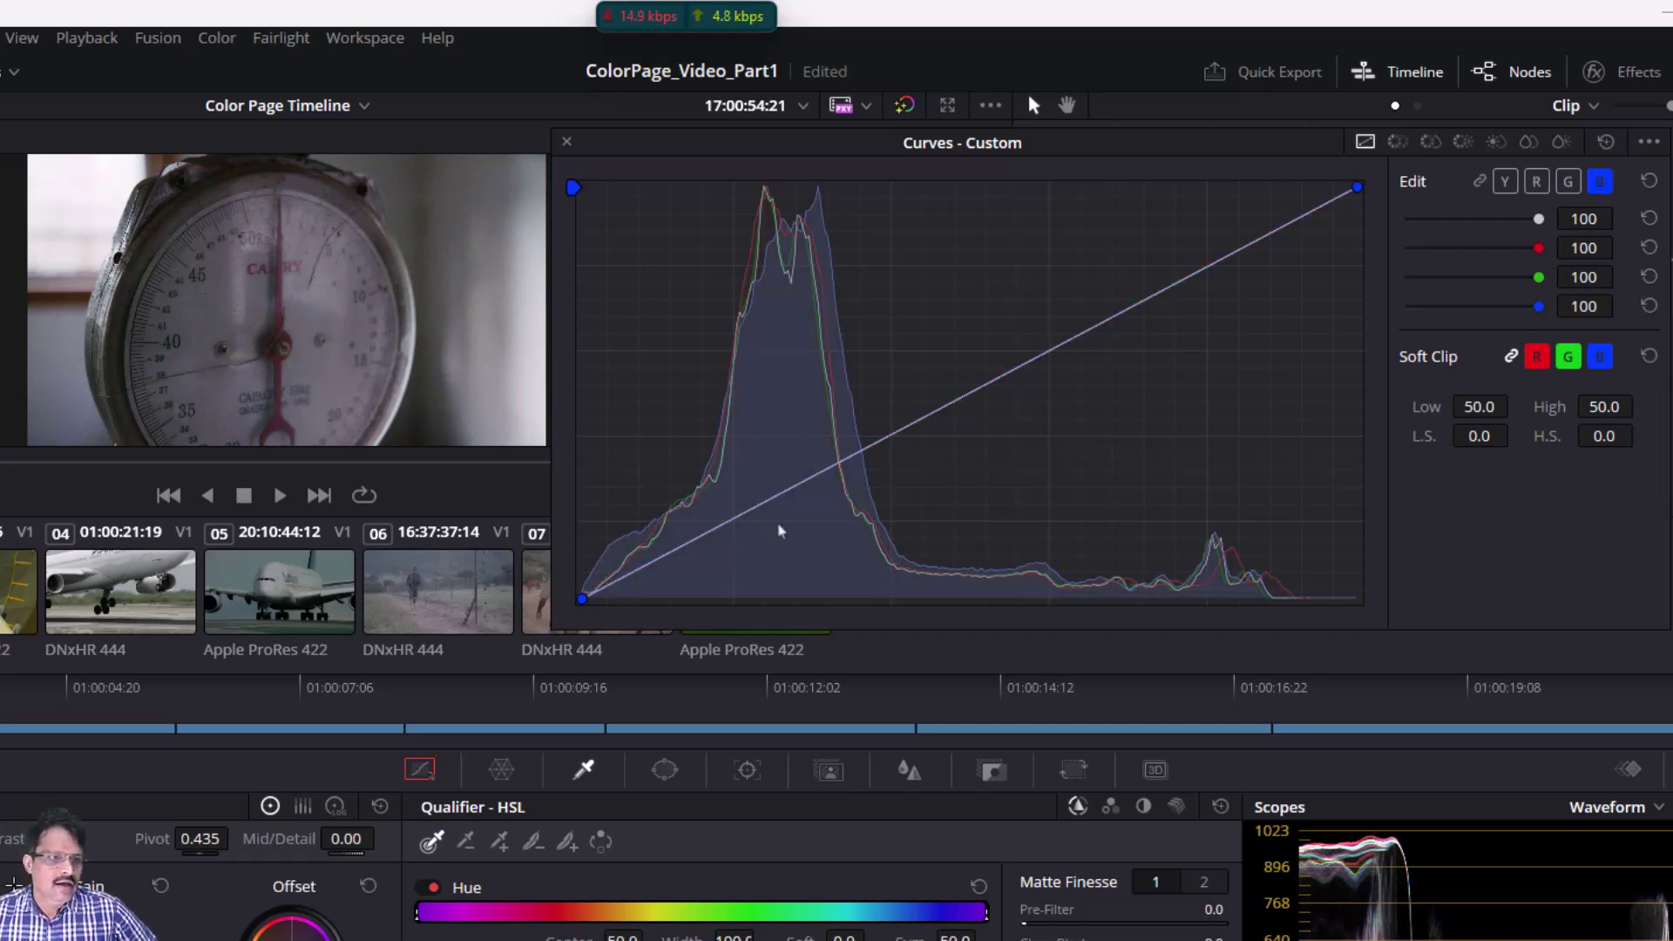
{"action": "left_click_drag", "start_coordinate": [789, 489], "coordinate": [778, 478]}
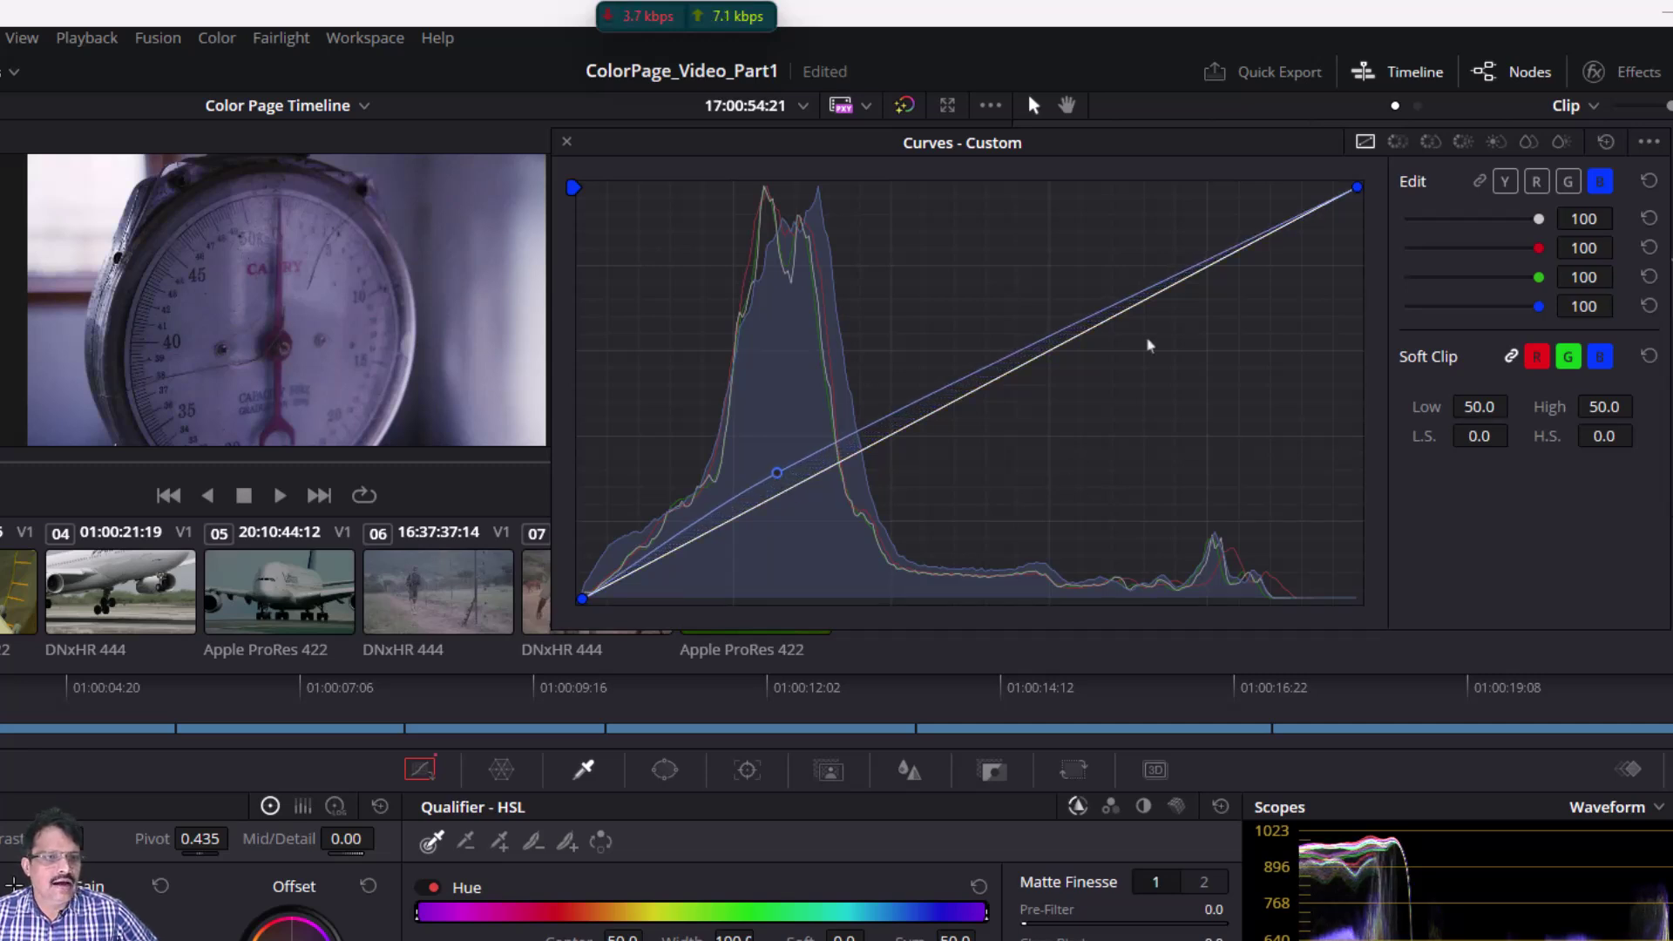
{"action": "left_click_drag", "start_coordinate": [1132, 298], "coordinate": [1145, 344]}
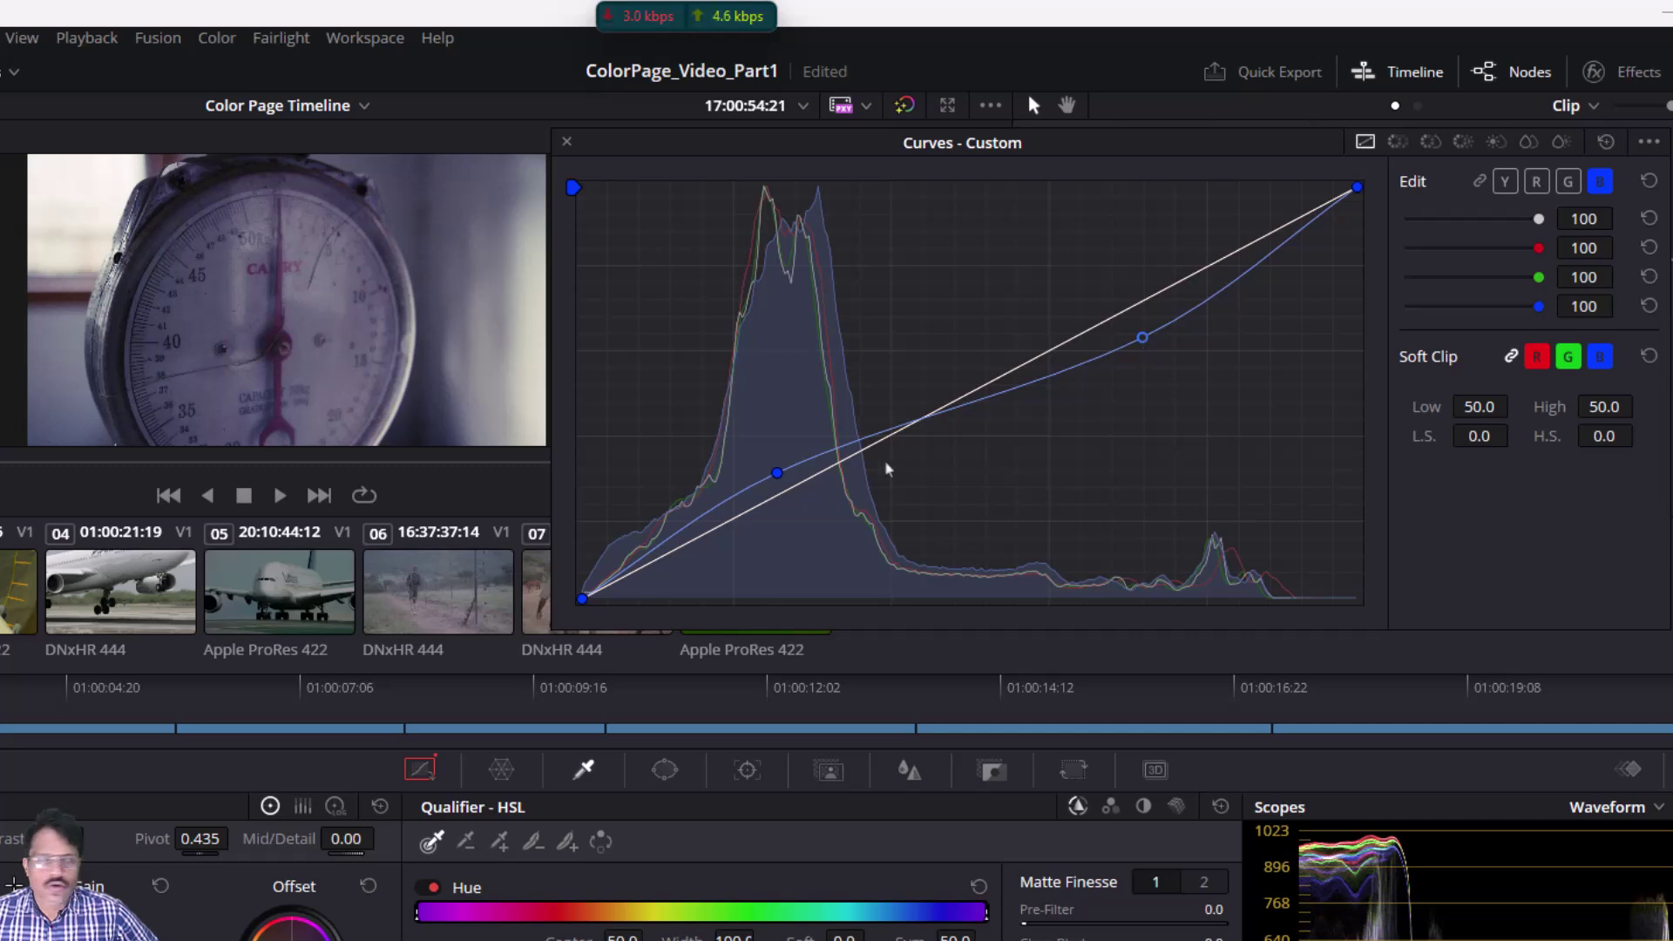
{"action": "left_click_drag", "start_coordinate": [778, 482], "coordinate": [777, 475]}
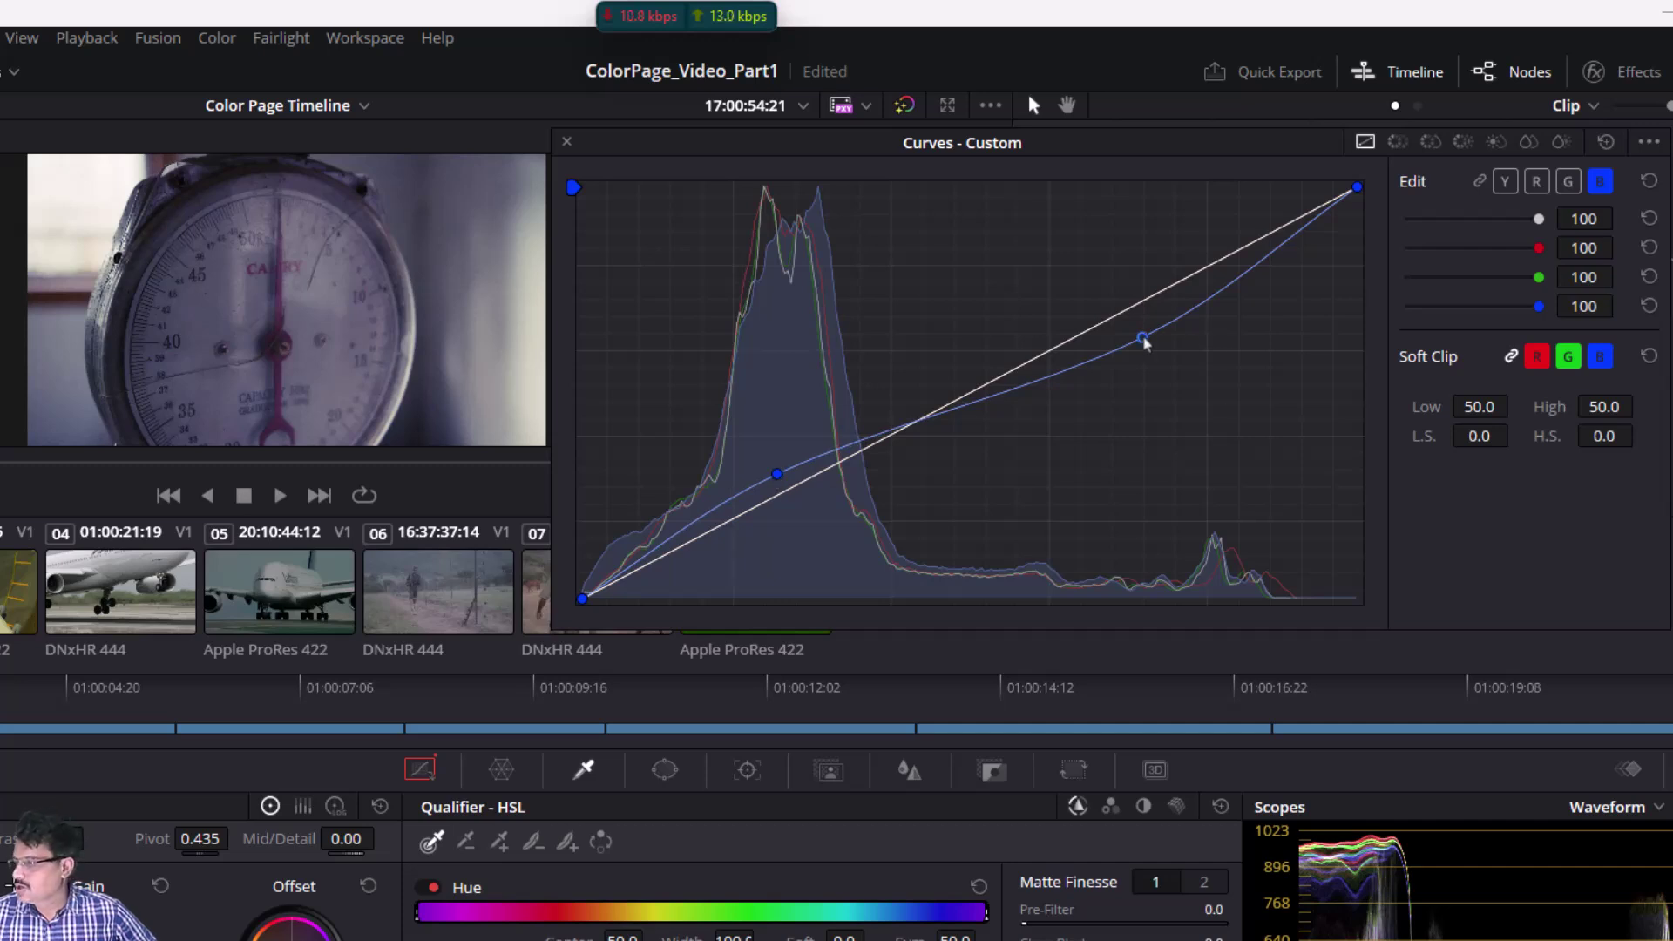
{"action": "left_click_drag", "start_coordinate": [1144, 342], "coordinate": [1151, 357]}
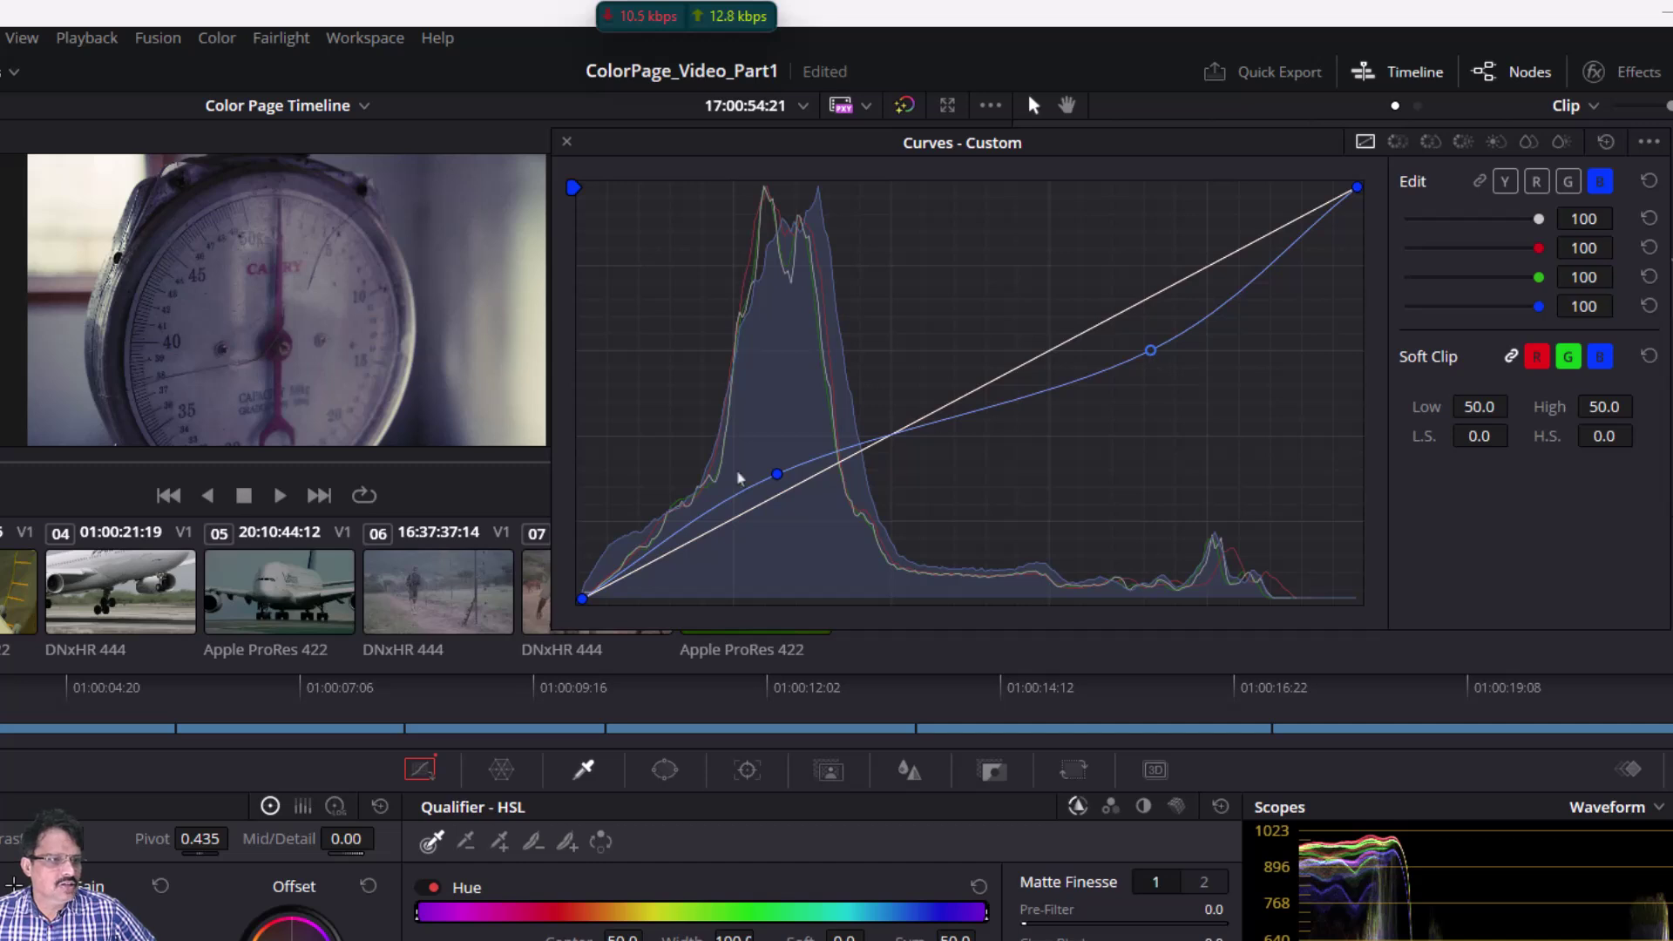
{"action": "left_click_drag", "start_coordinate": [776, 481], "coordinate": [782, 472]}
{"action": "left_click_drag", "start_coordinate": [1150, 351], "coordinate": [1194, 367]}
{"action": "left_click_drag", "start_coordinate": [783, 477], "coordinate": [780, 476]}
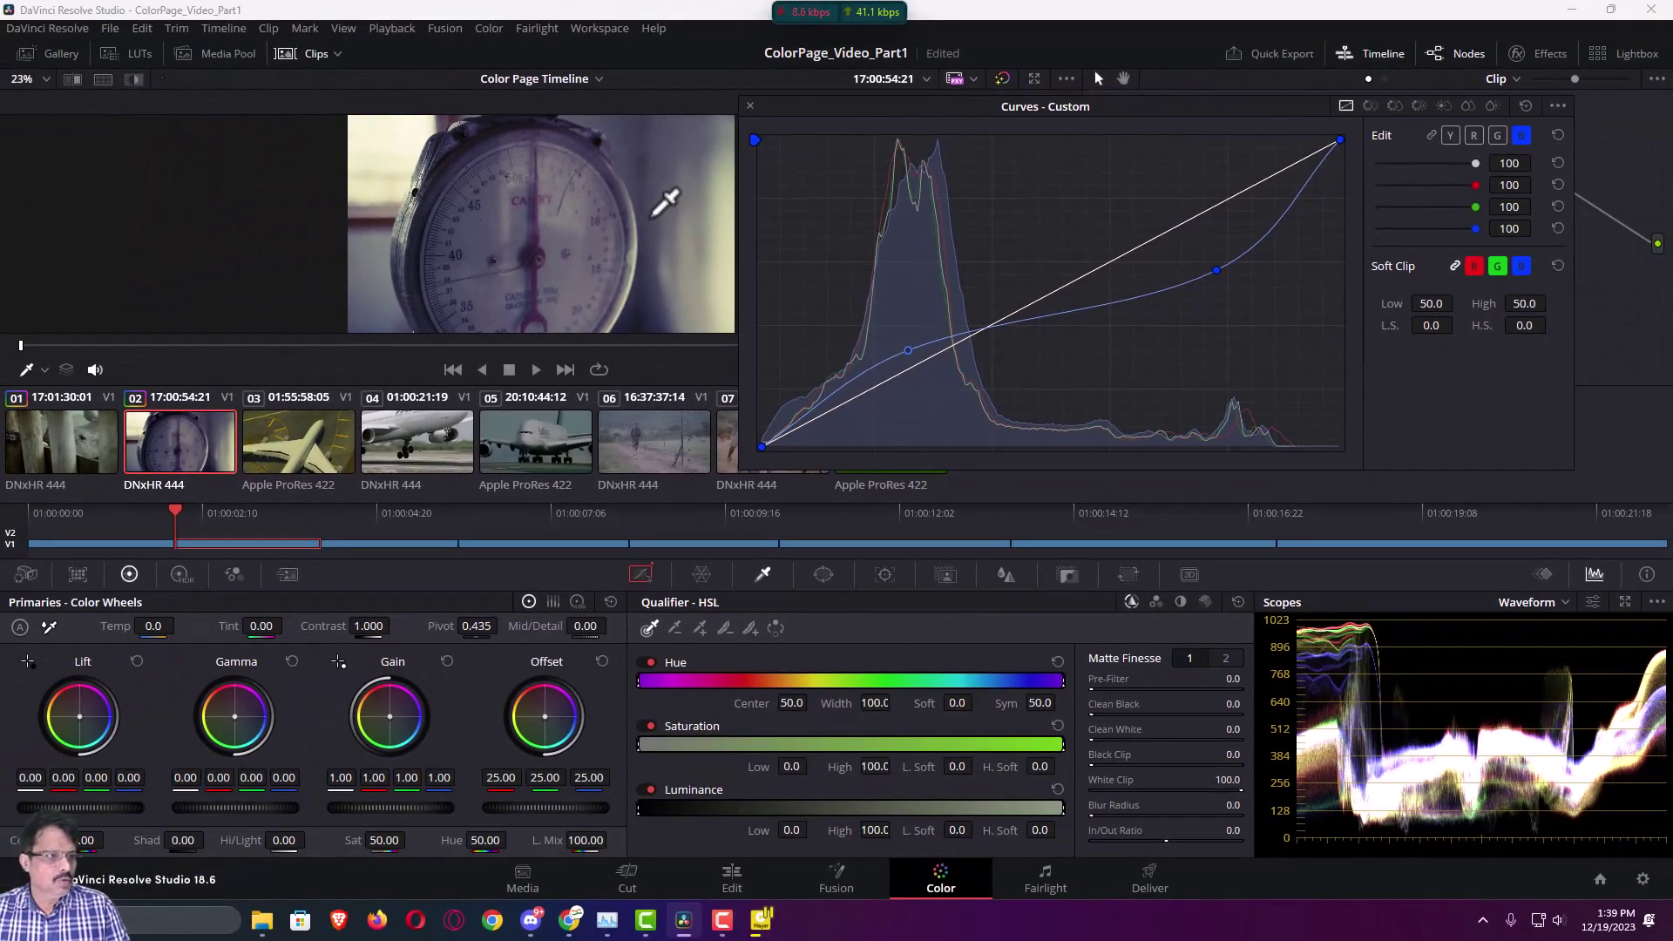
Step: Examine the cross-processed scale image in full-screen mode, and return to the normal view
{"action": "key", "text": "ctrl+f"}
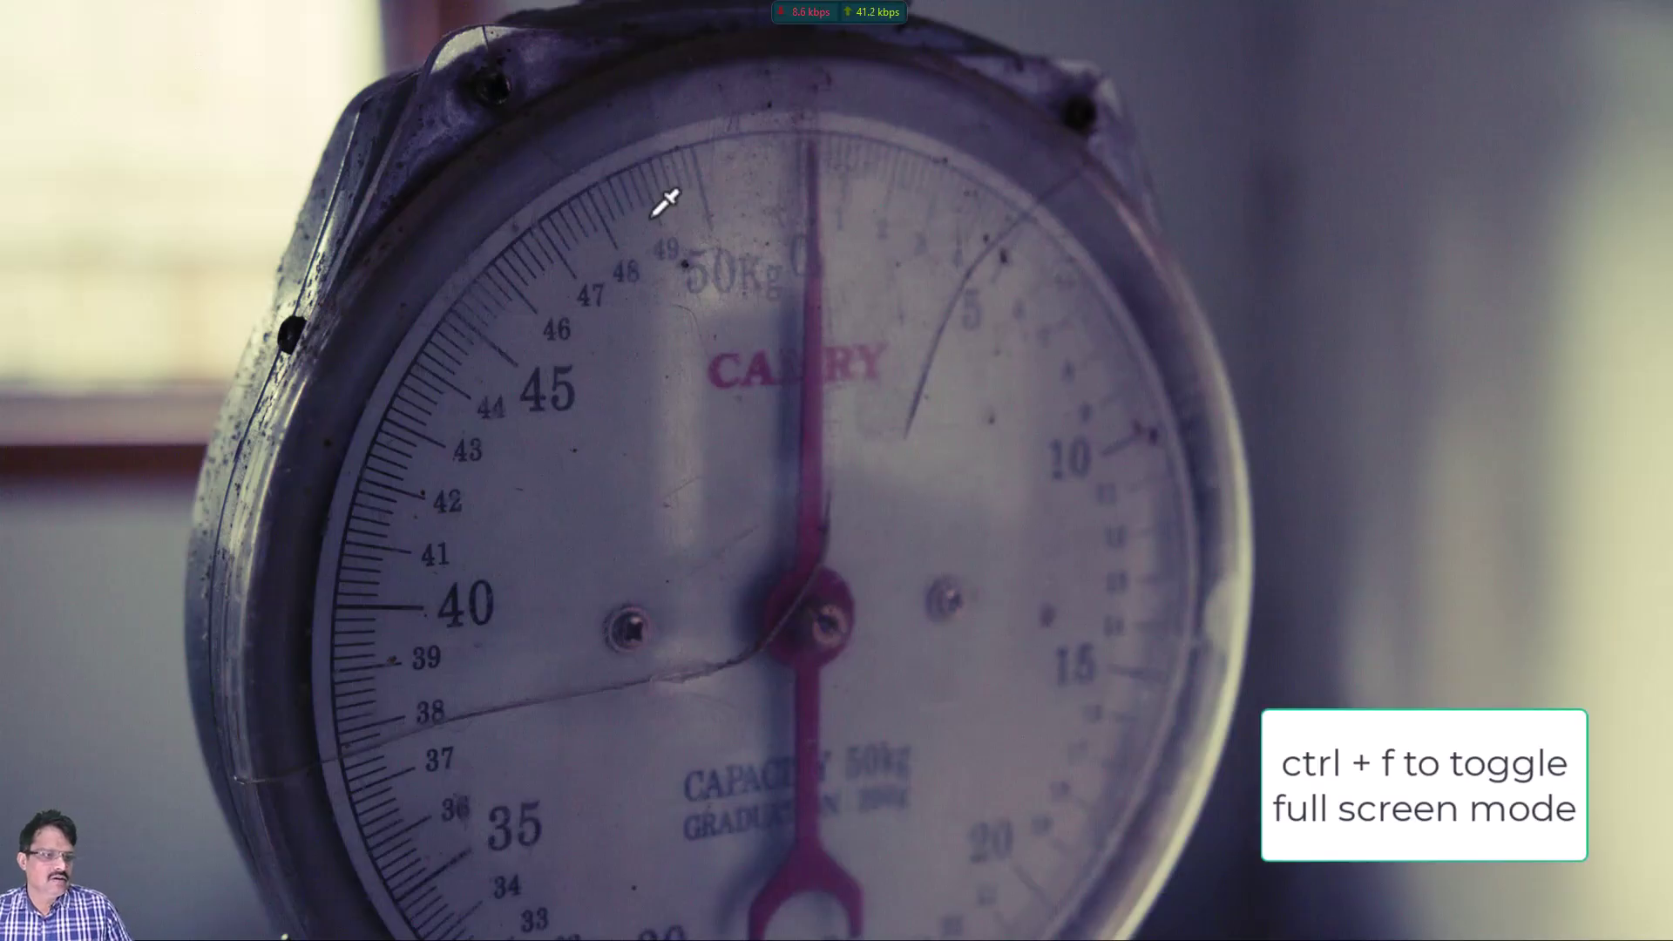
{"action": "mouse_move", "coordinate": [822, 339]}
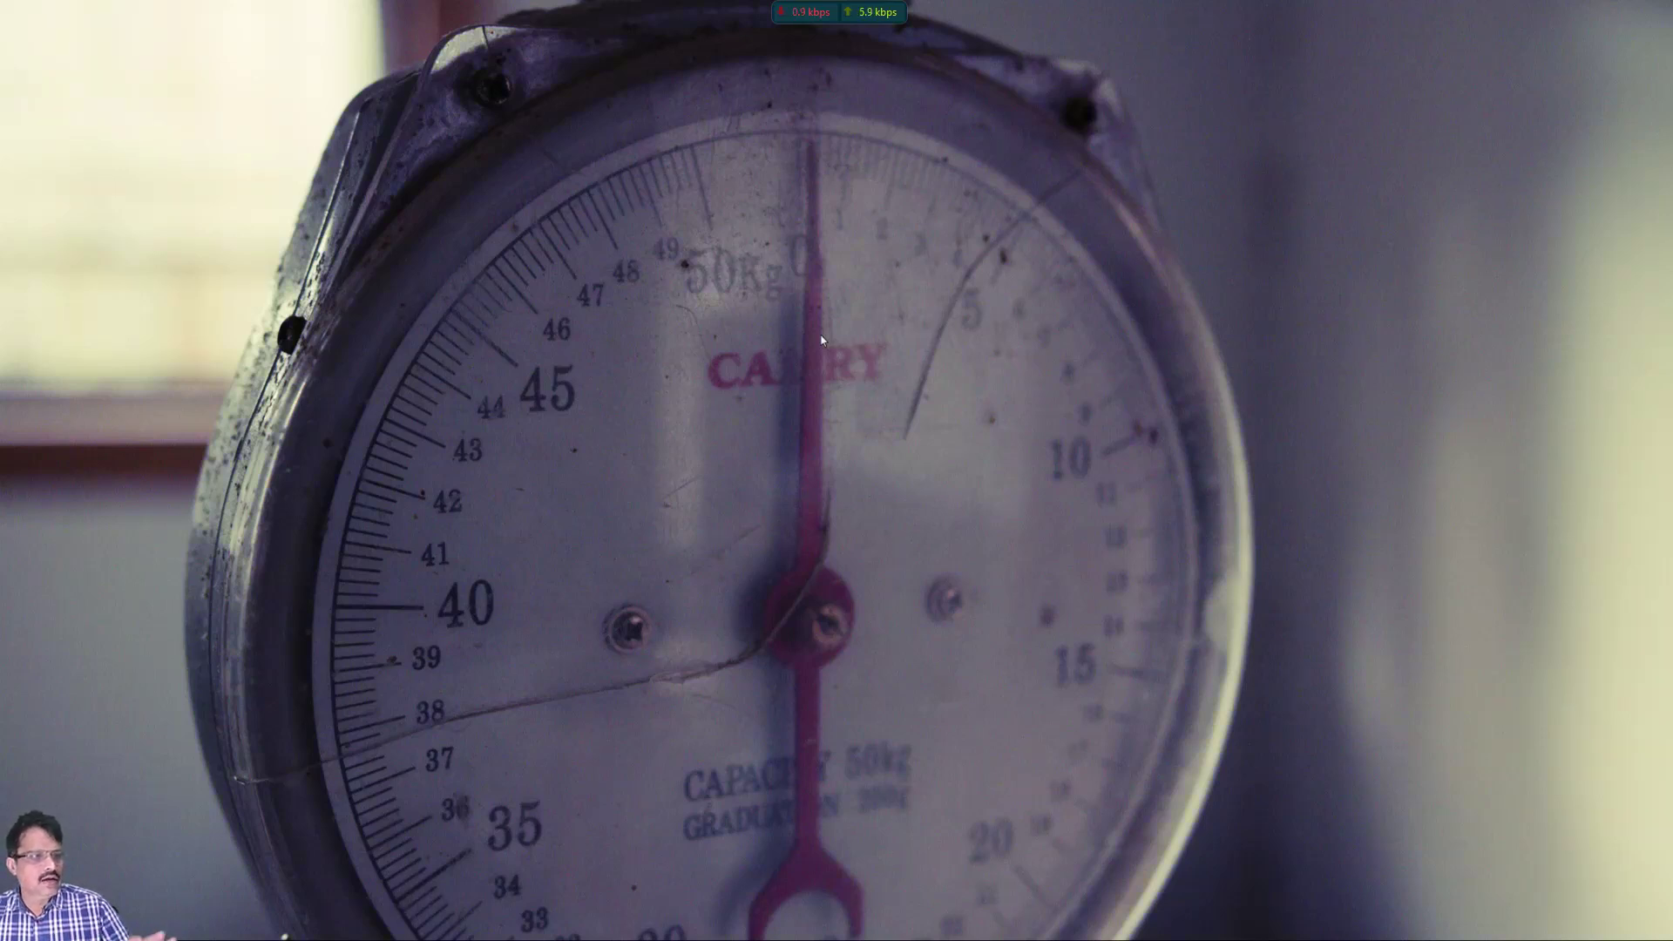
{"action": "mouse_move", "coordinate": [749, 279]}
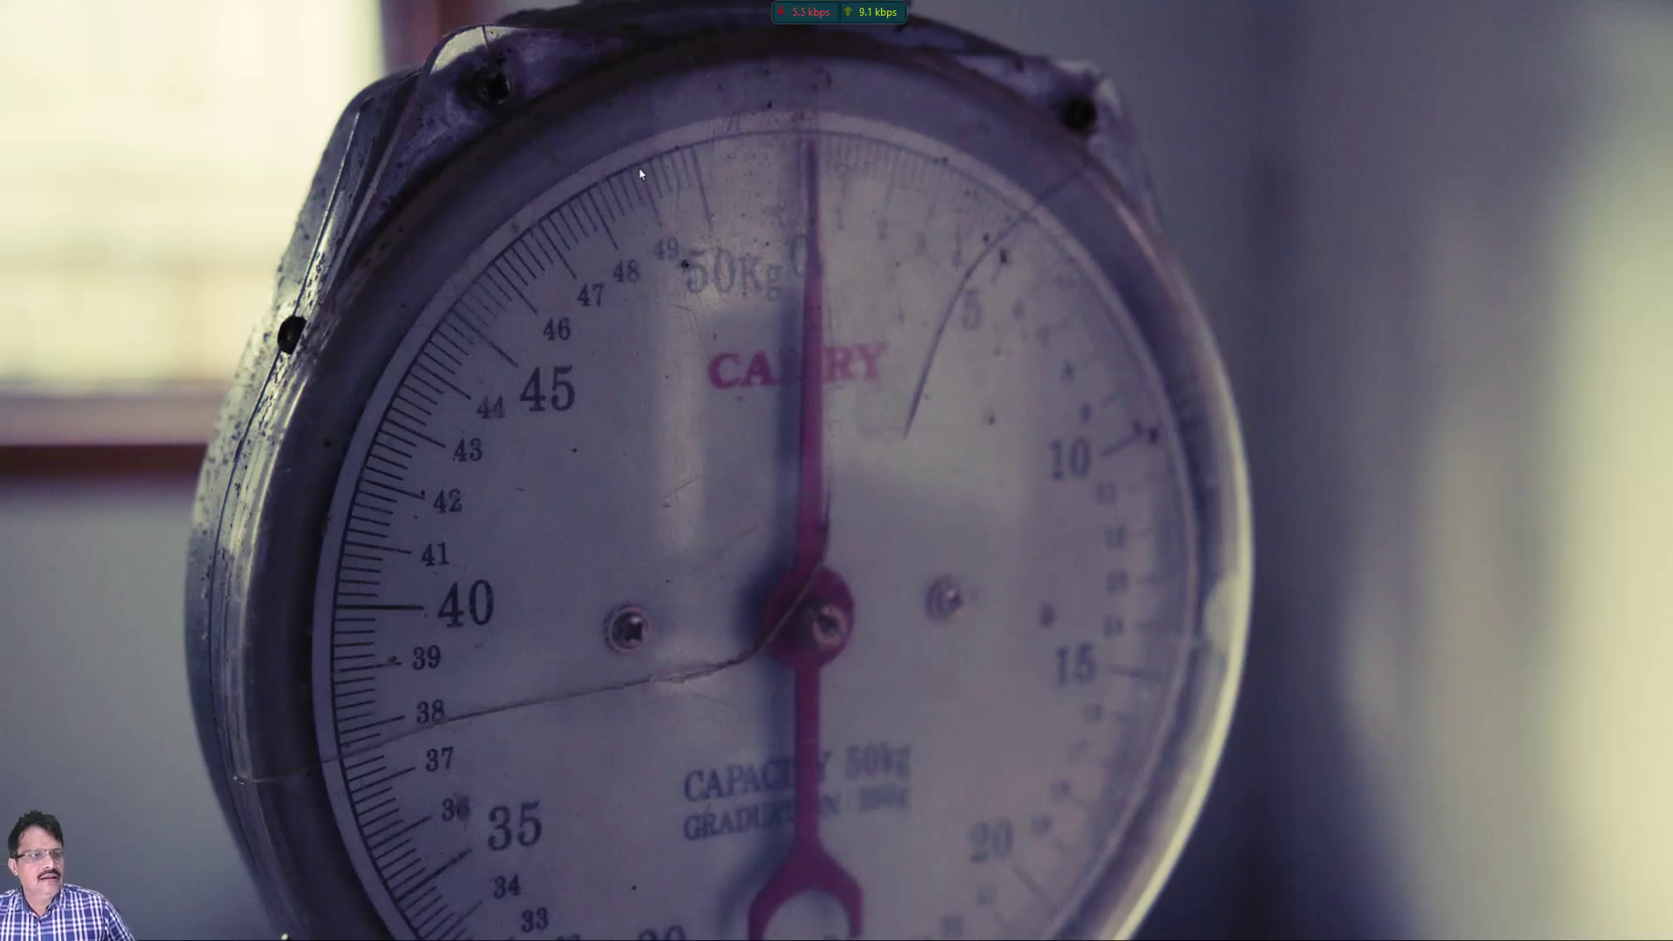
{"action": "mouse_move", "coordinate": [730, 214]}
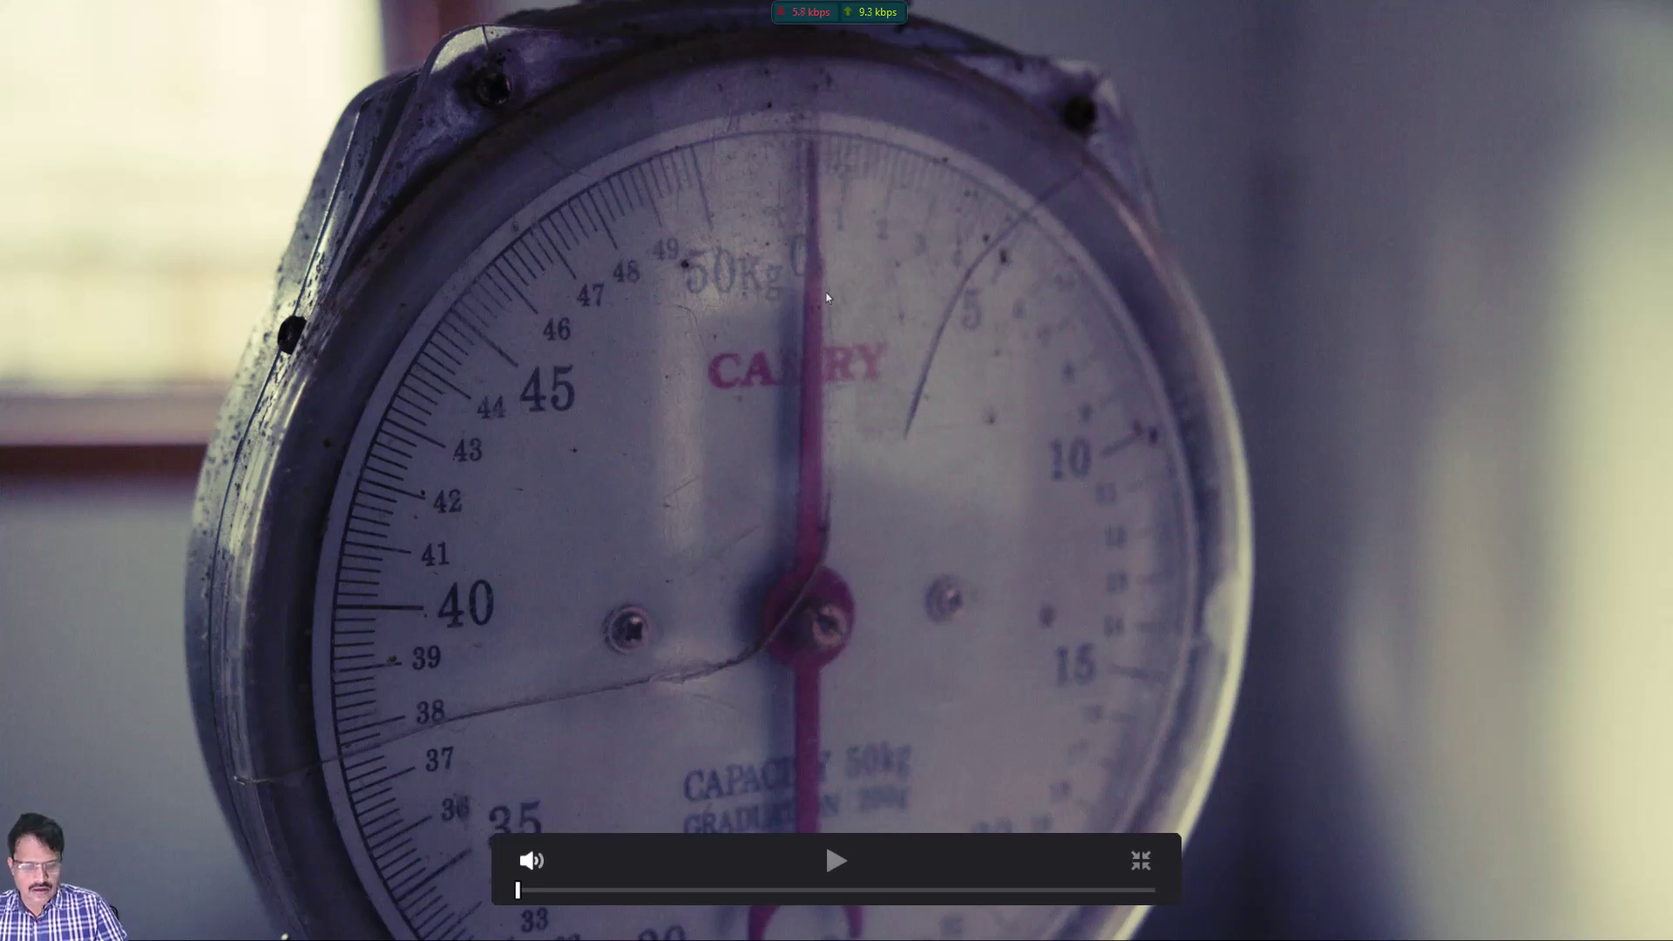
{"action": "key", "text": "Escape"}
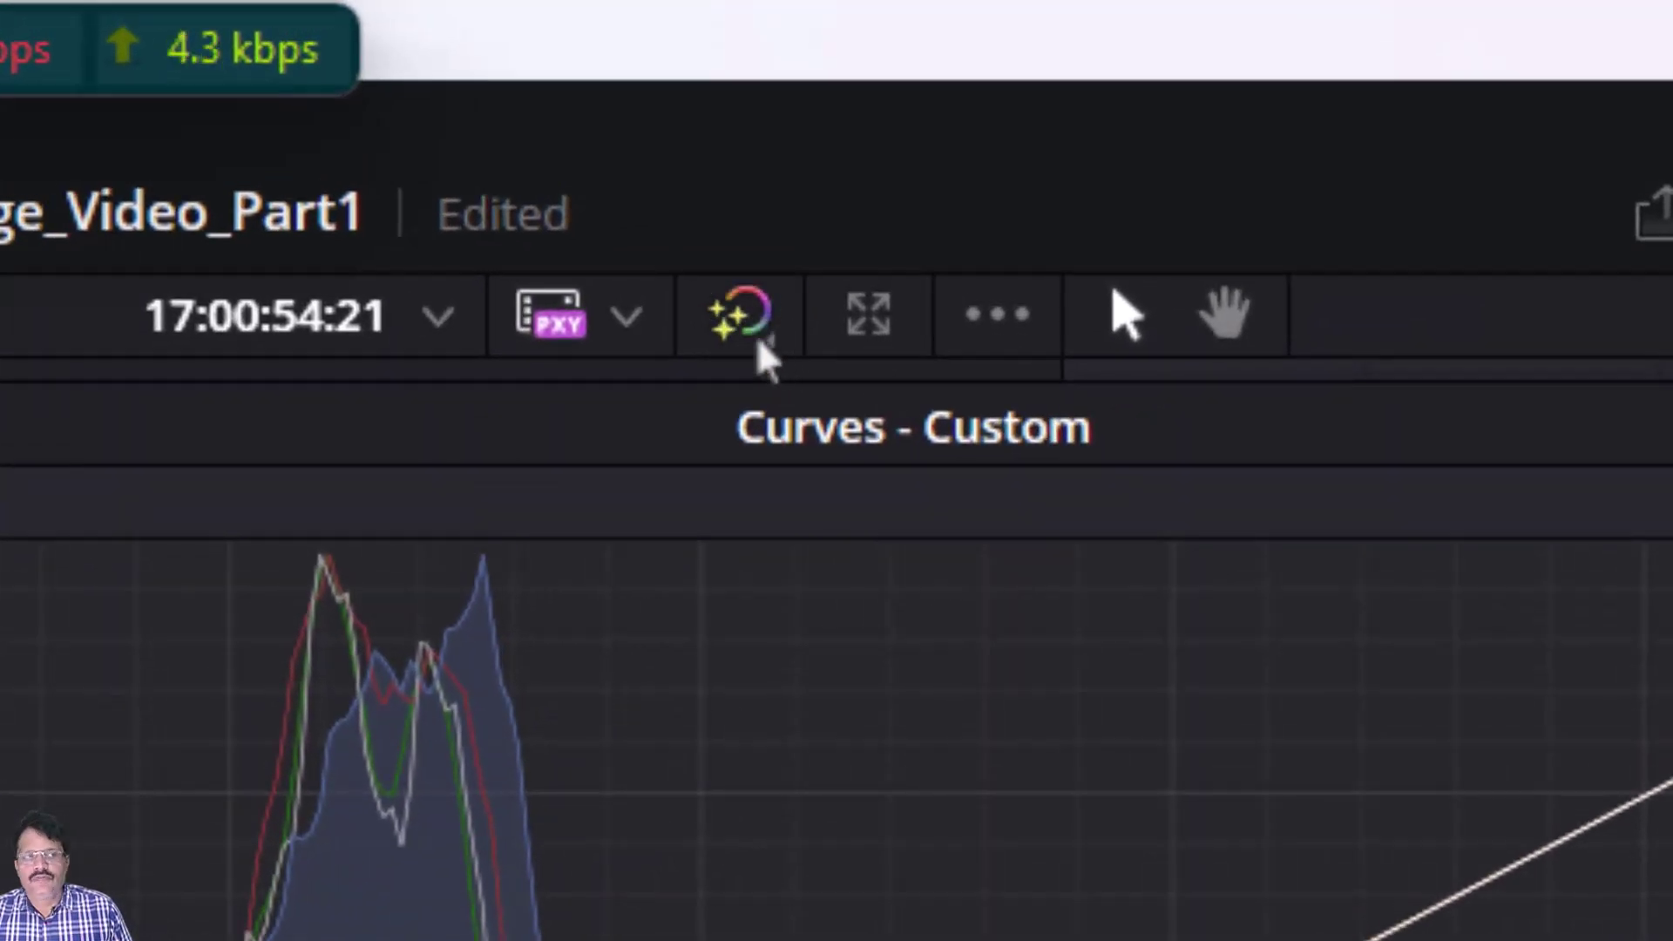
Step: Bypass all grades to compare with the original image, close the floating Curves window, and re-enable the grades
{"action": "left_click", "coordinate": [745, 319]}
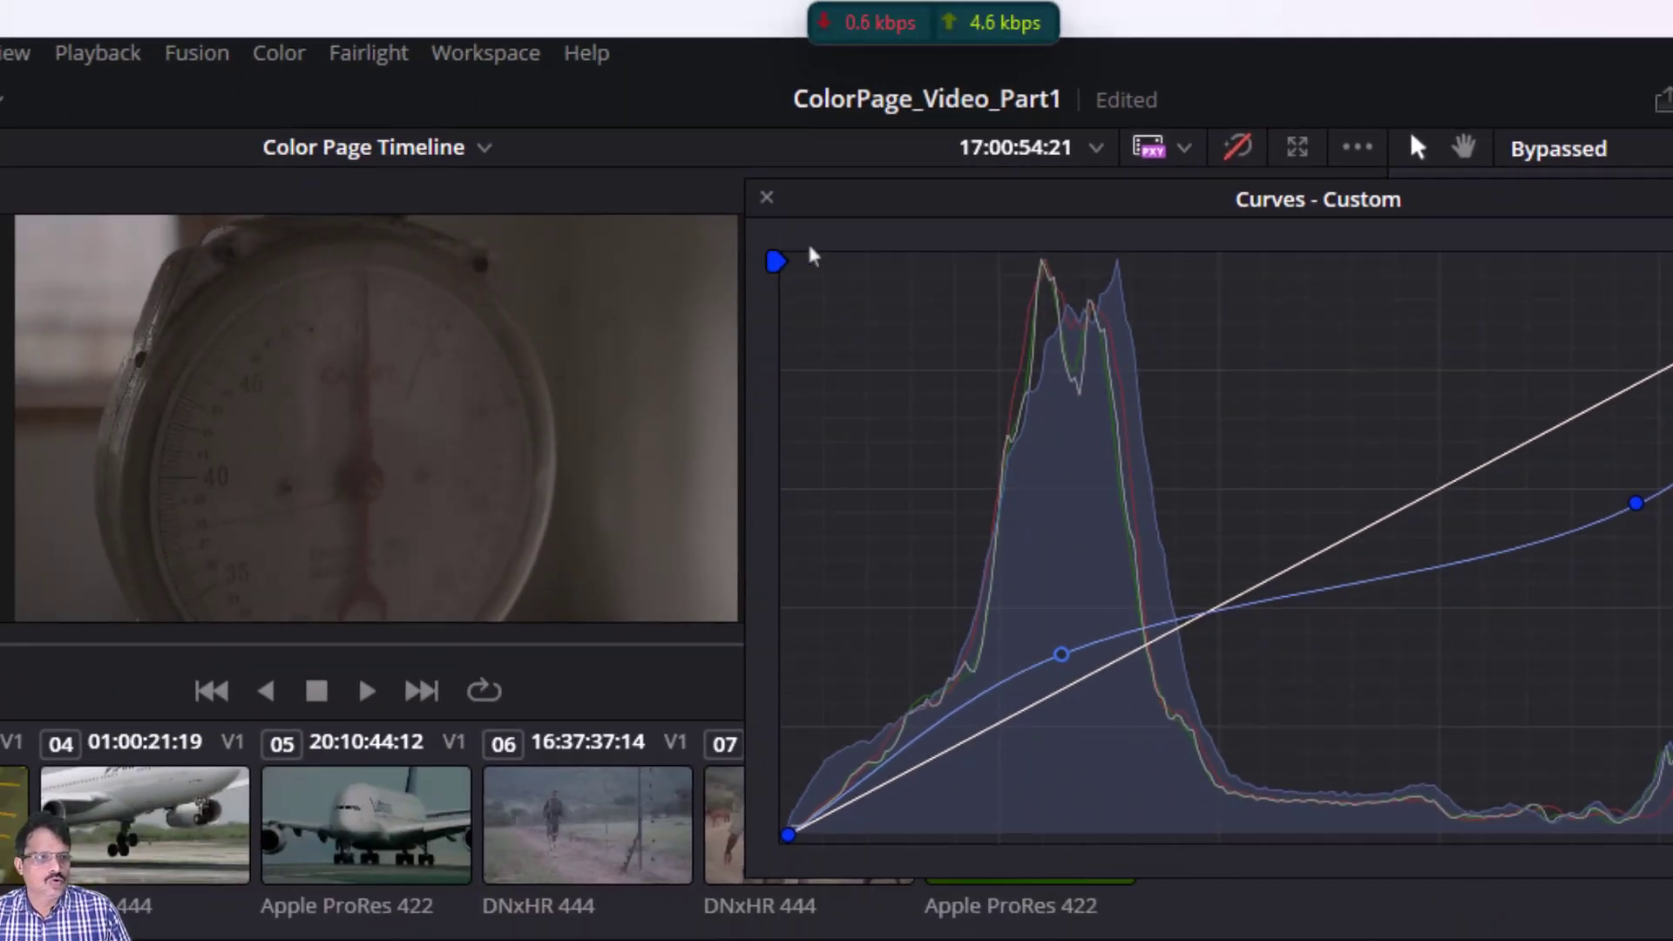
{"action": "left_click", "coordinate": [767, 198]}
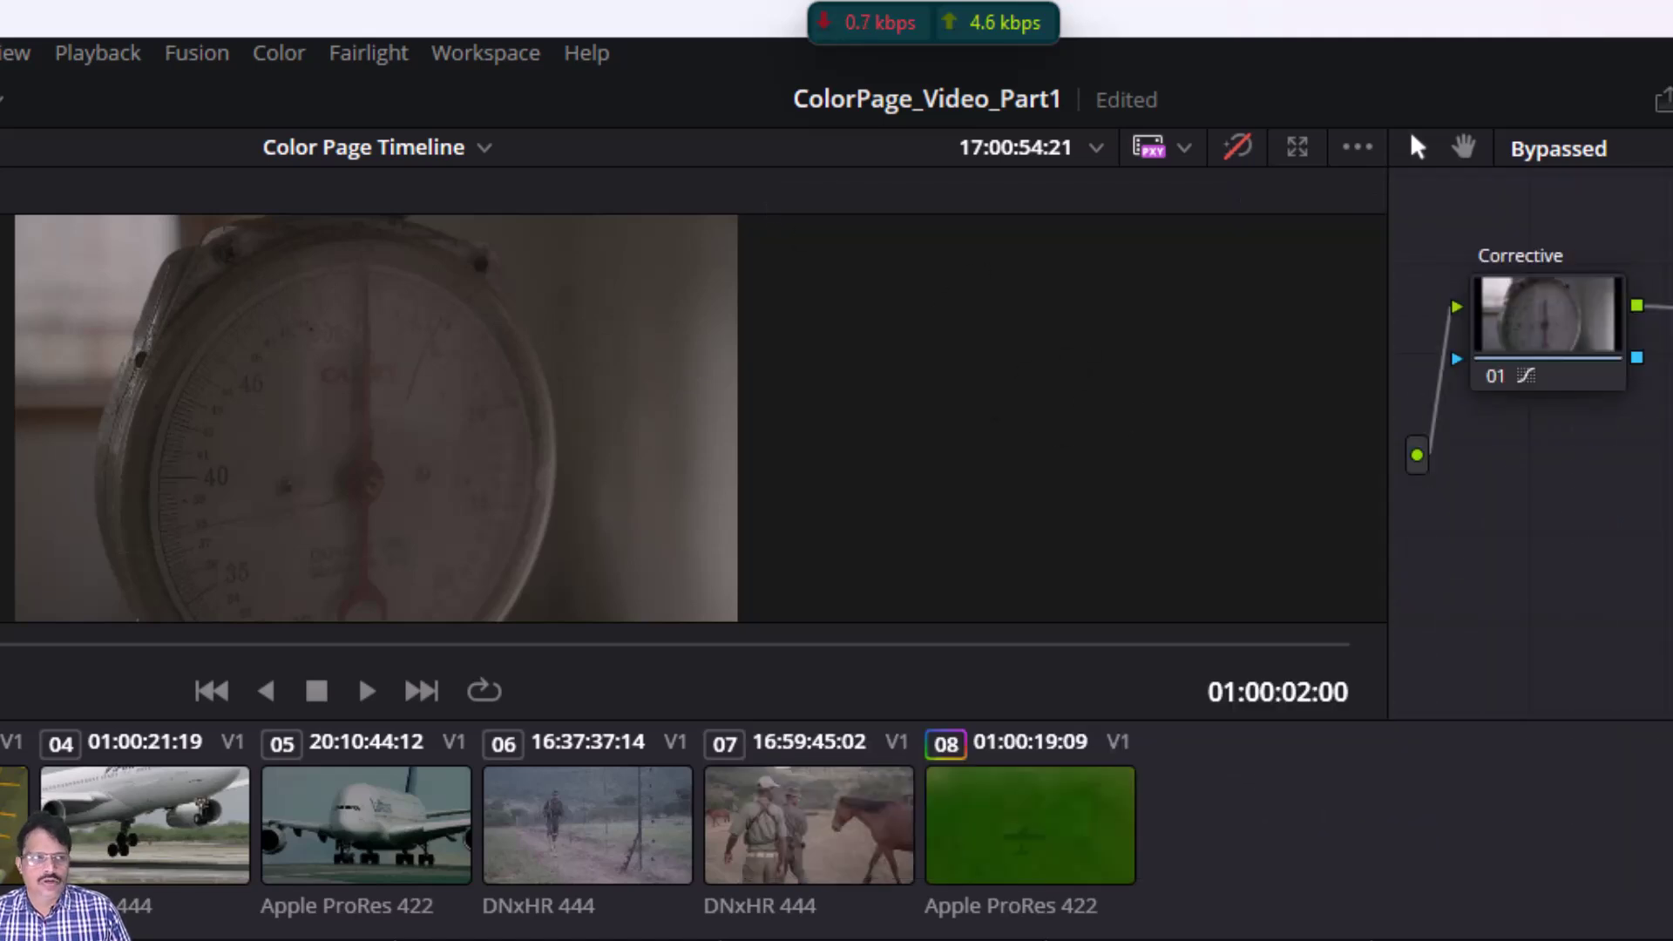
{"action": "left_click", "coordinate": [1240, 148]}
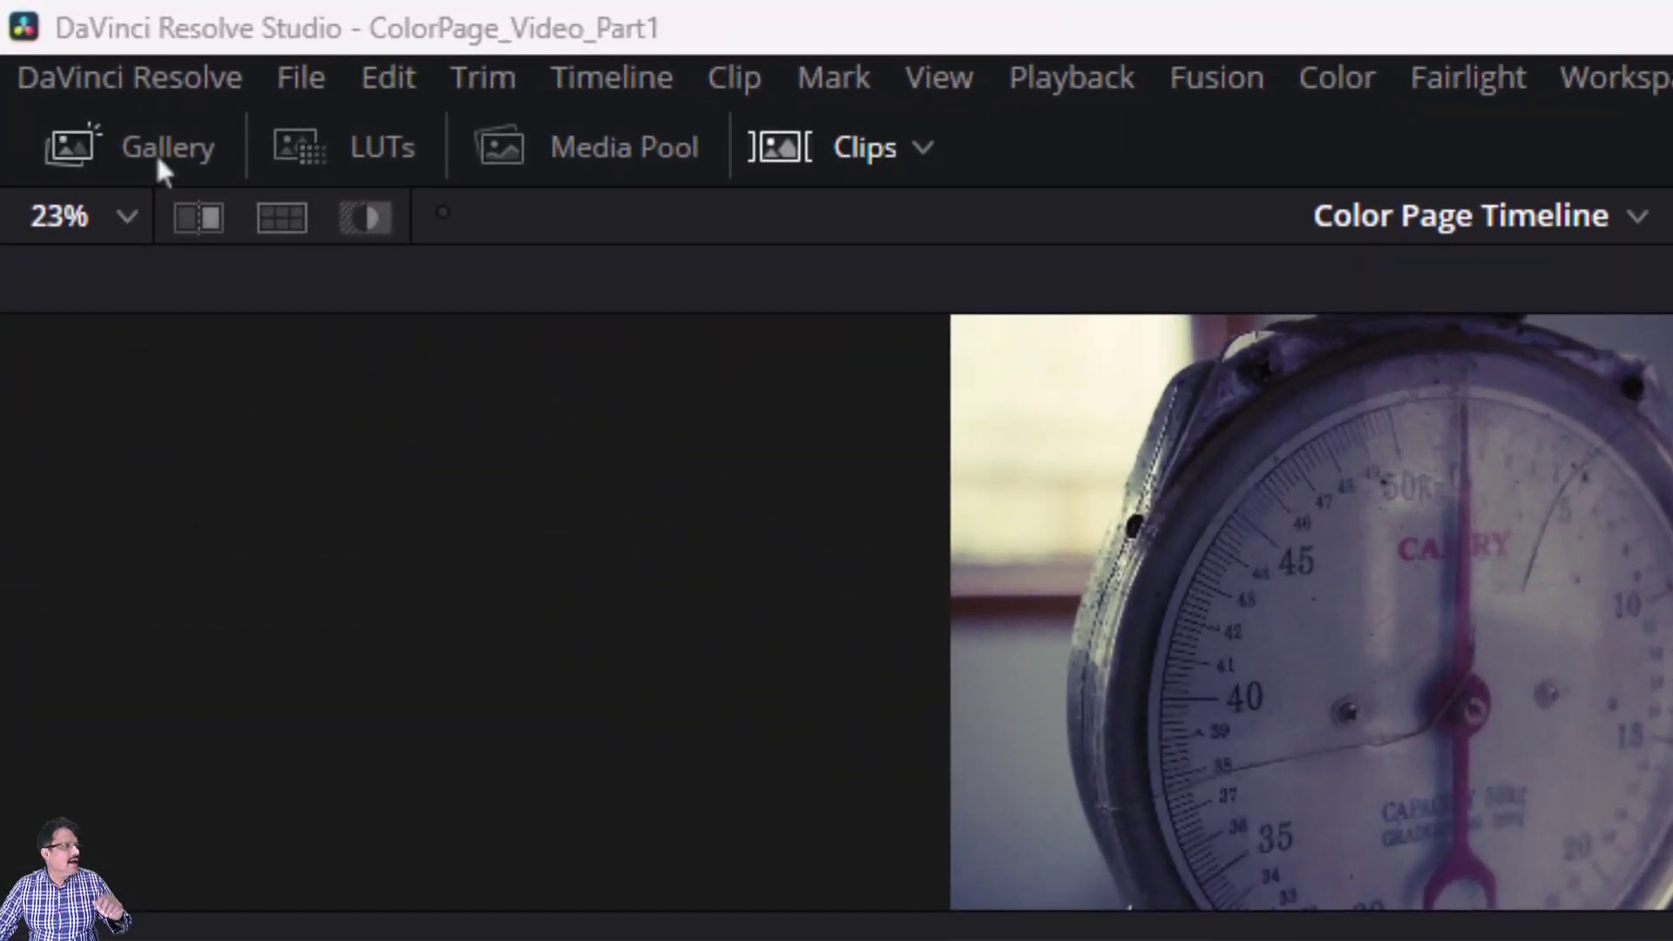
Step: Grab a still of clip 01 into the gallery and label it "Cyan Look"
{"action": "left_click", "coordinate": [138, 138]}
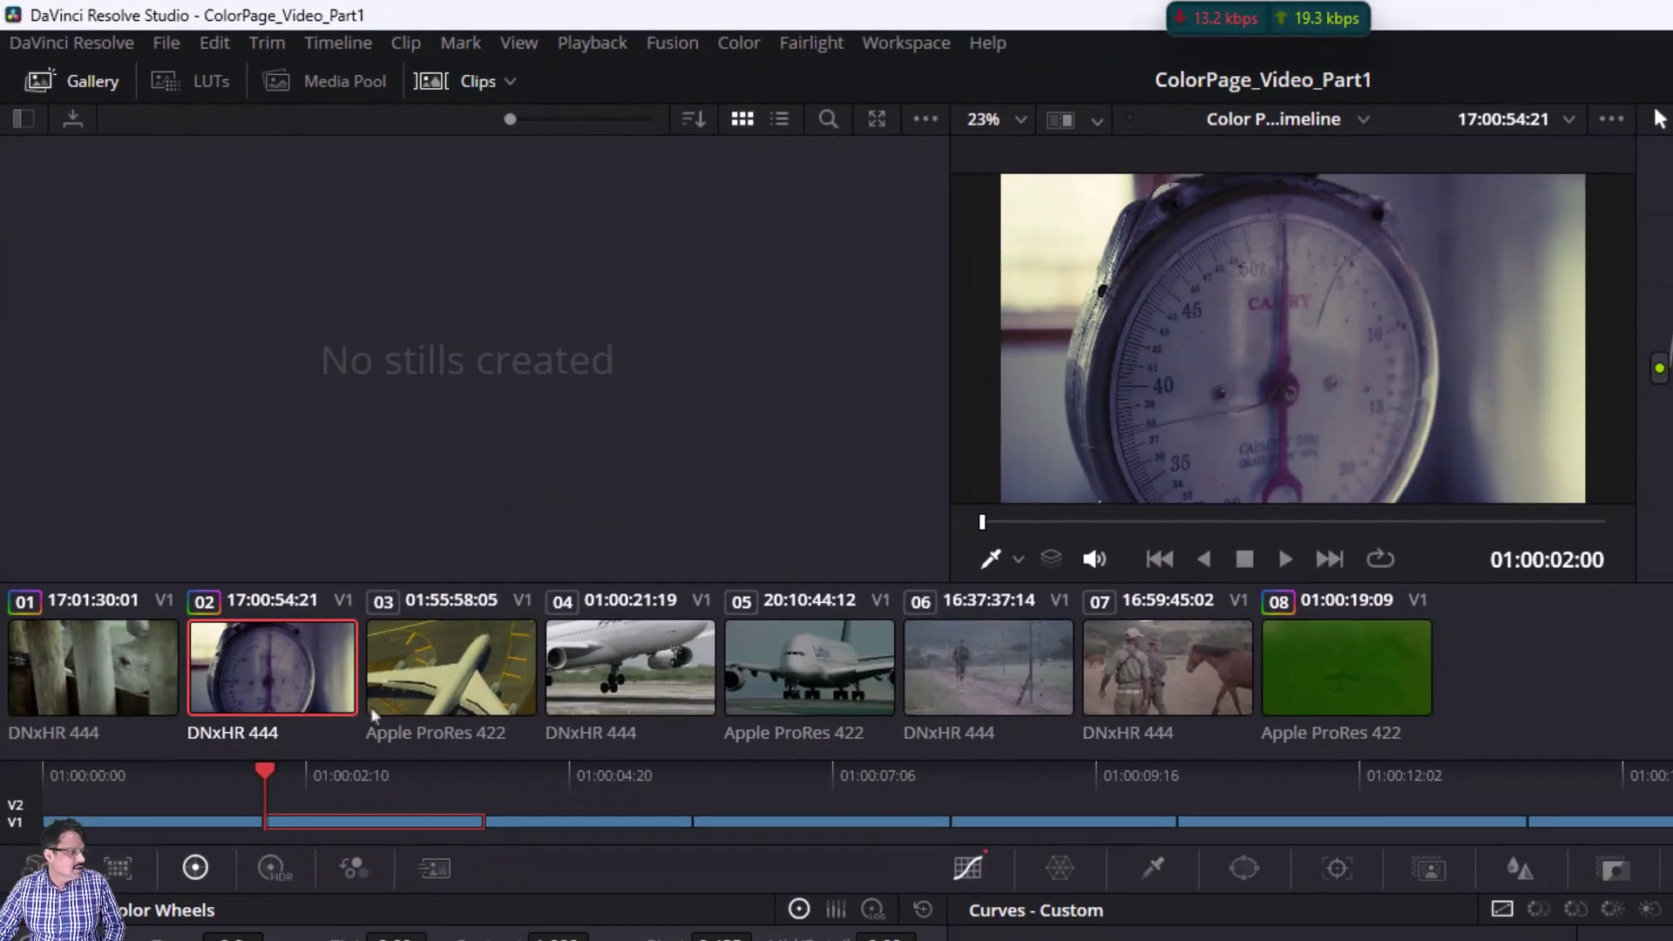
{"action": "left_click", "coordinate": [63, 681]}
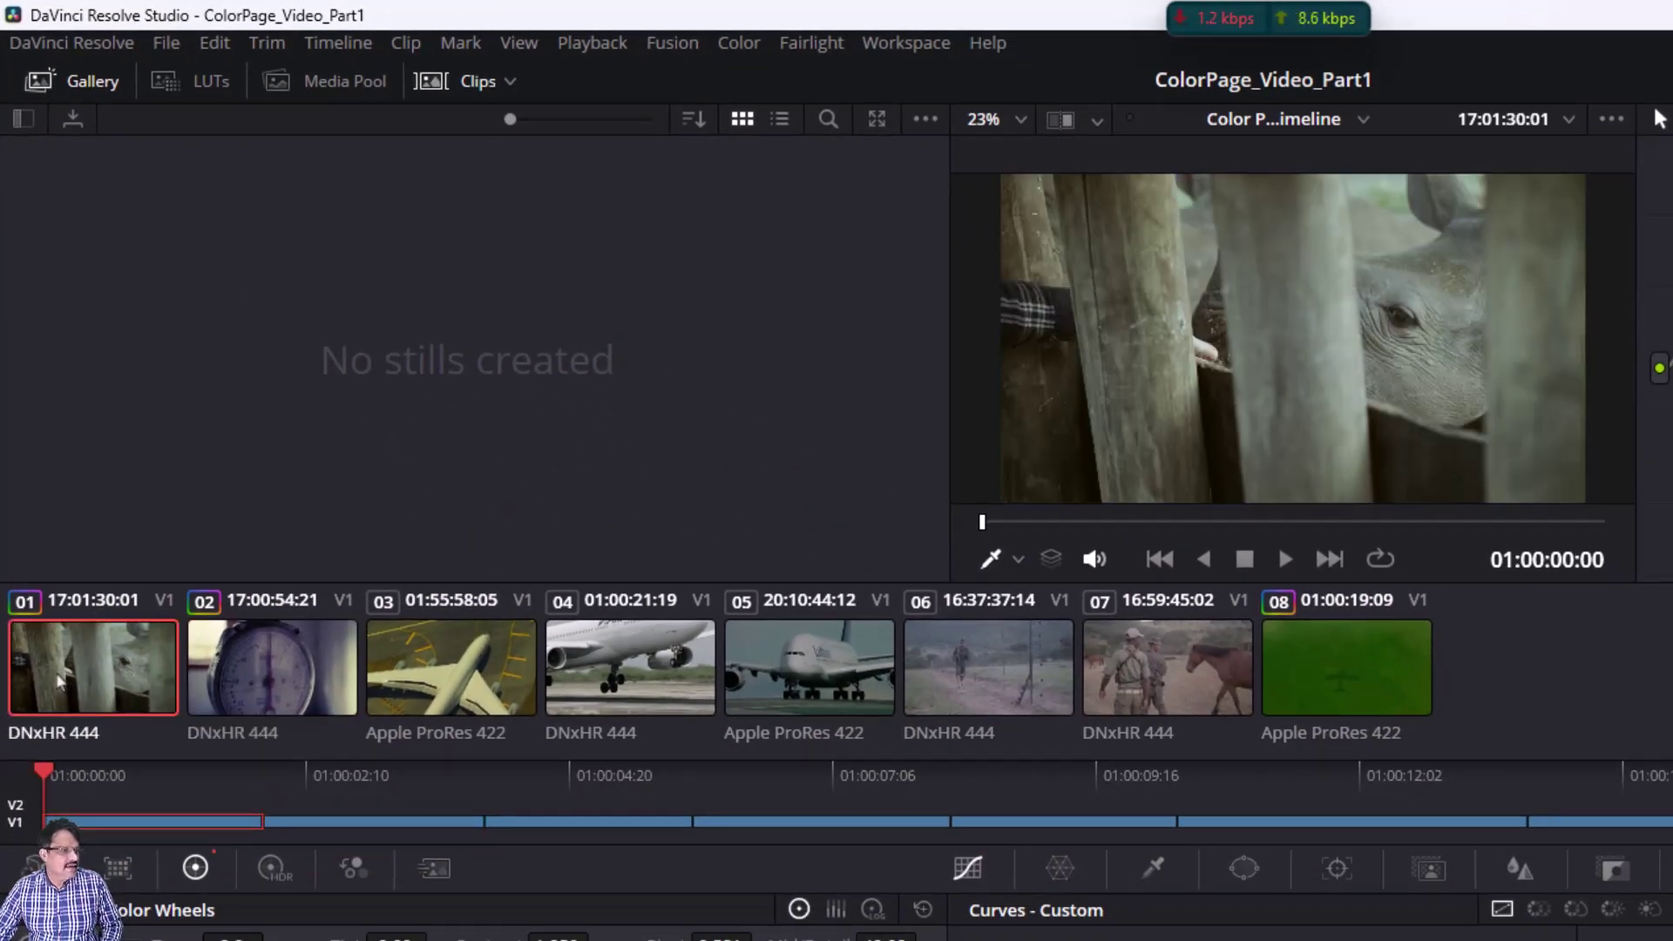
{"action": "right_click", "coordinate": [1299, 346]}
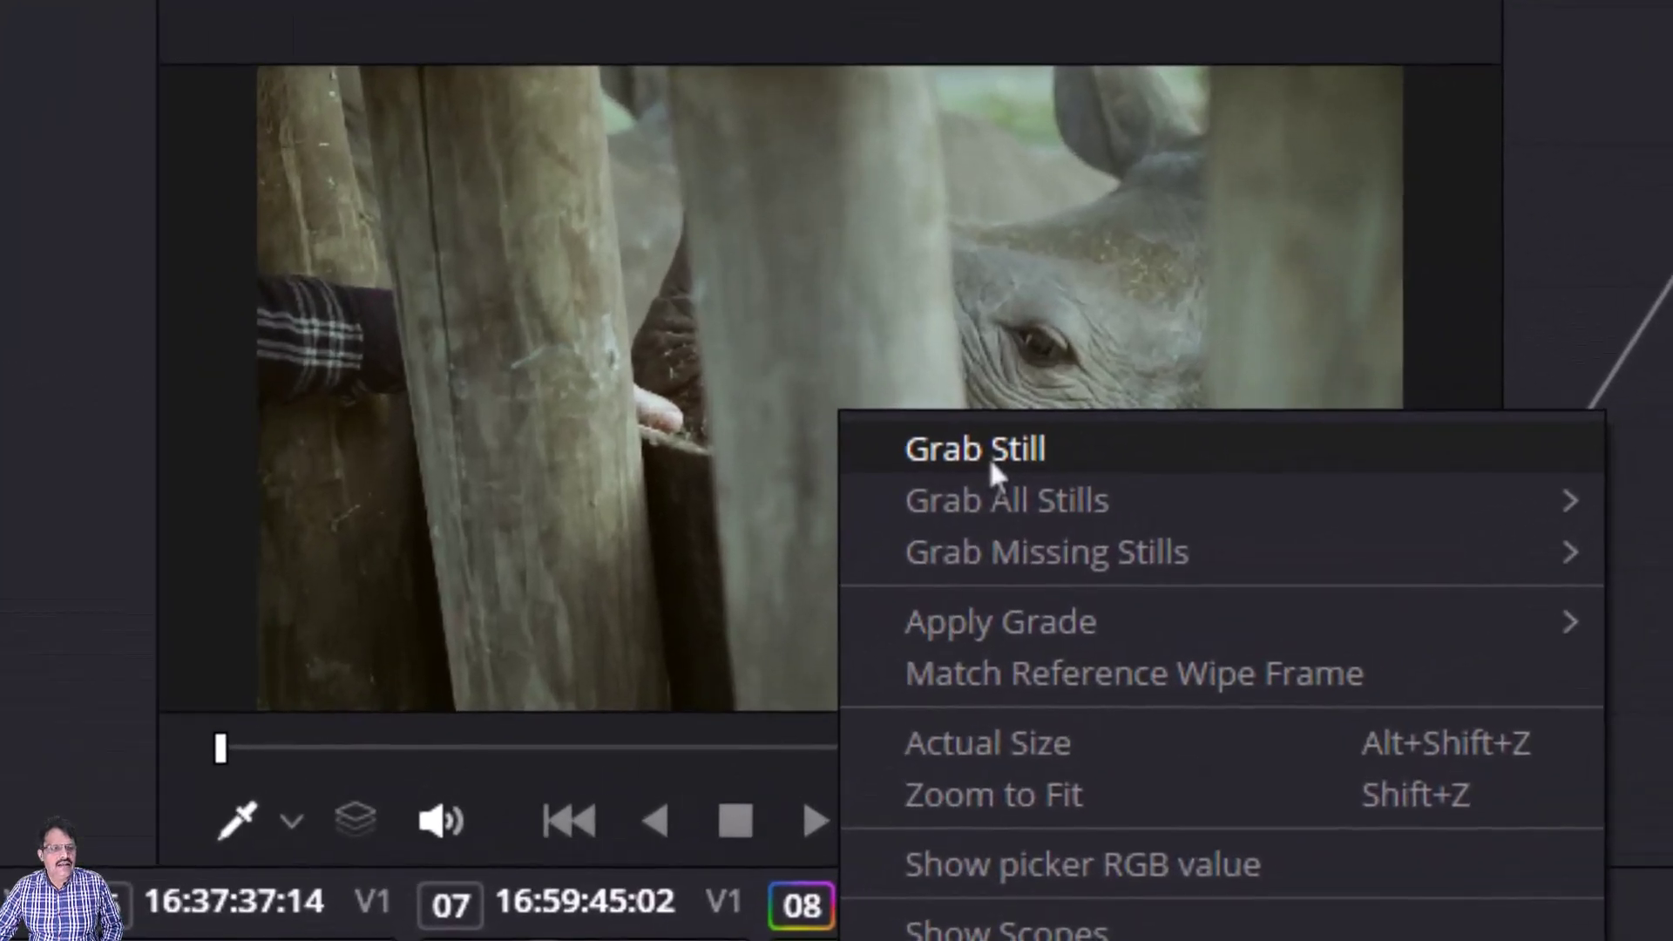
{"action": "left_click", "coordinate": [988, 457]}
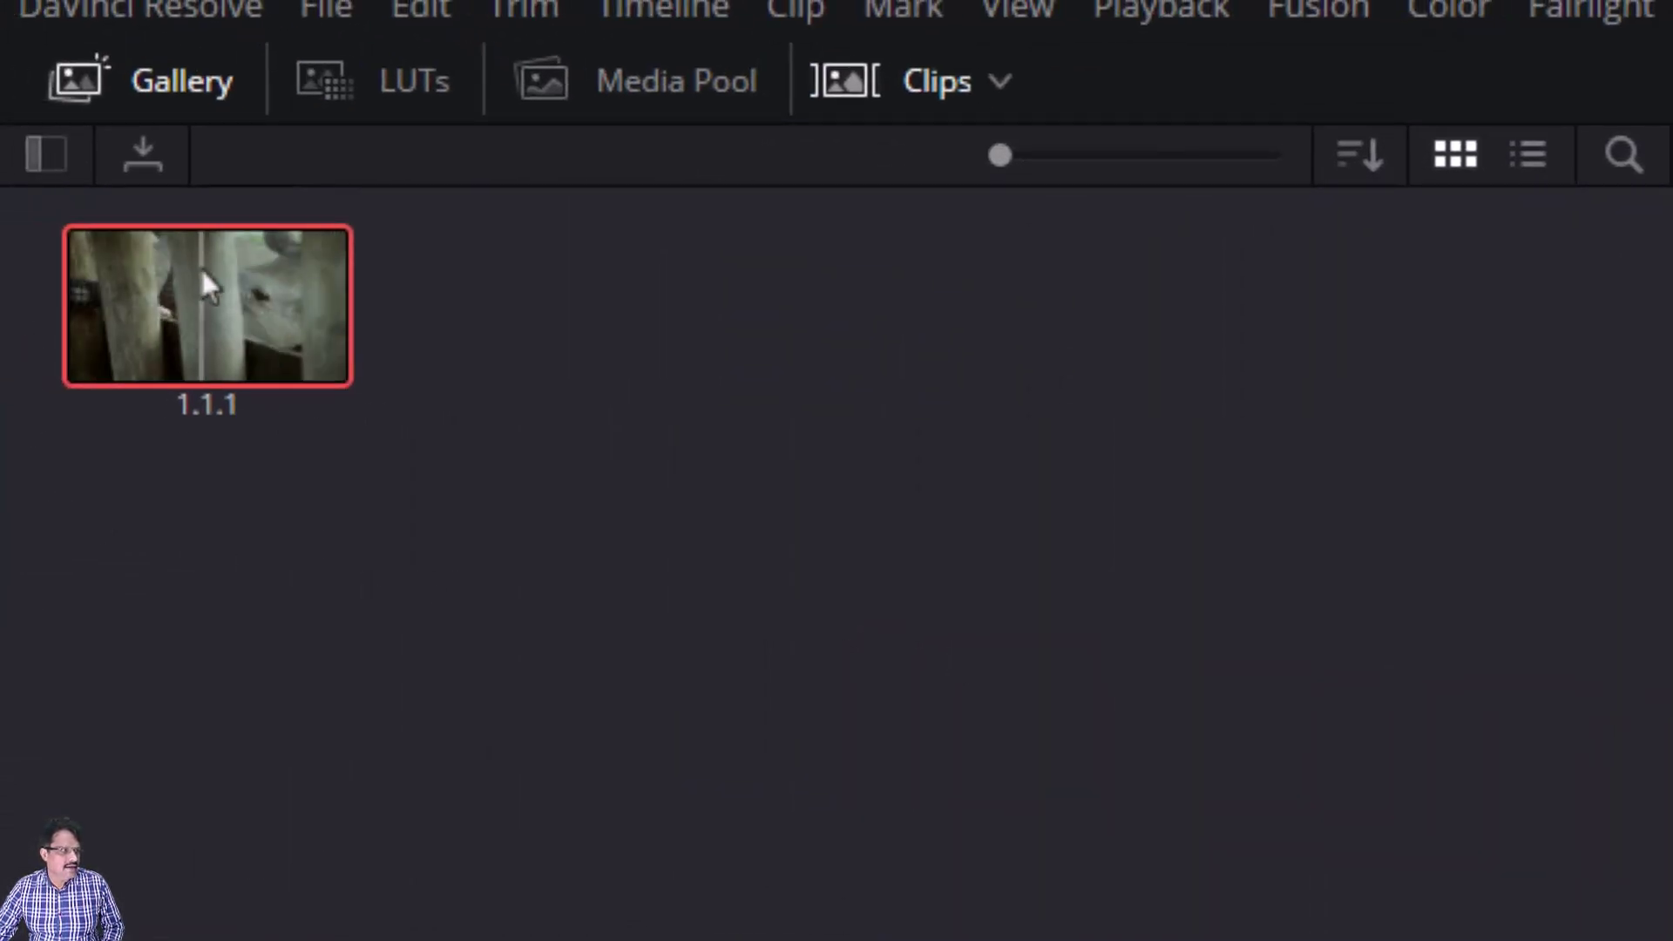
{"action": "double_click", "coordinate": [210, 431]}
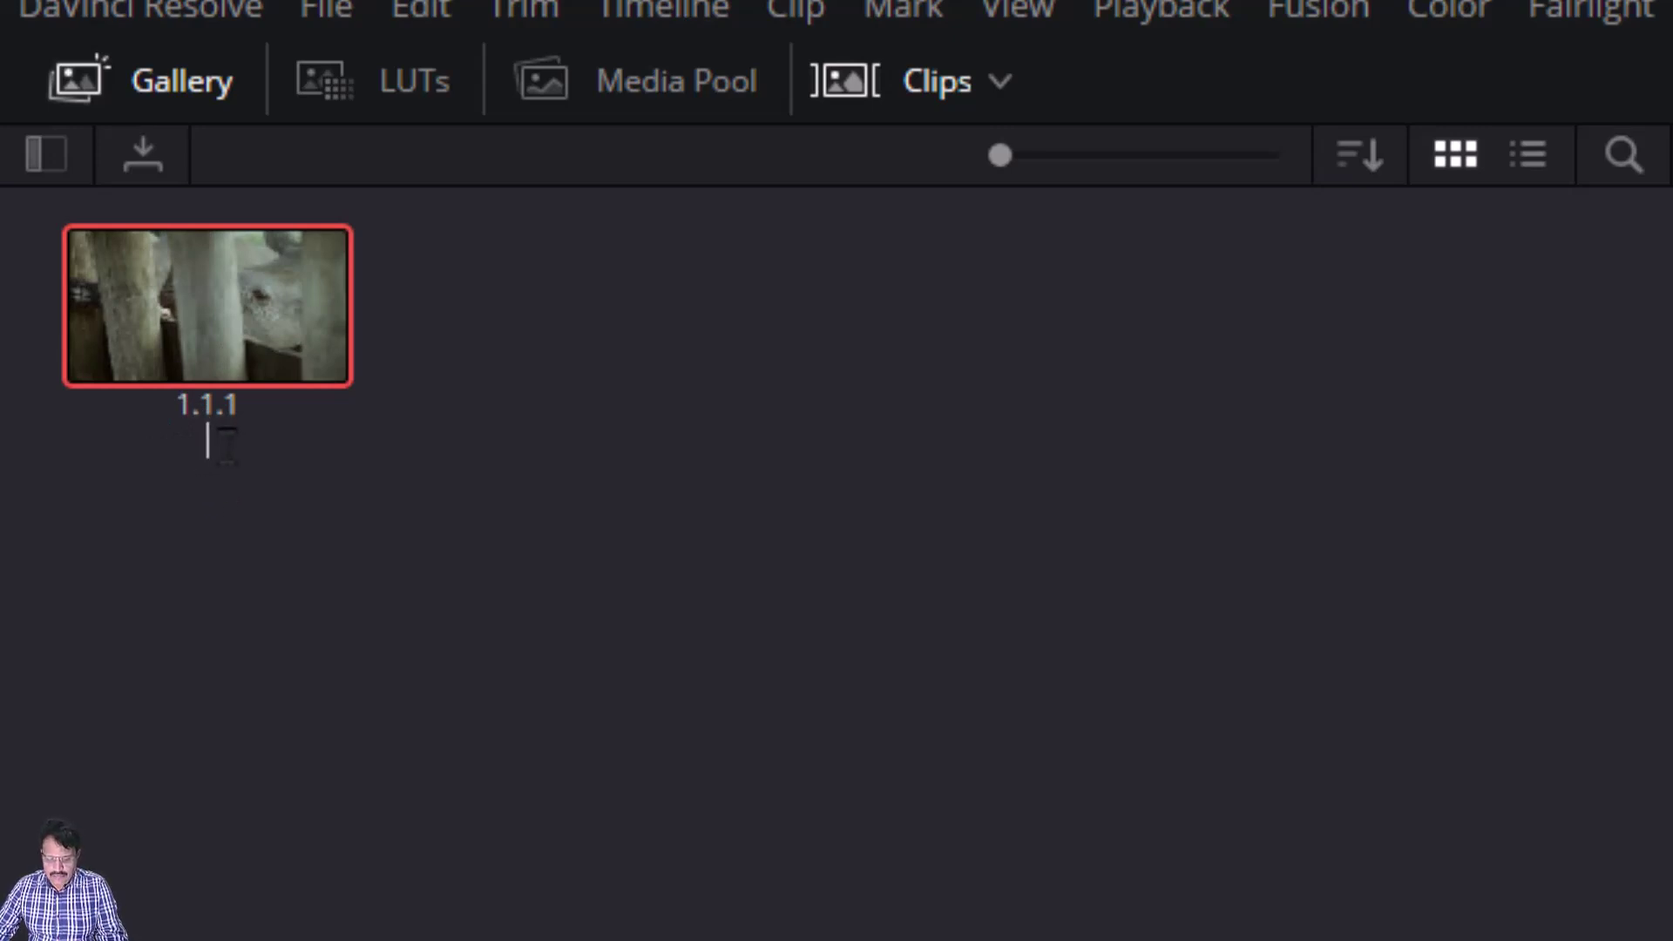
{"action": "type", "text": "Cyan "}
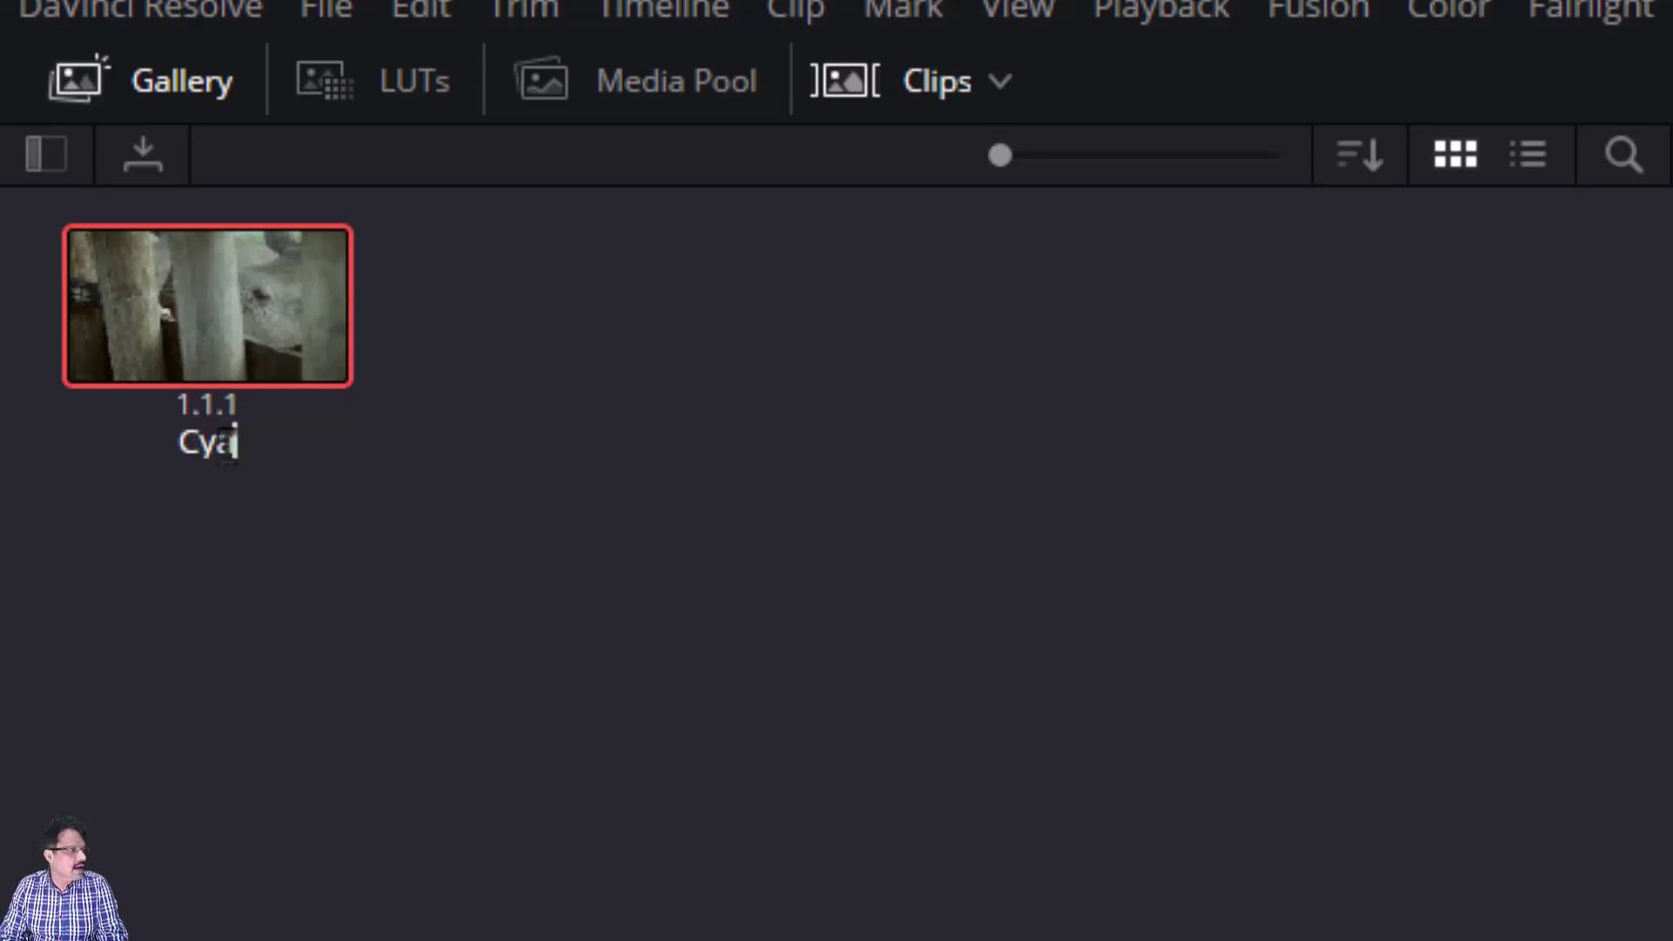
{"action": "type", "text": "Look"}
{"action": "key", "text": "Return"}
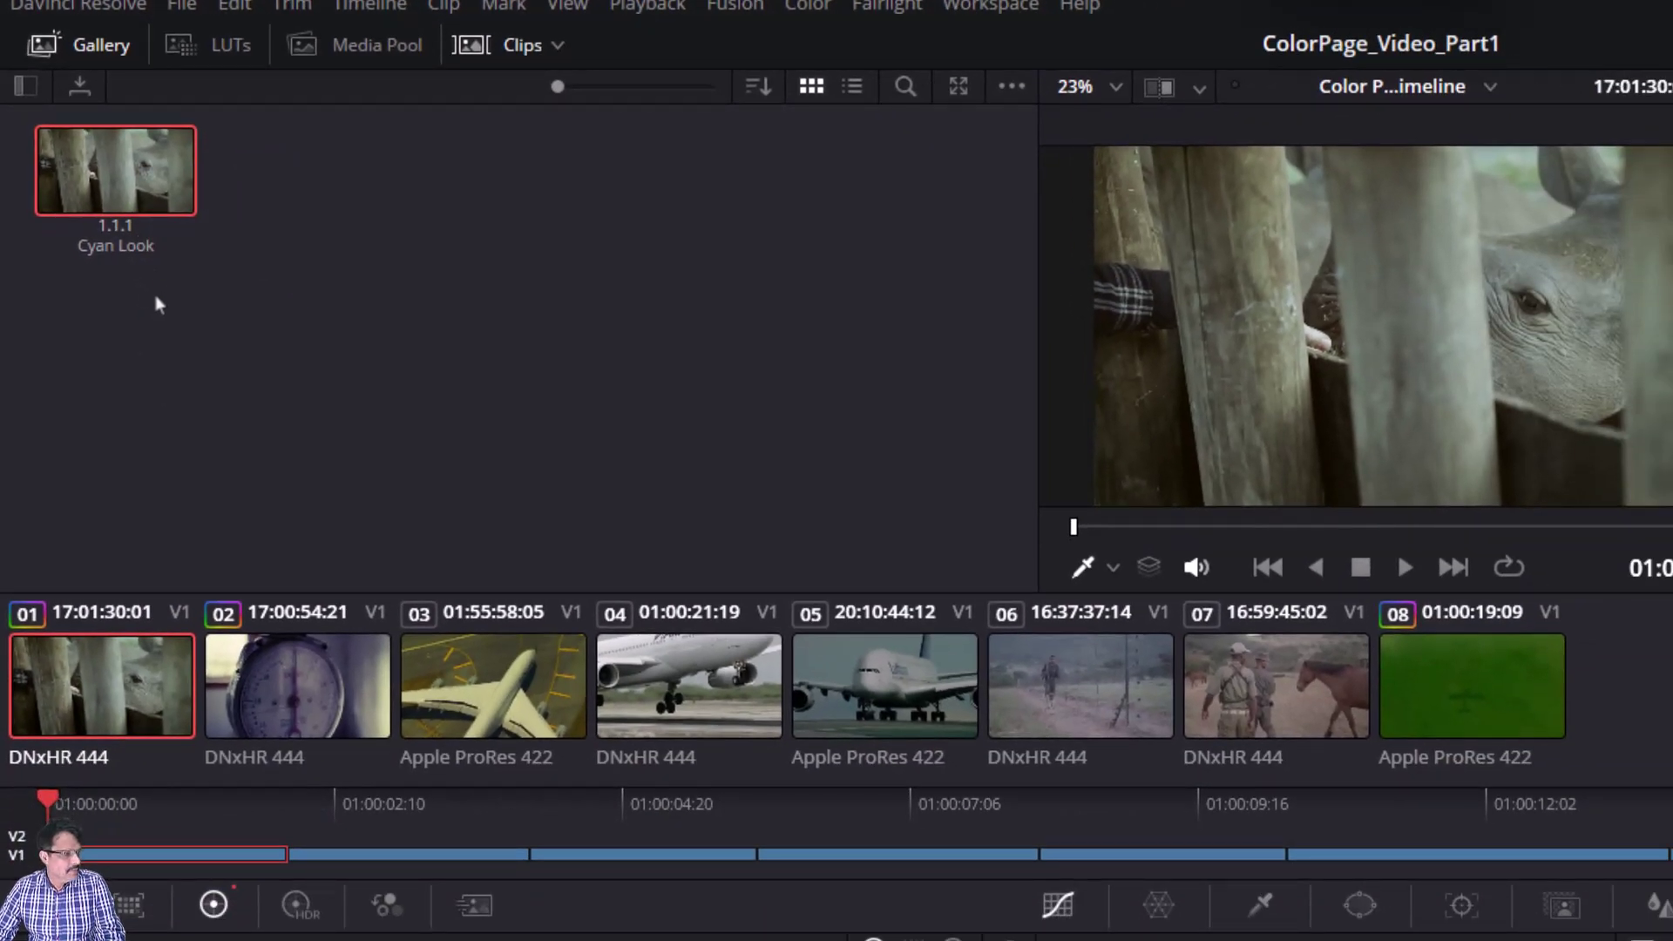
Step: Grab a still of clip 02 into the gallery and label it "Cross process"
{"action": "left_click", "coordinate": [259, 704]}
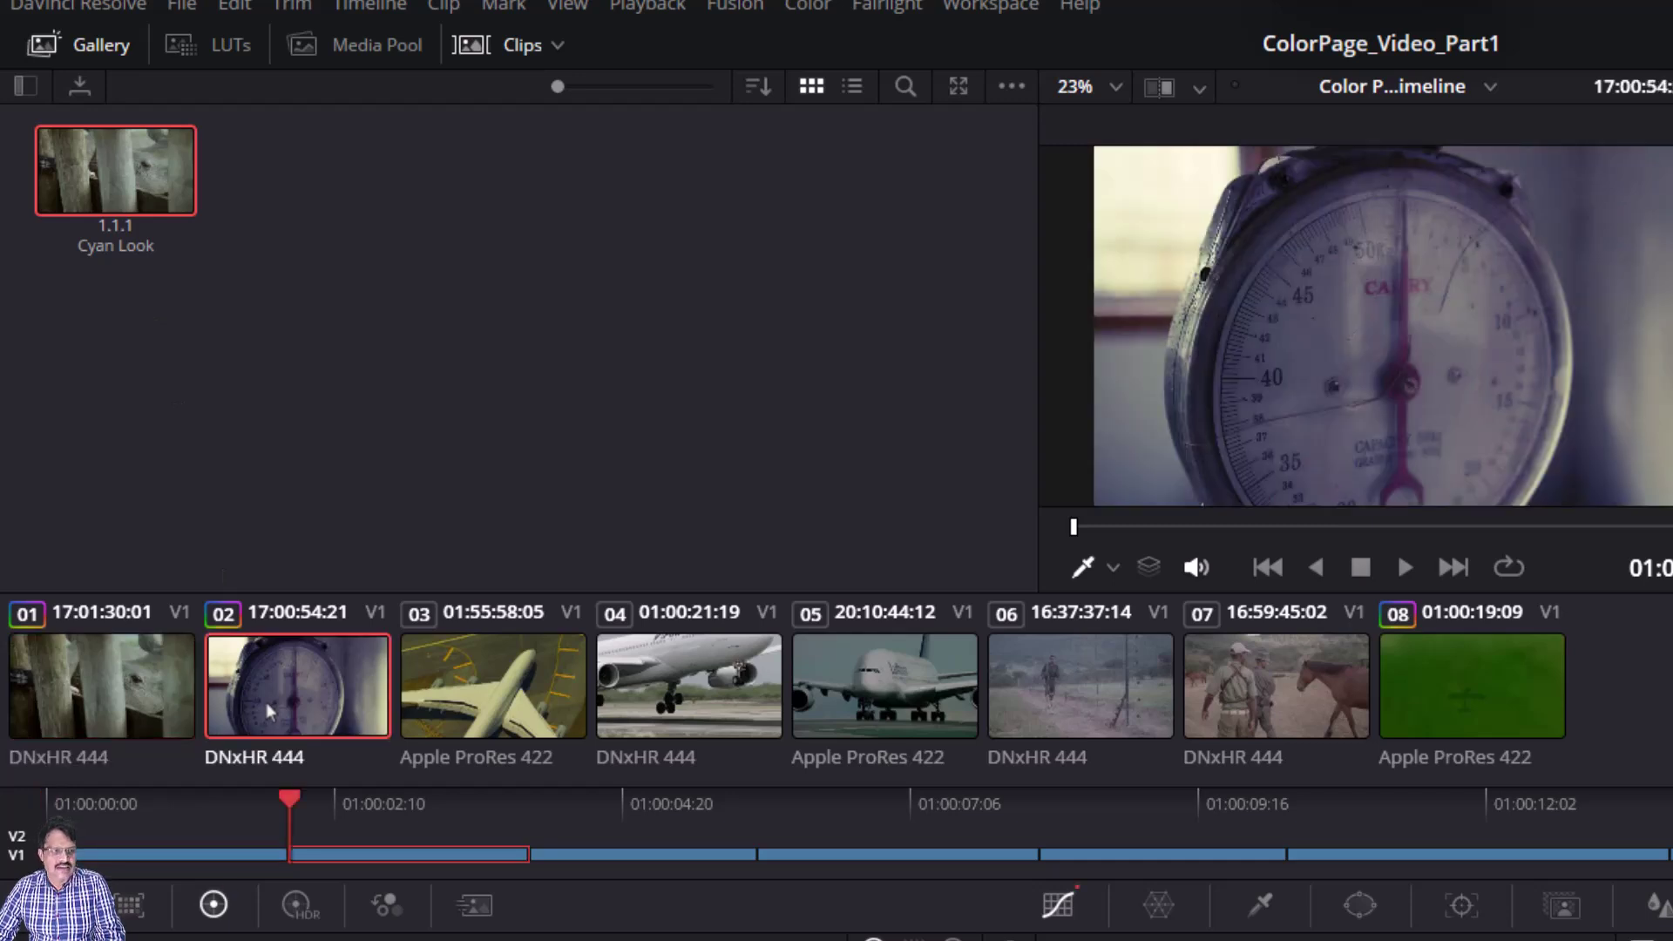
{"action": "right_click", "coordinate": [1371, 319]}
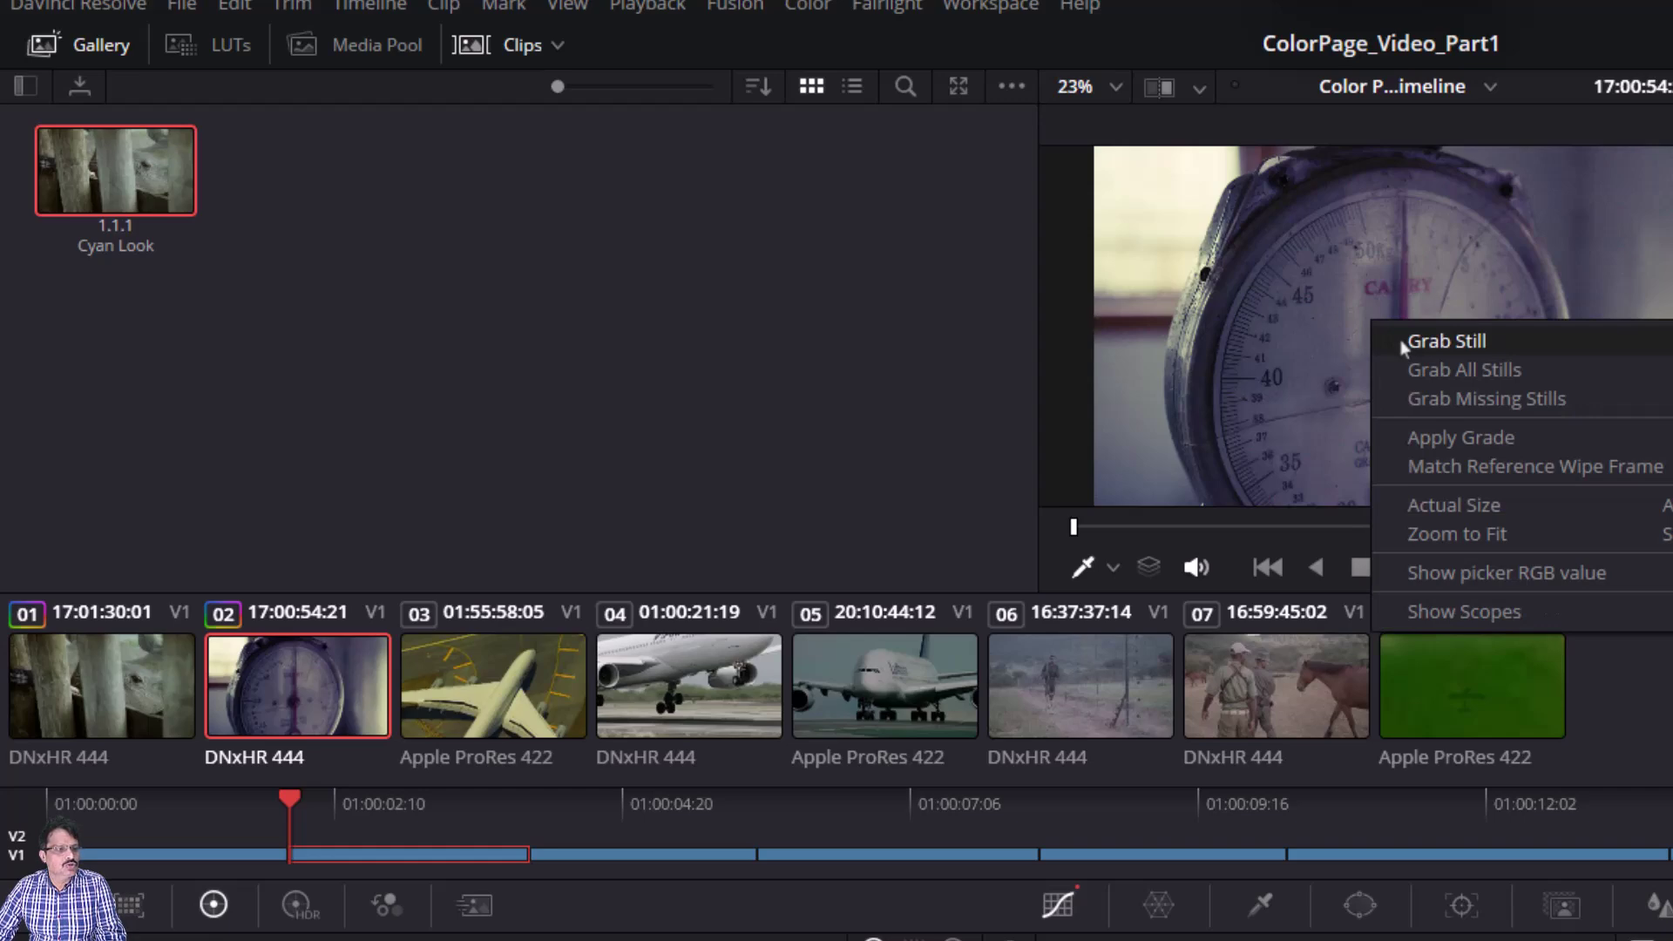
{"action": "left_click", "coordinate": [1446, 342]}
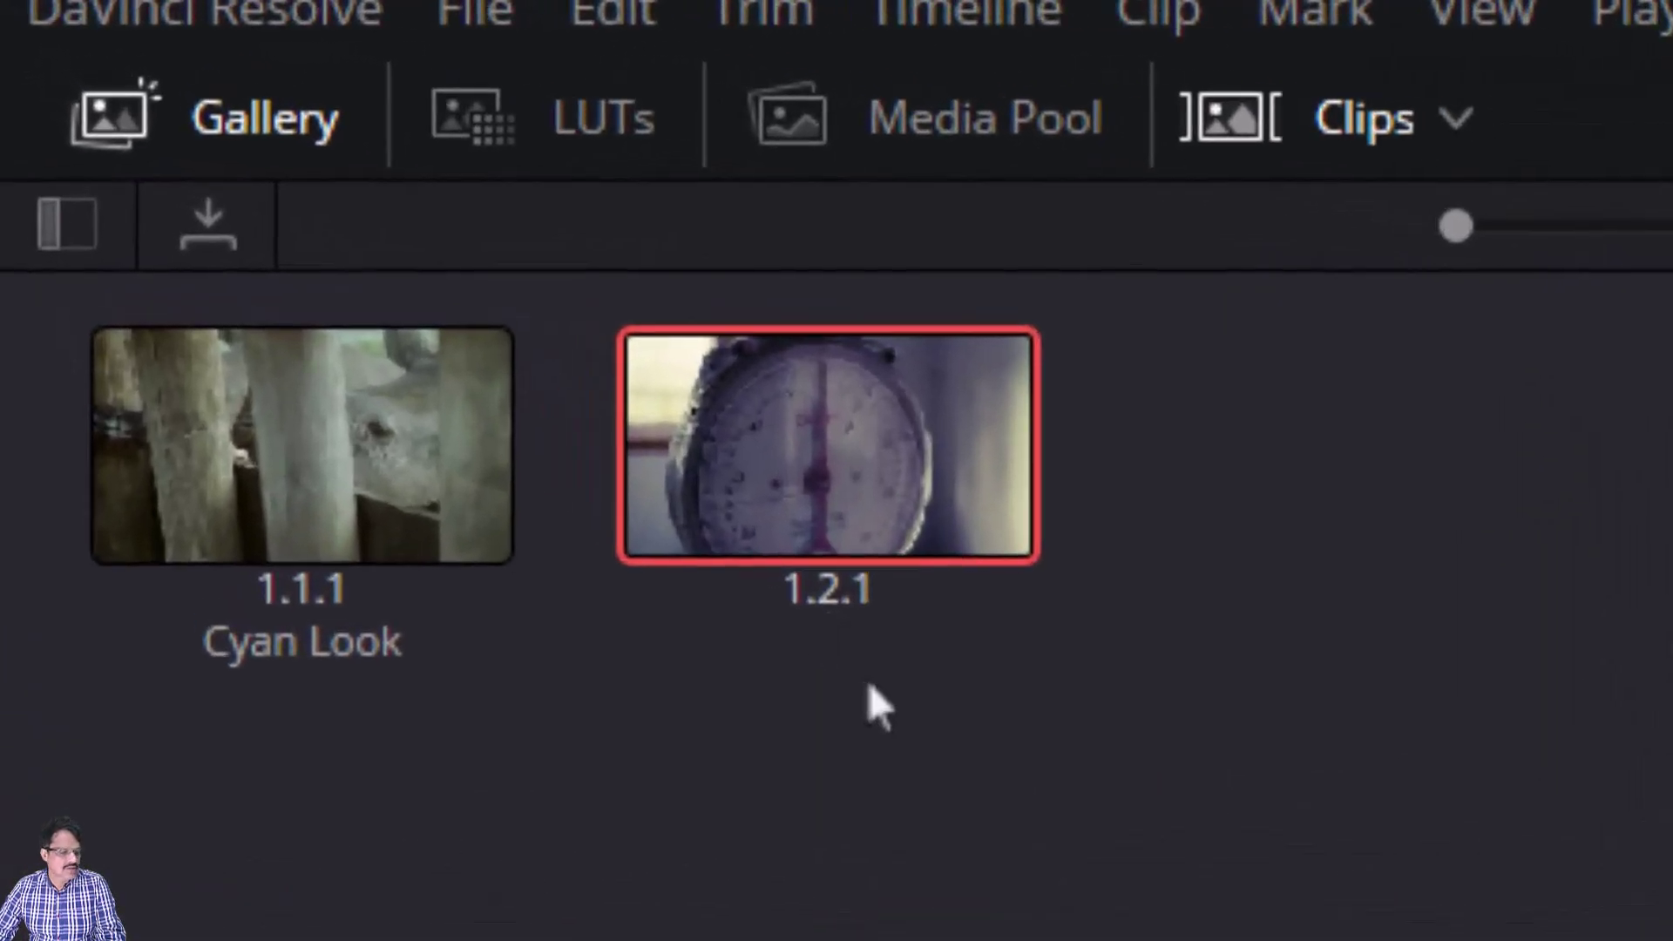
{"action": "double_click", "coordinate": [869, 682]}
{"action": "type", "text": "Cross process"}
{"action": "key", "text": "Return"}
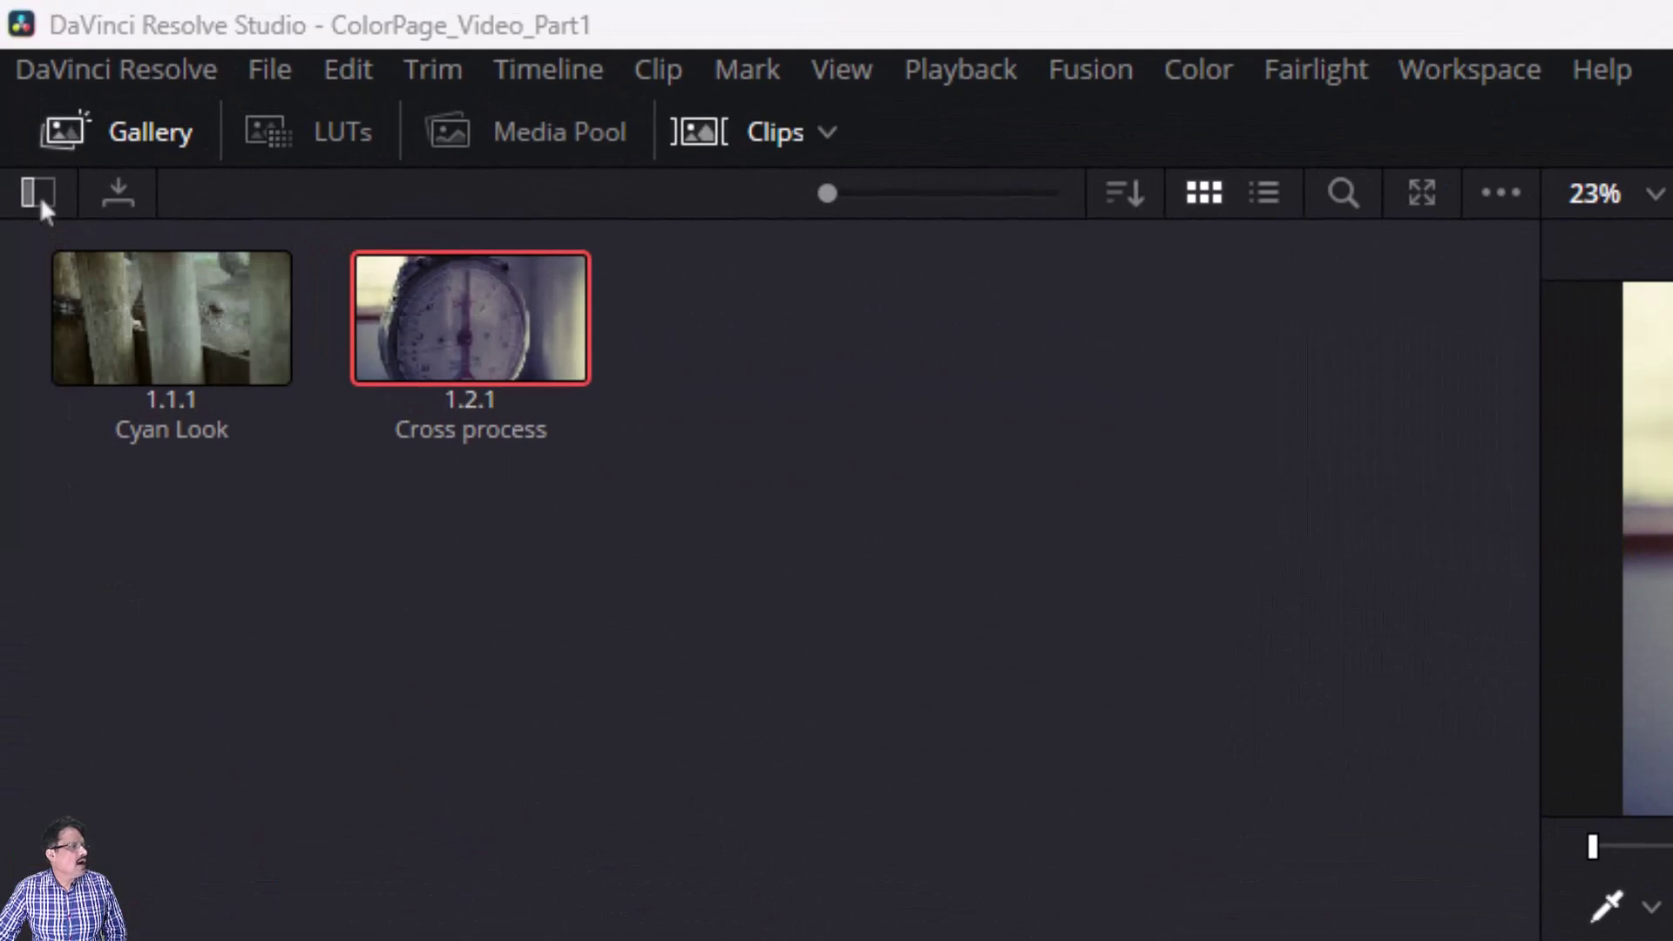
Step: Show the gallery's album list and rename the Stills 1 album to the owner's name followed by "looks"
{"action": "left_click", "coordinate": [40, 196]}
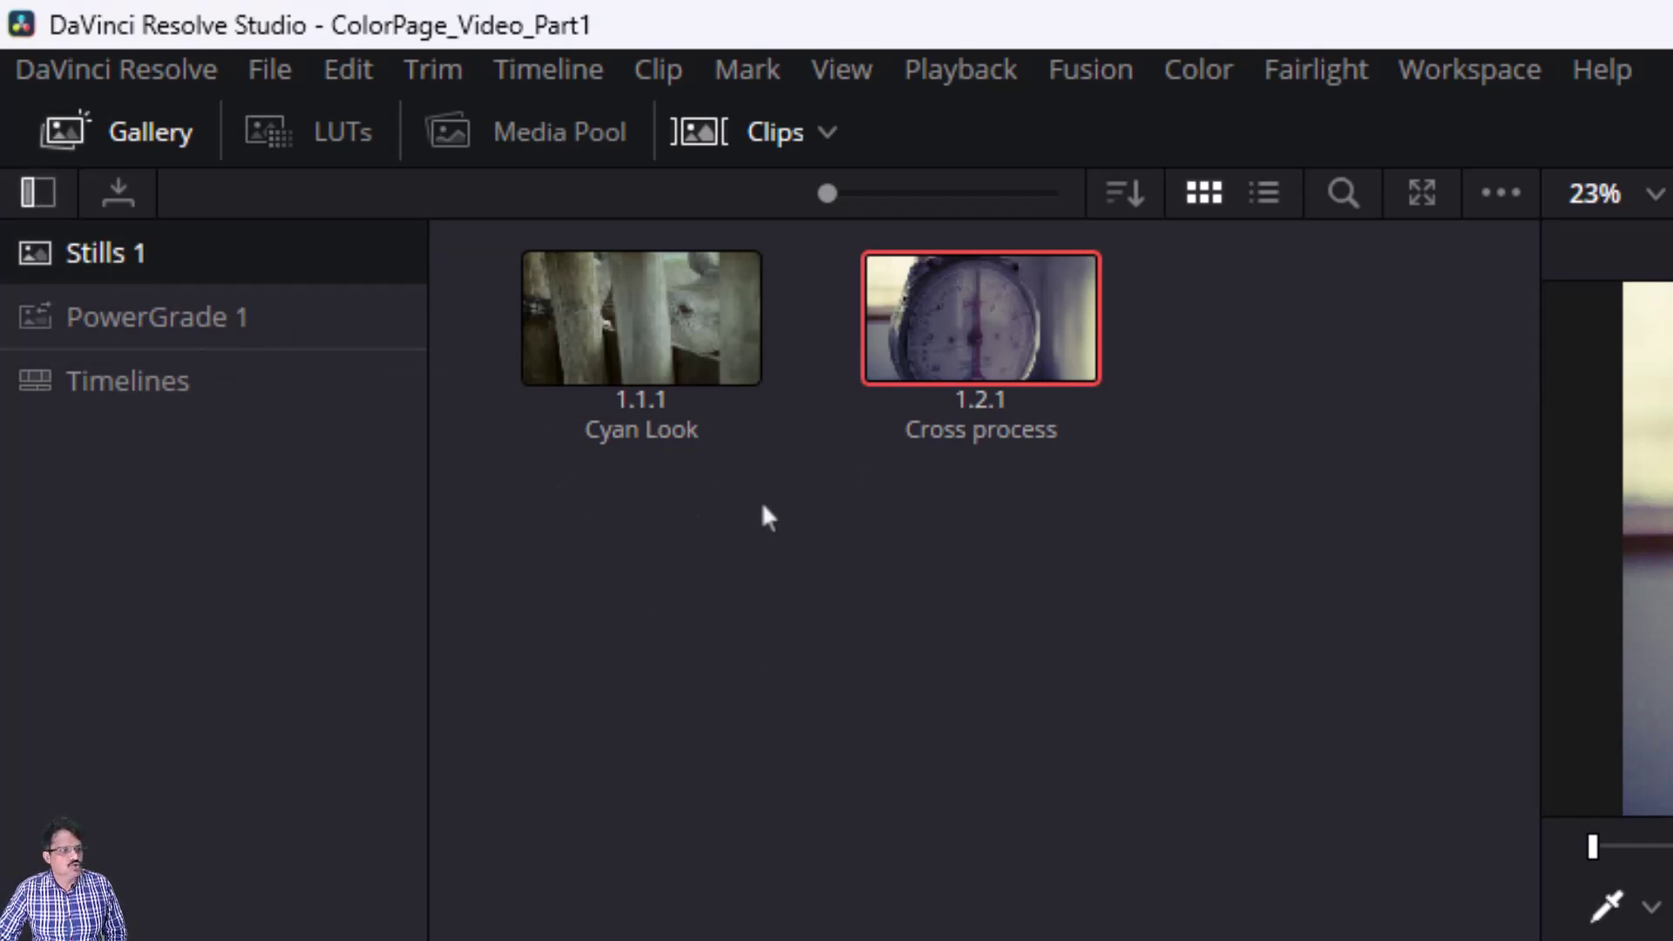
{"action": "double_click", "coordinate": [103, 253]}
{"action": "left_click", "coordinate": [153, 253]}
{"action": "left_click_drag", "start_coordinate": [153, 253], "coordinate": [53, 252]}
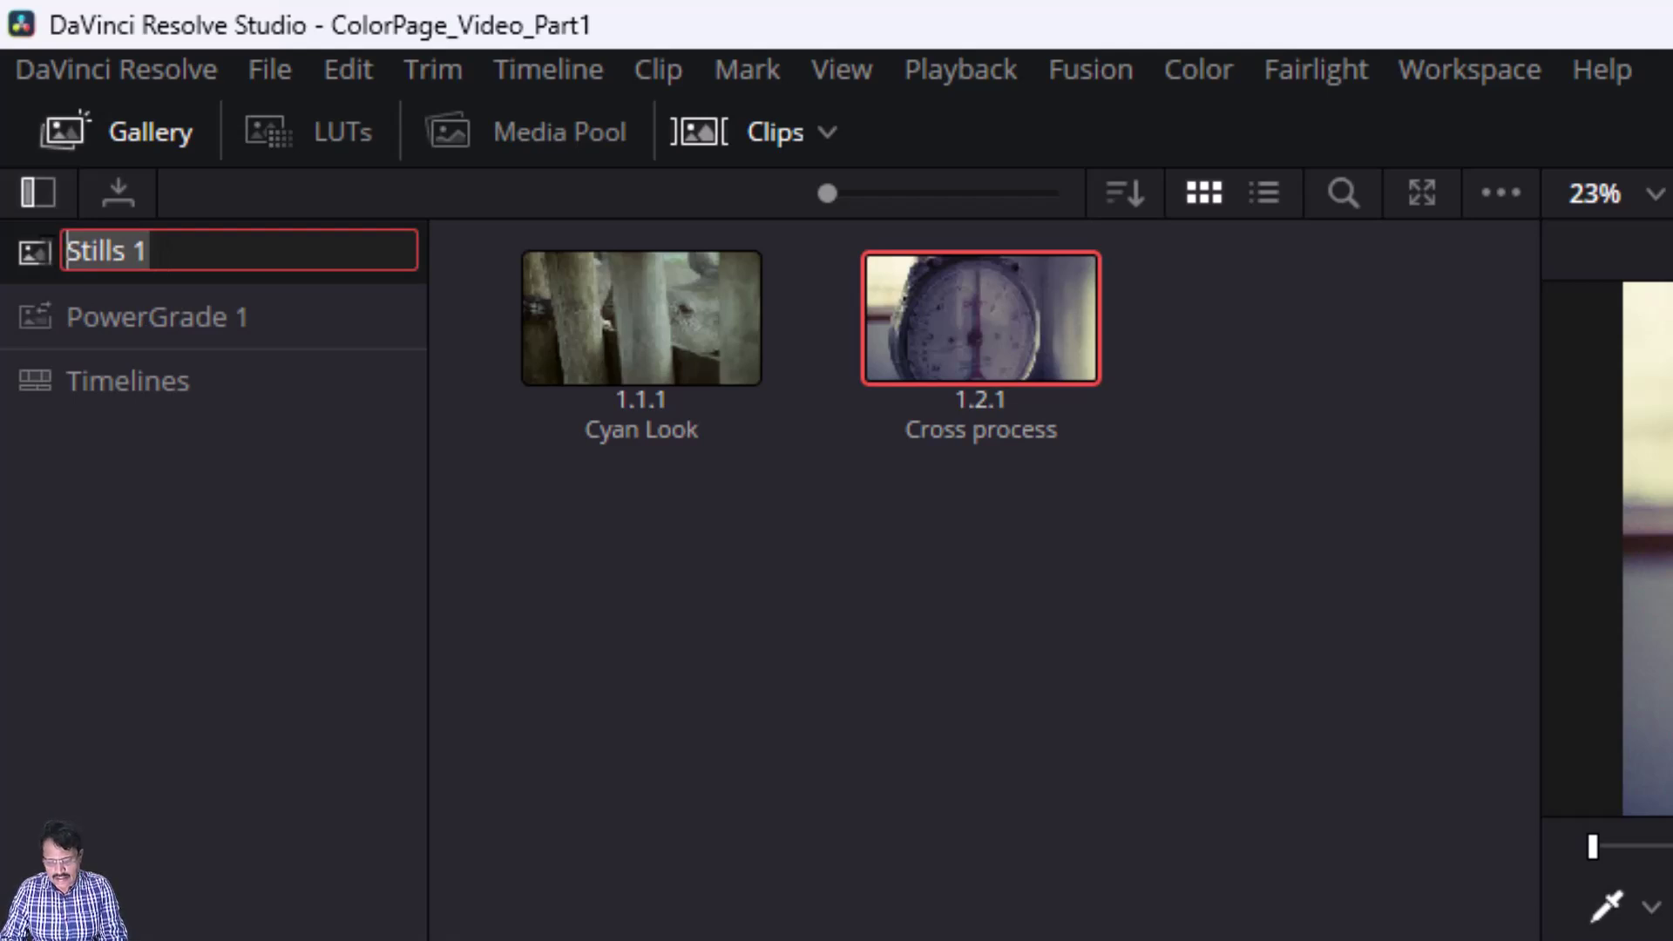
{"action": "type", "text": "Sa"}
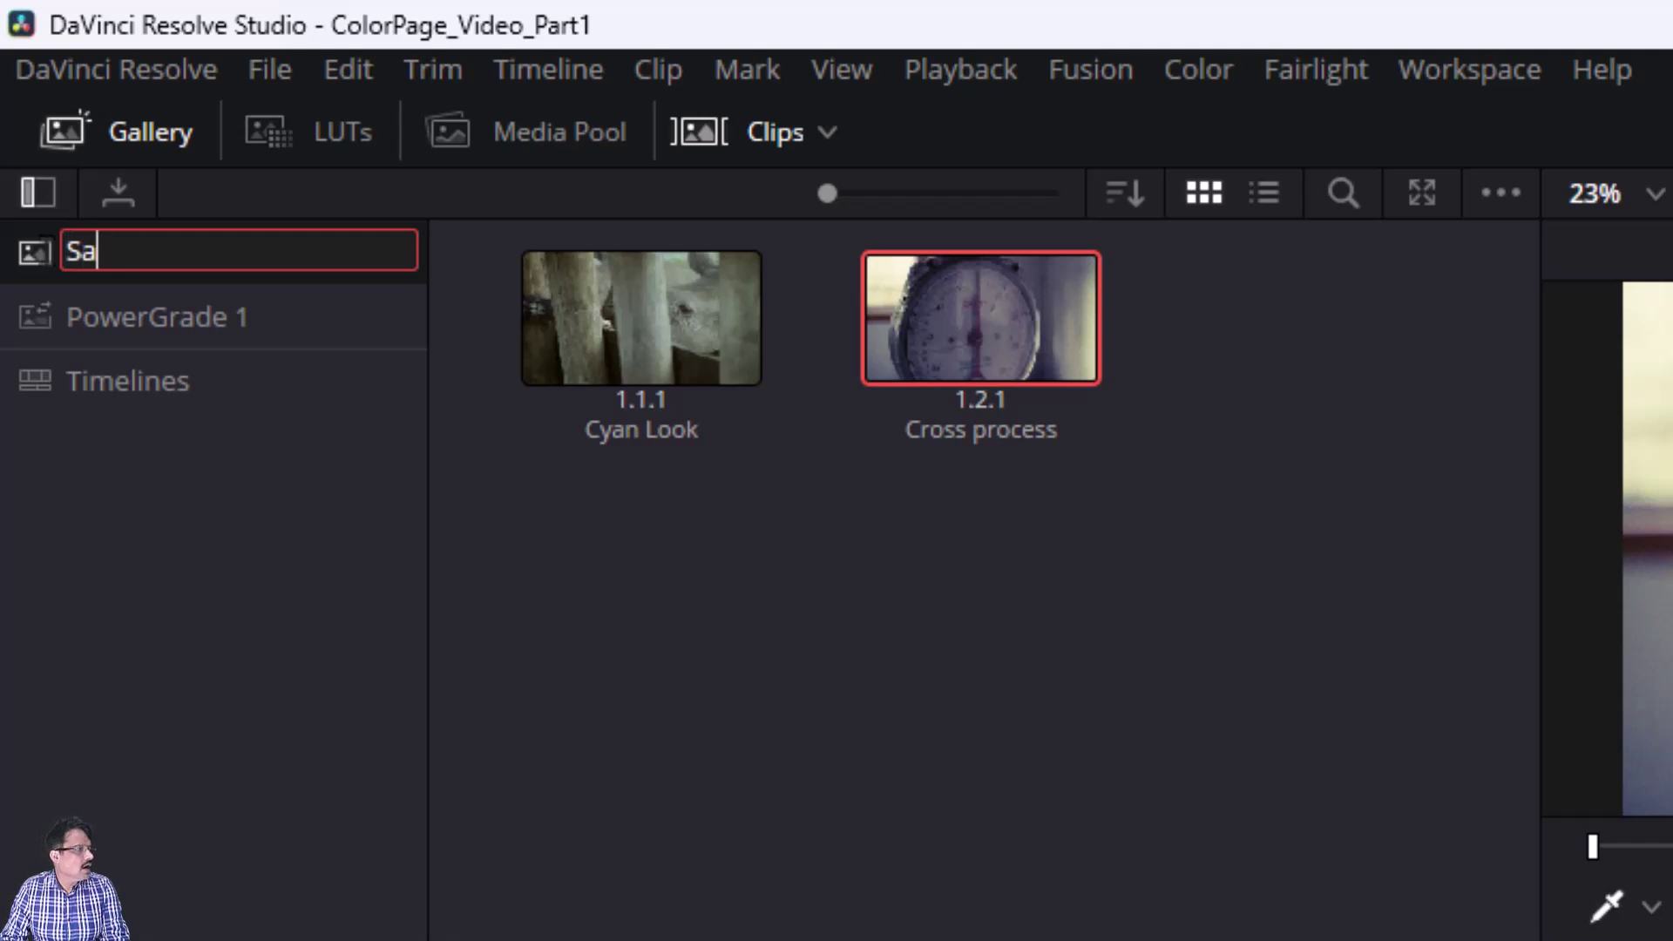
{"action": "type", "text": "thvick looks"}
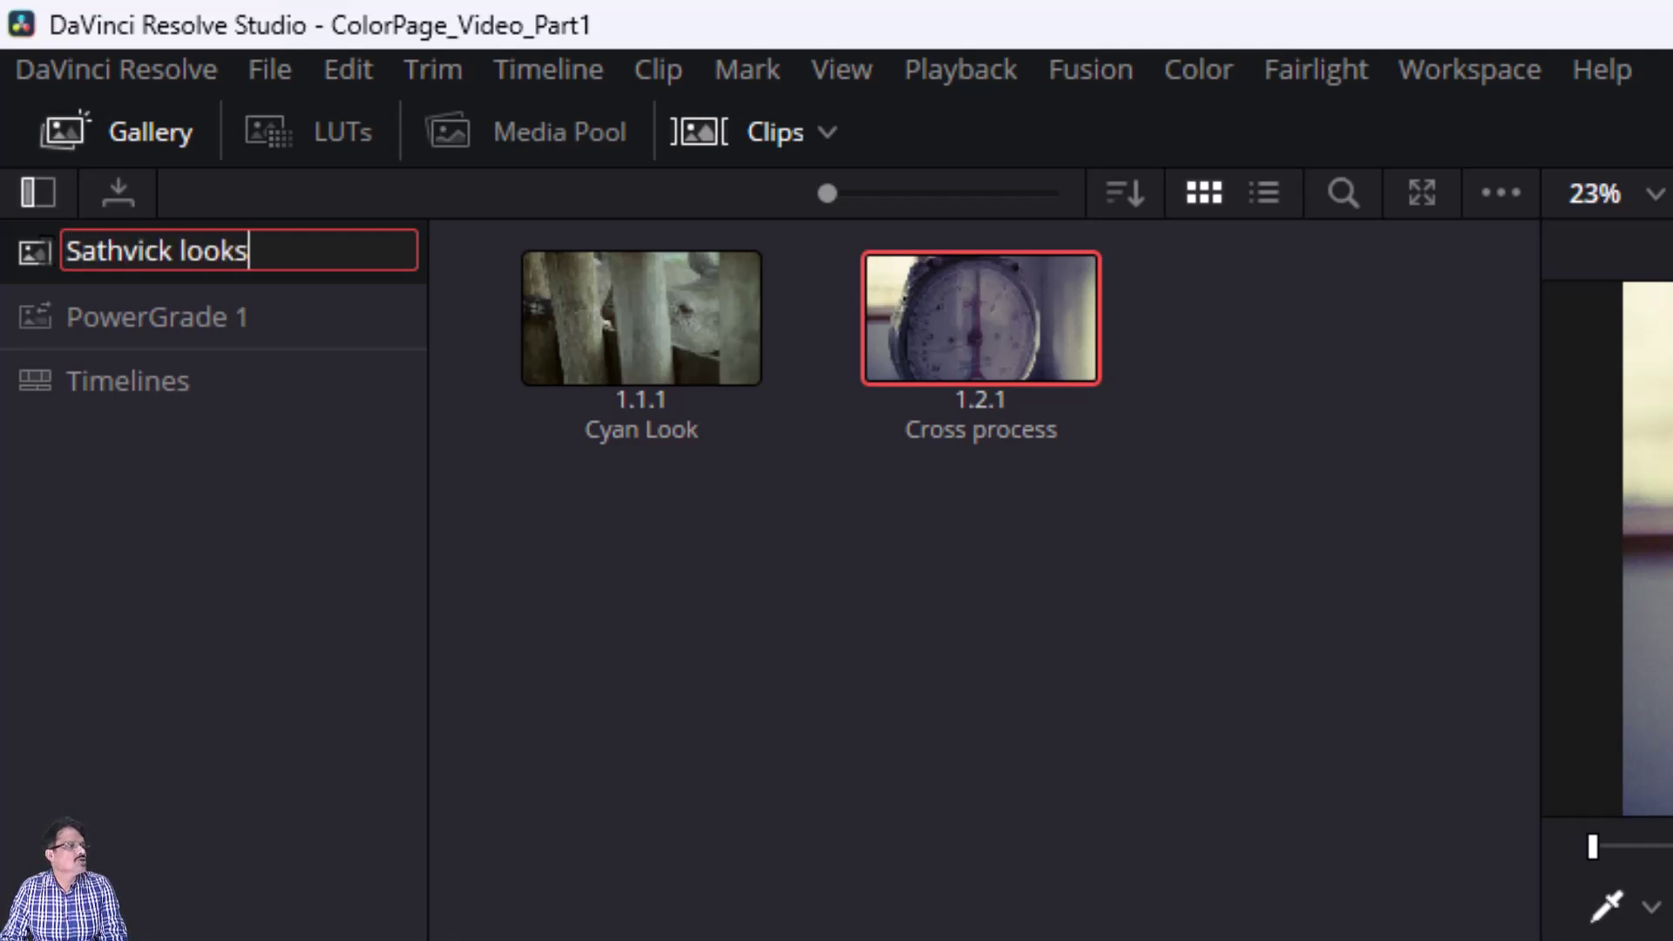
{"action": "key", "text": "Return"}
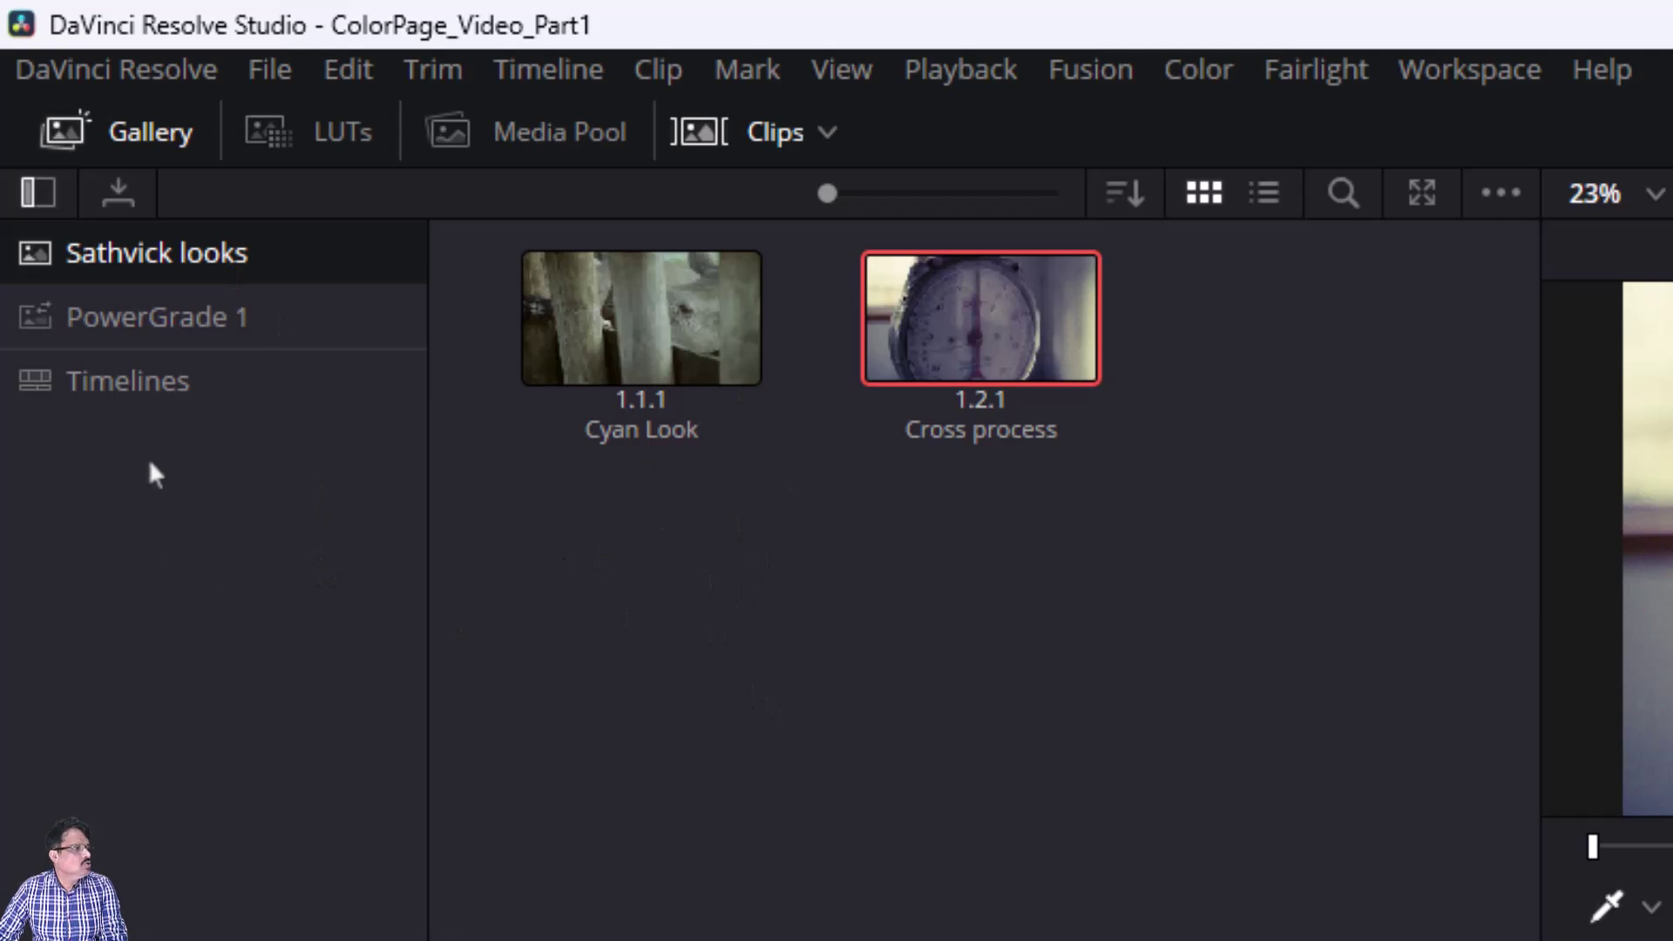
Step: Add a second still album to the gallery, delete it again, and reopen the renamed still album
{"action": "right_click", "coordinate": [206, 540]}
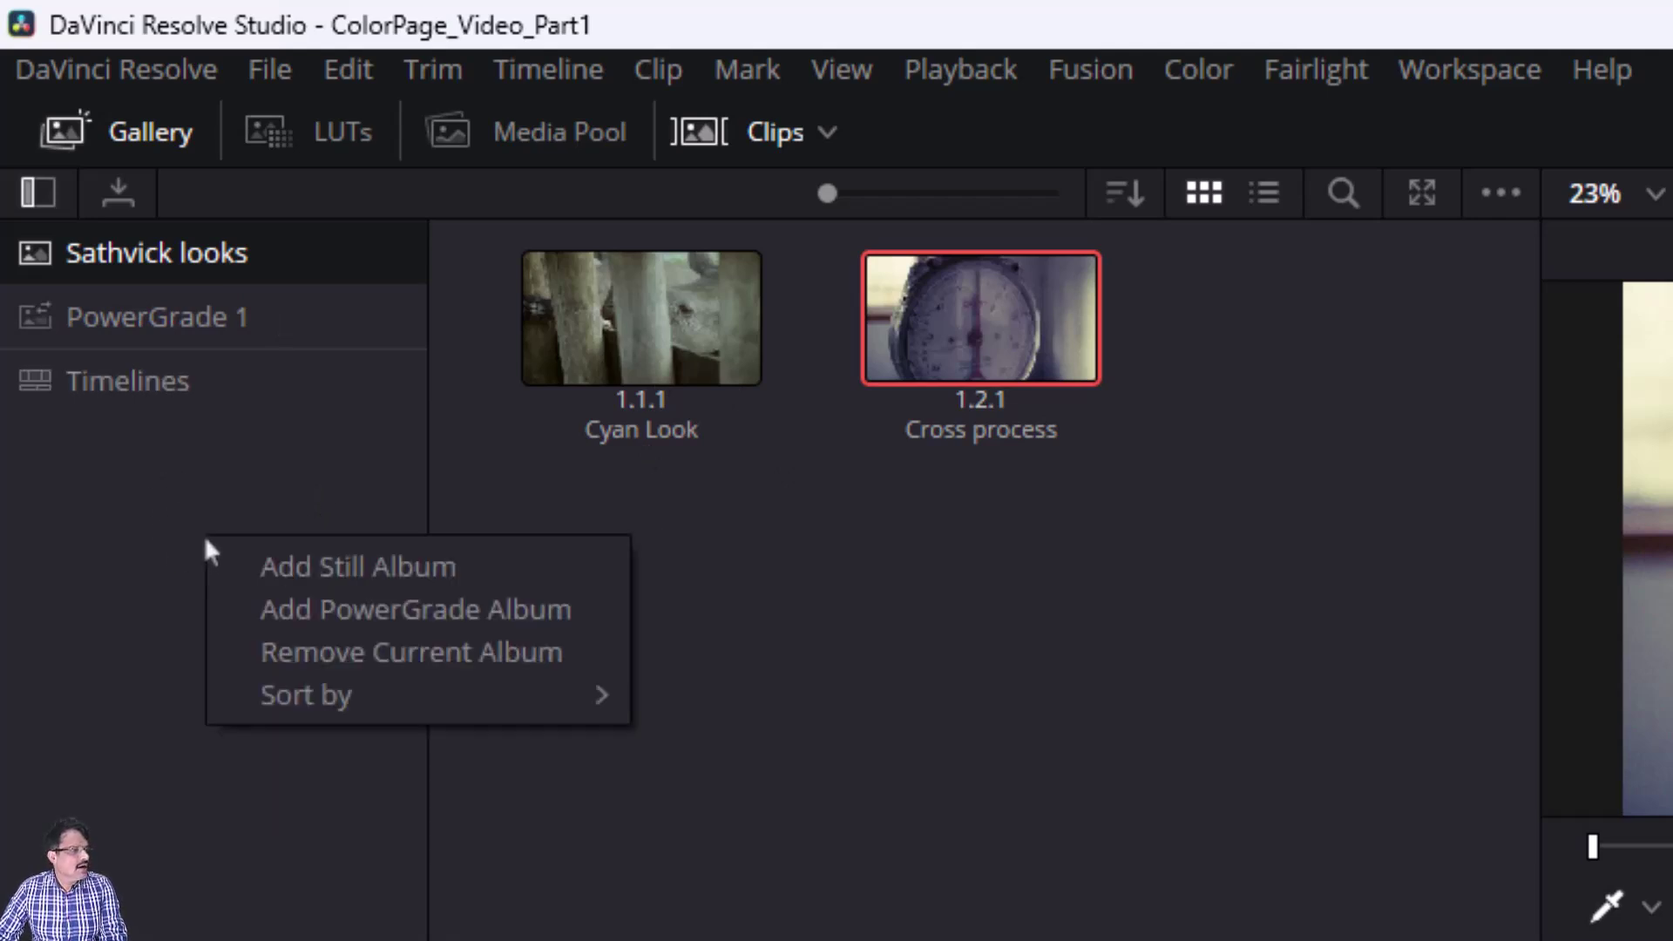
{"action": "left_click", "coordinate": [253, 568]}
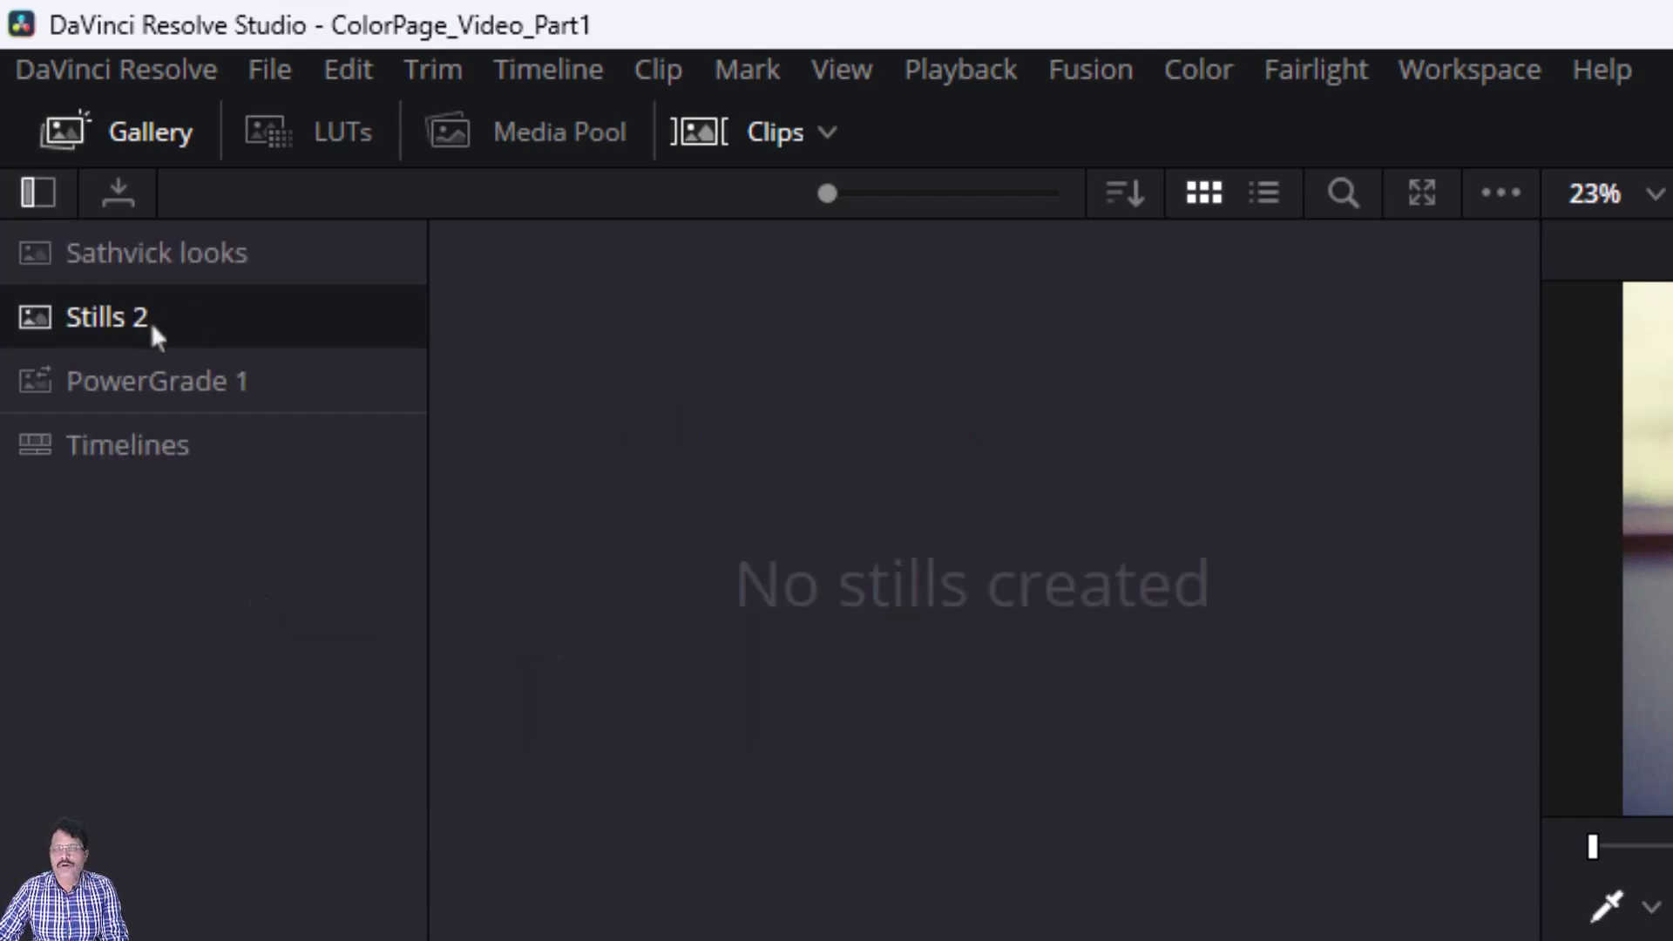
{"action": "right_click", "coordinate": [190, 324]}
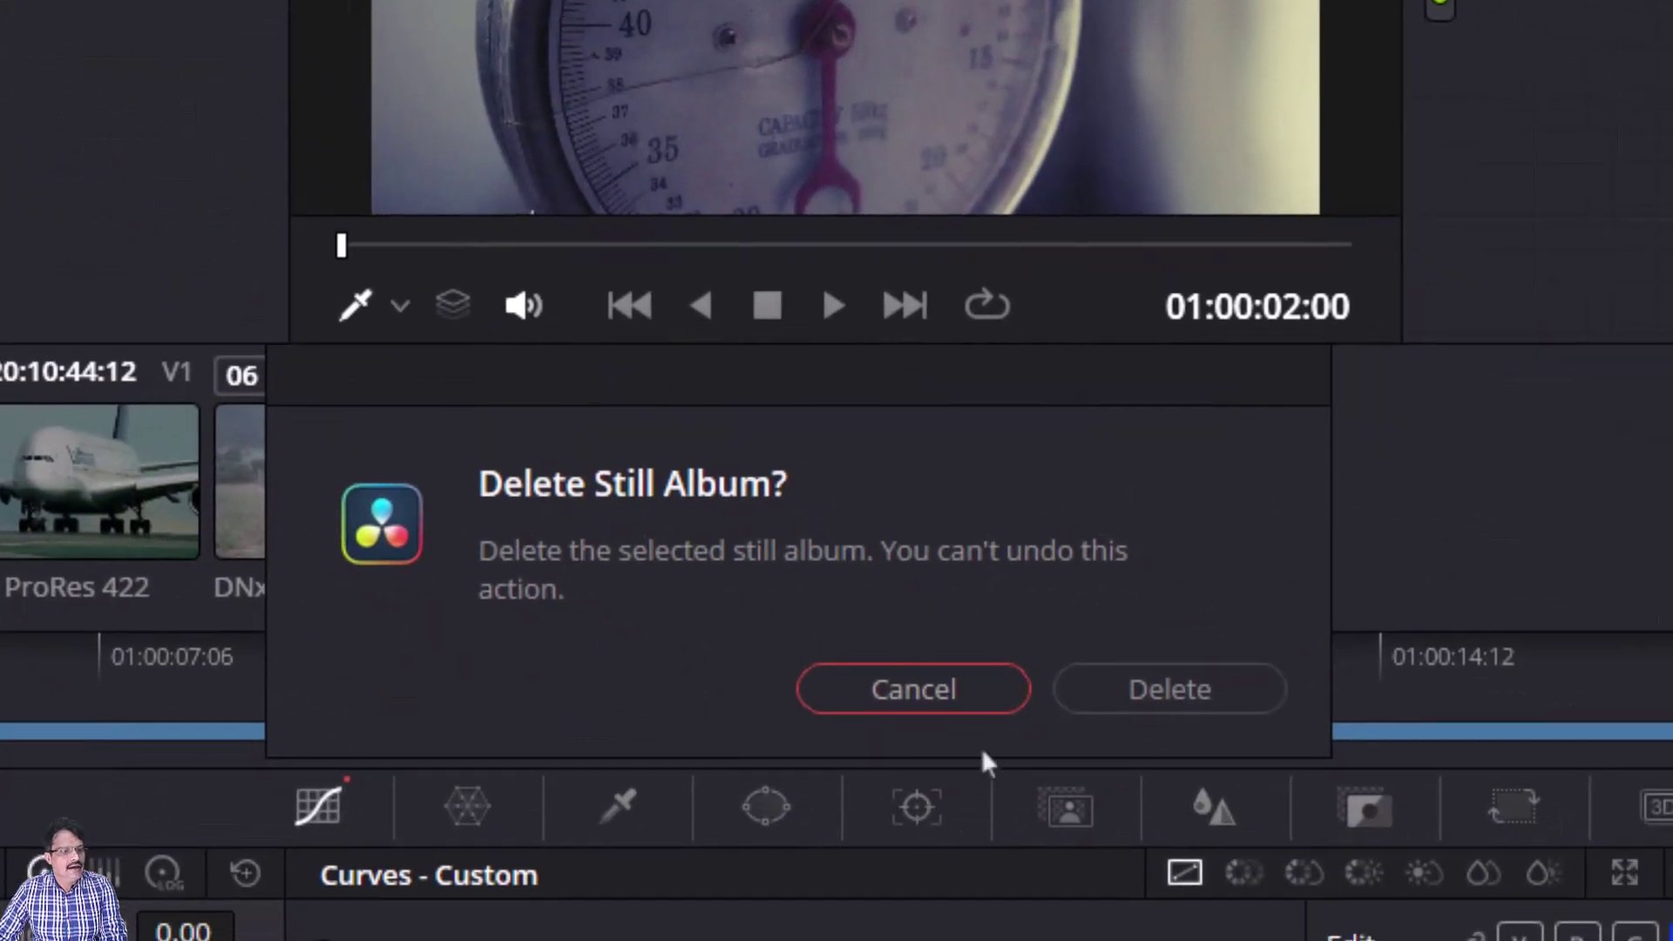
{"action": "left_click", "coordinate": [1133, 694]}
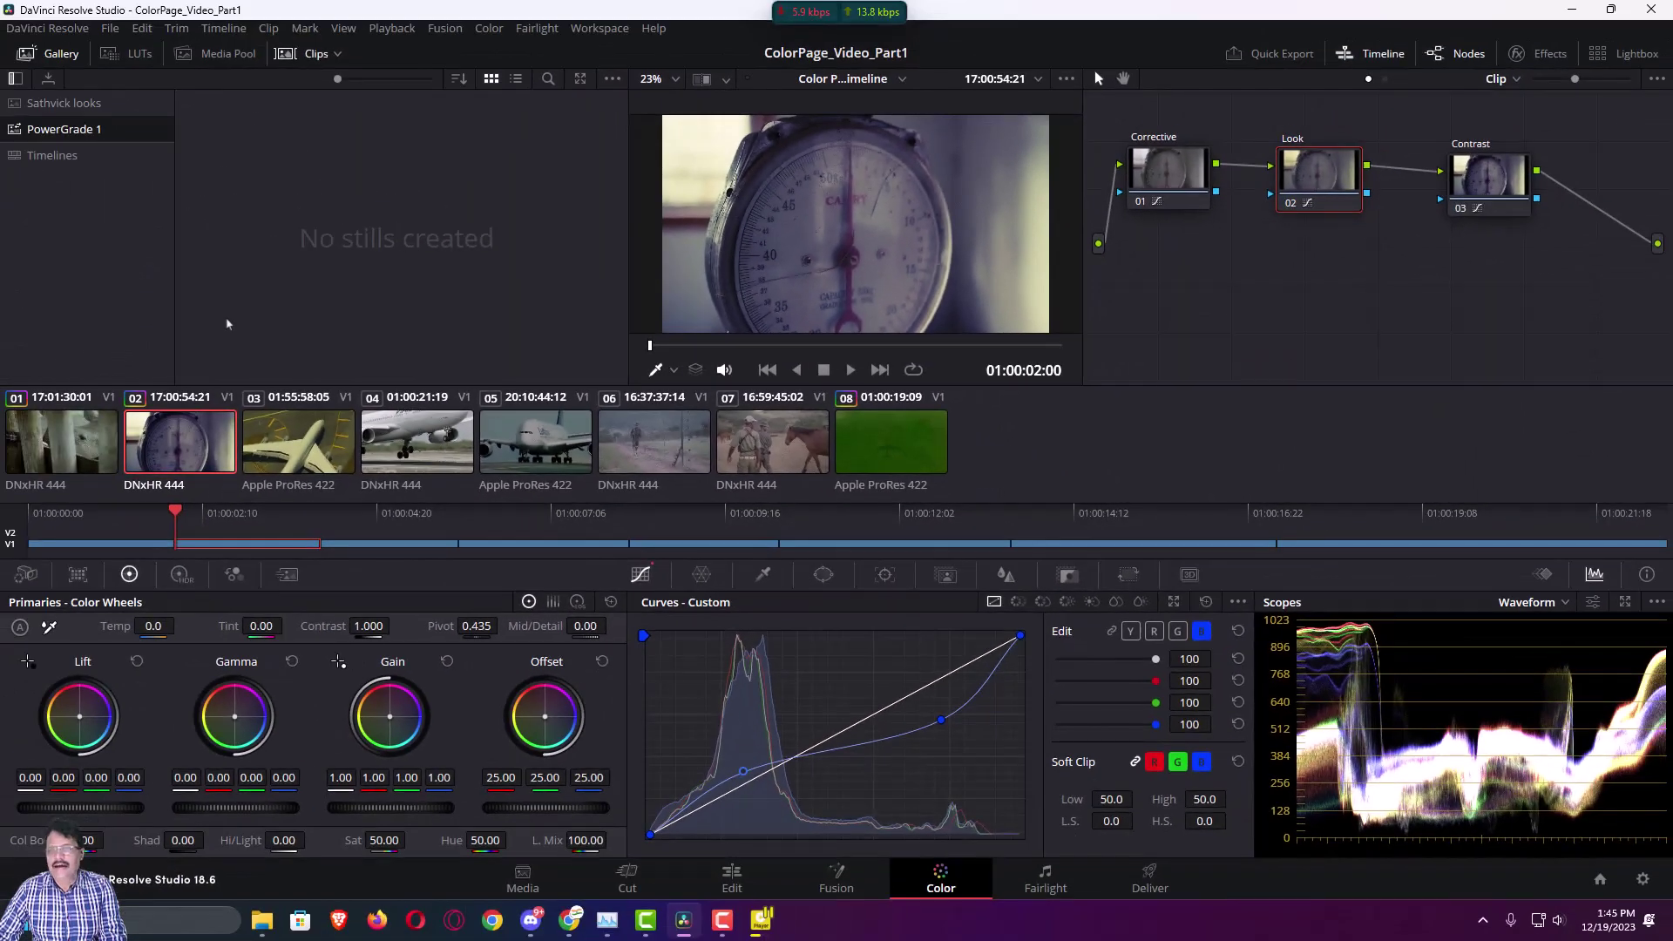
{"action": "left_click", "coordinate": [64, 103]}
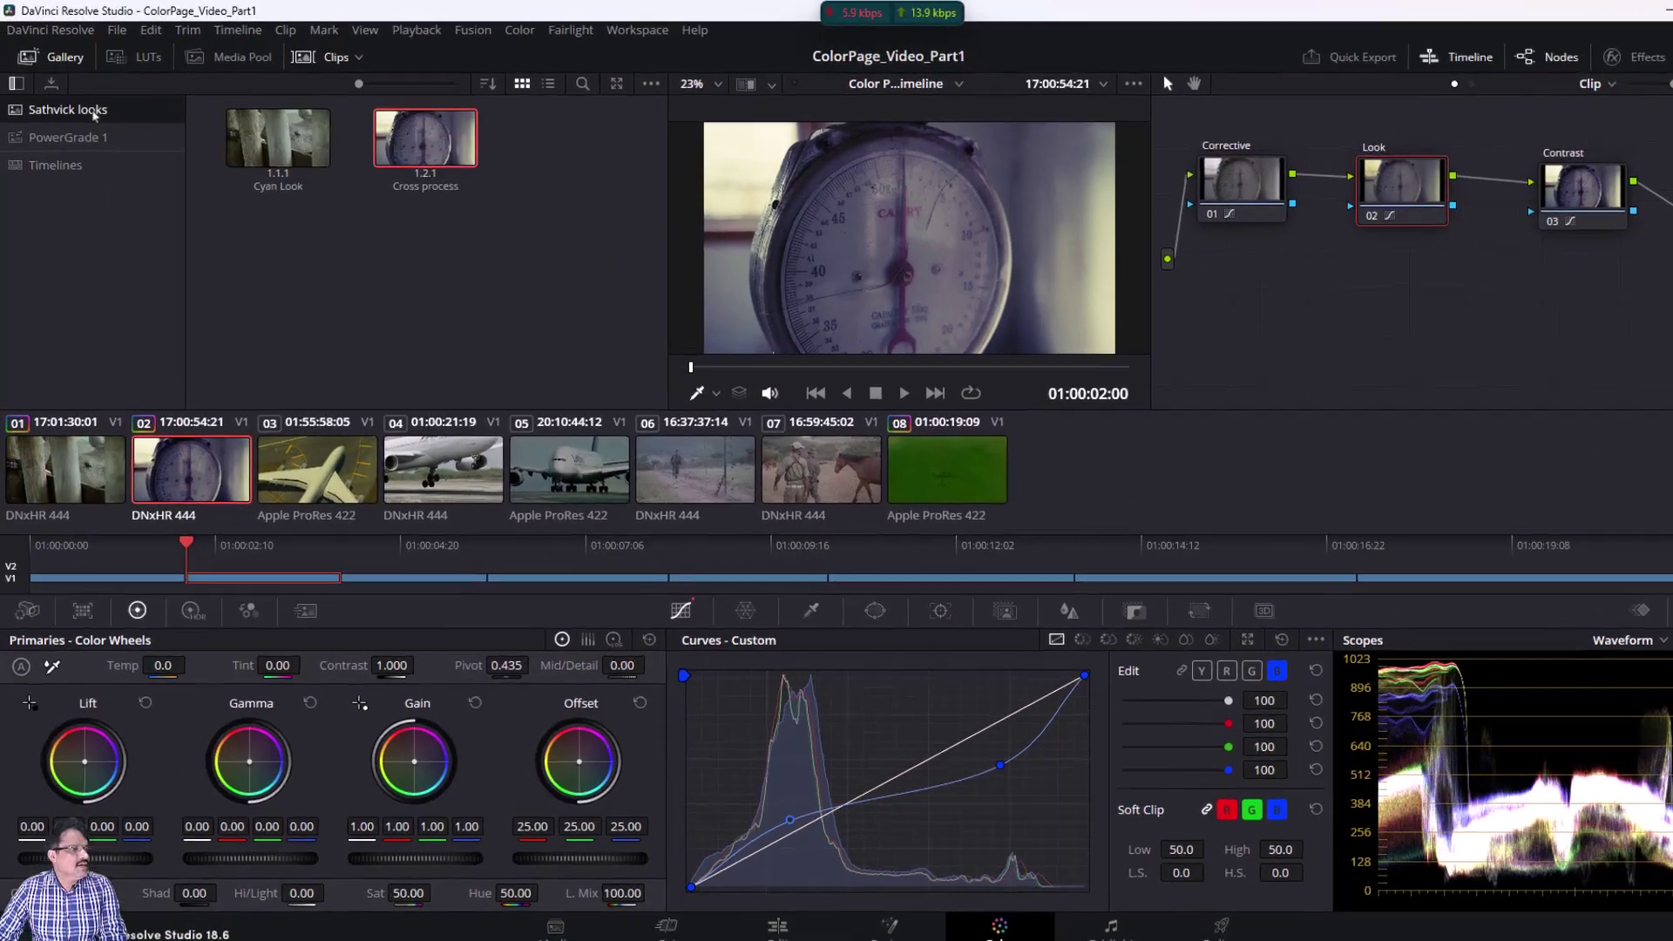